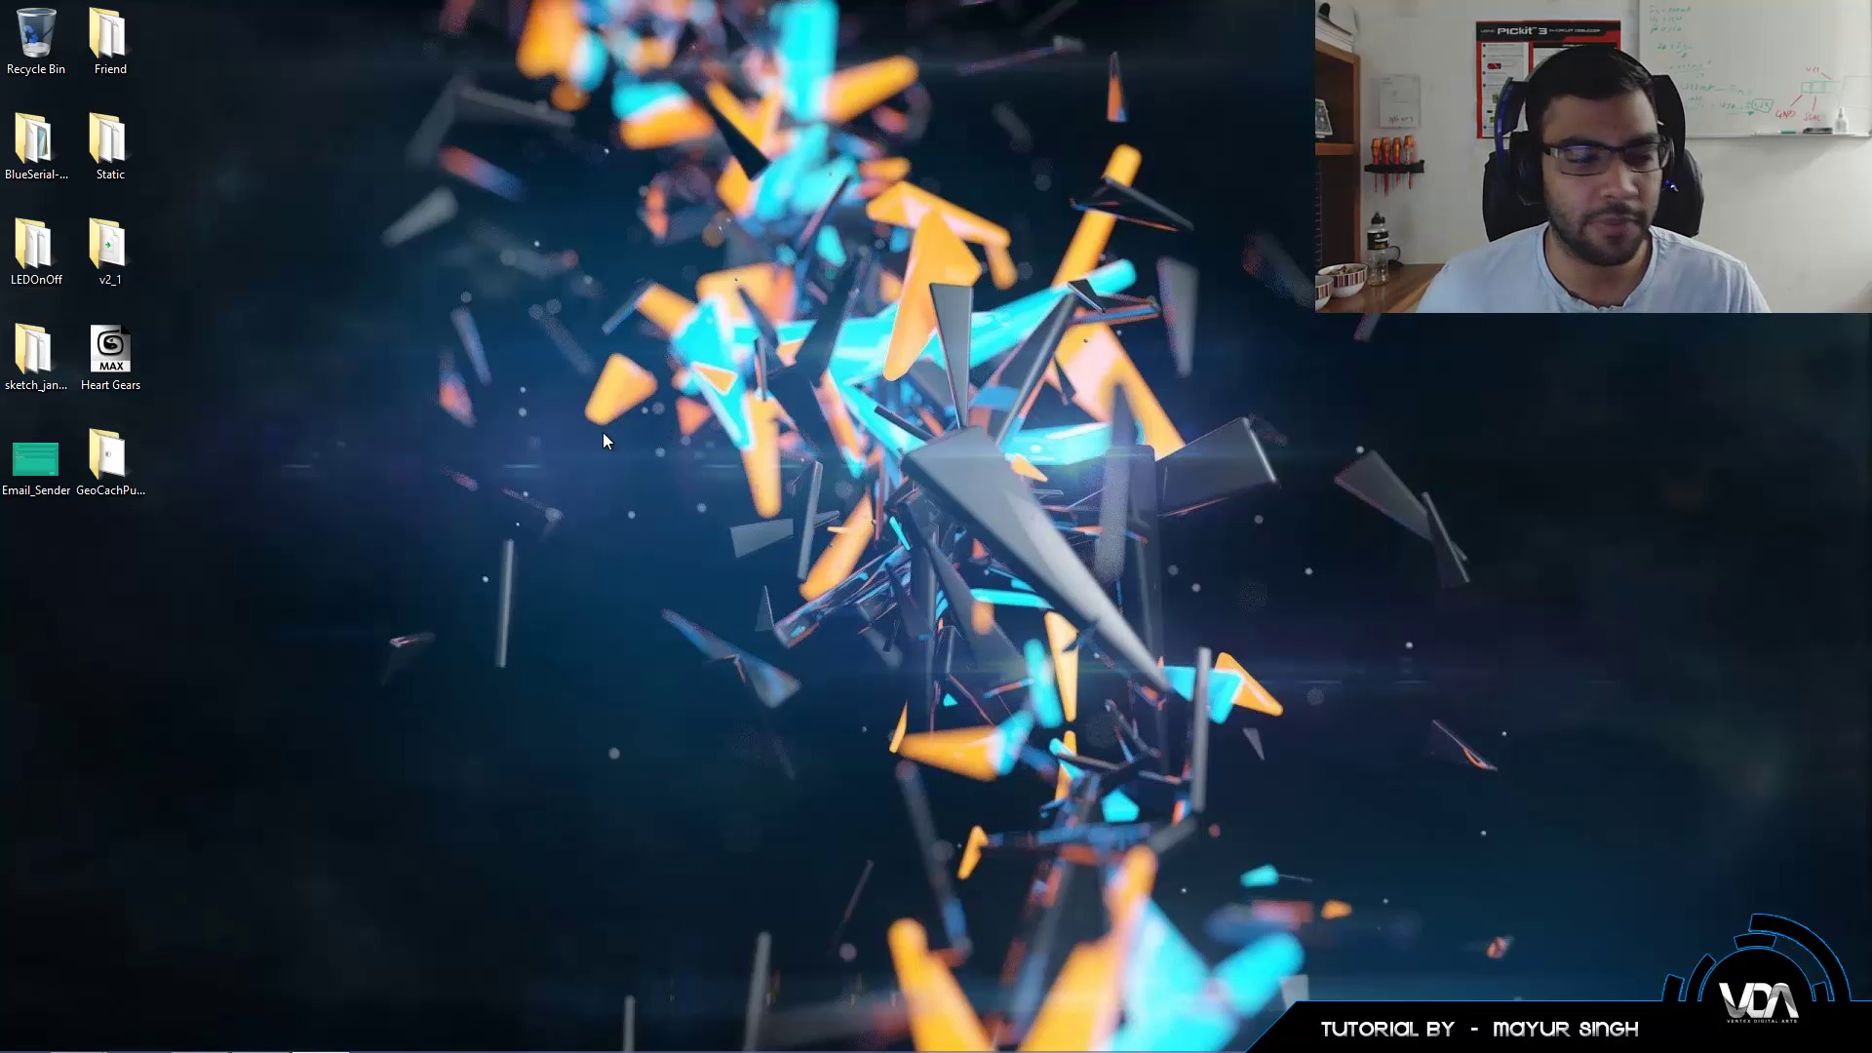
Open the Email_Sender image from the desktop to examine the e-mail form design, and close it.
{"action": "double_click", "coordinate": [47, 485]}
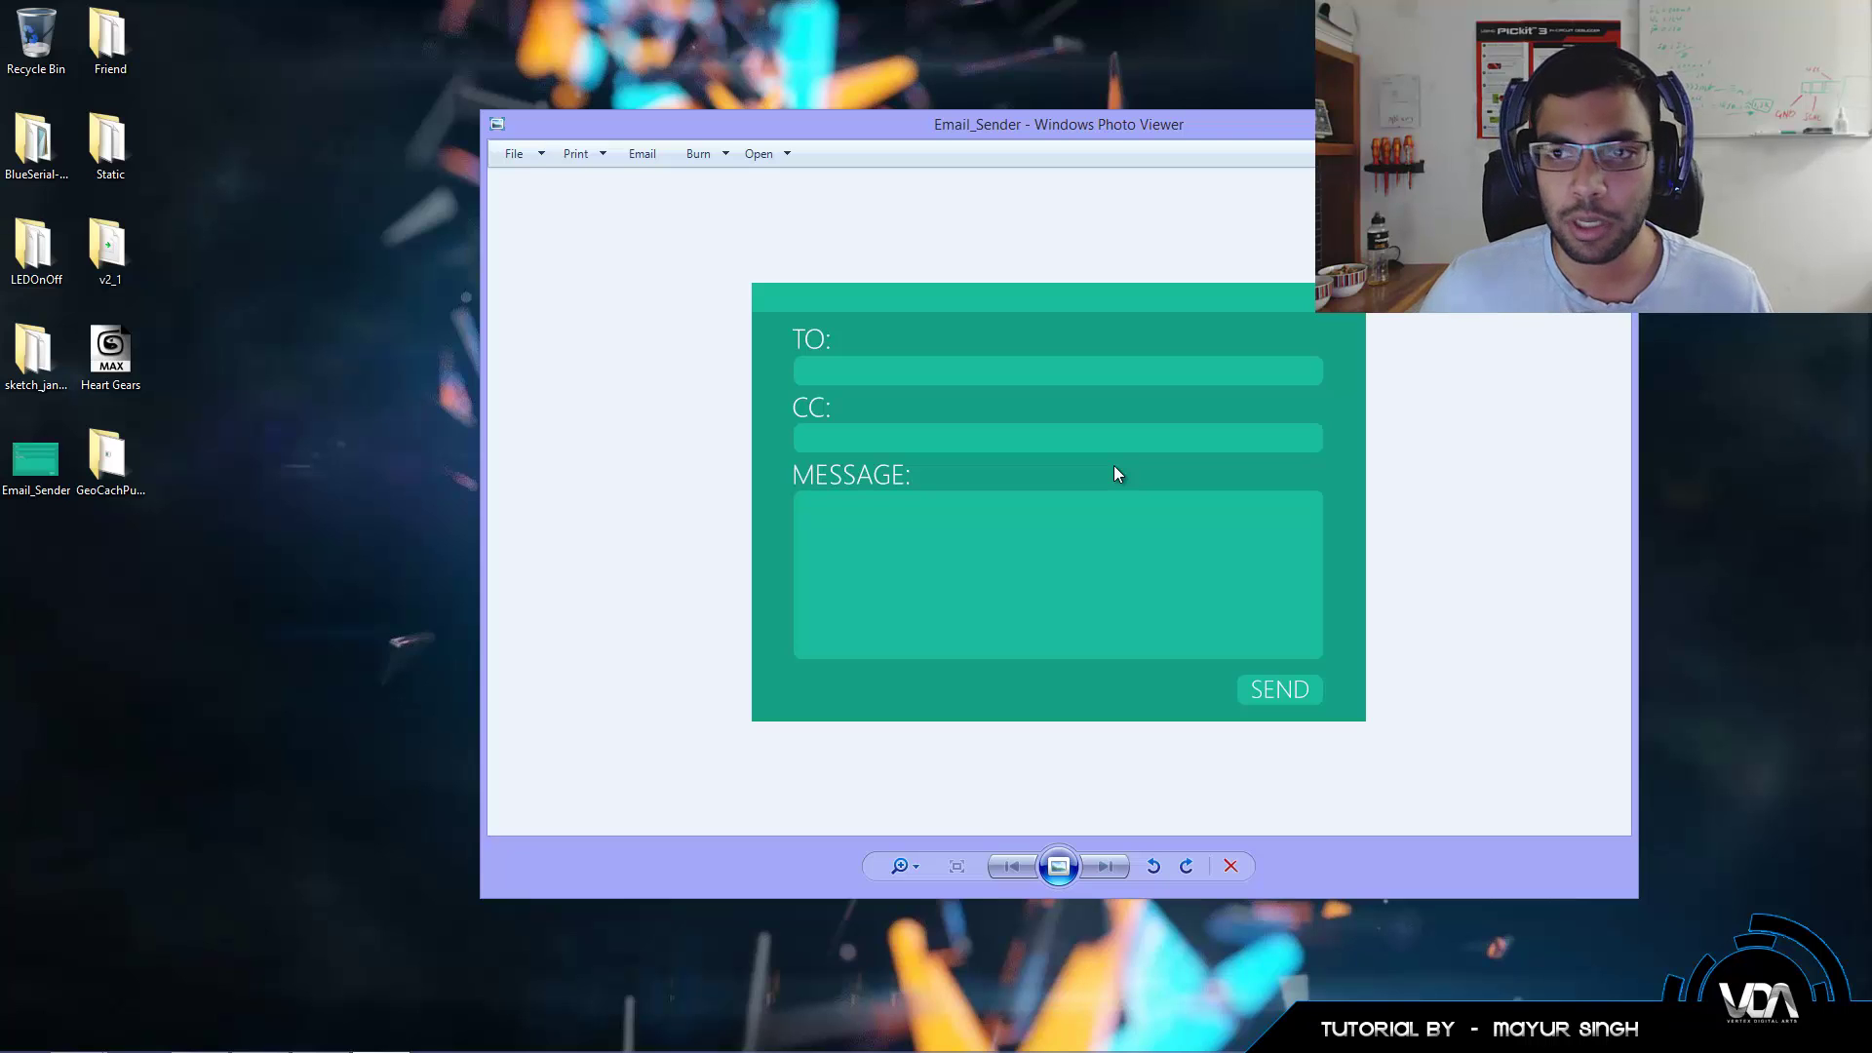
{"action": "left_click", "coordinate": [1614, 124]}
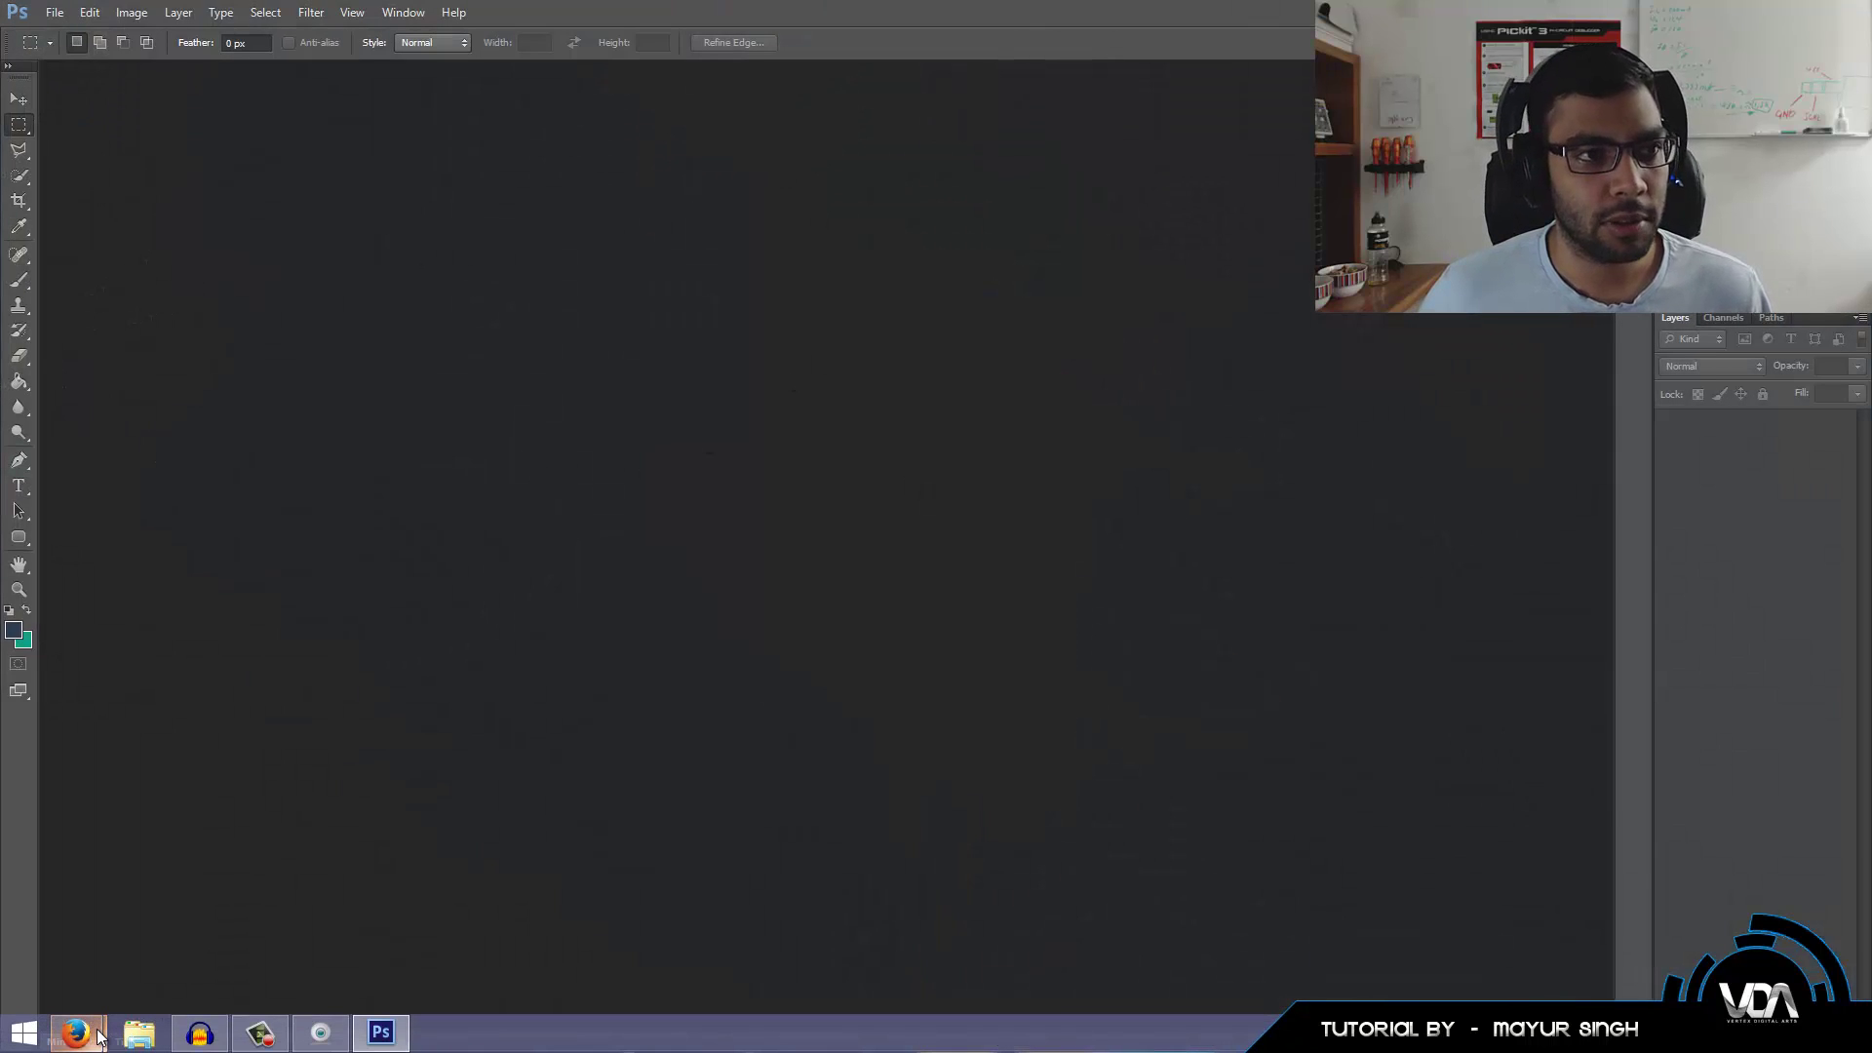
Create a new 630 × 450 pixel document in Photoshop and convert its locked background into a regular layer.
{"action": "left_click", "coordinate": [54, 13]}
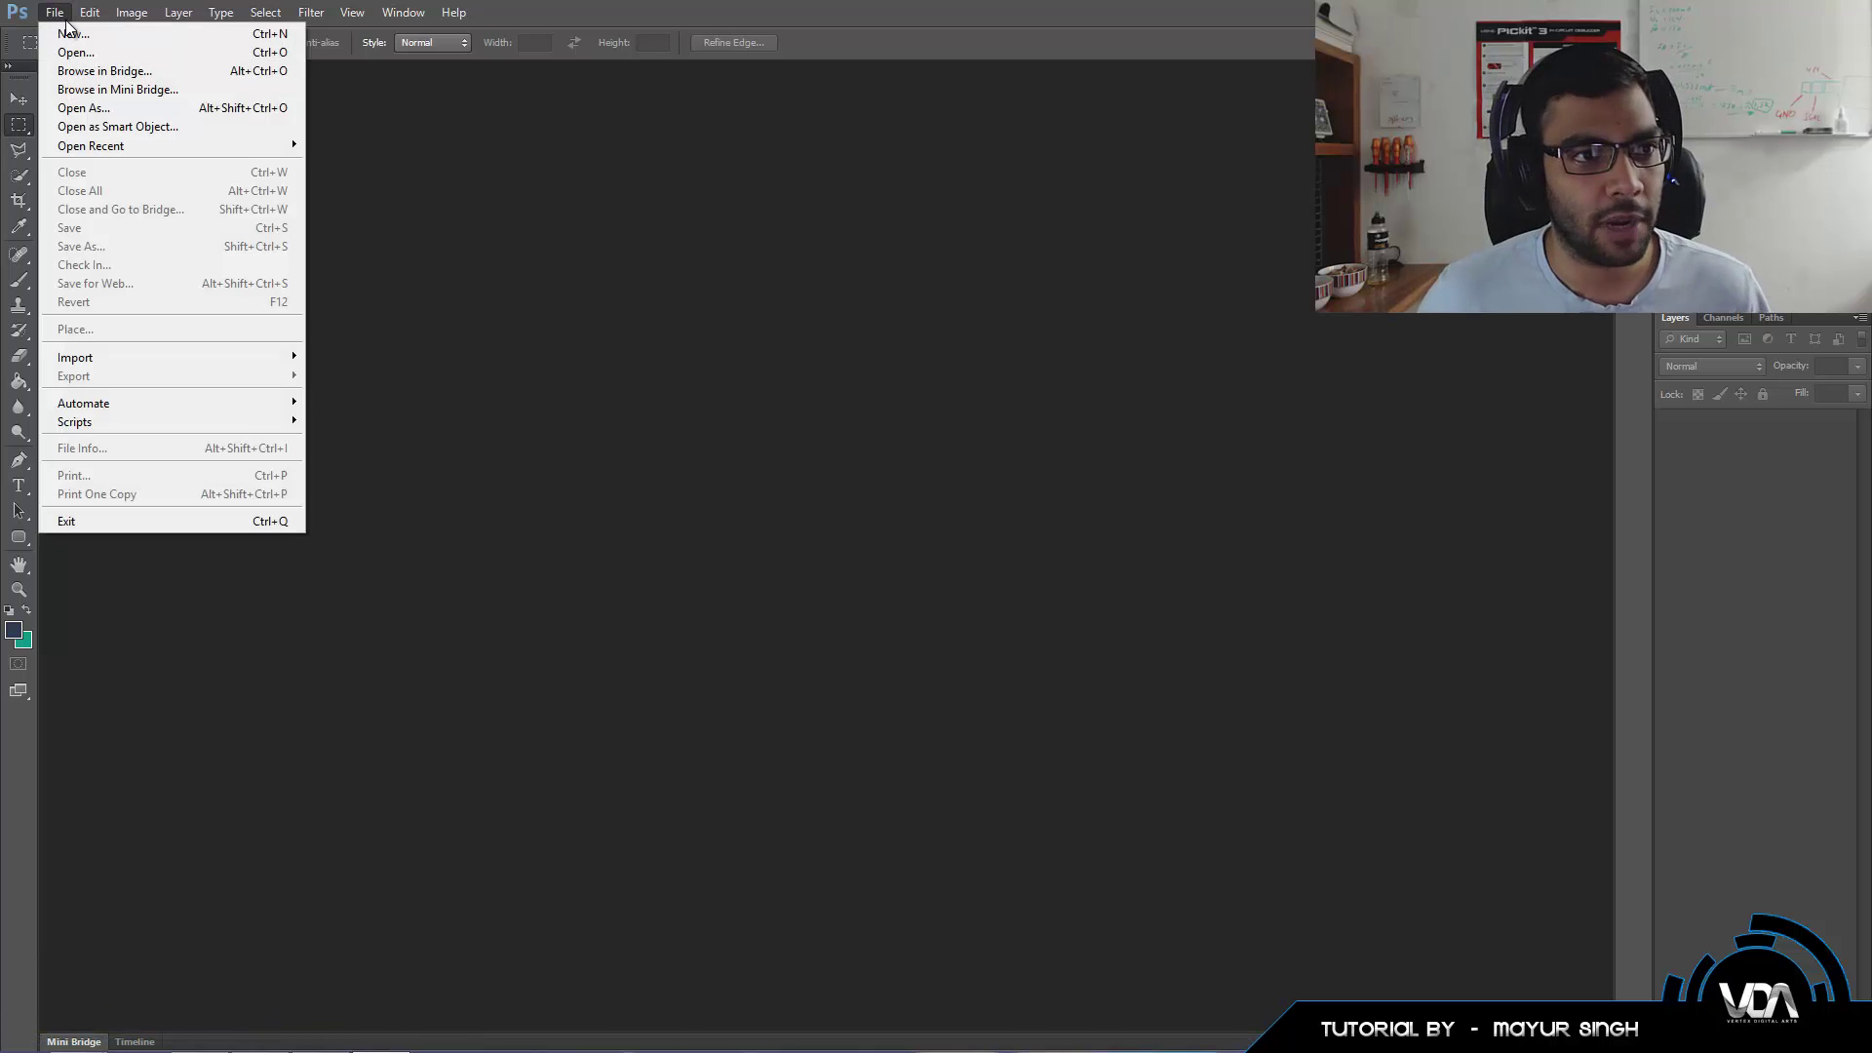
{"action": "key", "text": "Escape"}
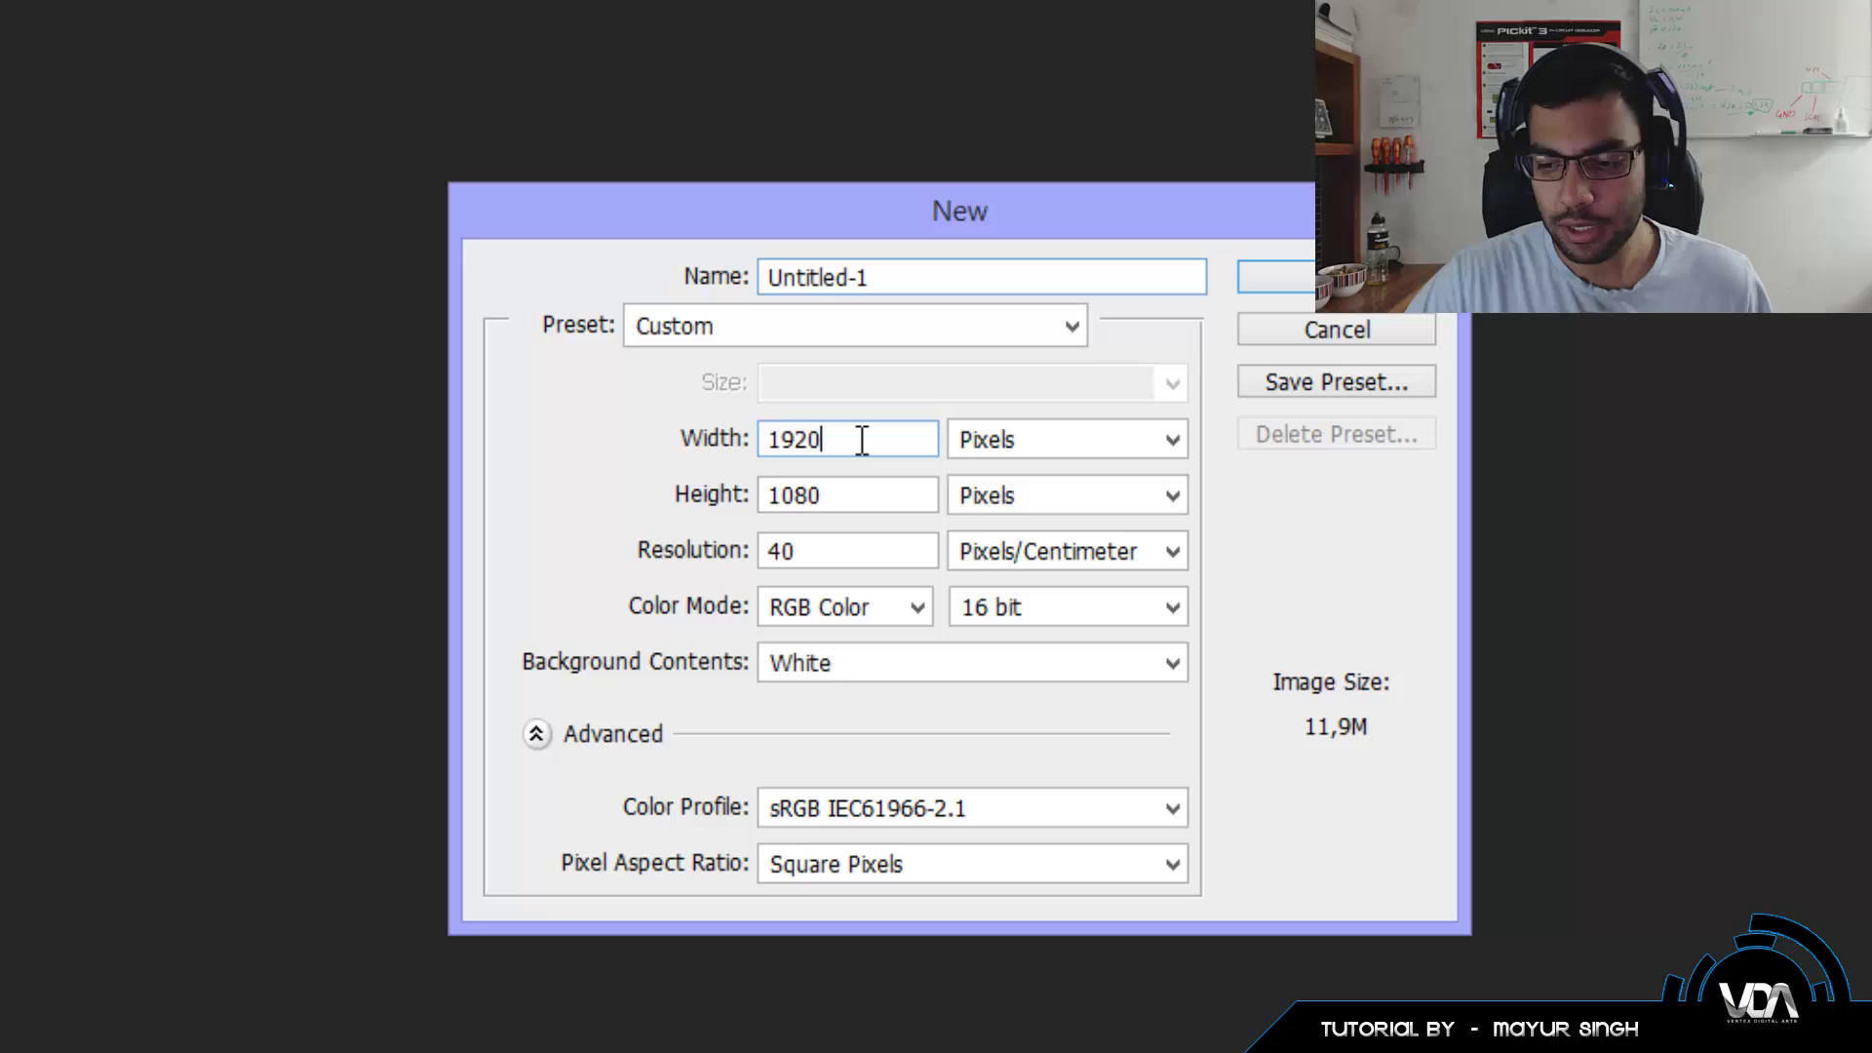
{"action": "double_click", "coordinate": [1689, 604]}
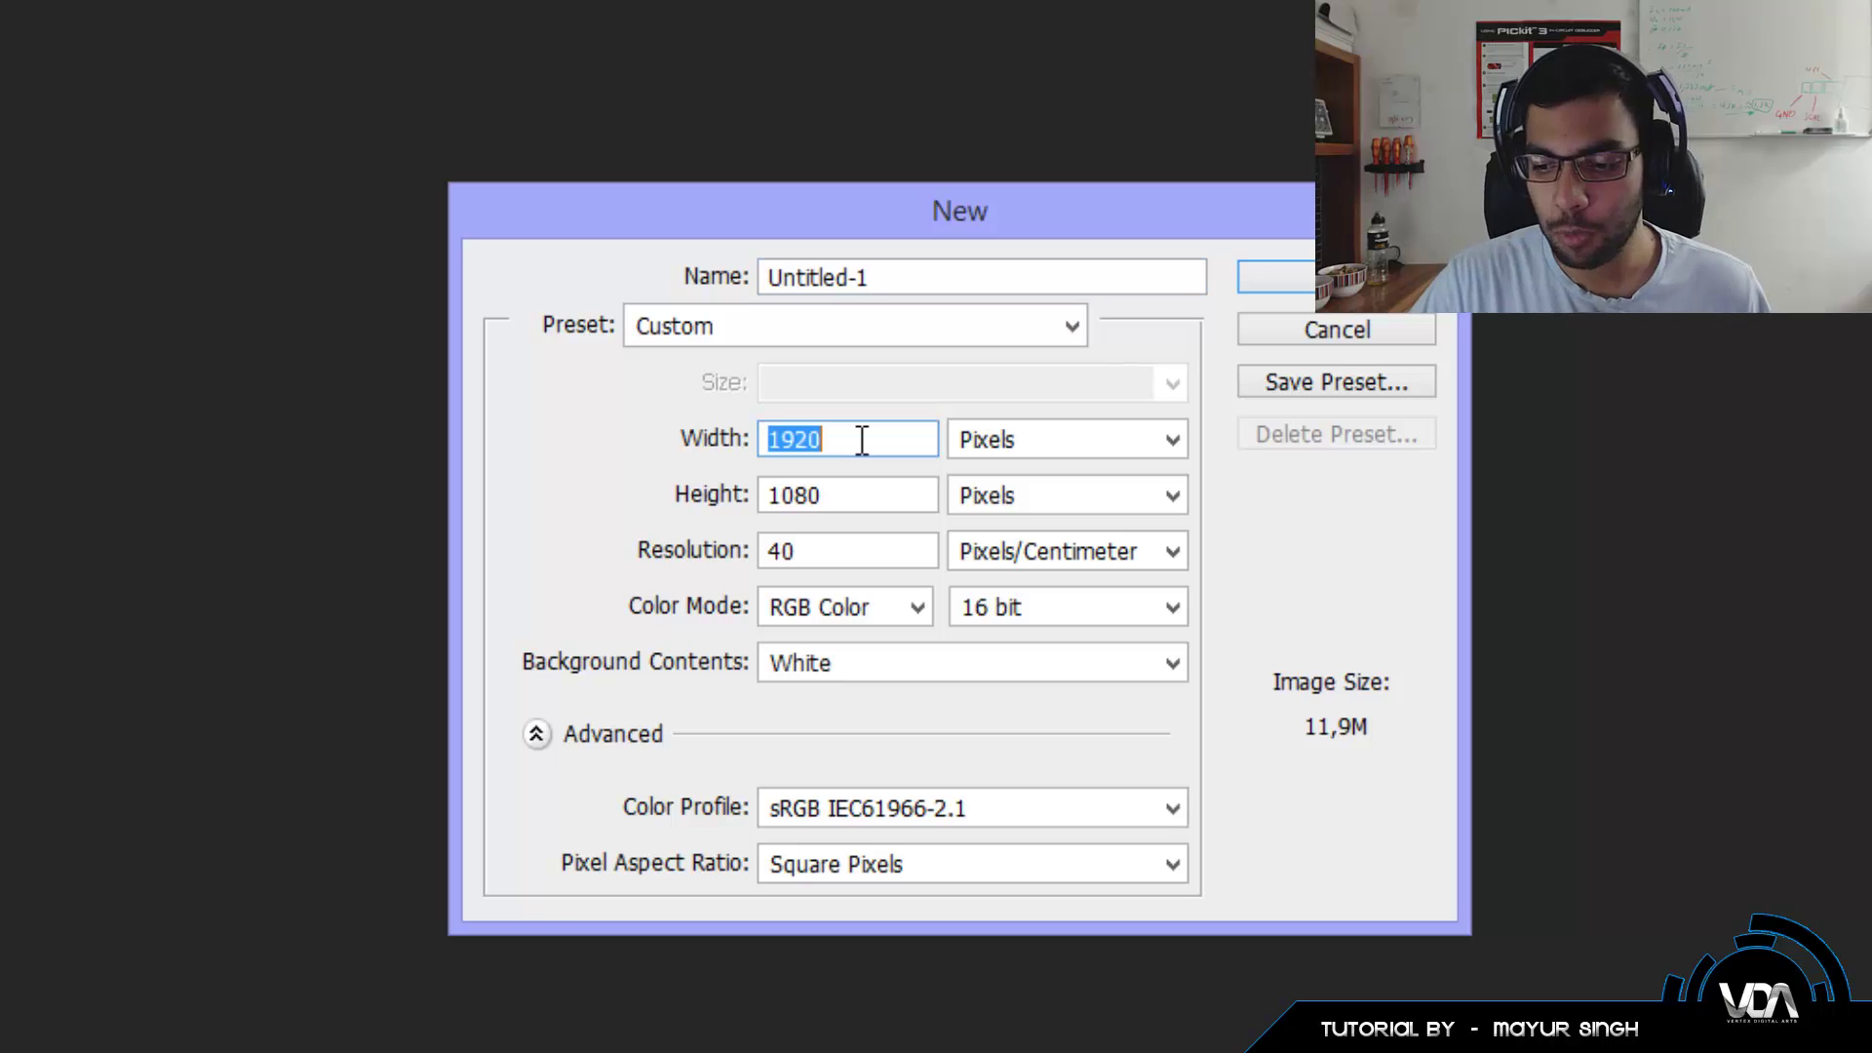
{"action": "type", "text": "630"}
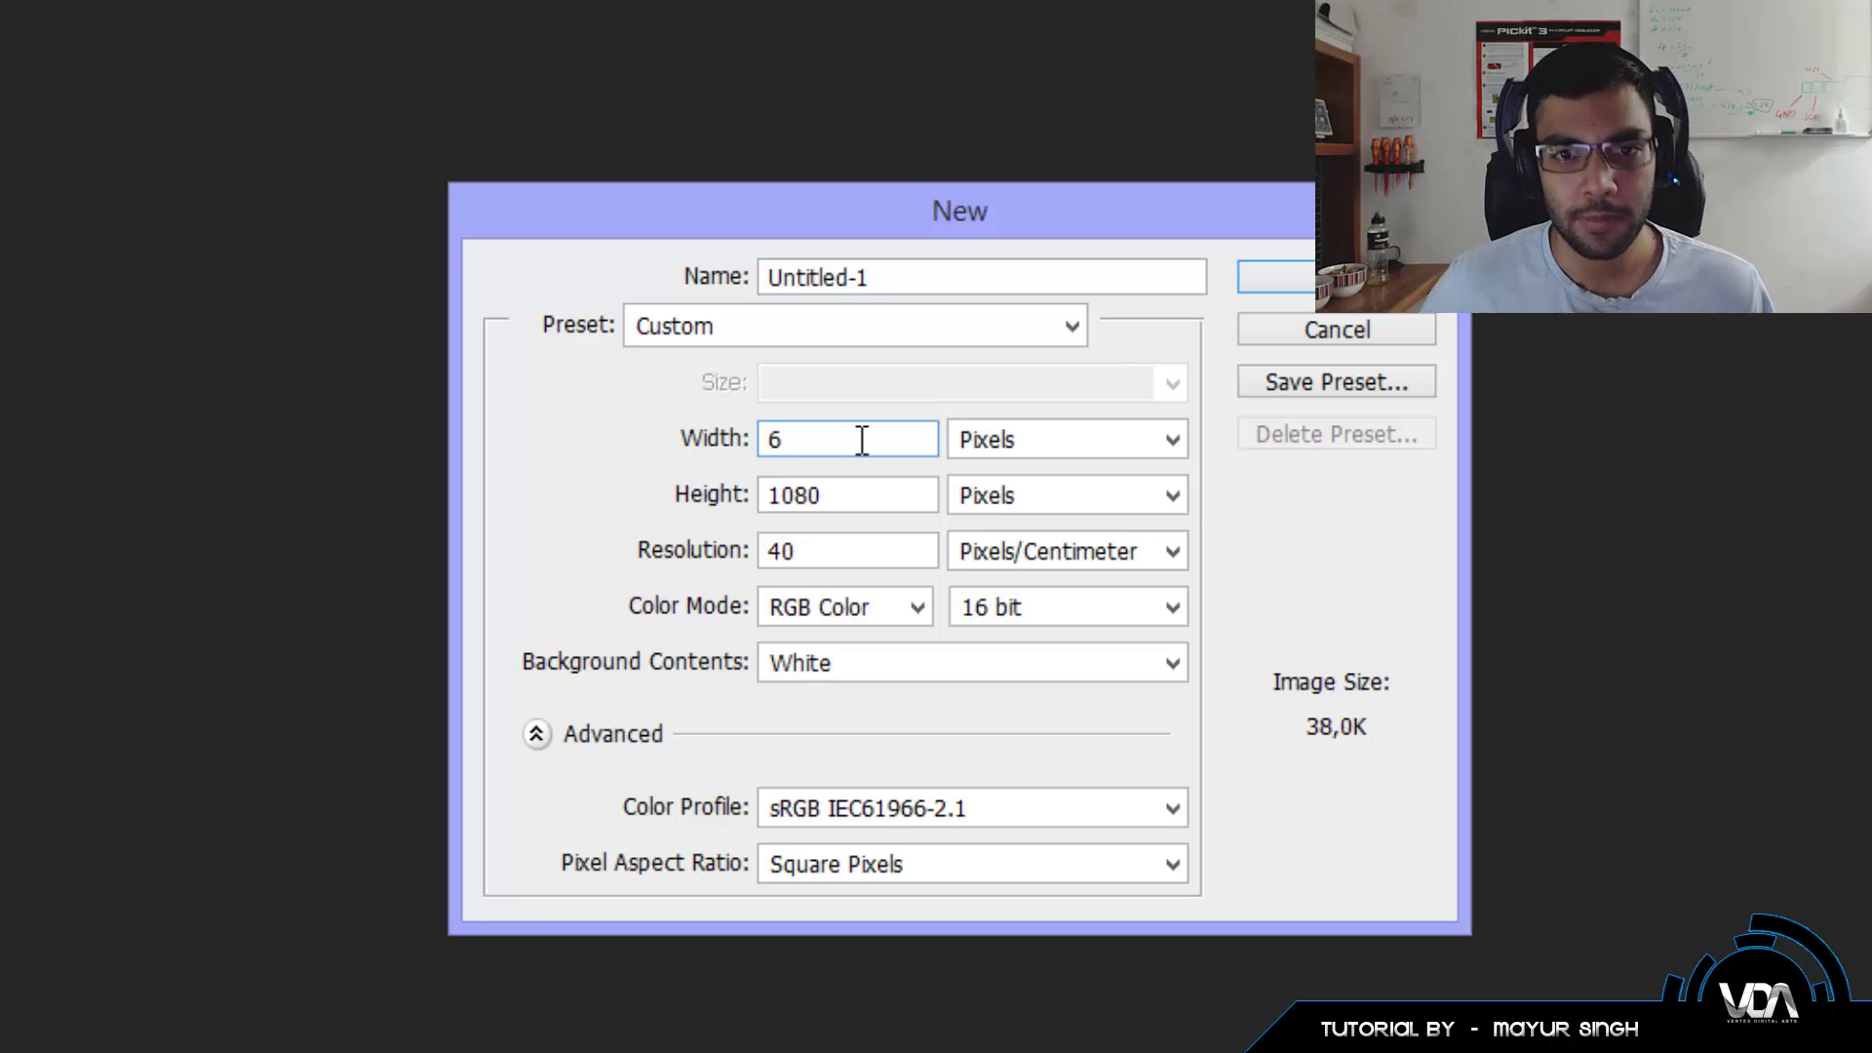
{"action": "double_click", "coordinate": [870, 482]}
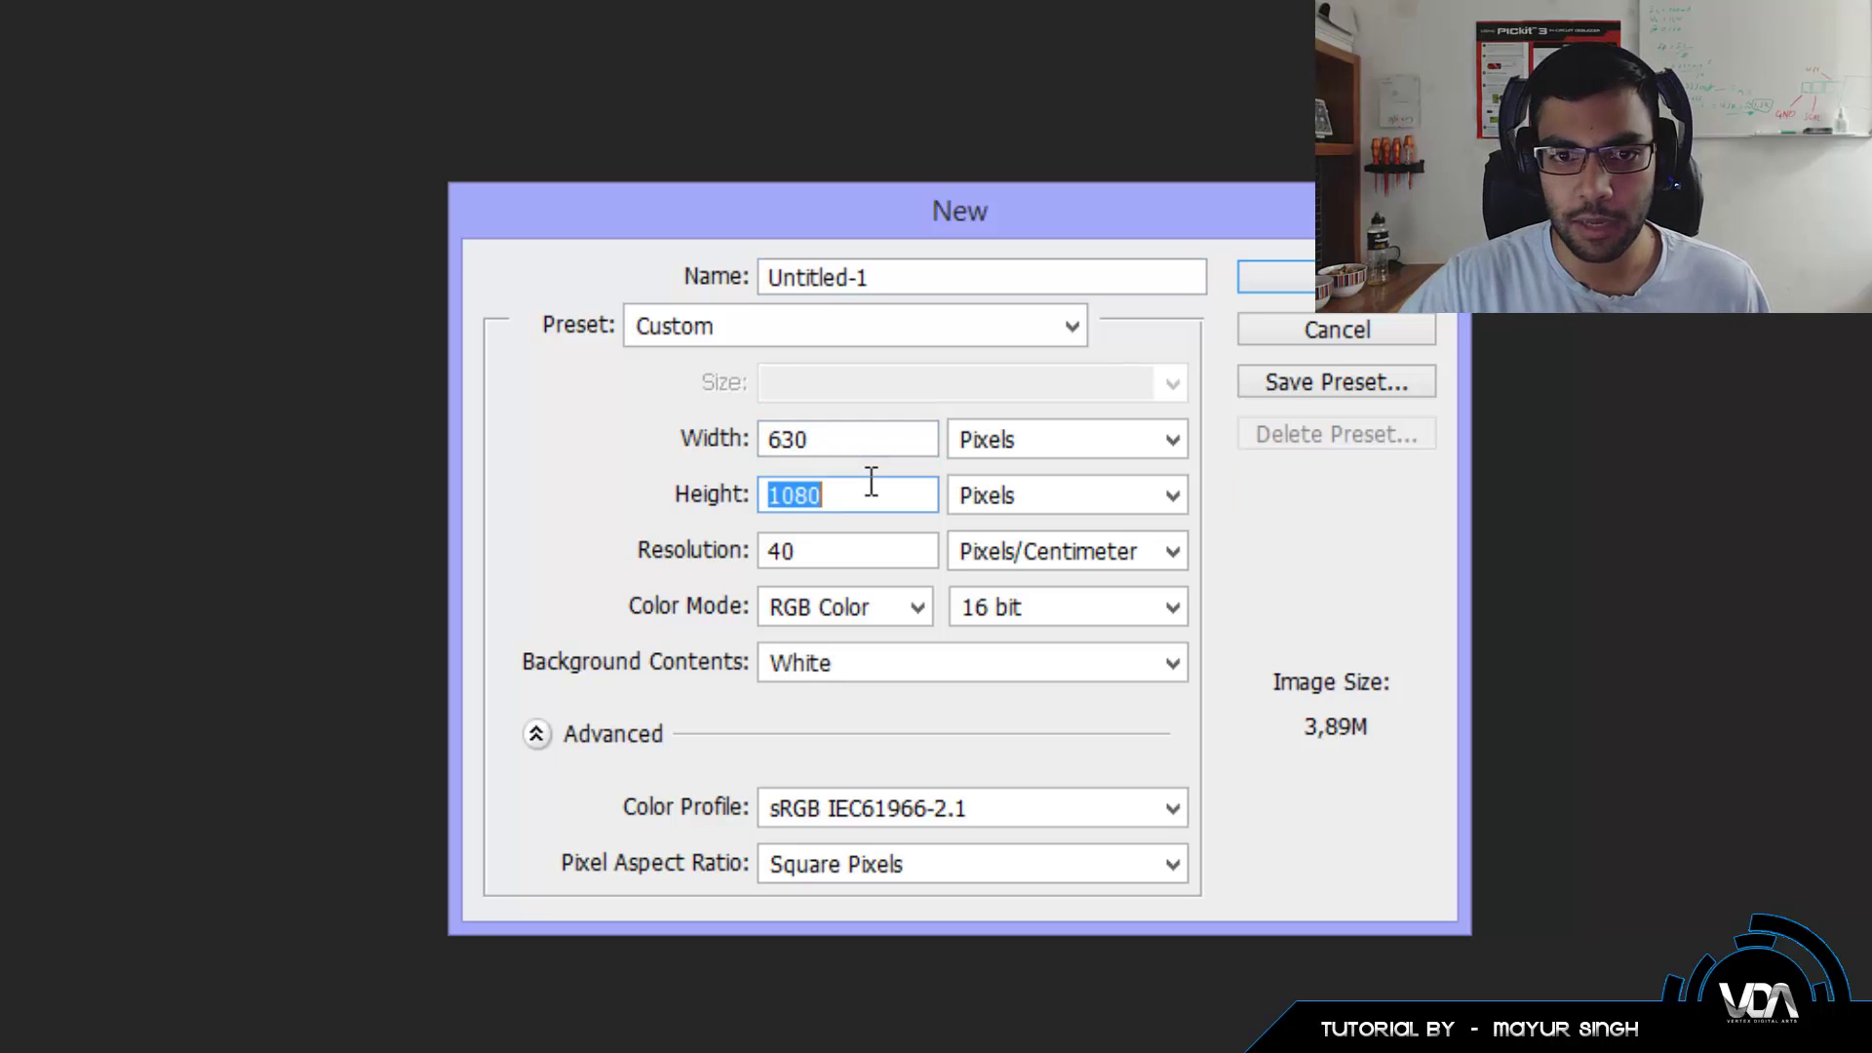
{"action": "type", "text": "450"}
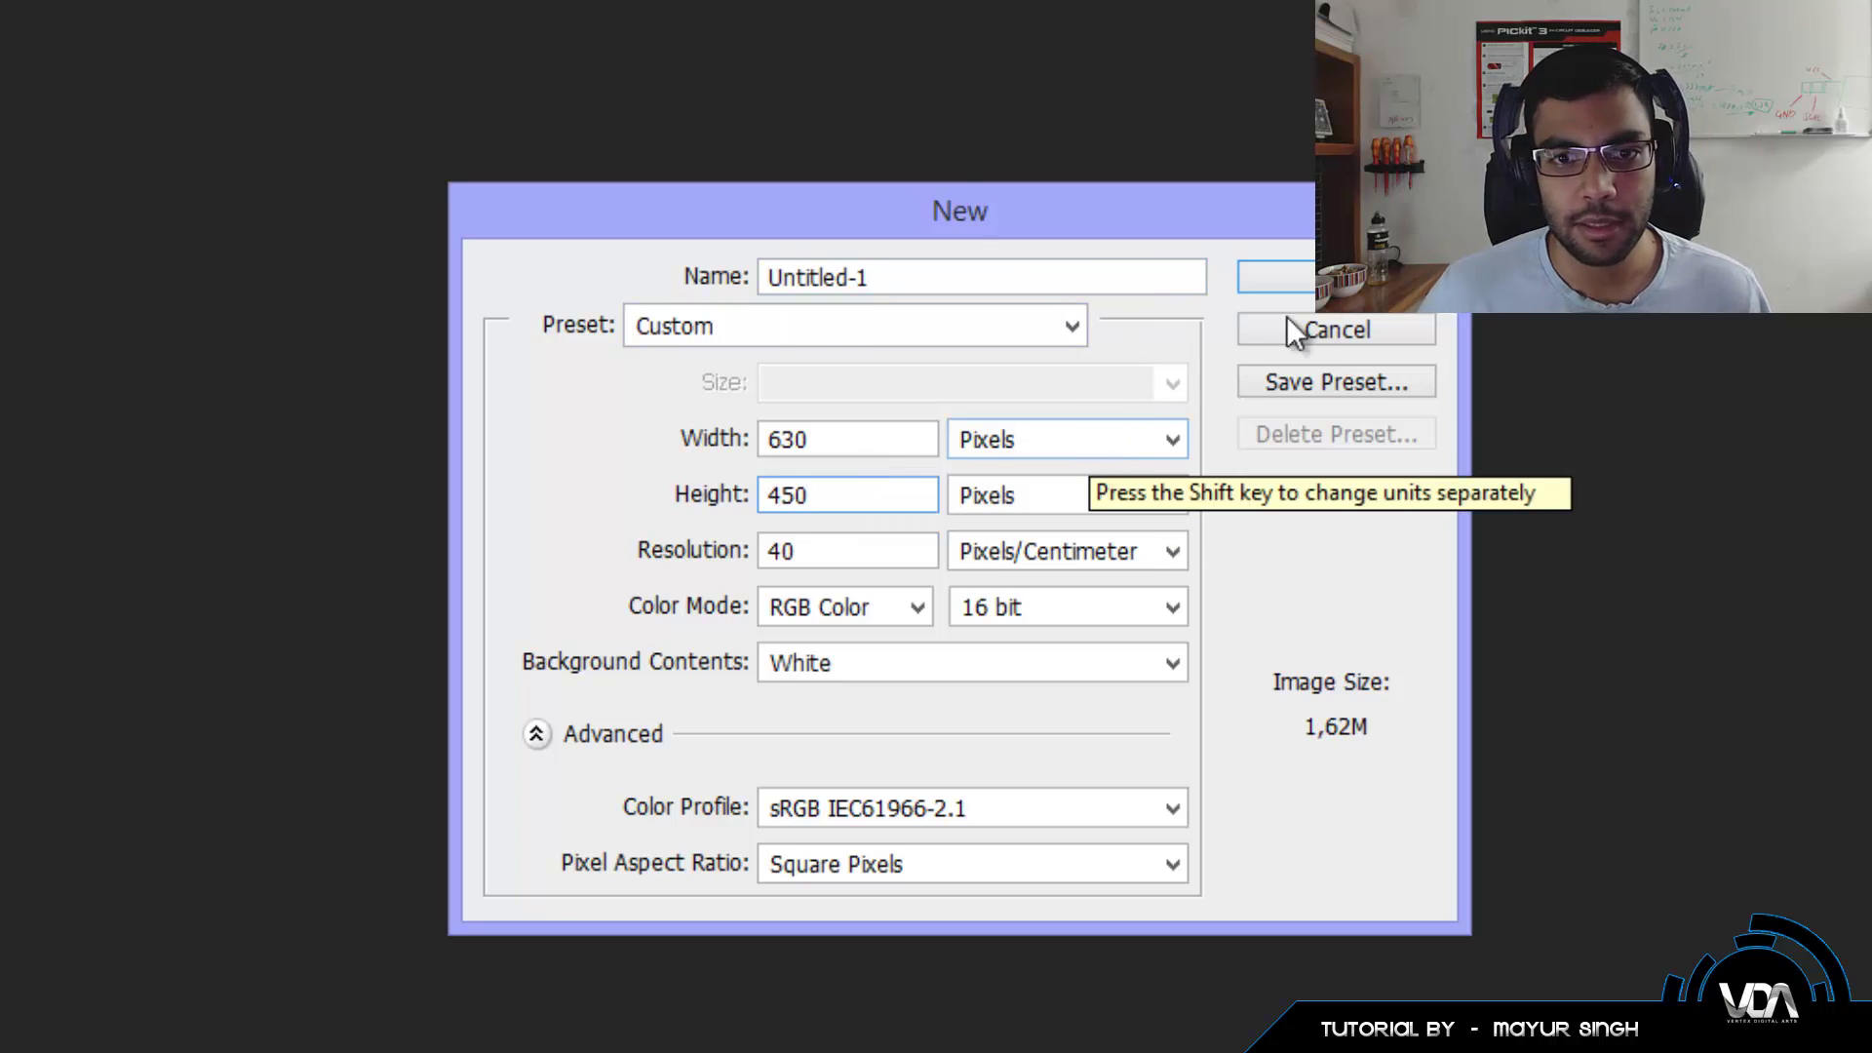
{"action": "left_click", "coordinate": [1297, 273]}
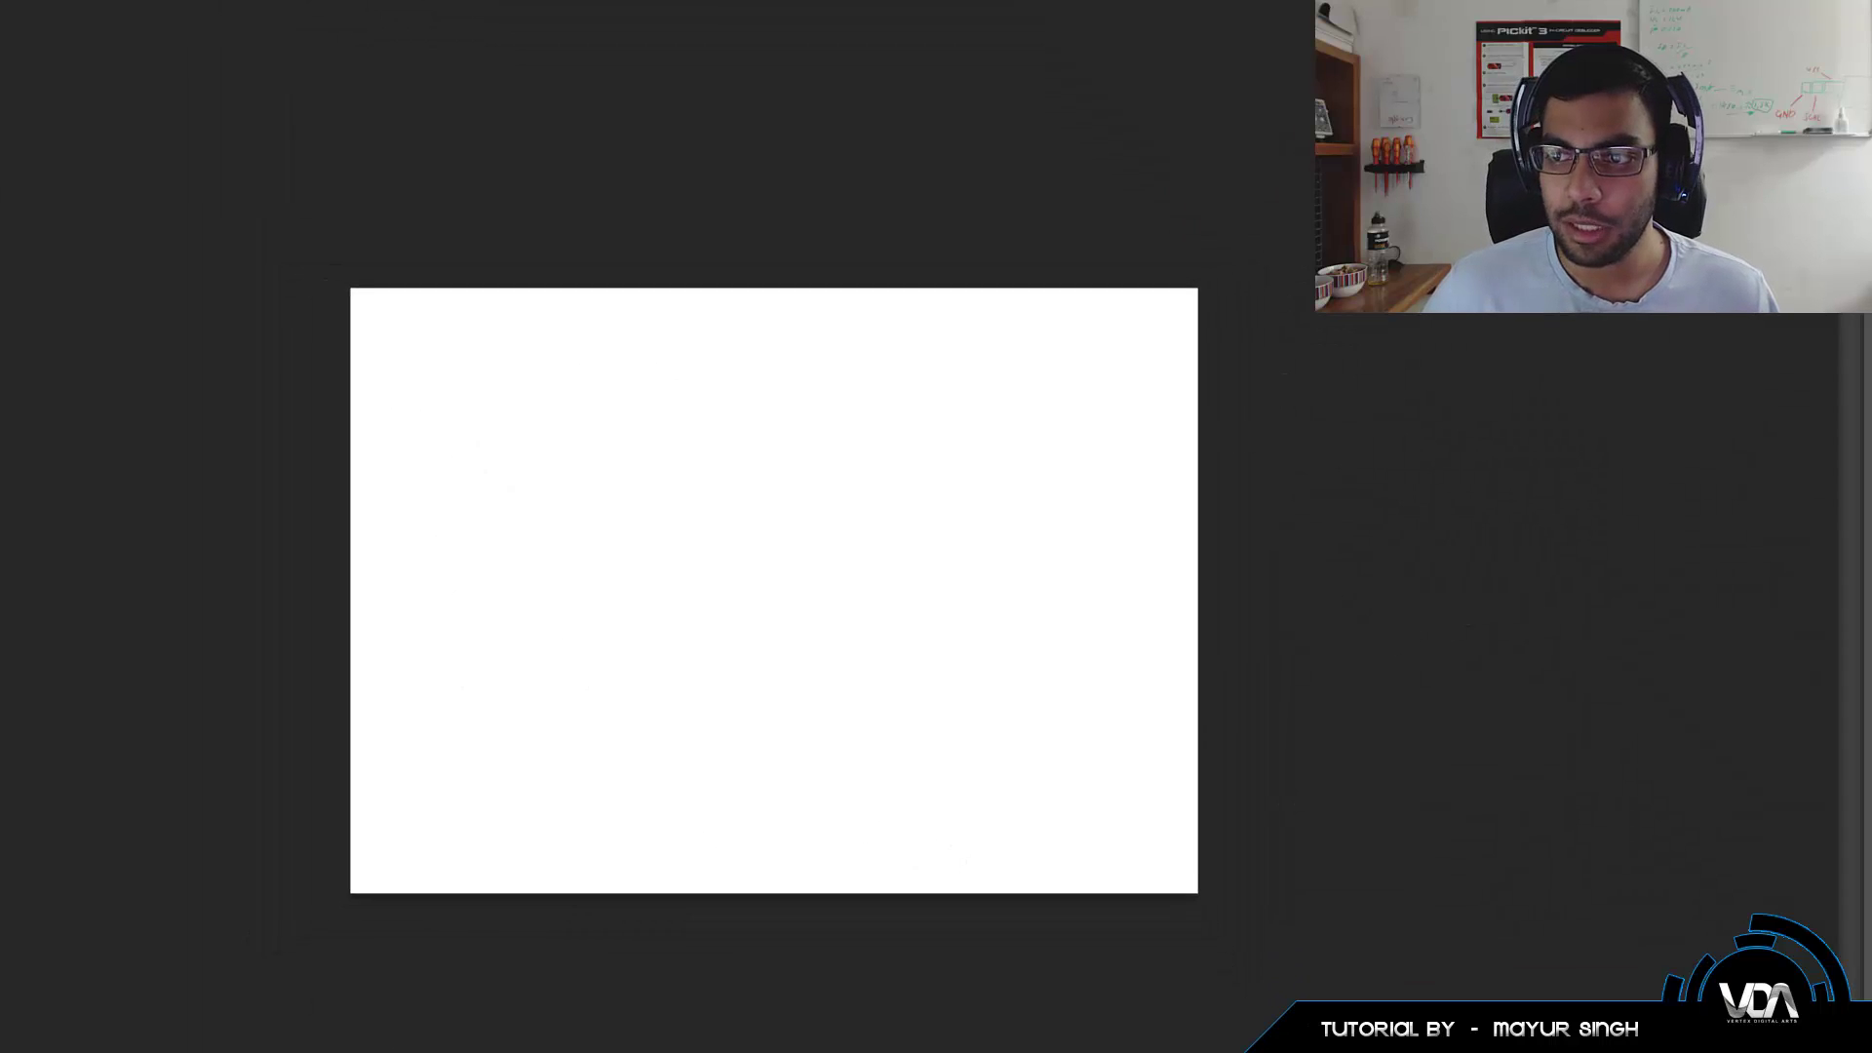
{"action": "double_click", "coordinate": [1773, 435]}
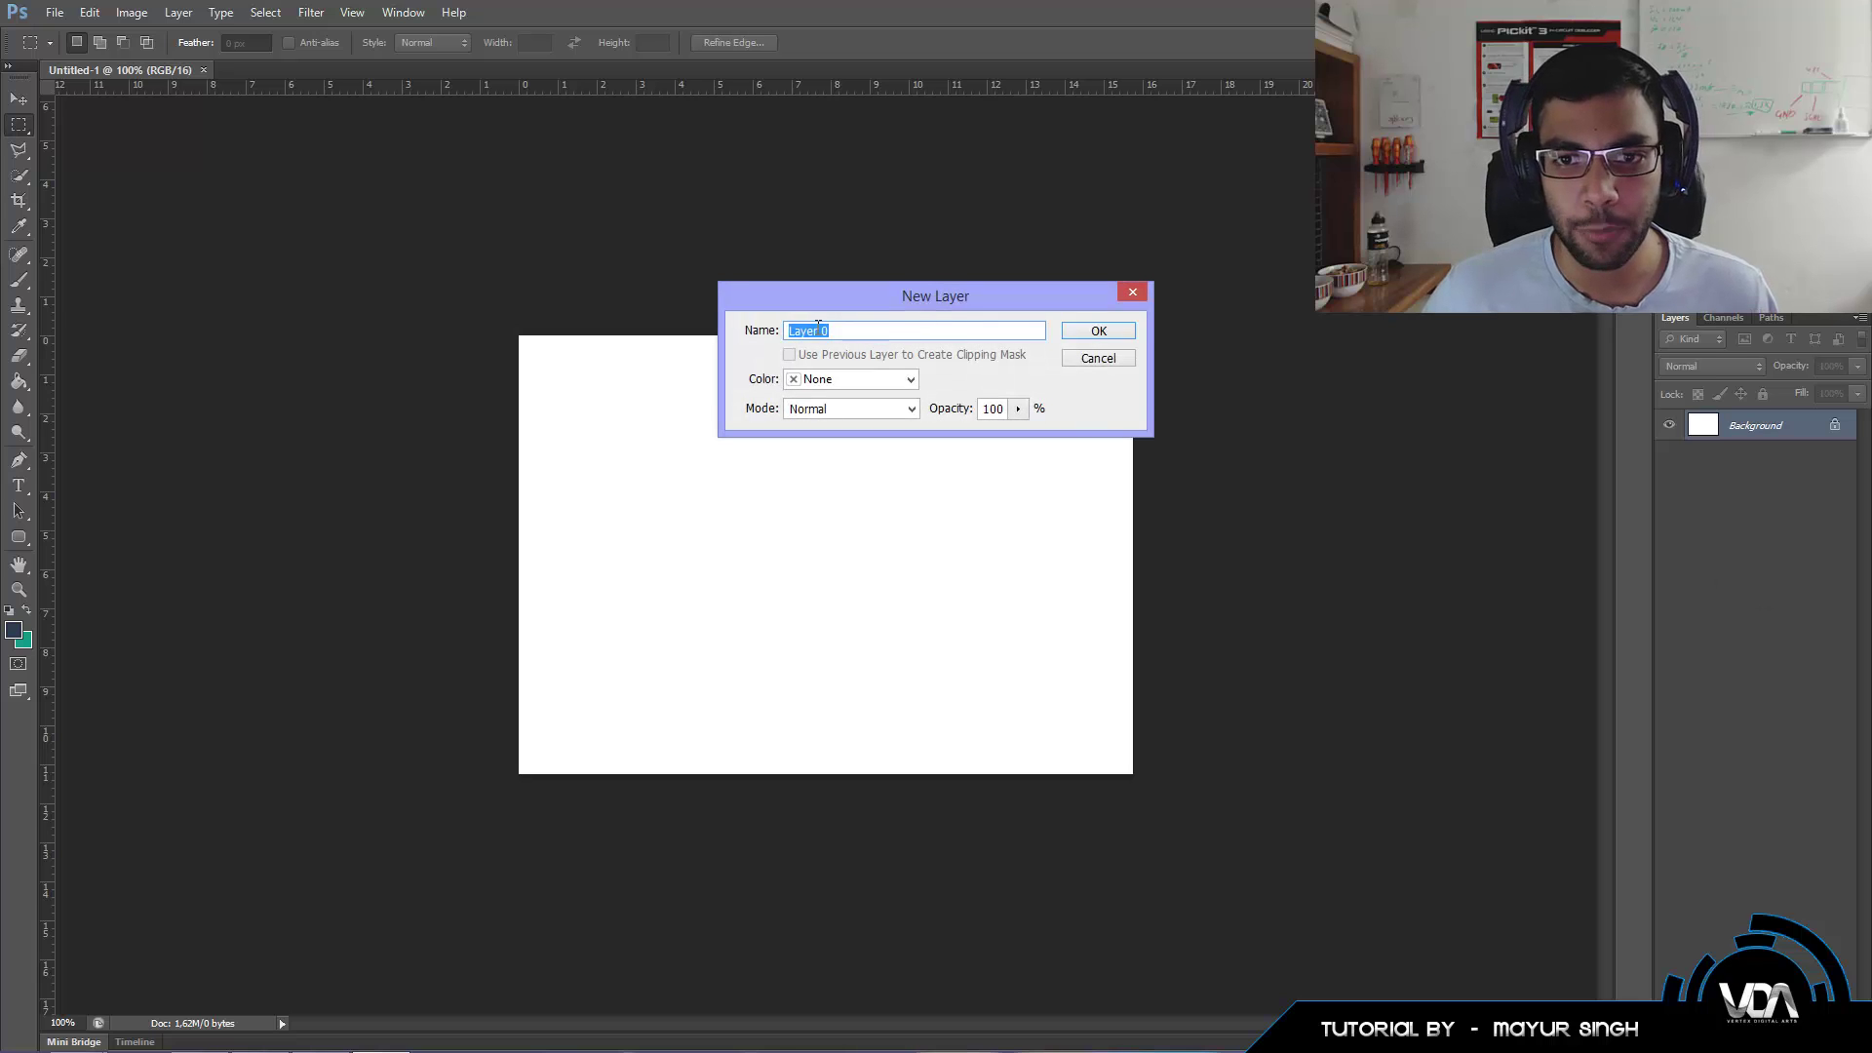
{"action": "left_click", "coordinate": [1096, 332]}
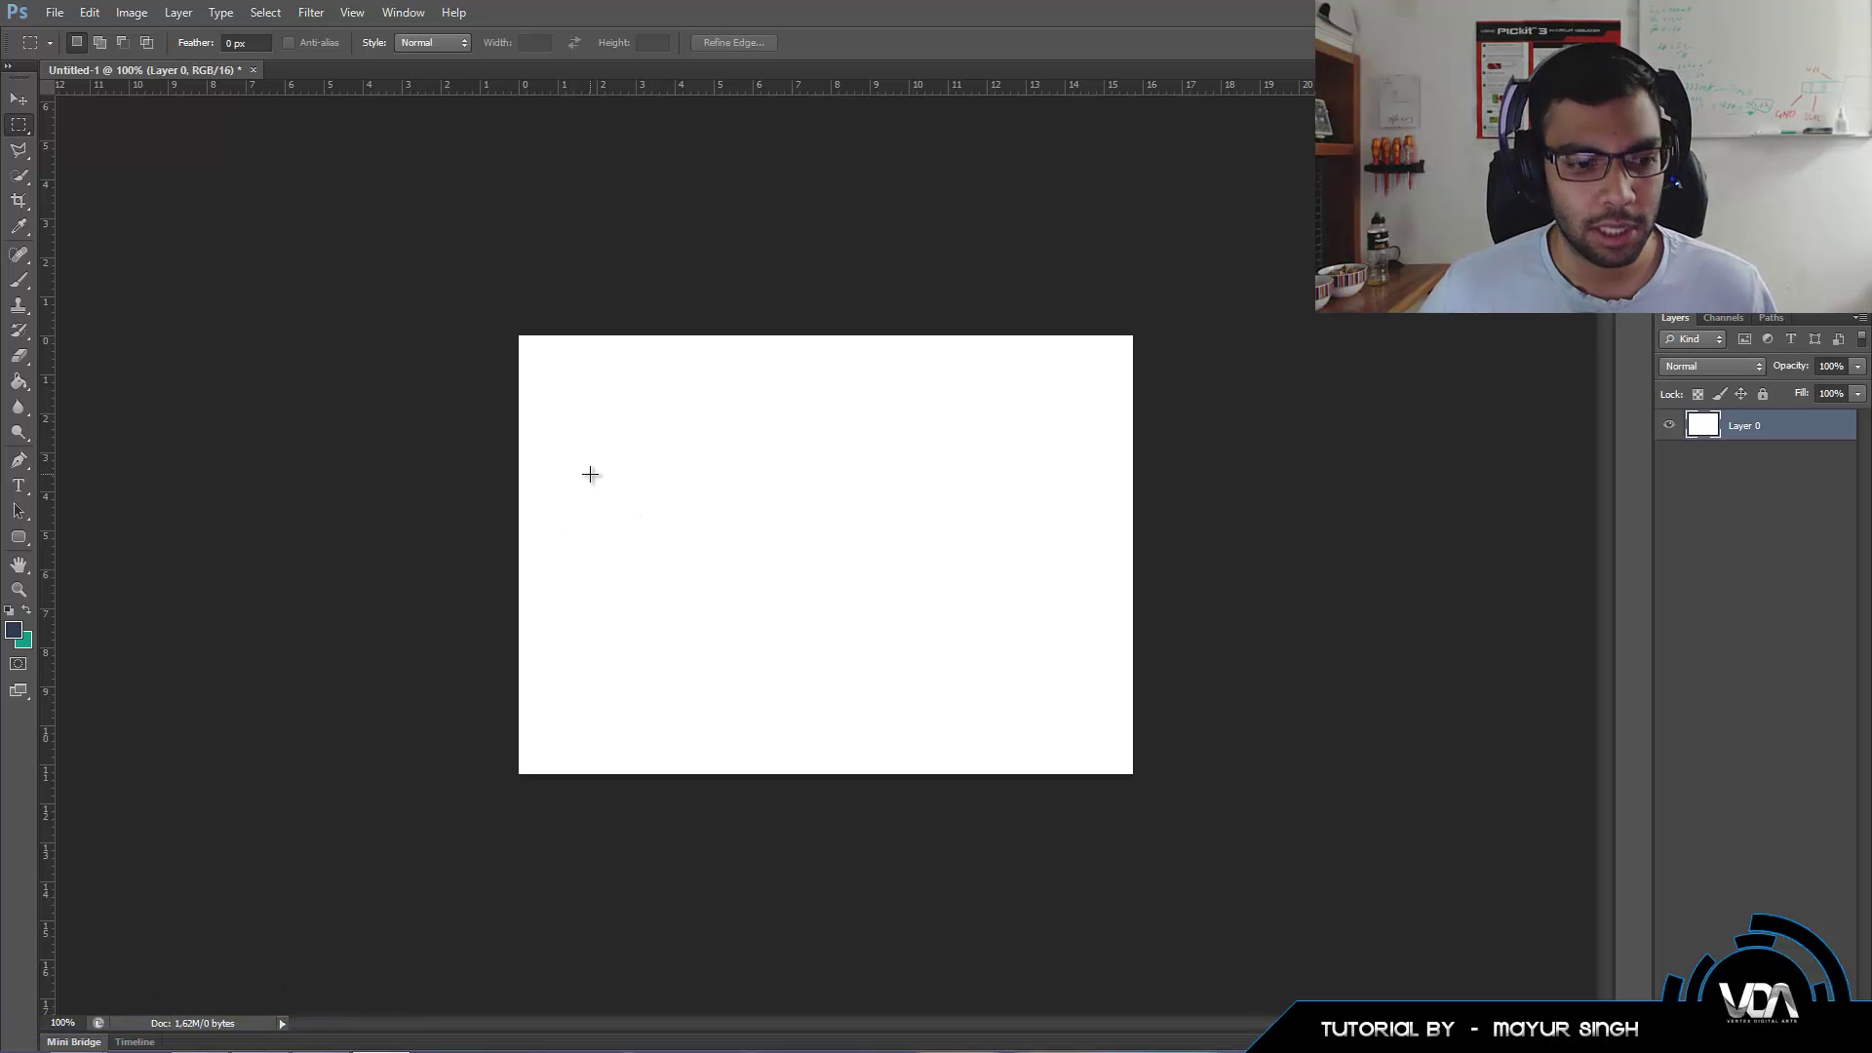
Switch to the Flat UI Colors page in Firefox and look over its address and colour swatches.
{"action": "mouse_move", "coordinate": [78, 1038]}
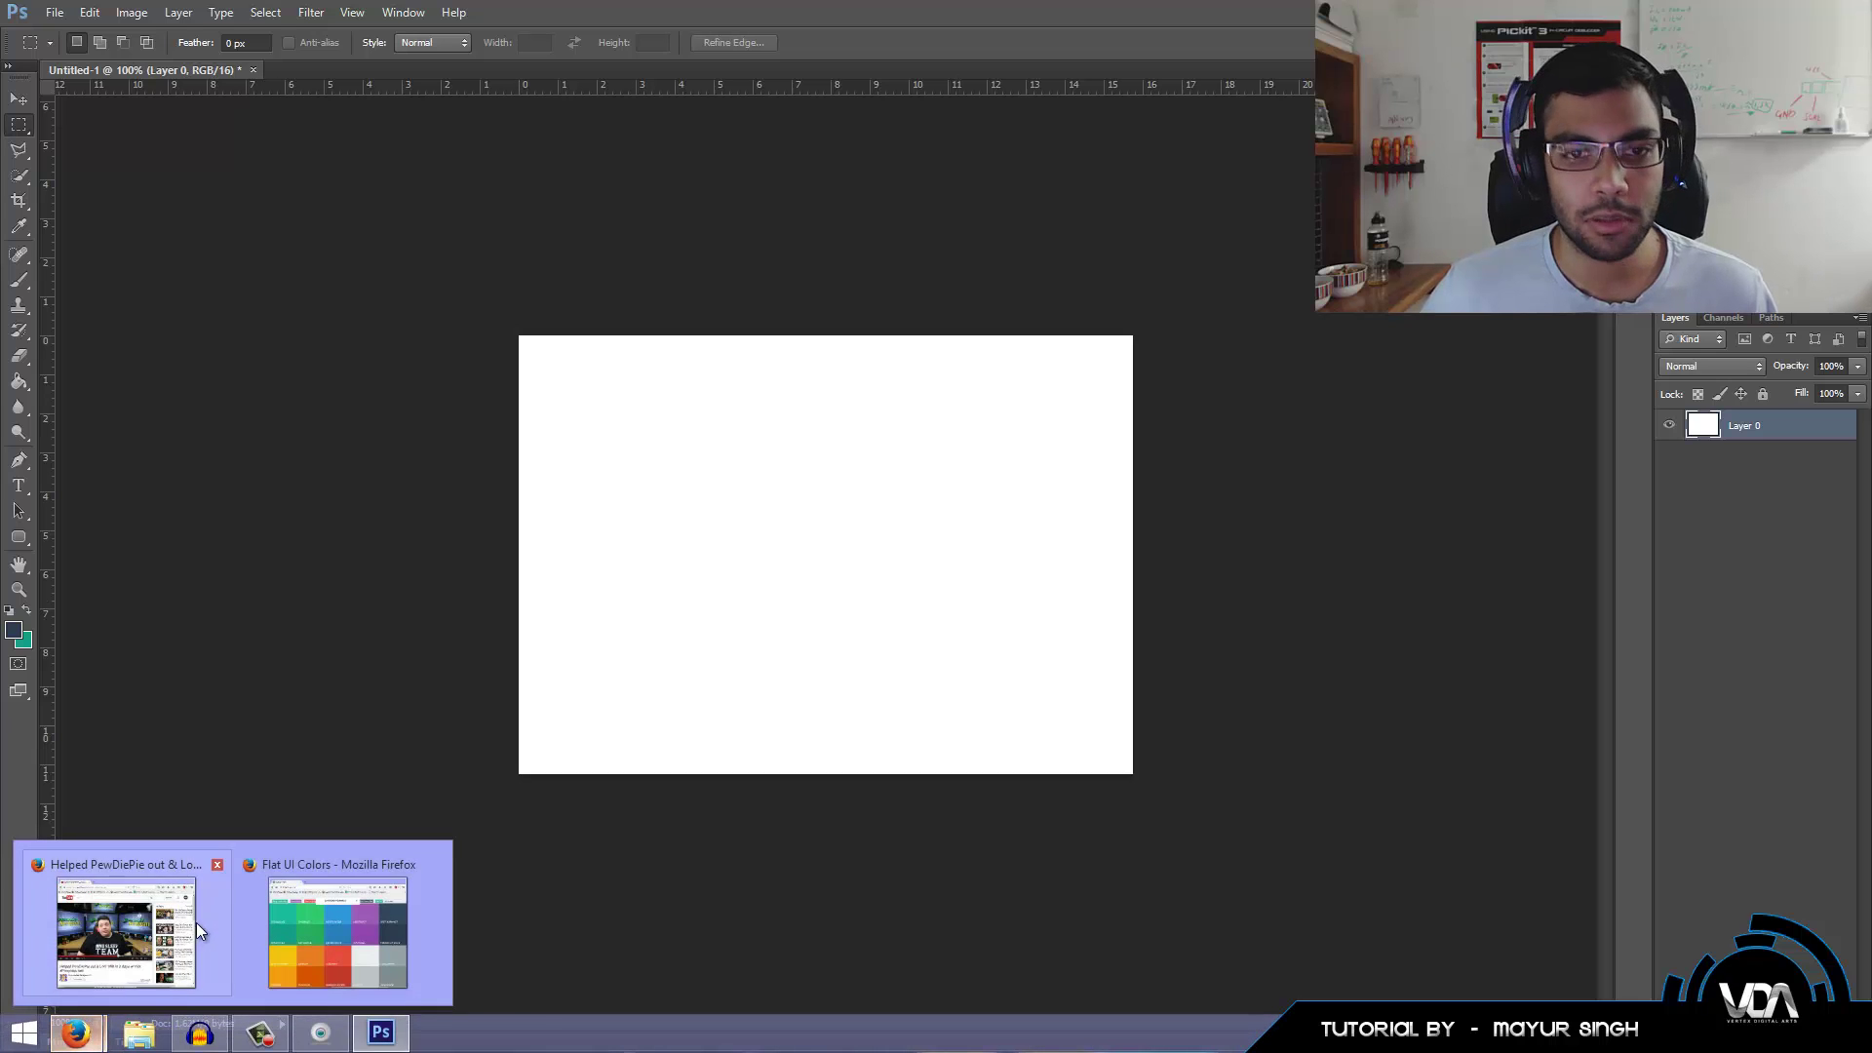
{"action": "left_click", "coordinate": [306, 891]}
{"action": "double_click", "coordinate": [950, 85]}
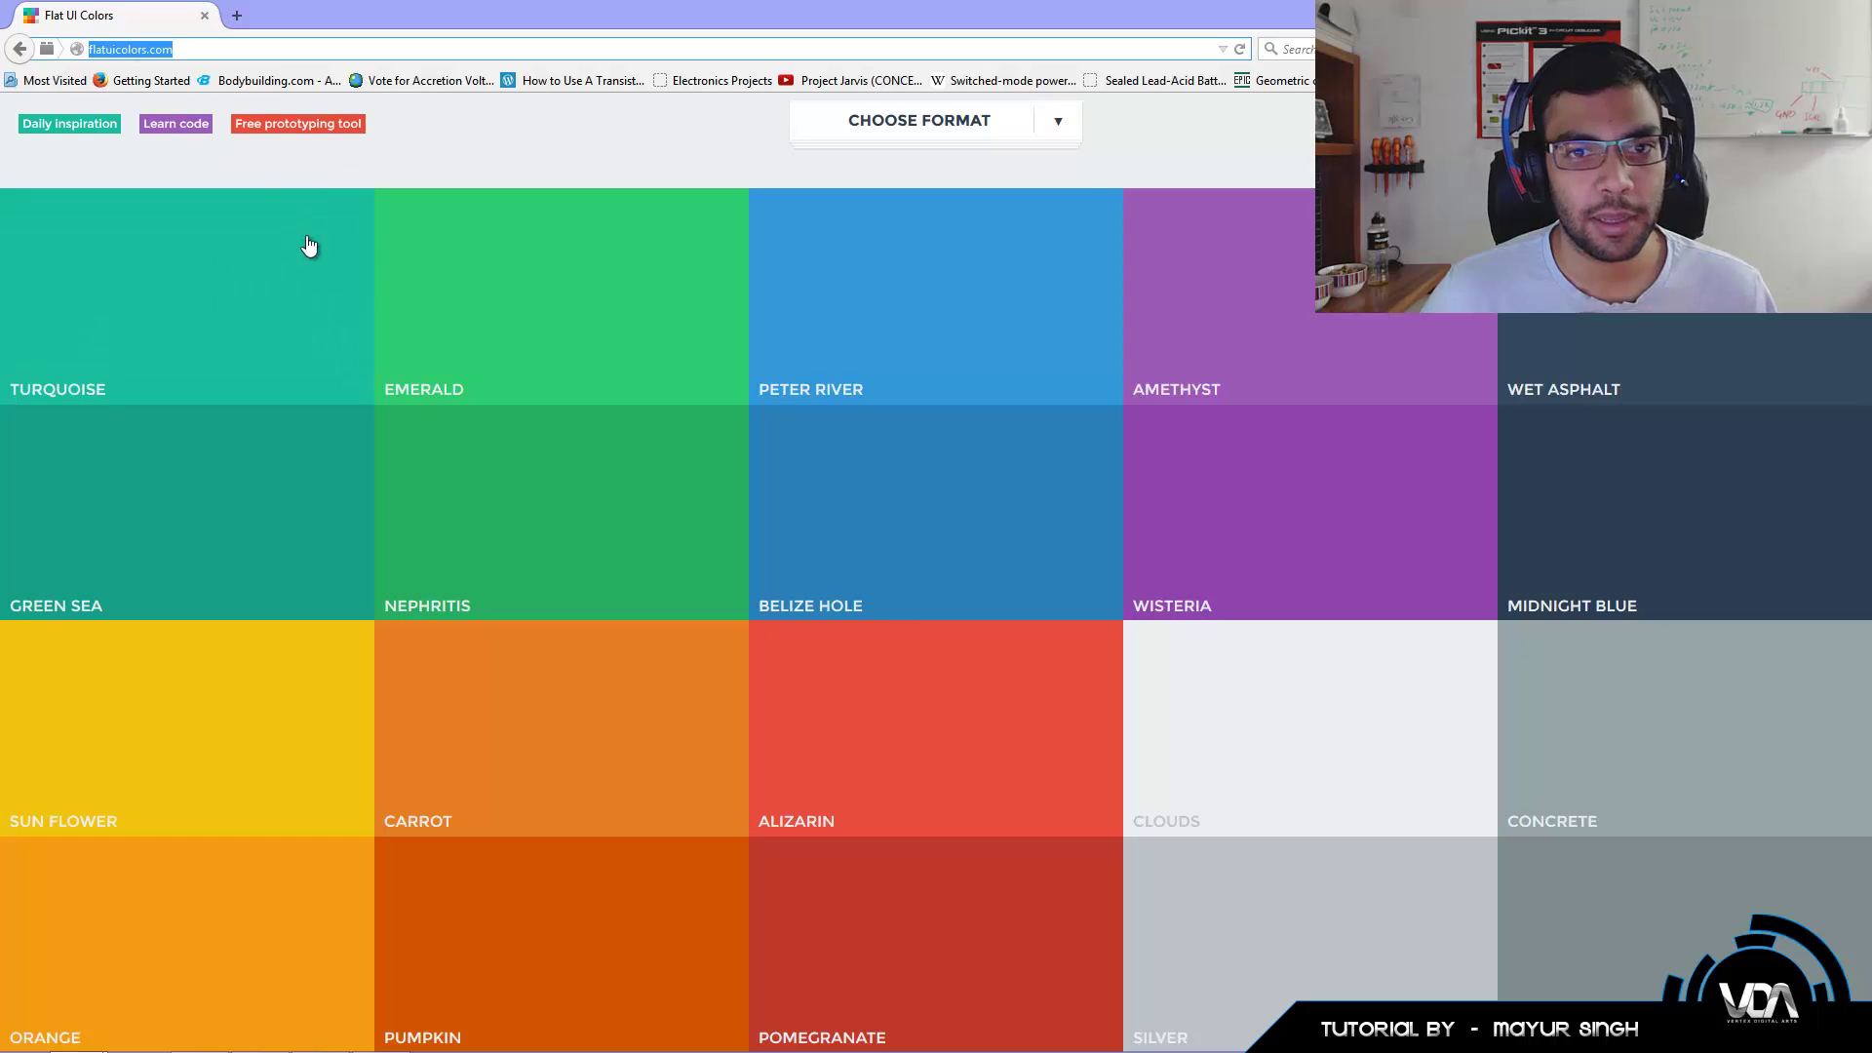
{"action": "left_click", "coordinate": [570, 170]}
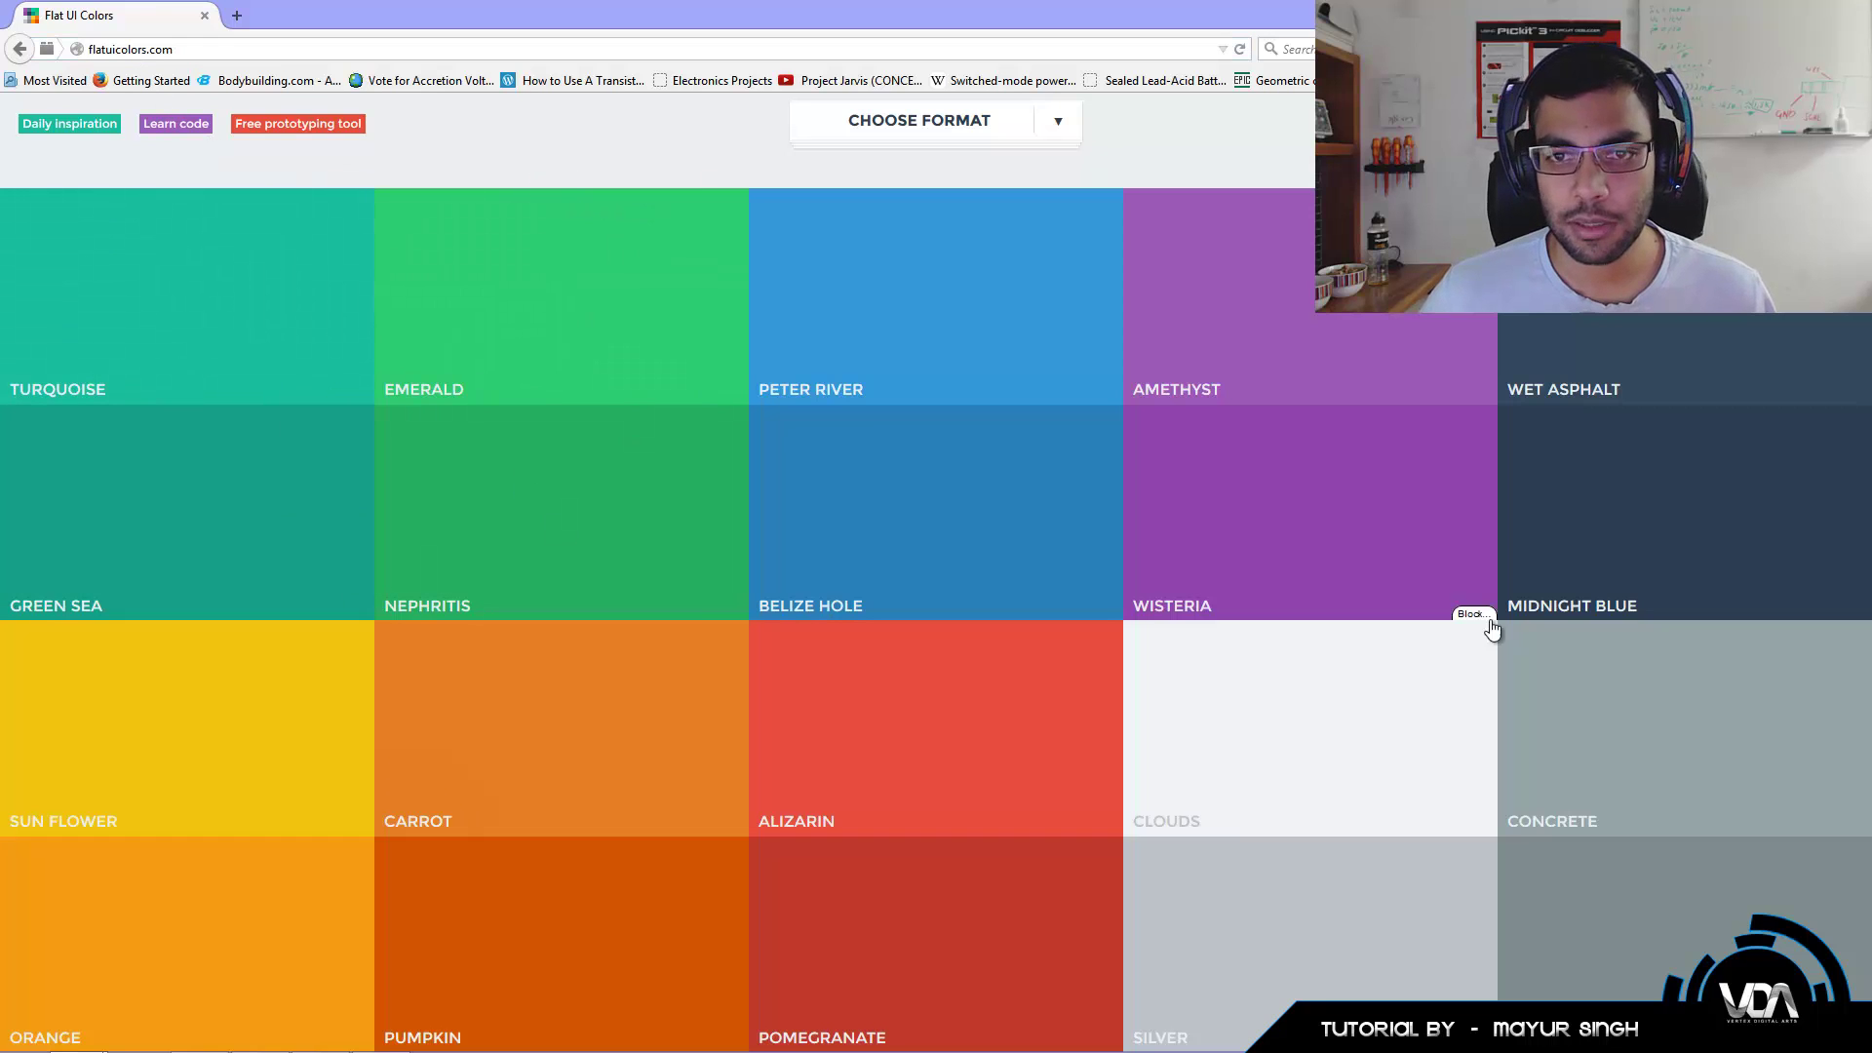
{"action": "left_click", "coordinate": [1571, 494]}
{"action": "left_click", "coordinate": [1002, 669]}
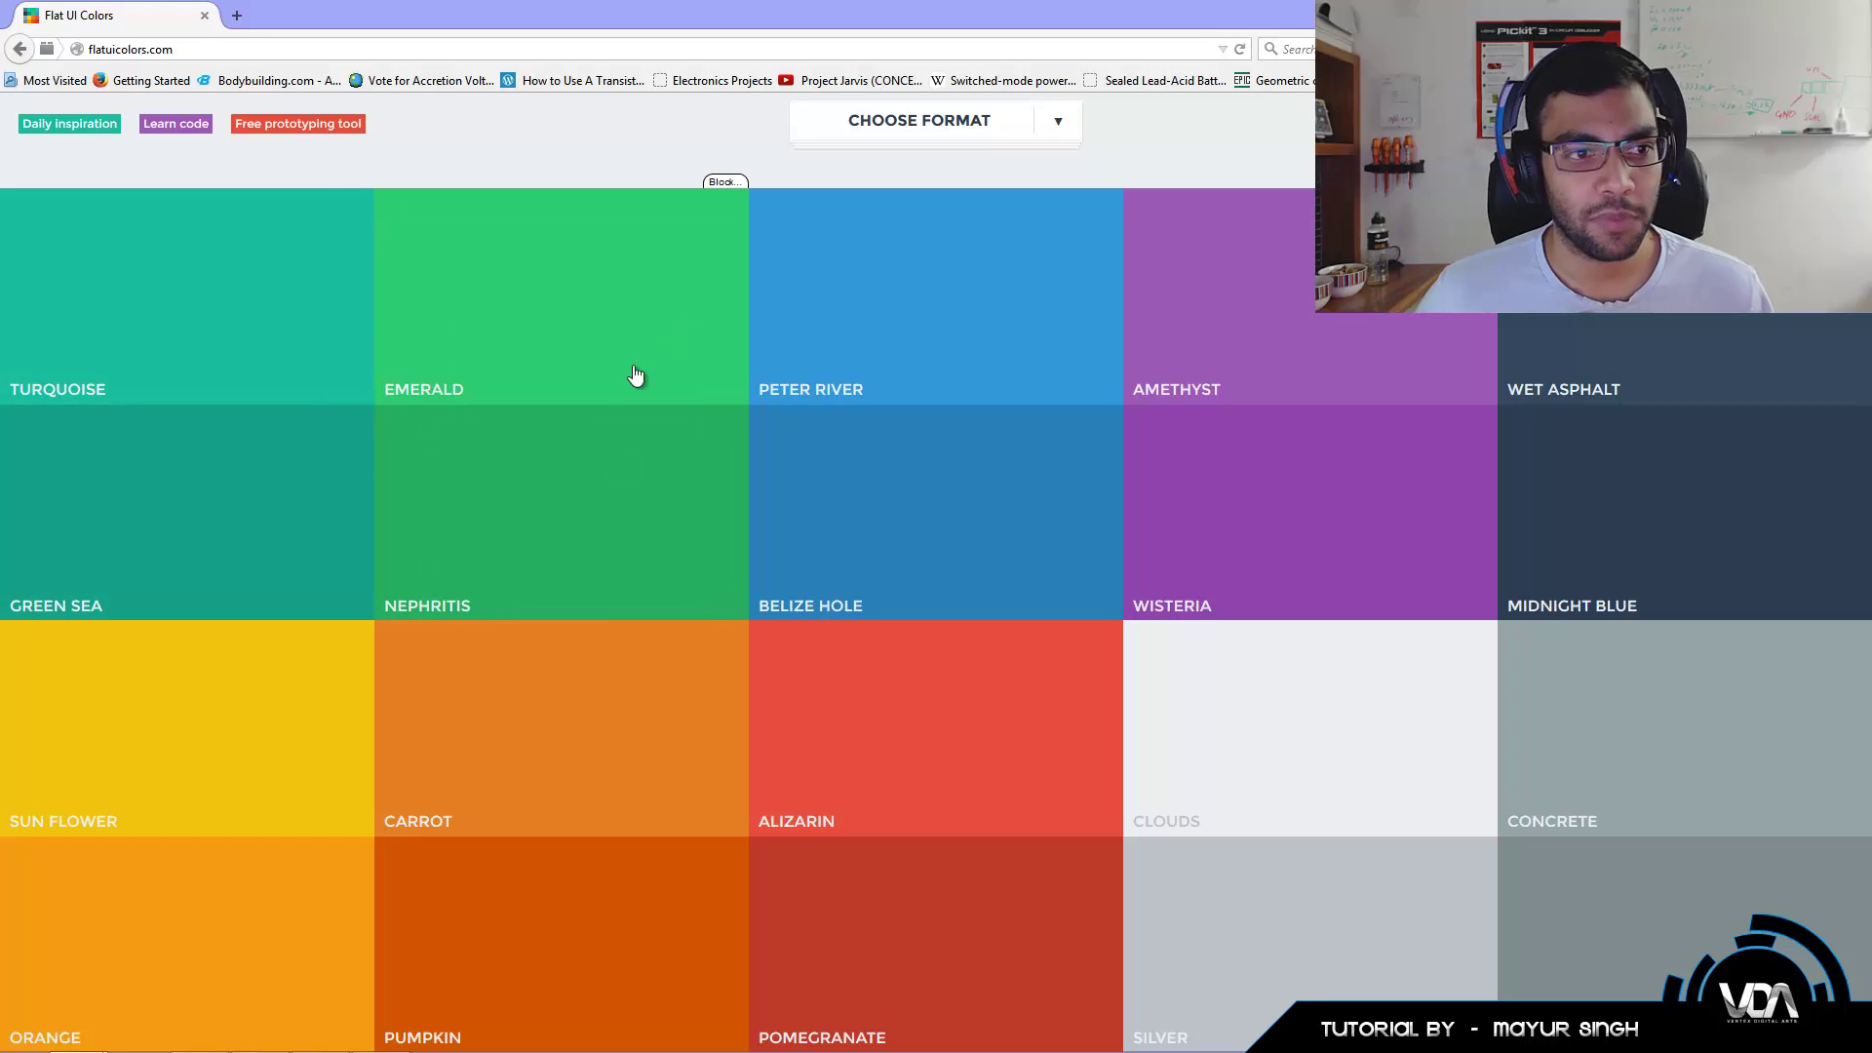
{"action": "left_click", "coordinate": [576, 546]}
{"action": "left_click", "coordinate": [137, 493]}
{"action": "left_click", "coordinate": [522, 629]}
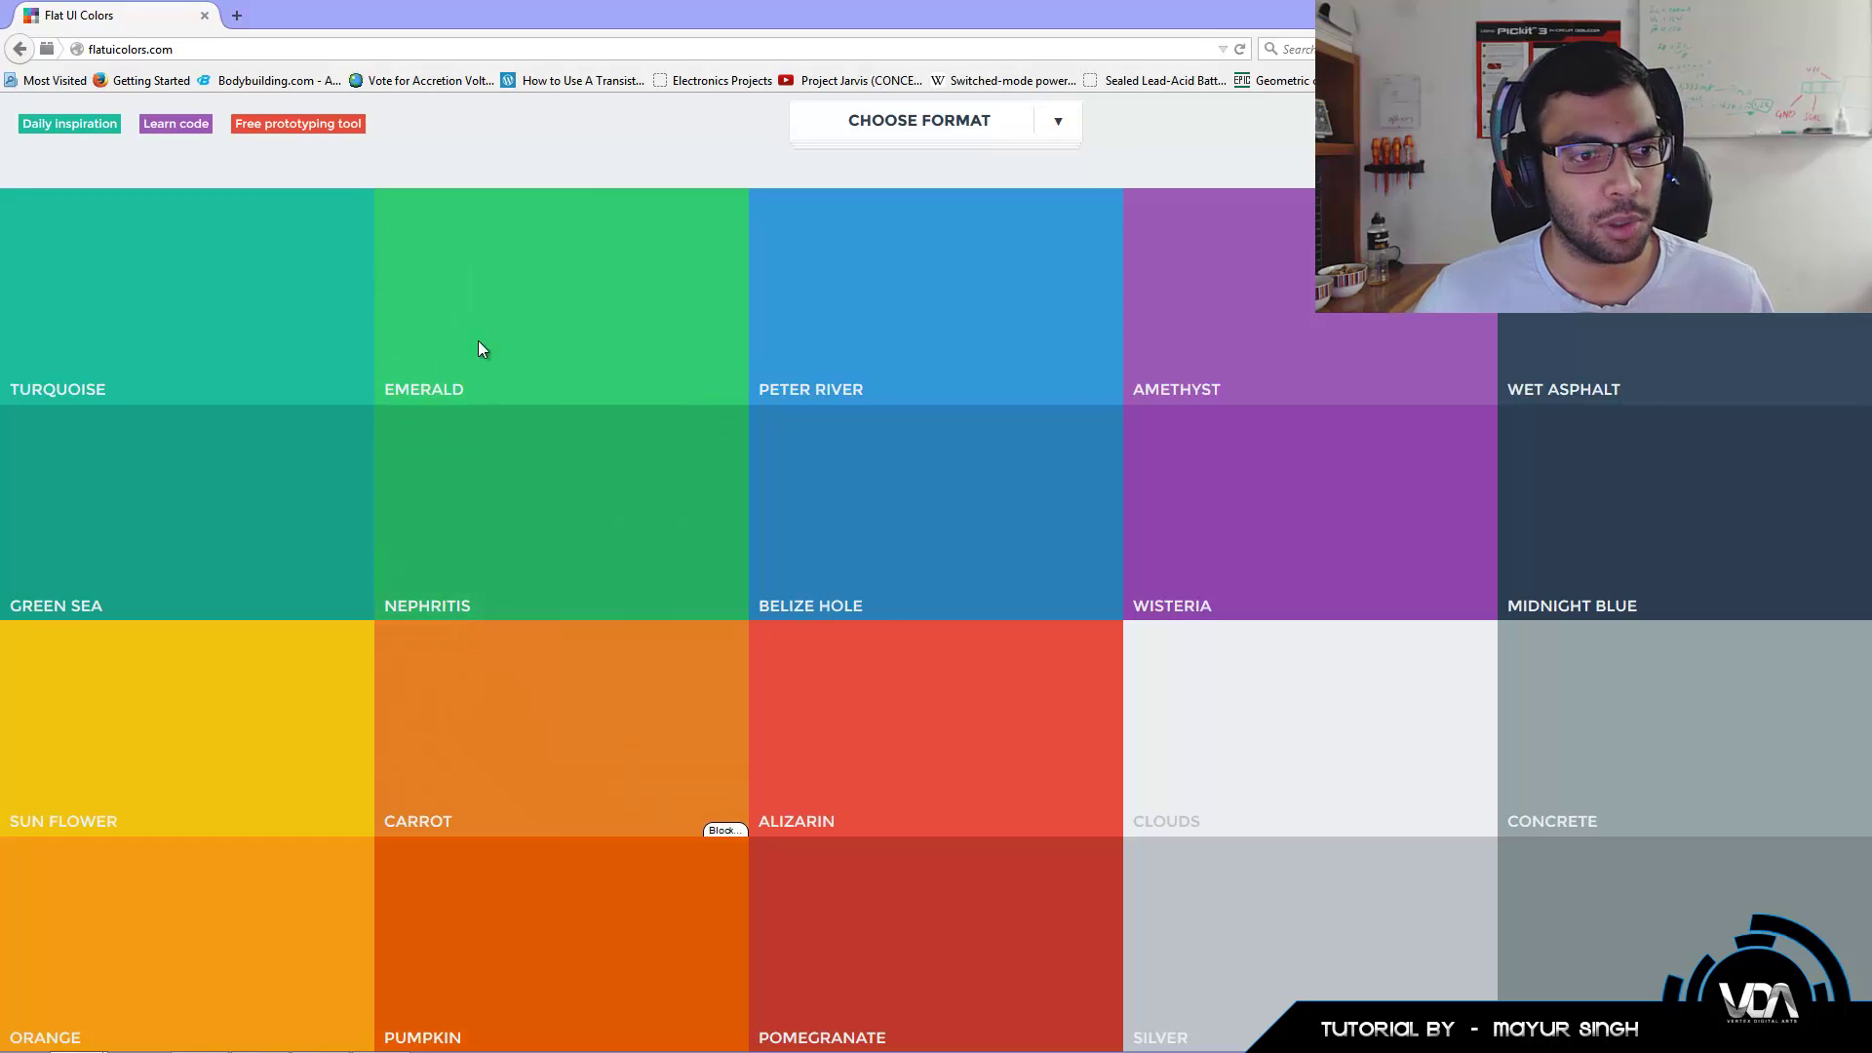
{"action": "left_click", "coordinate": [142, 590]}
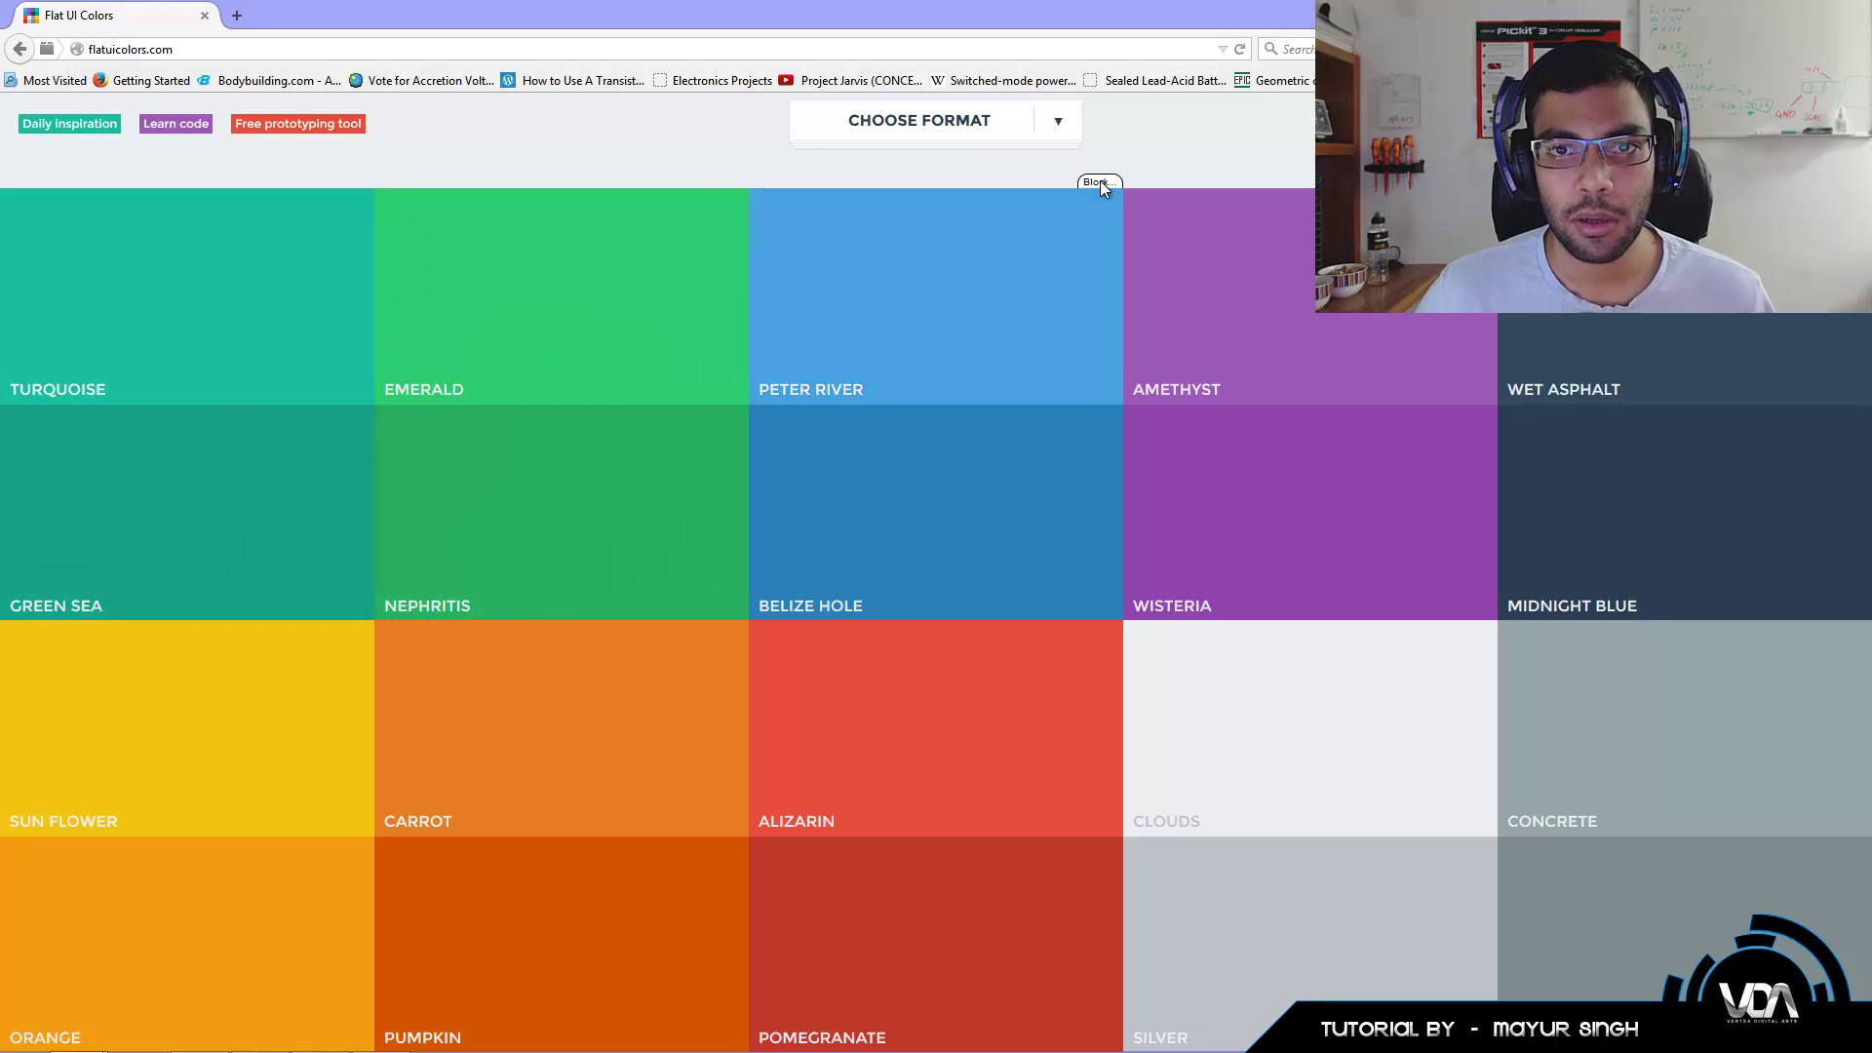
Set the colour copy format to HEX - 1234EF and copy the Green Sea colour code.
{"action": "left_click", "coordinate": [1055, 127]}
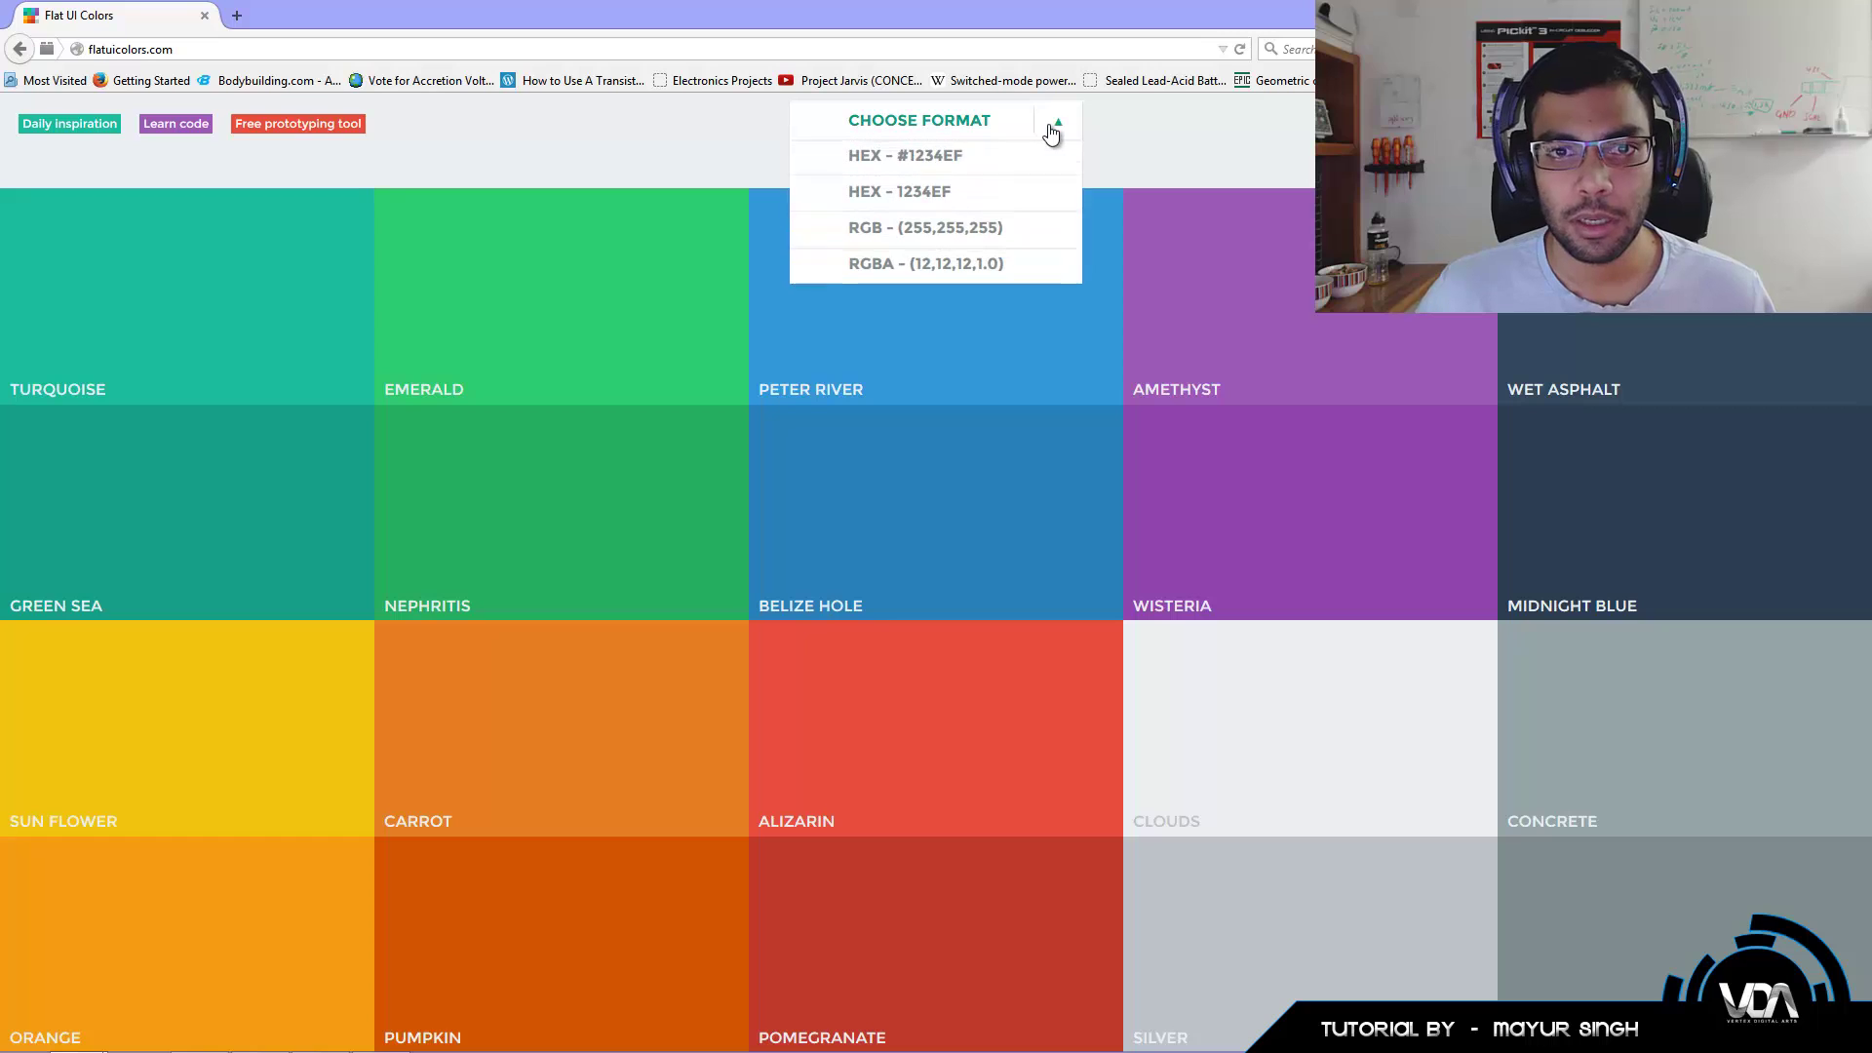
{"action": "left_click", "coordinate": [902, 201]}
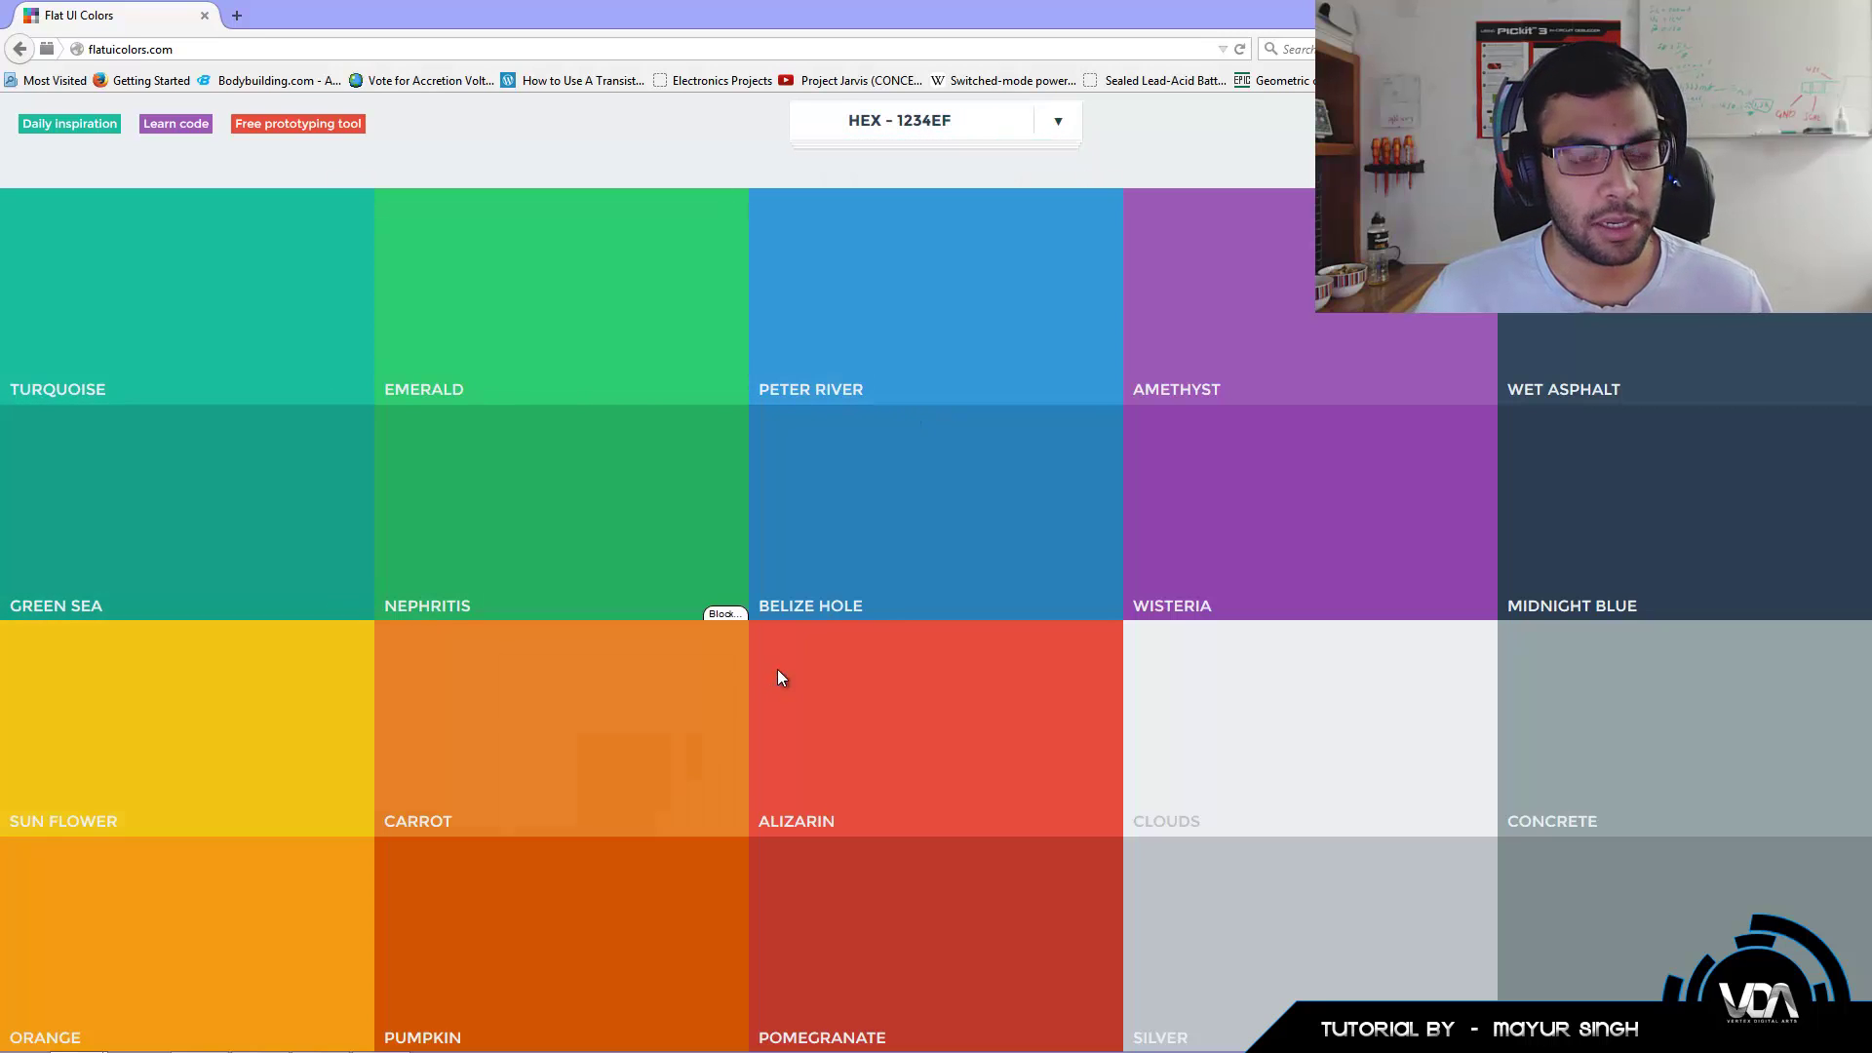
{"action": "left_click", "coordinate": [242, 555]}
Set the foreground colour in Photoshop to hex 16a085.
{"action": "left_click", "coordinate": [1119, 535]}
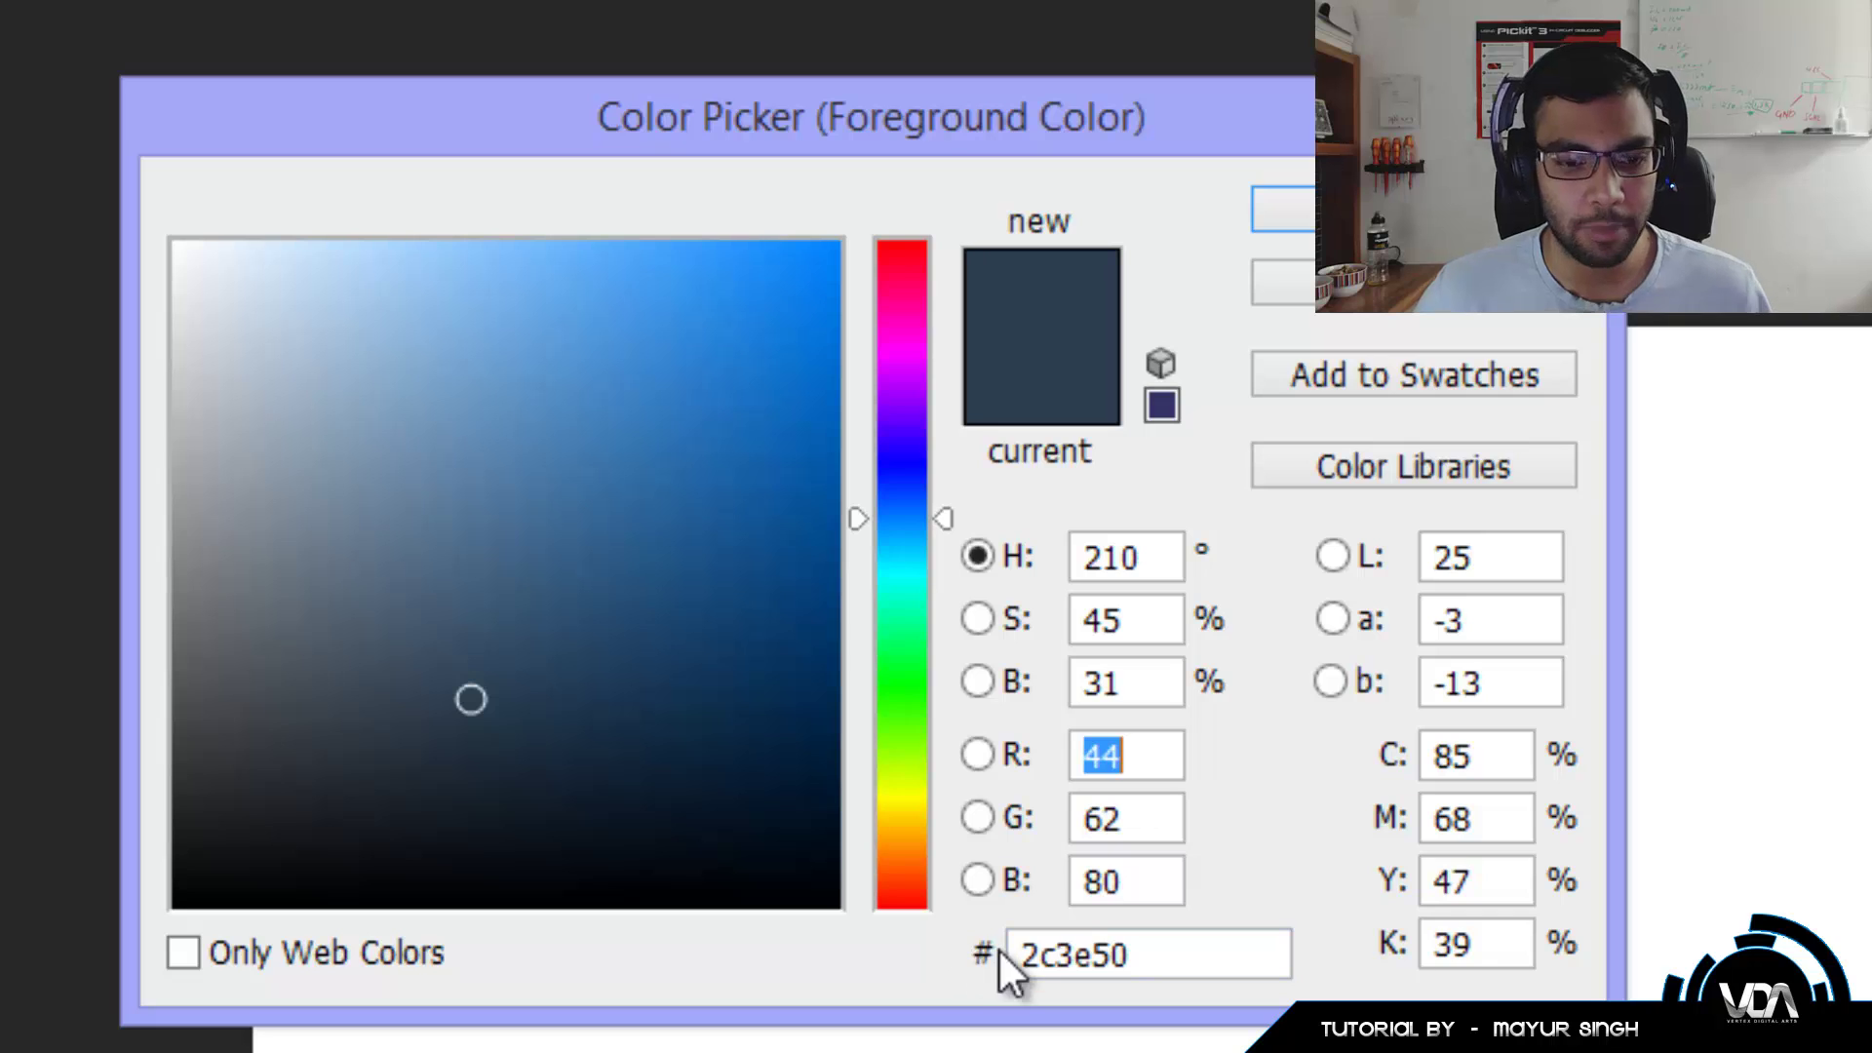
{"action": "left_click", "coordinate": [1102, 953]}
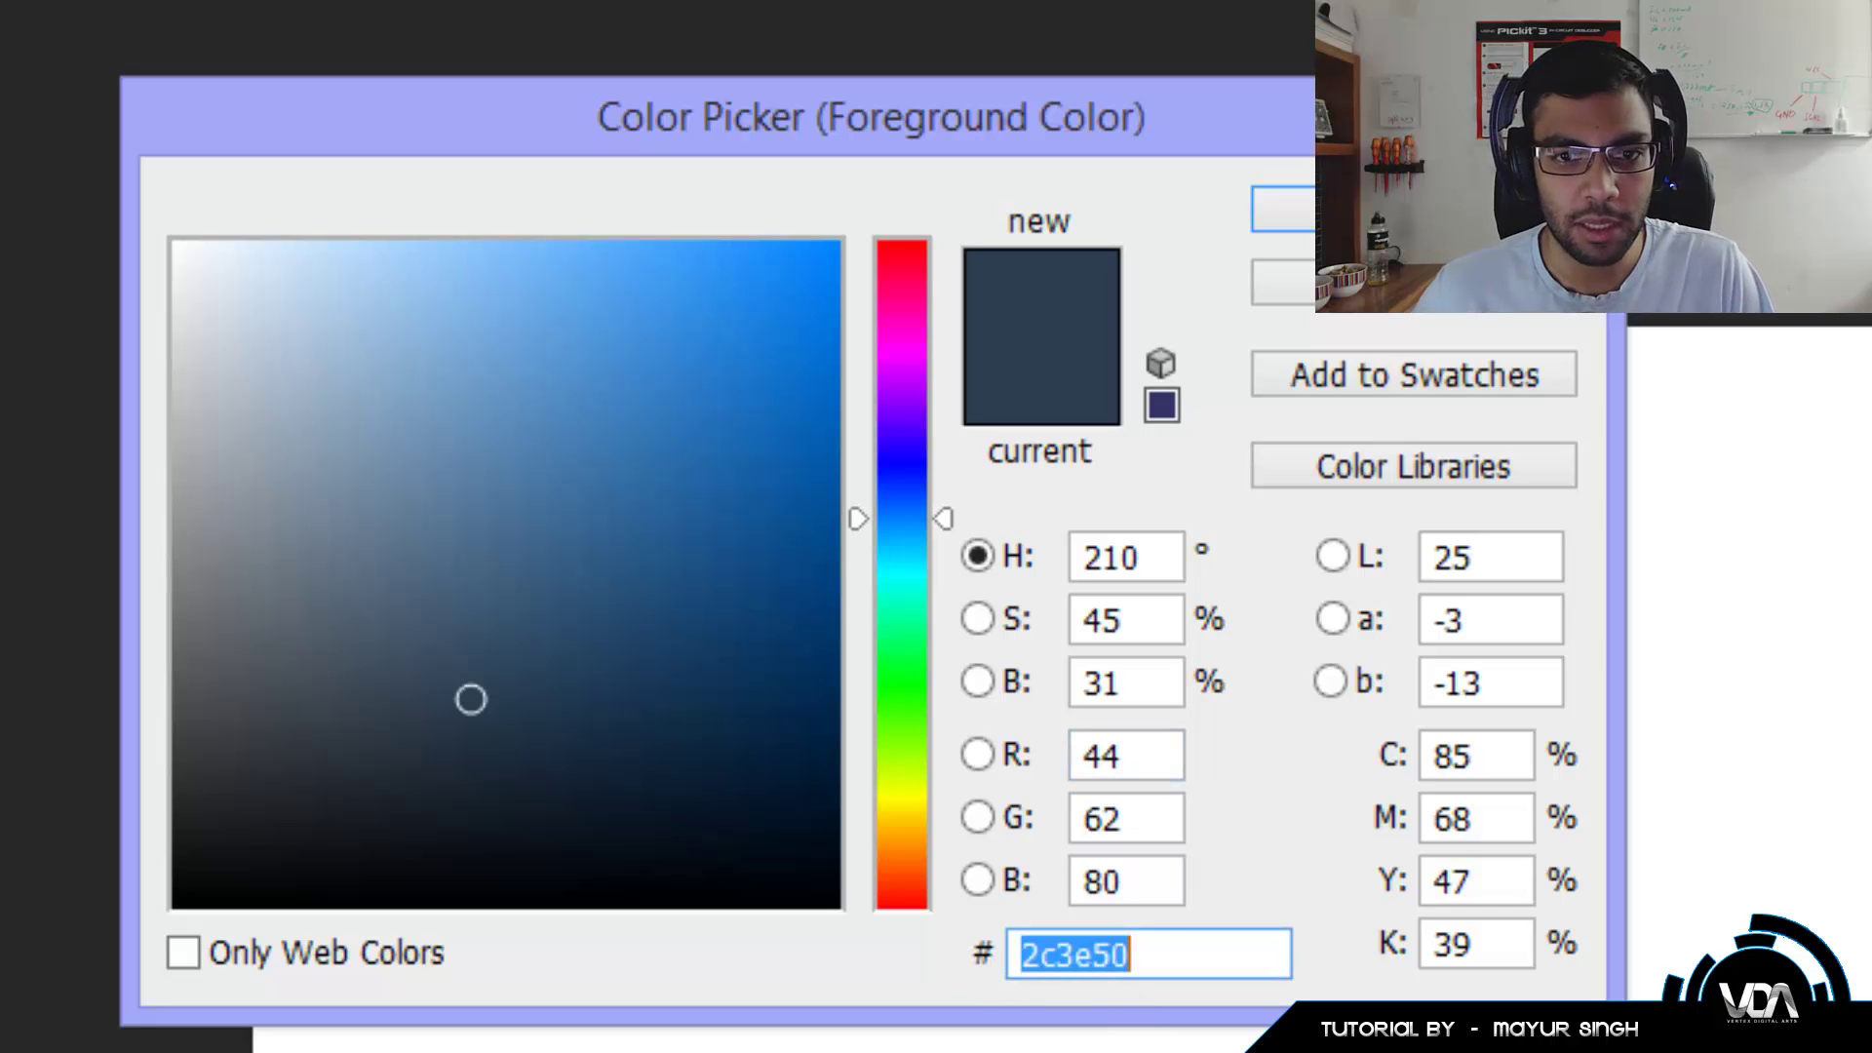
{"action": "type", "text": "16a085"}
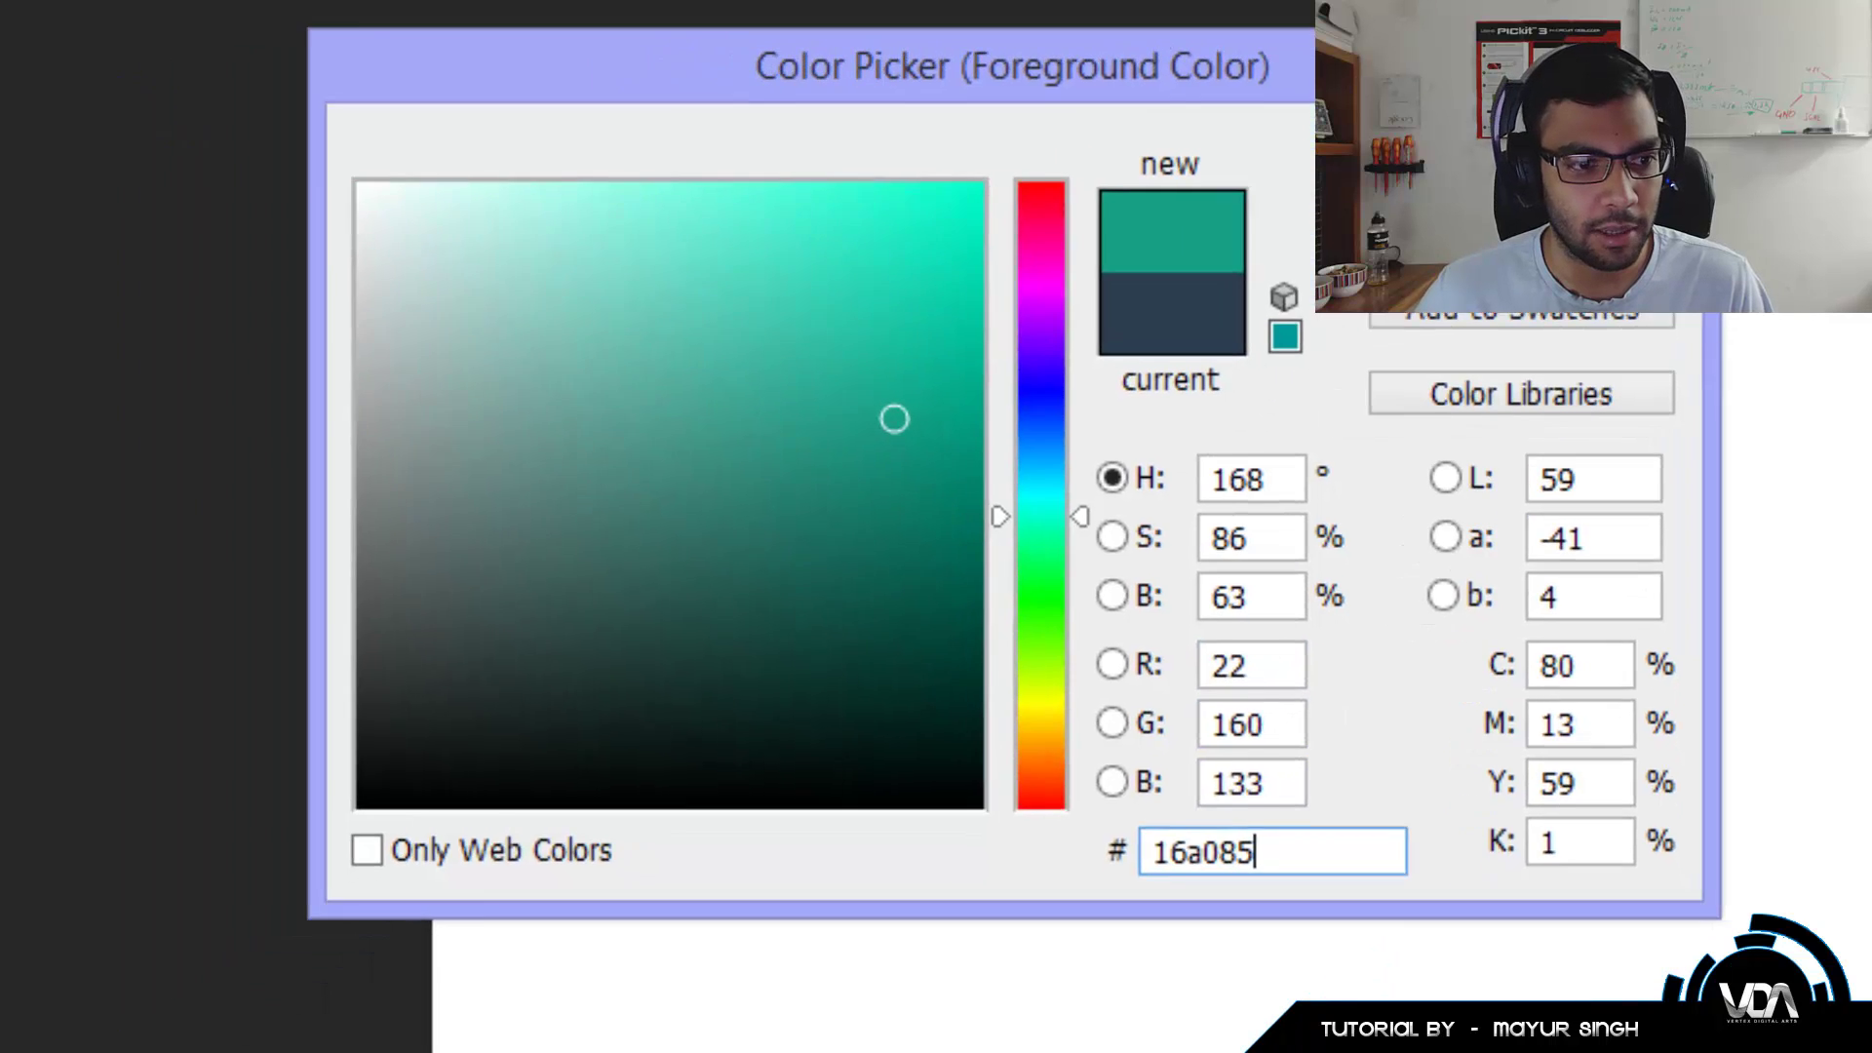
{"action": "left_click", "coordinate": [1283, 209]}
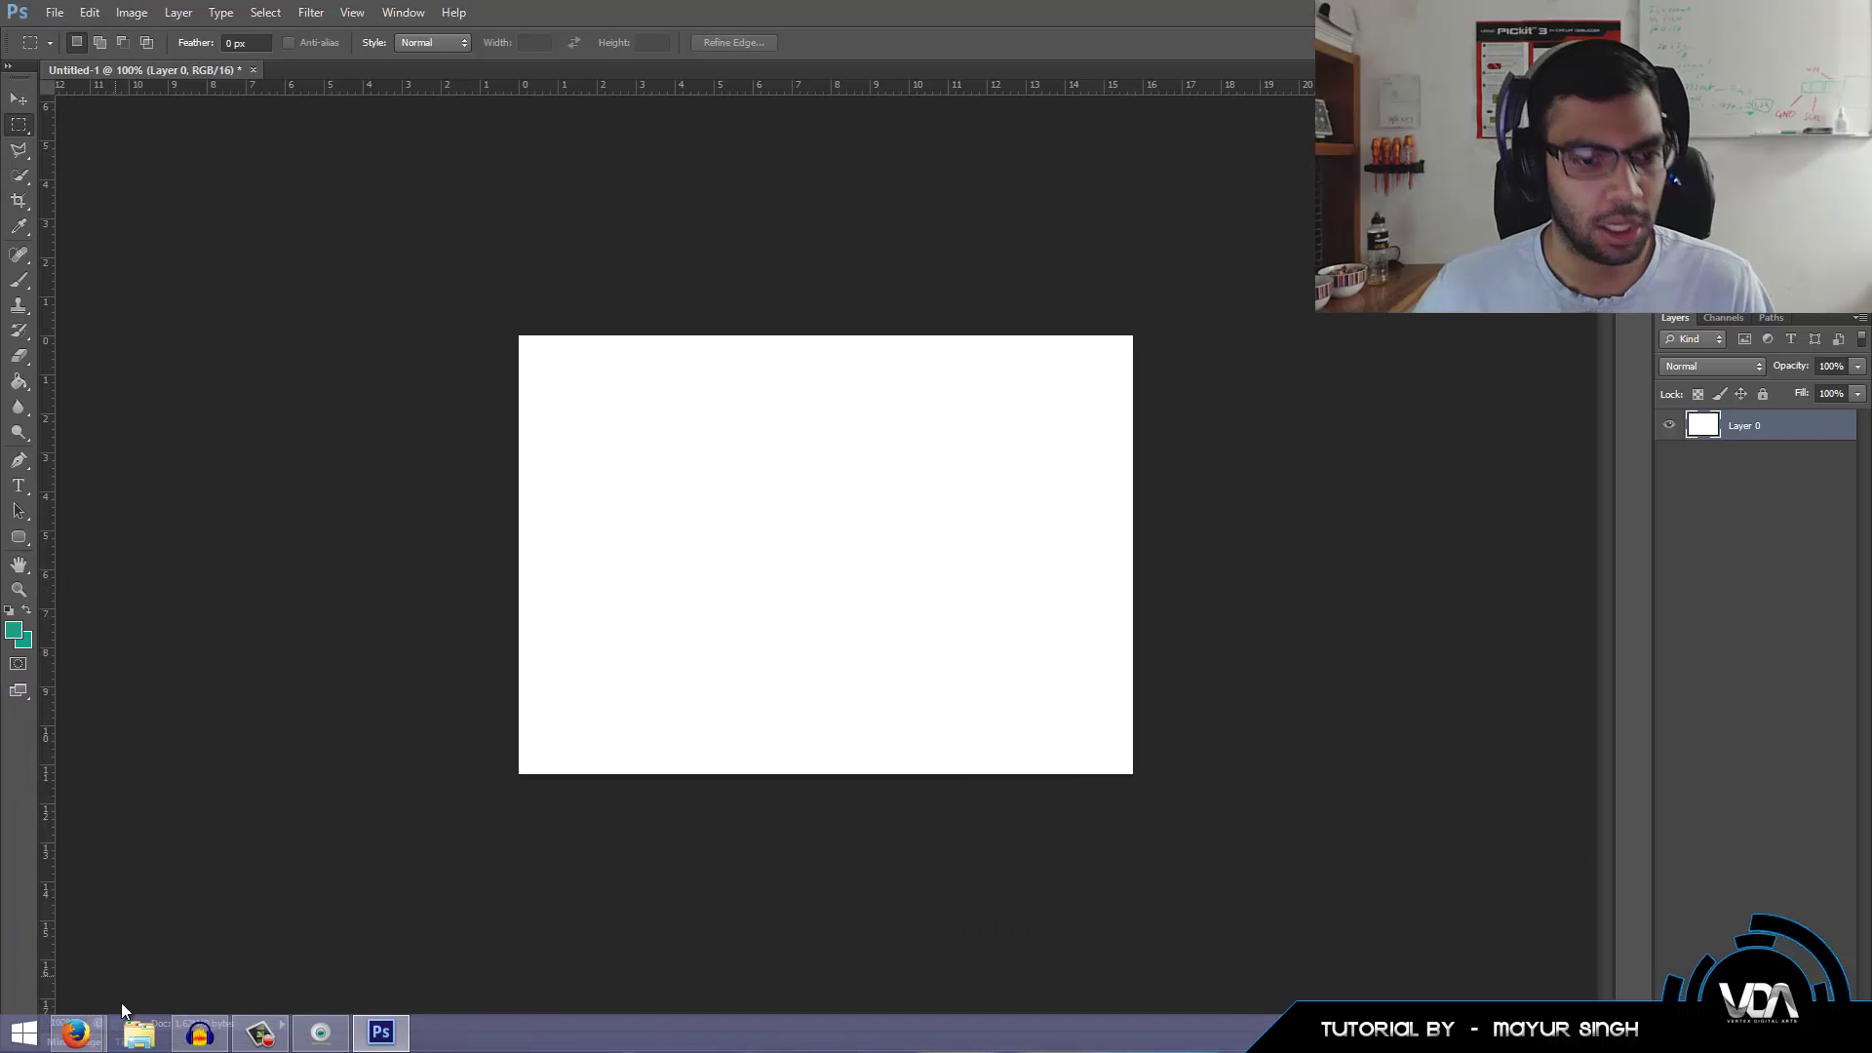
Copy the Turquoise colour code from the Flat UI Colors page in Firefox and return to Photoshop.
{"action": "mouse_move", "coordinate": [76, 1031]}
{"action": "left_click", "coordinate": [337, 927]}
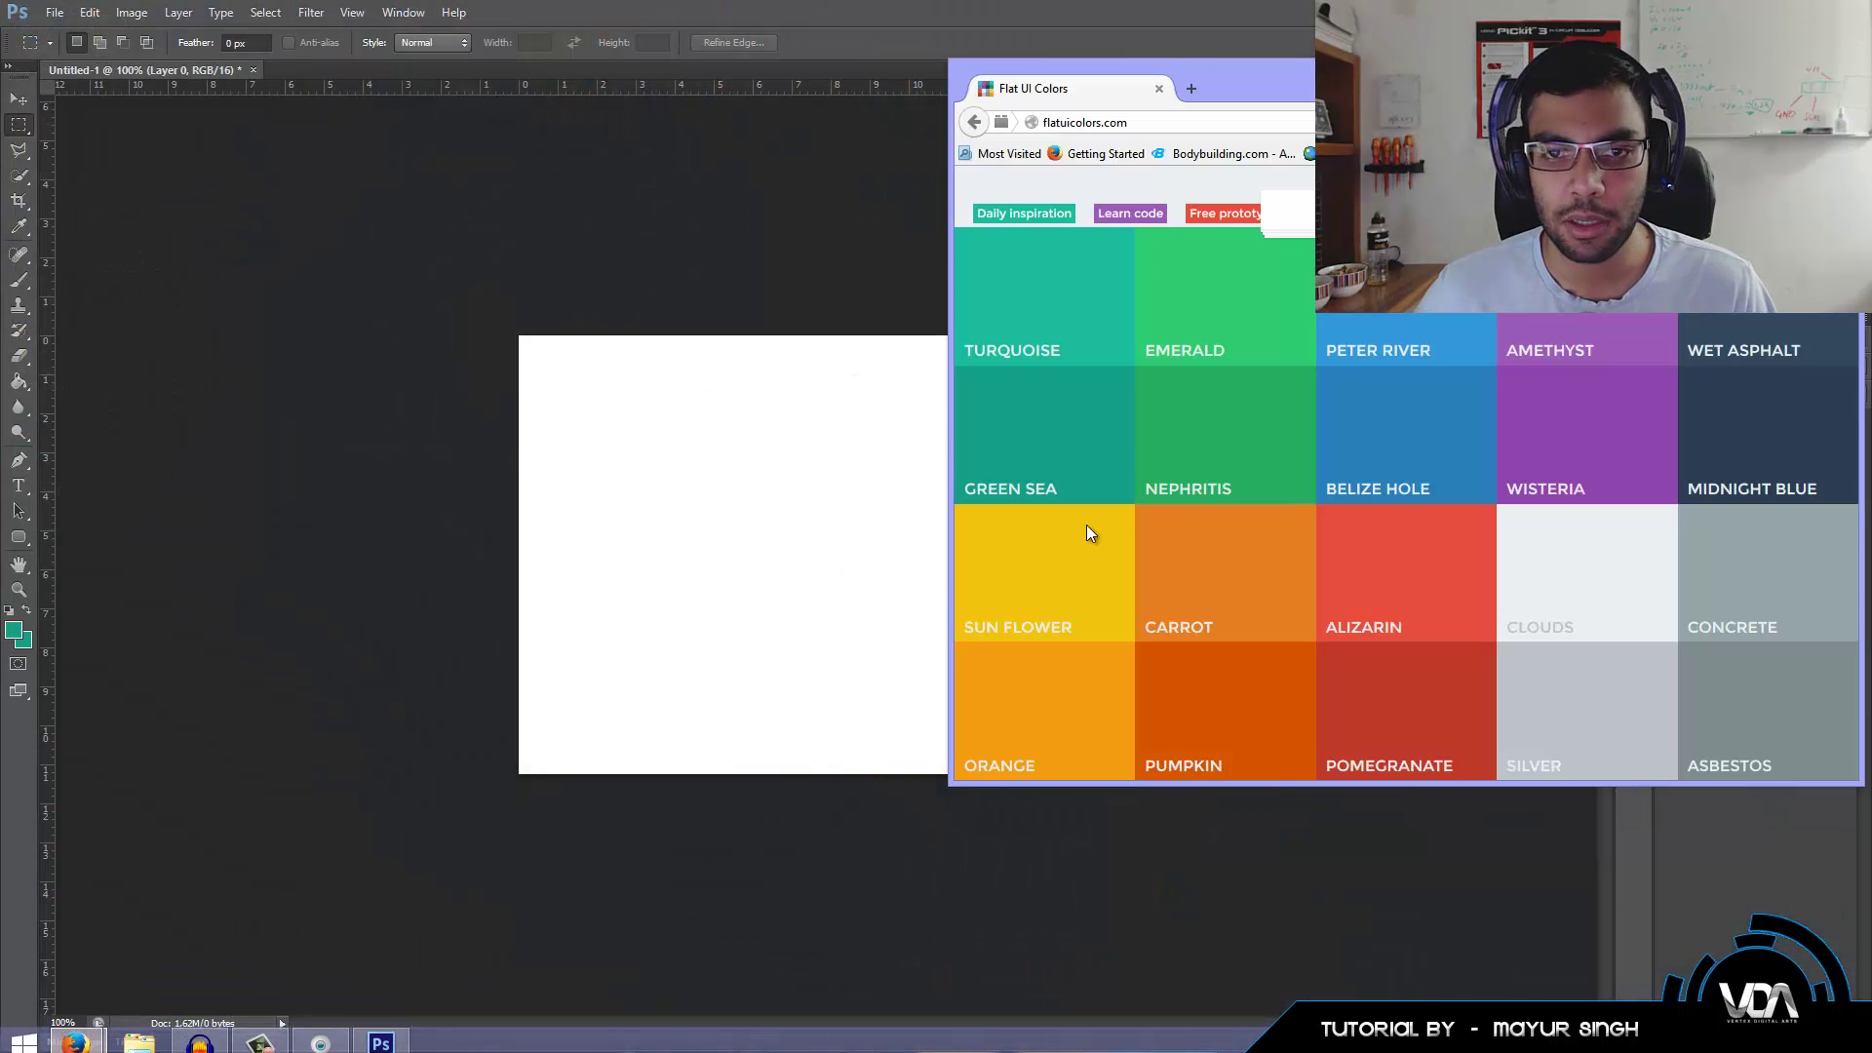
{"action": "left_click", "coordinate": [1022, 296]}
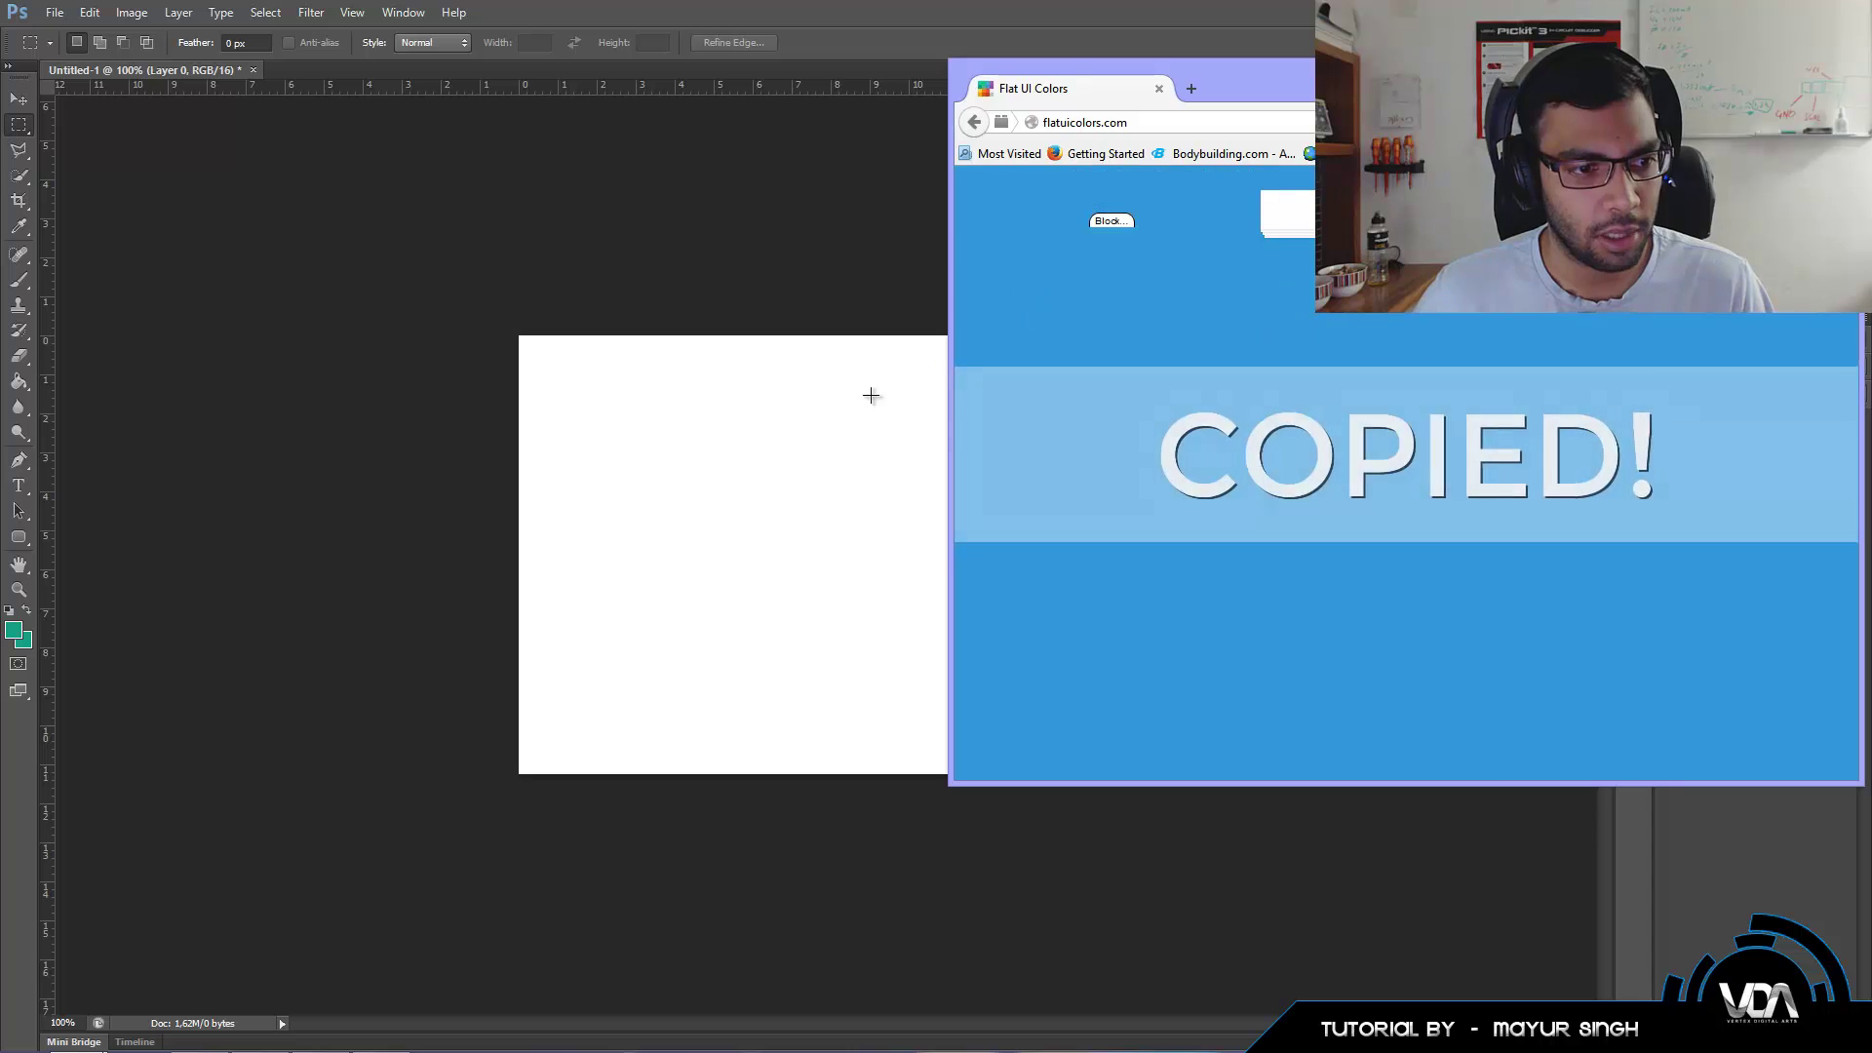
{"action": "left_click", "coordinate": [283, 563]}
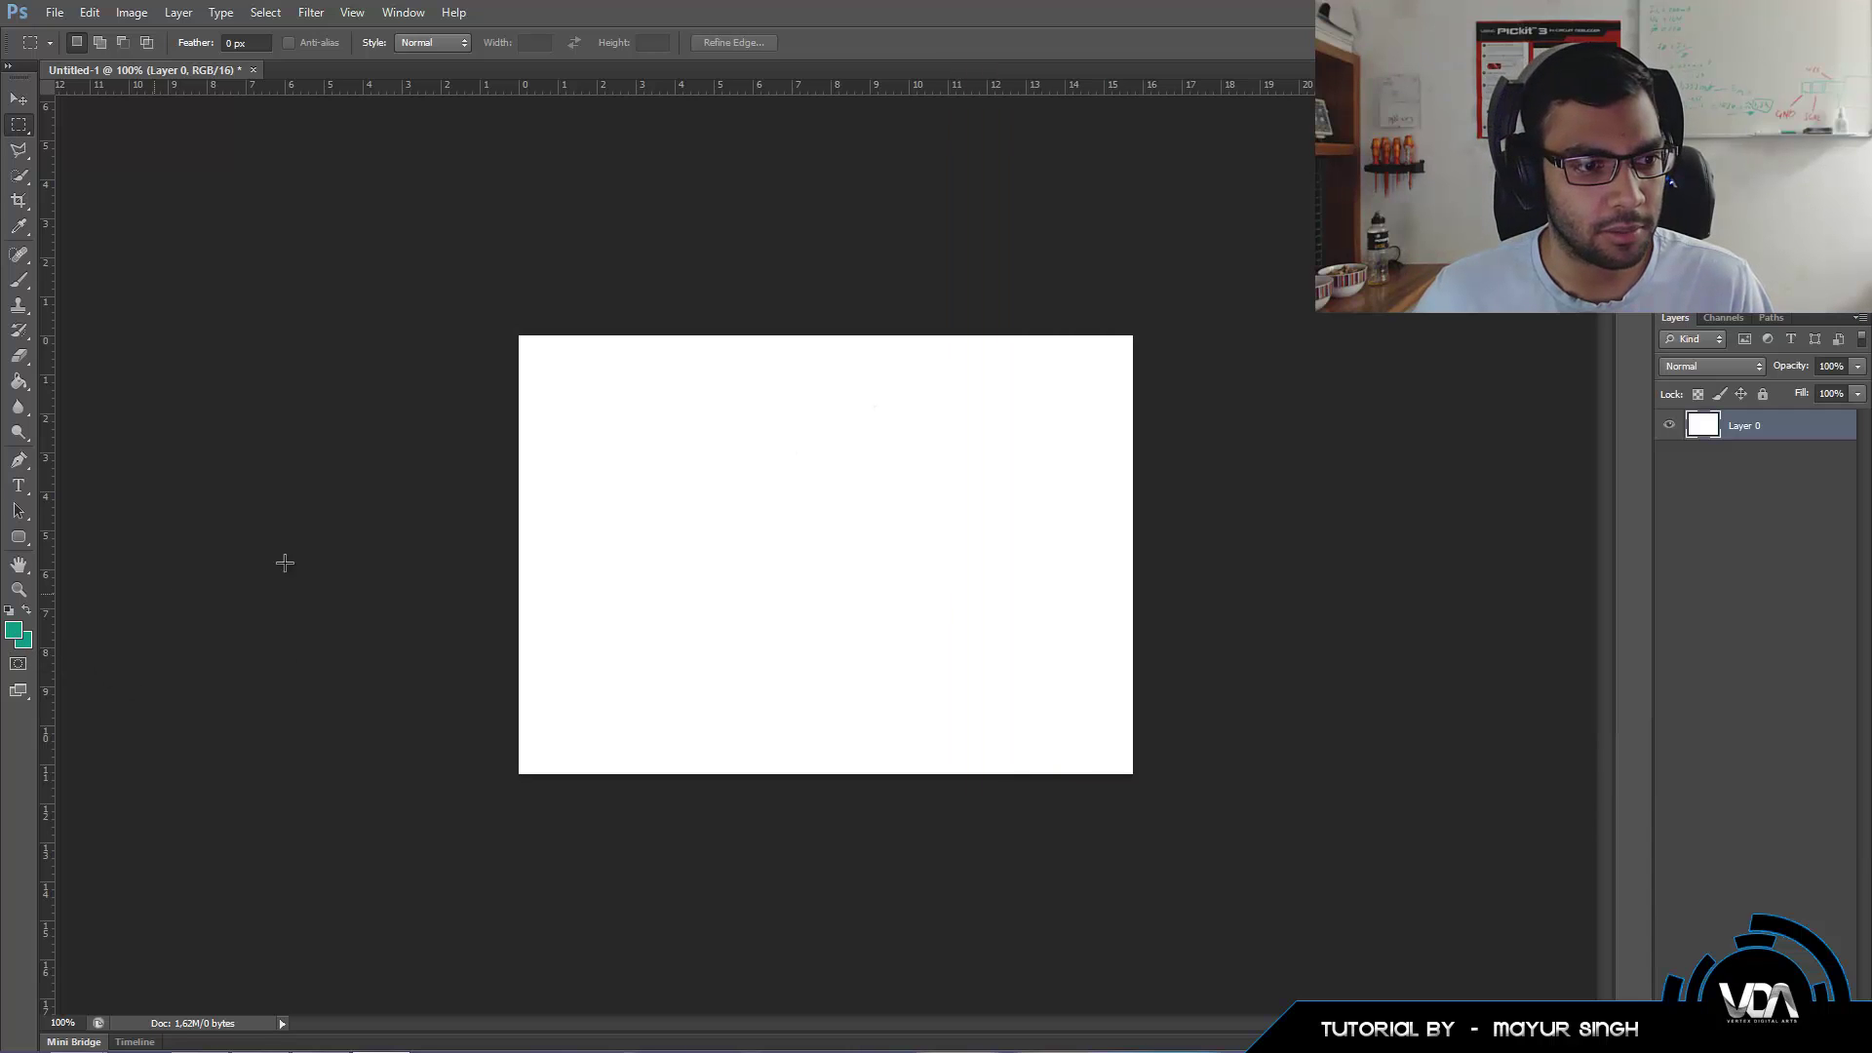
Replace the foreground colour's hex value with the copied Turquoise code.
{"action": "left_click", "coordinate": [14, 630]}
{"action": "double_click", "coordinate": [846, 565]}
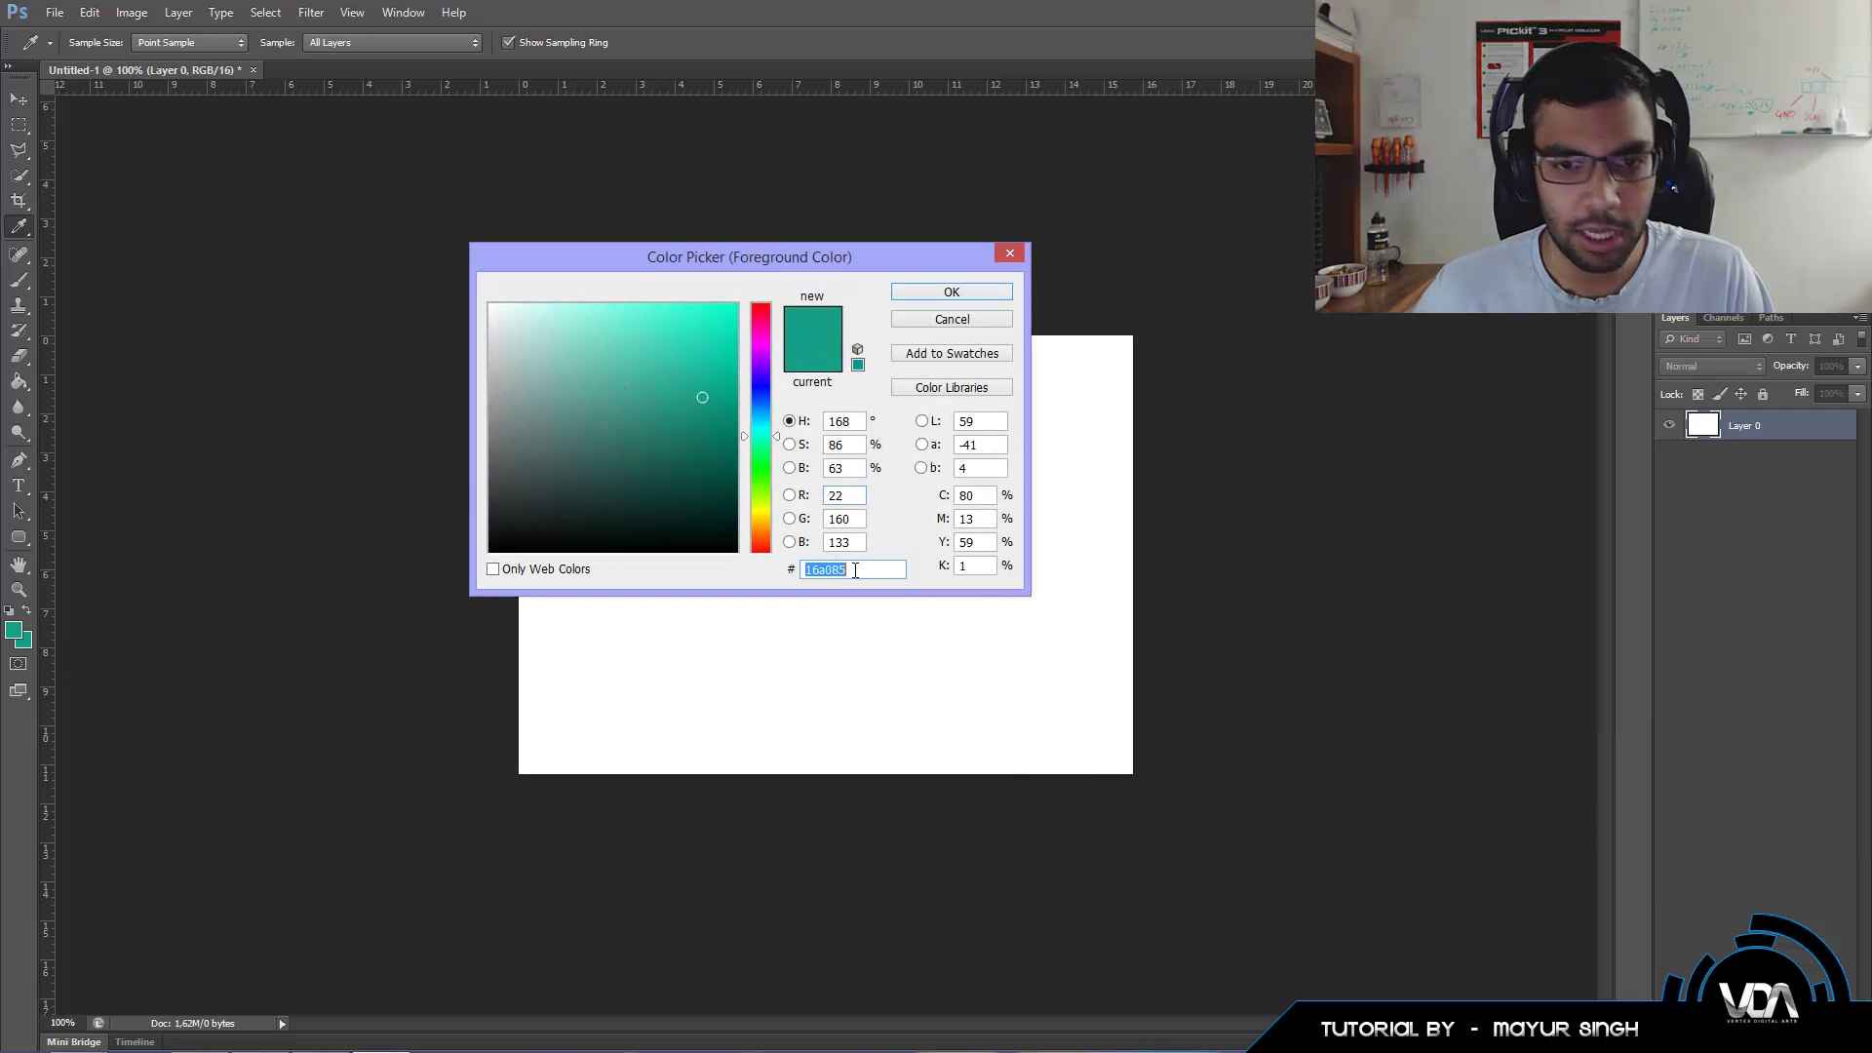
{"action": "key", "text": "ctrl+v"}
{"action": "left_click", "coordinate": [946, 293]}
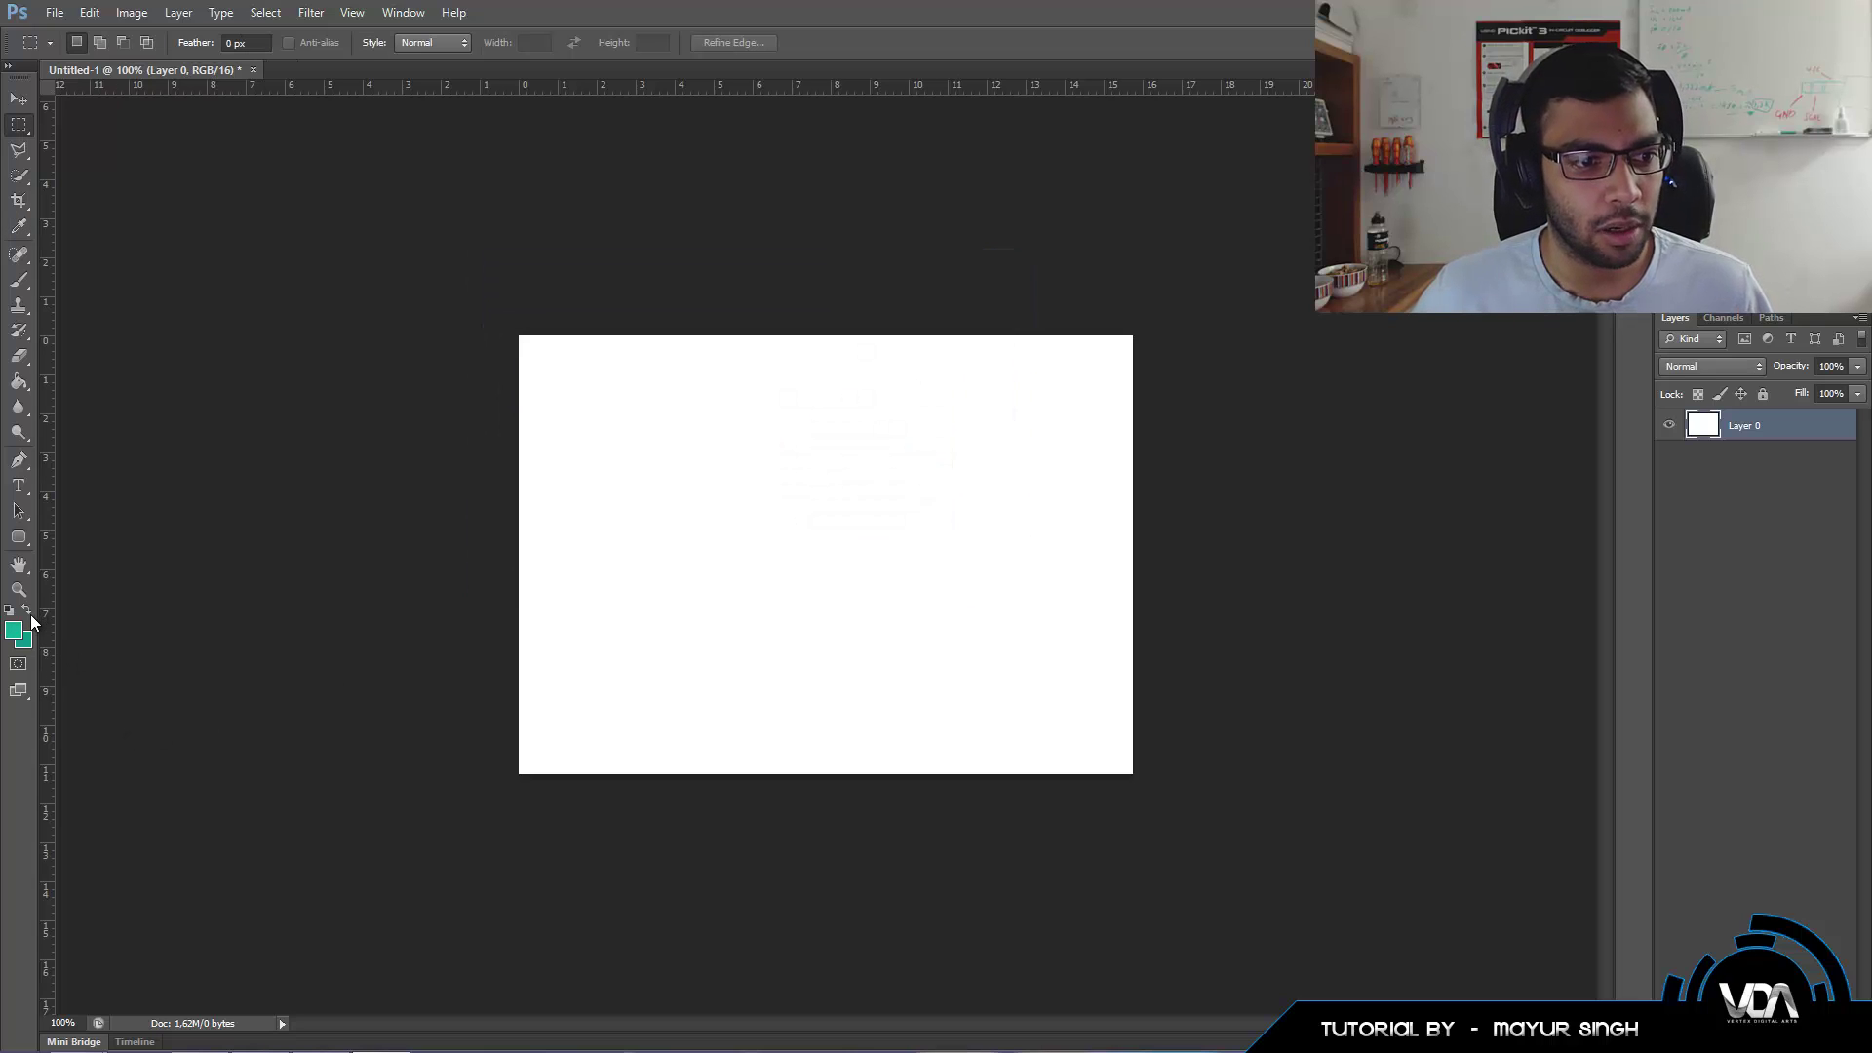
Reopen the Email_Sender reference image from the desktop to check its background and field colours, and close it.
{"action": "double_click", "coordinate": [512, 14]}
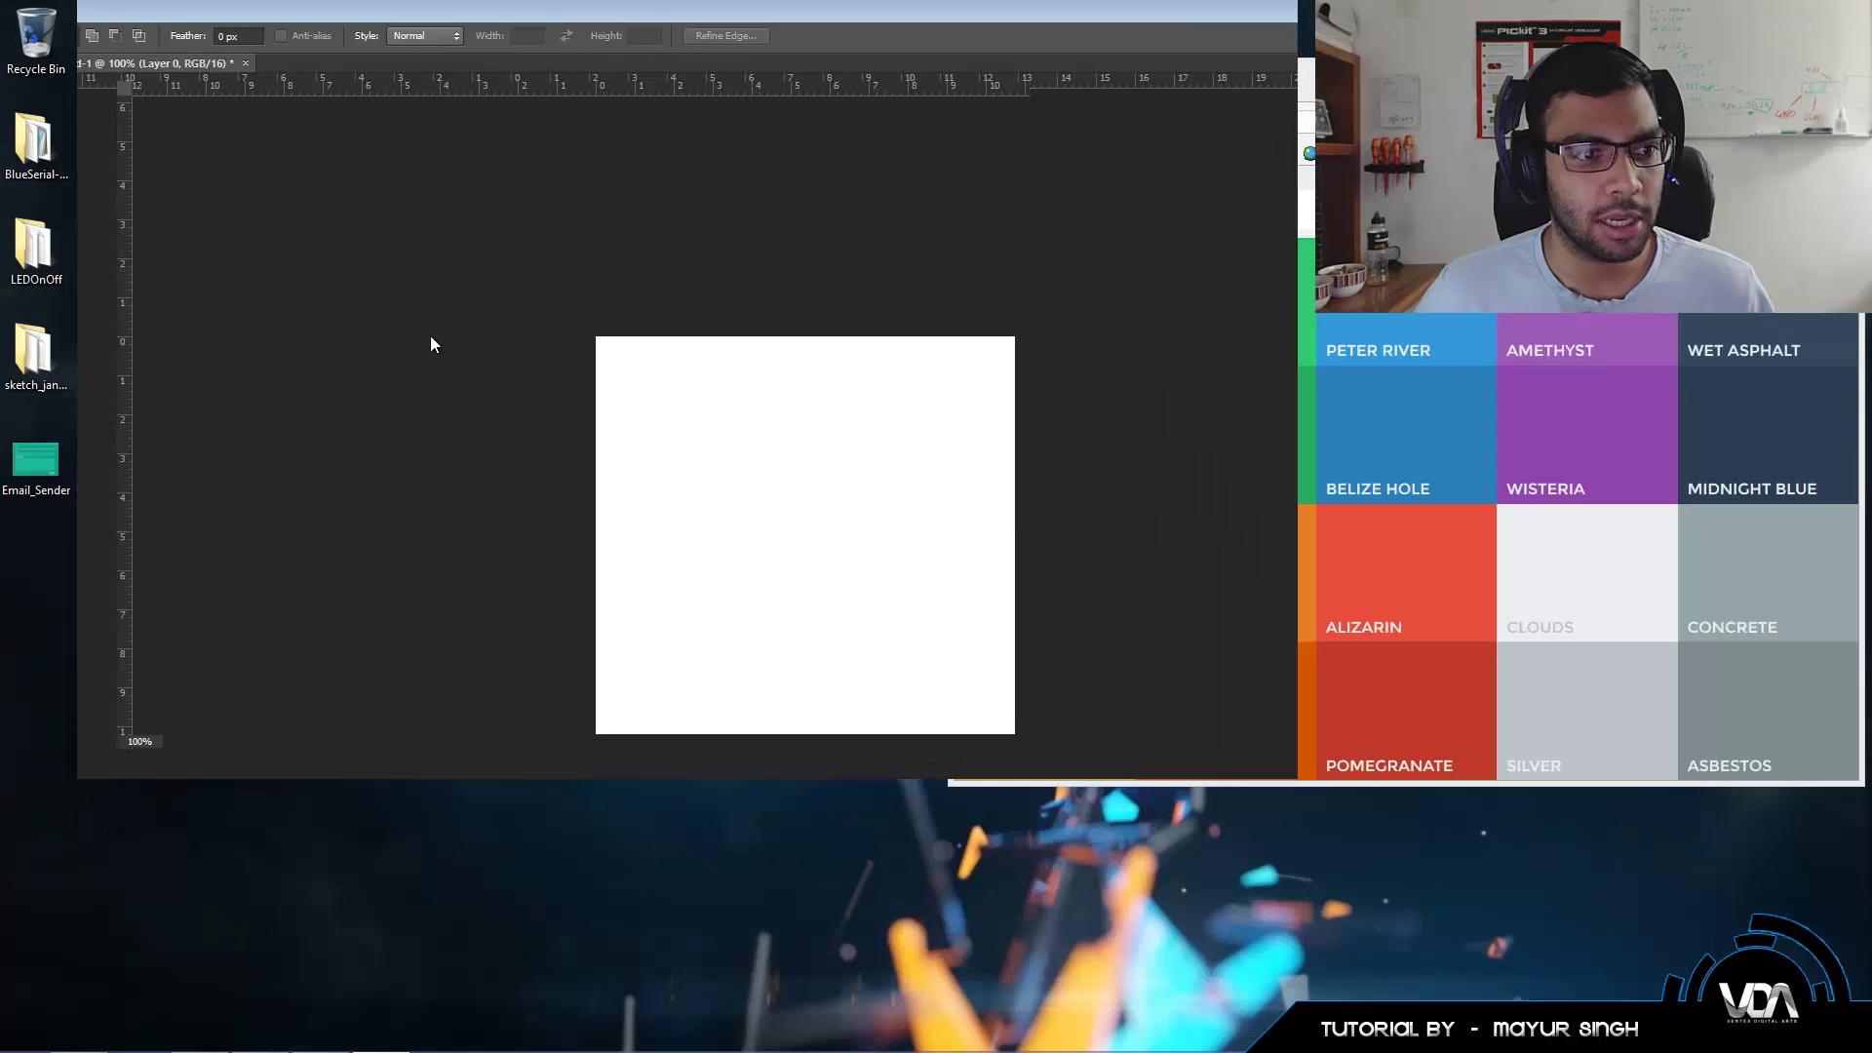
{"action": "double_click", "coordinate": [35, 460]}
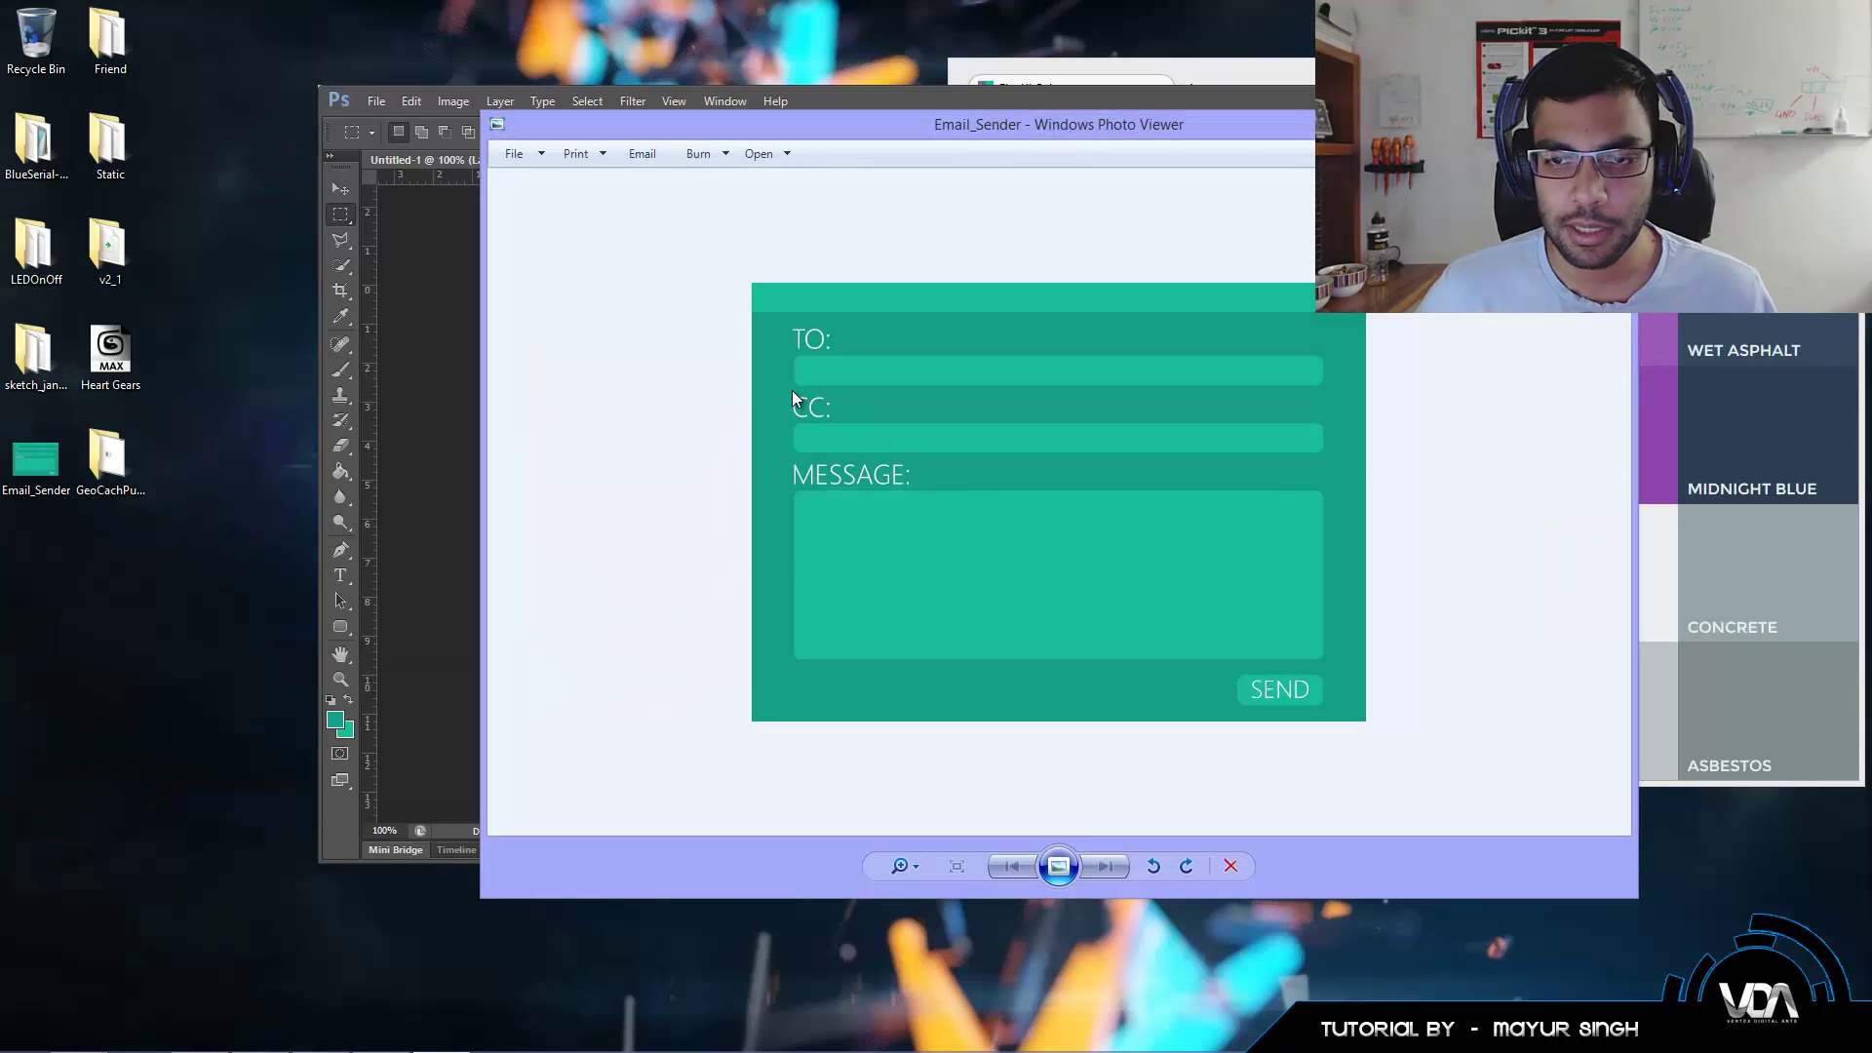
{"action": "left_click", "coordinate": [1614, 123]}
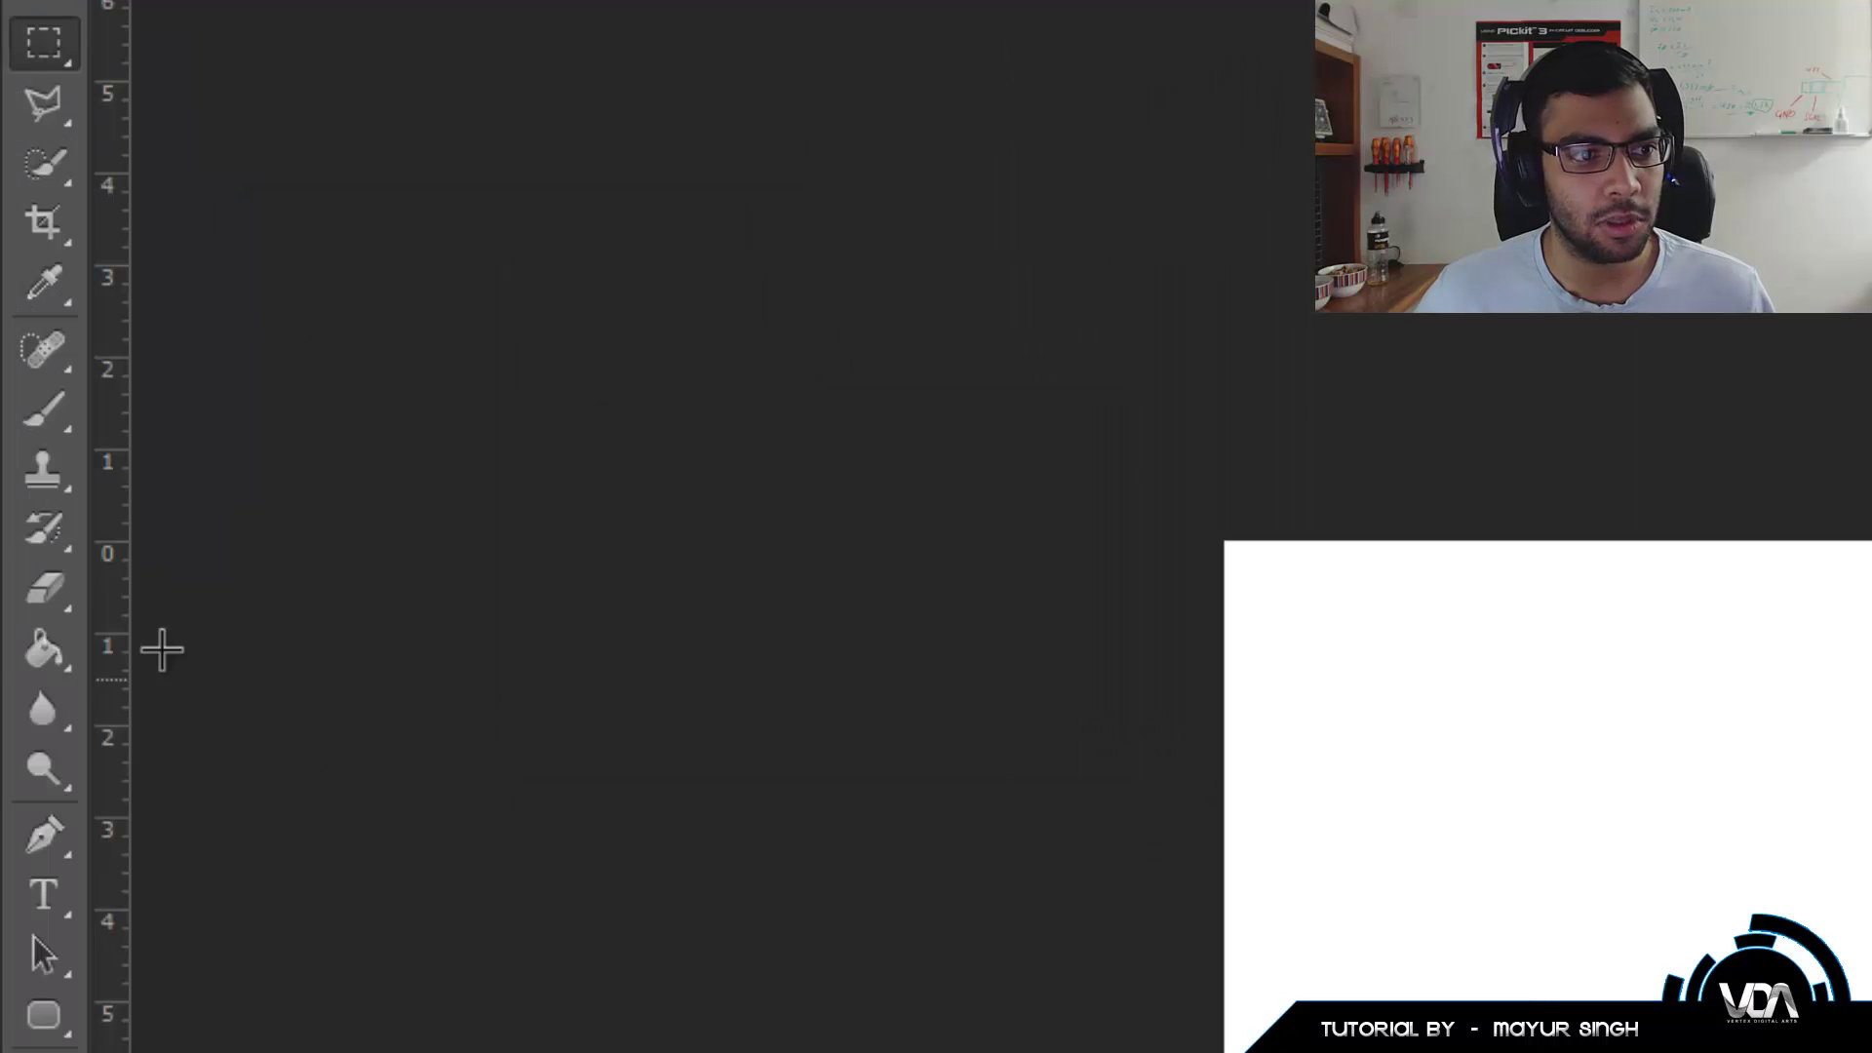
Fill the whole canvas layer with the darker Green Sea colour using the Paint Bucket Tool.
{"action": "left_click", "coordinate": [63, 653]}
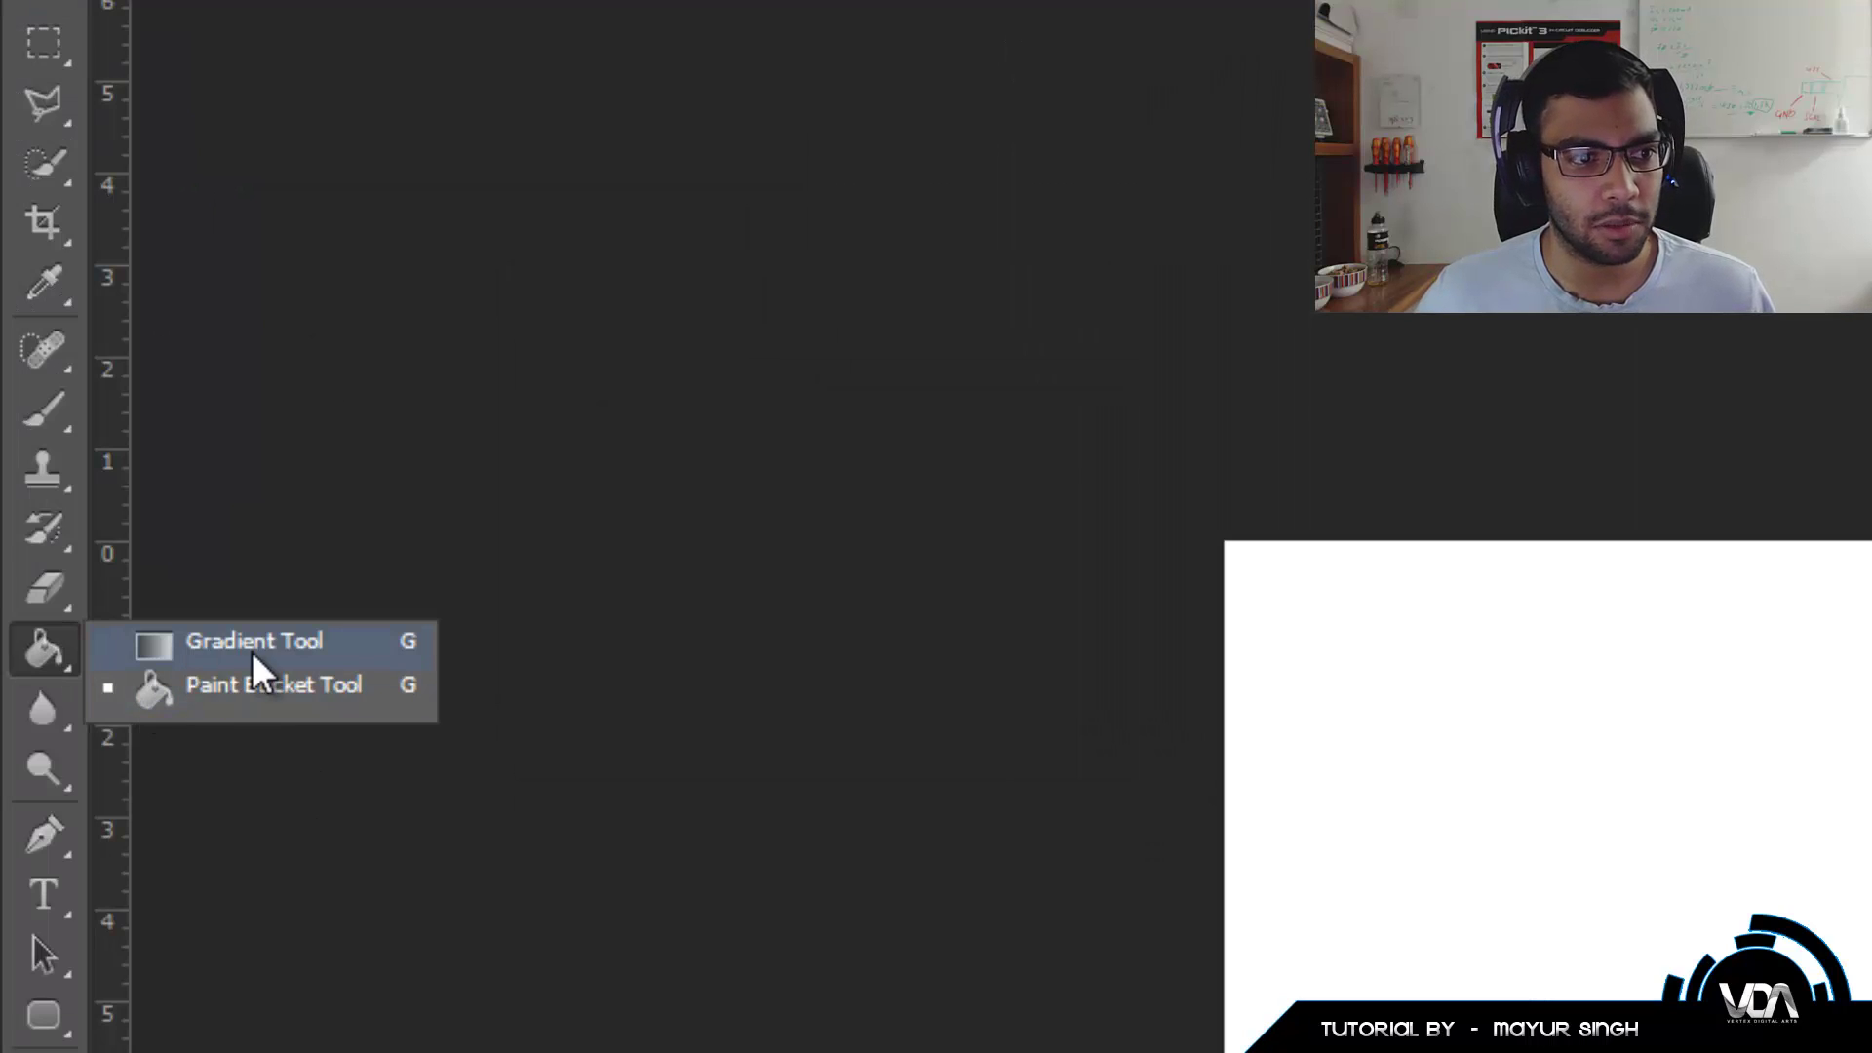
{"action": "left_click", "coordinate": [252, 651]}
{"action": "left_click", "coordinate": [42, 647]}
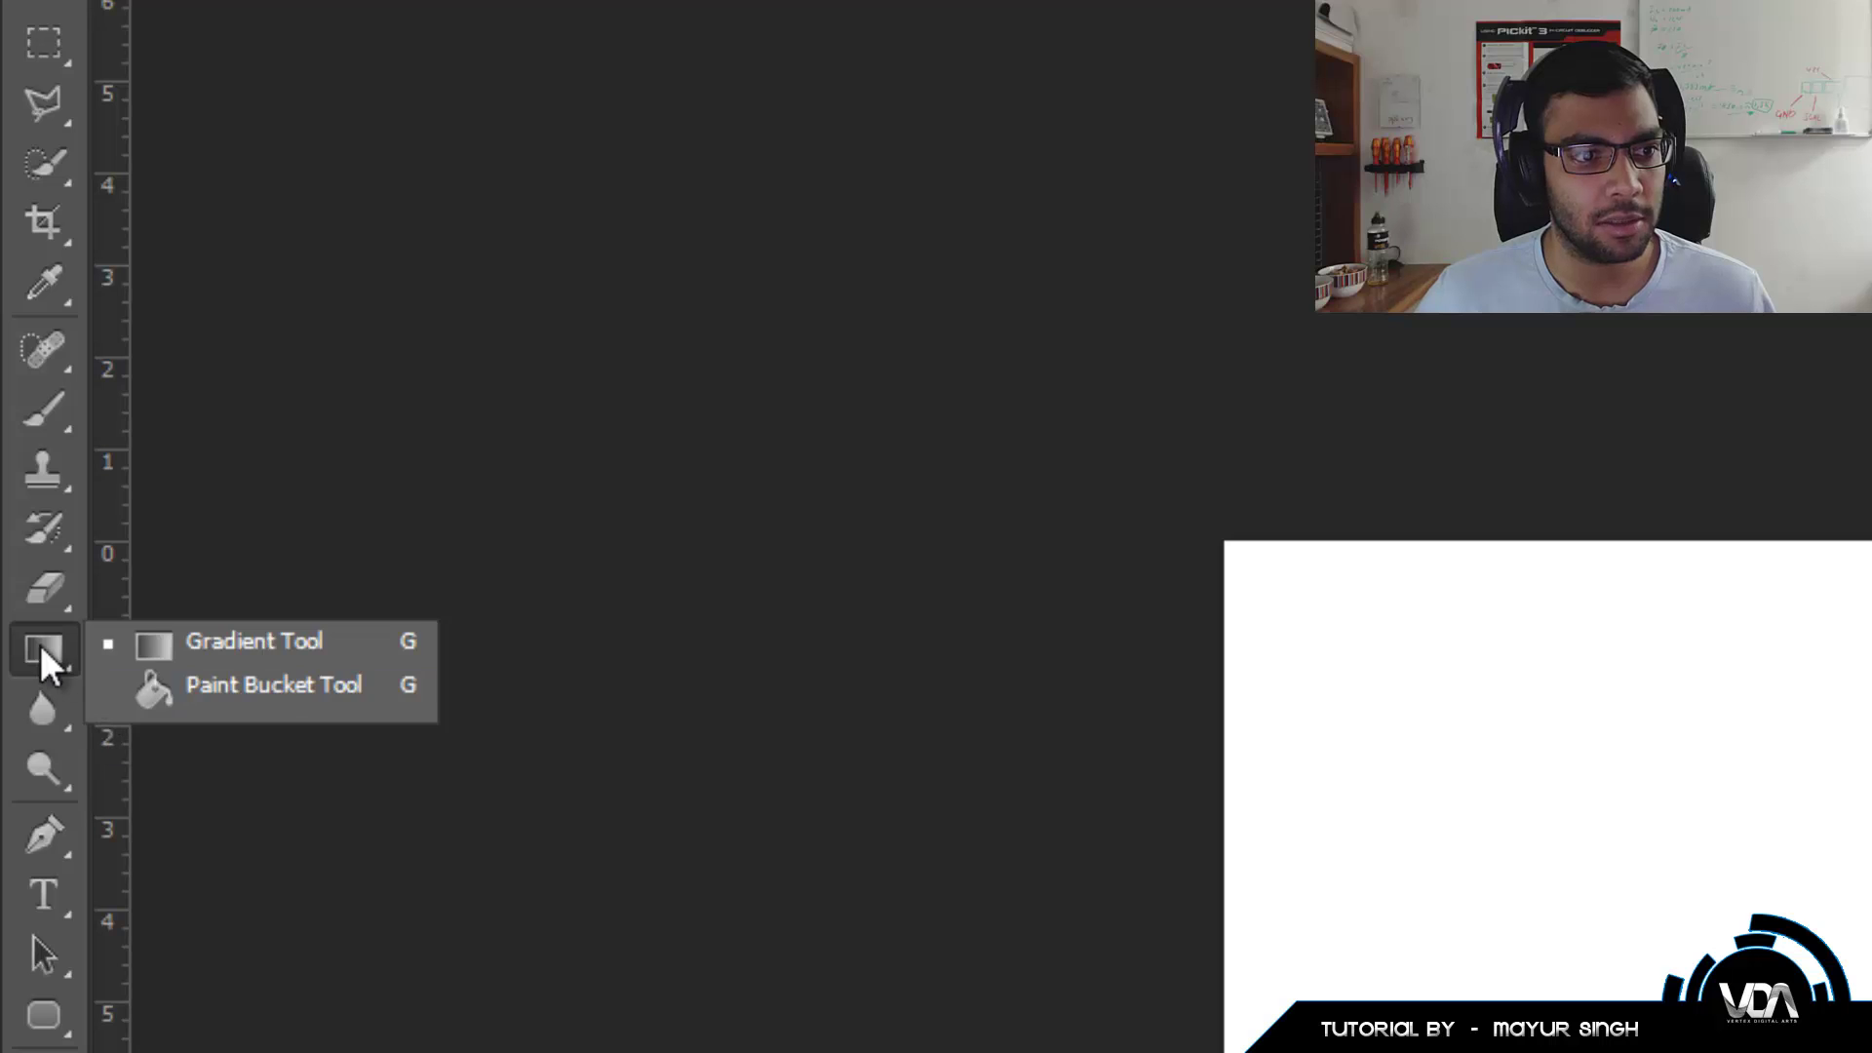
{"action": "left_click", "coordinate": [204, 716]}
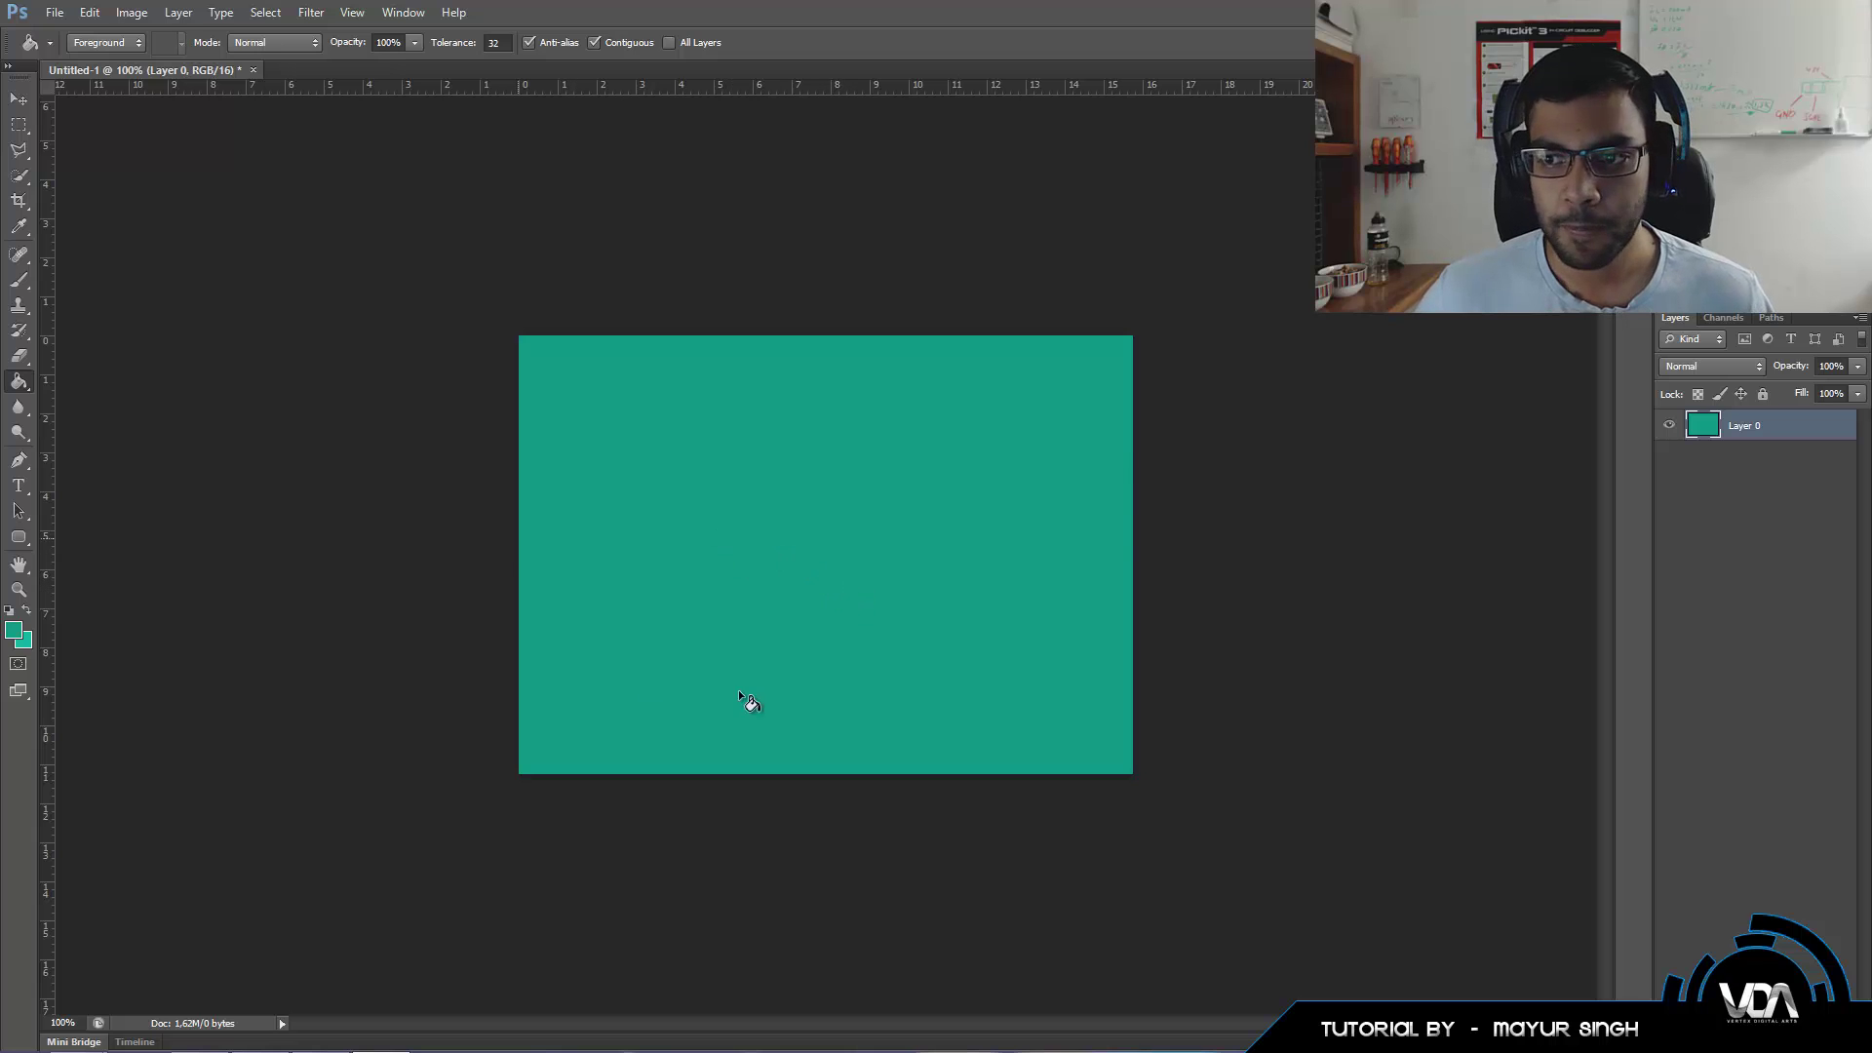
Bring up the Email_Sender reference image again to compare its layout with the filled canvas.
{"action": "double_click", "coordinate": [682, 8]}
{"action": "double_click", "coordinate": [36, 458]}
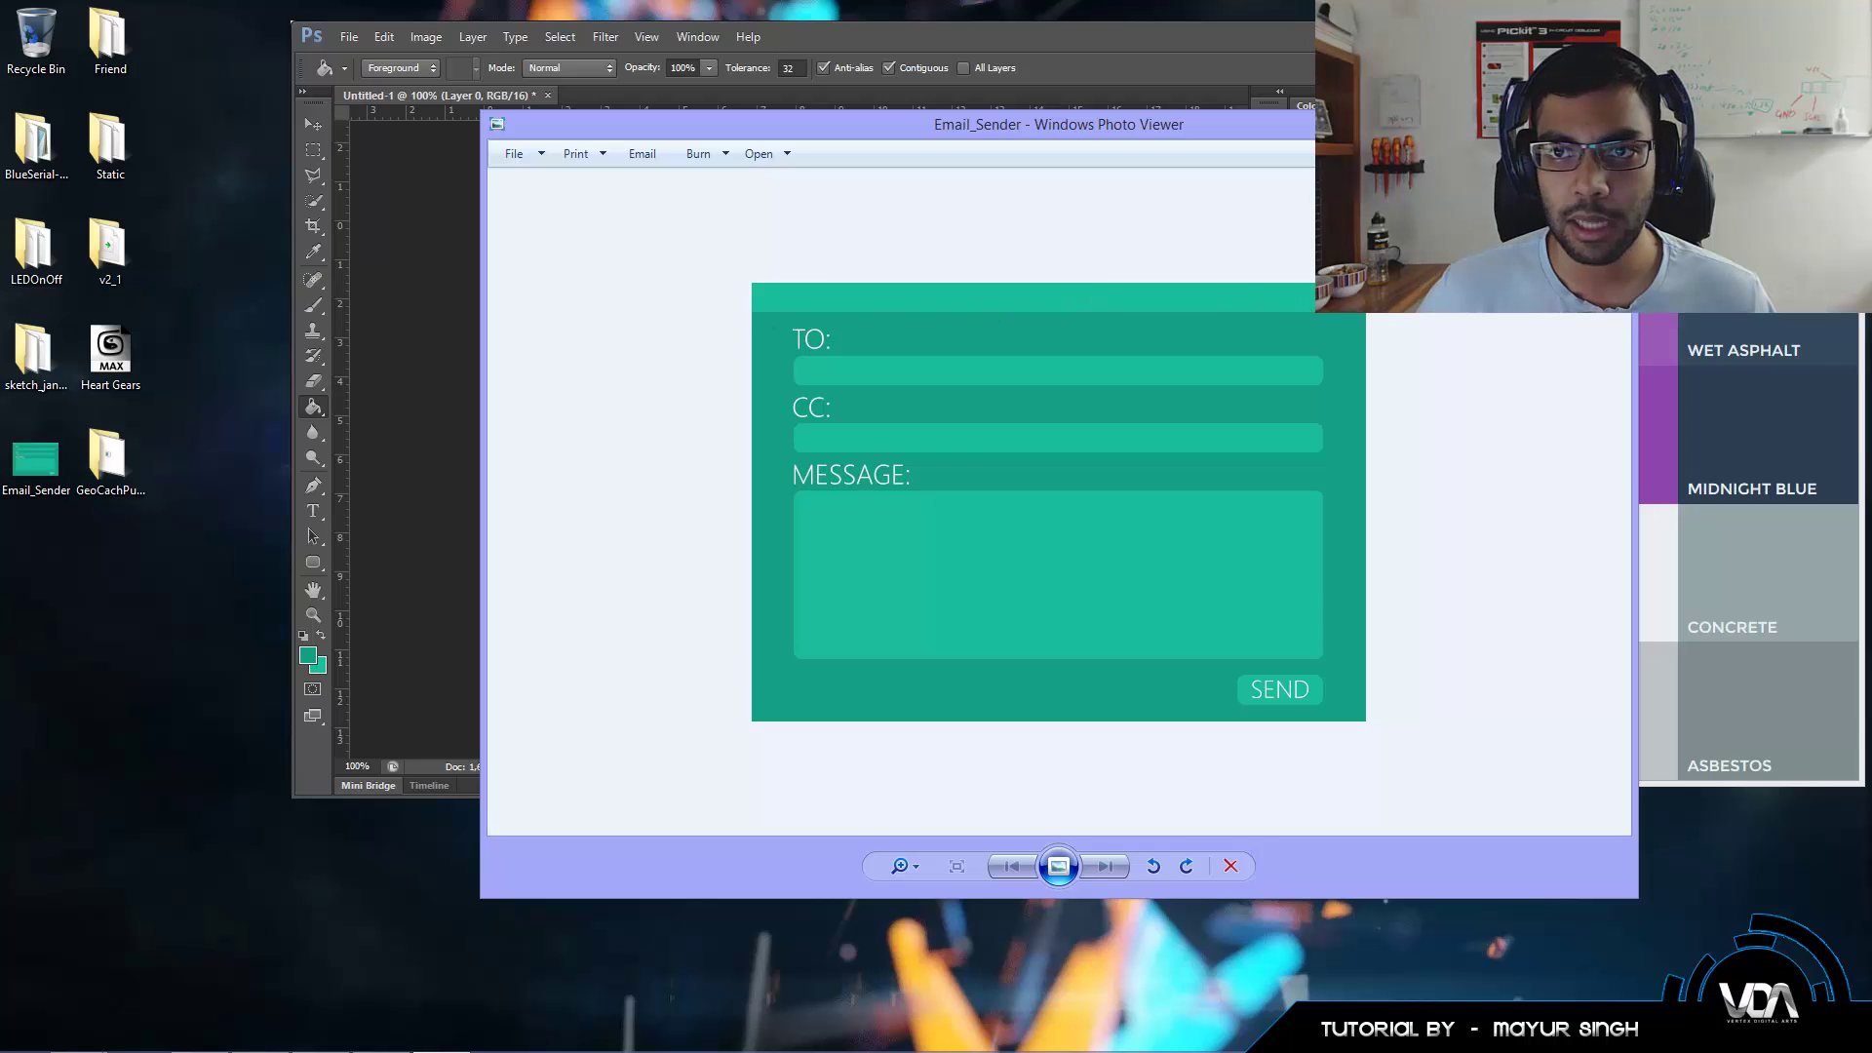
Fill a thin full-width strip along the canvas's upper edge with the lighter Turquoise colour as a title bar, and clear the selection.
{"action": "left_click", "coordinate": [1619, 123]}
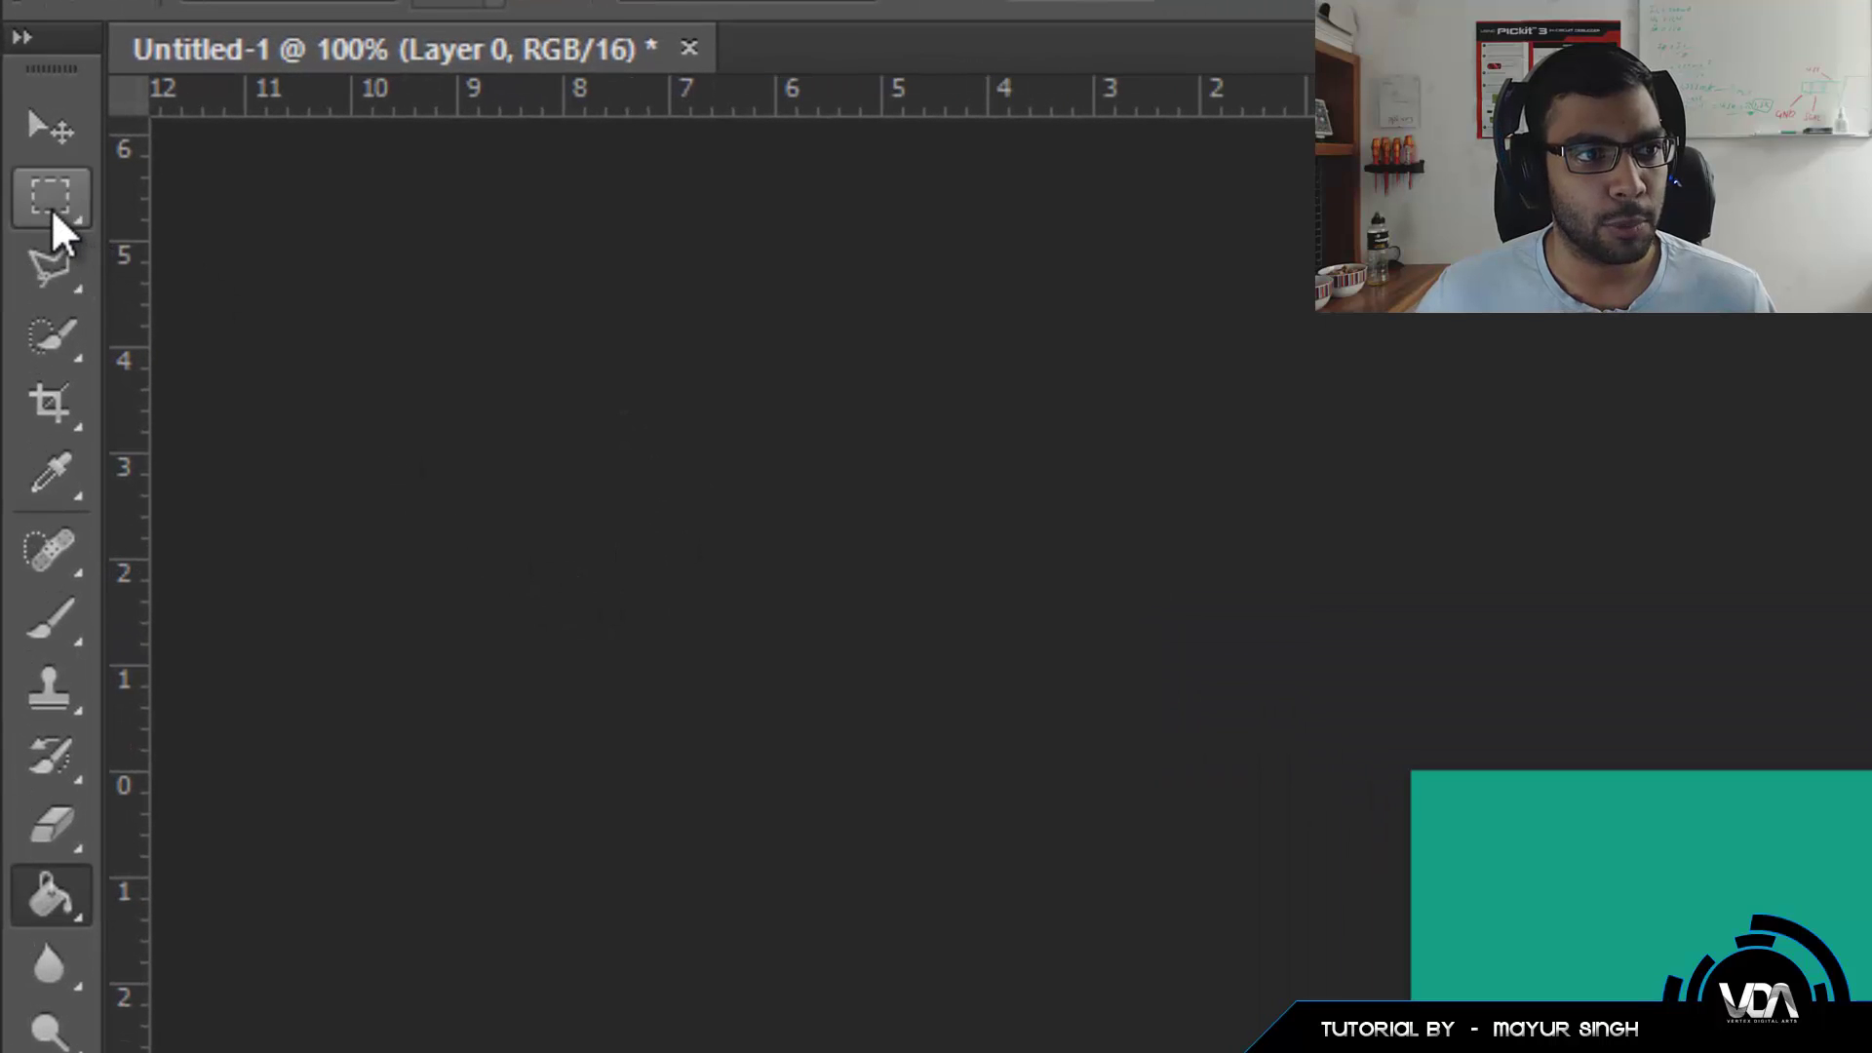
{"action": "left_click", "coordinate": [51, 208]}
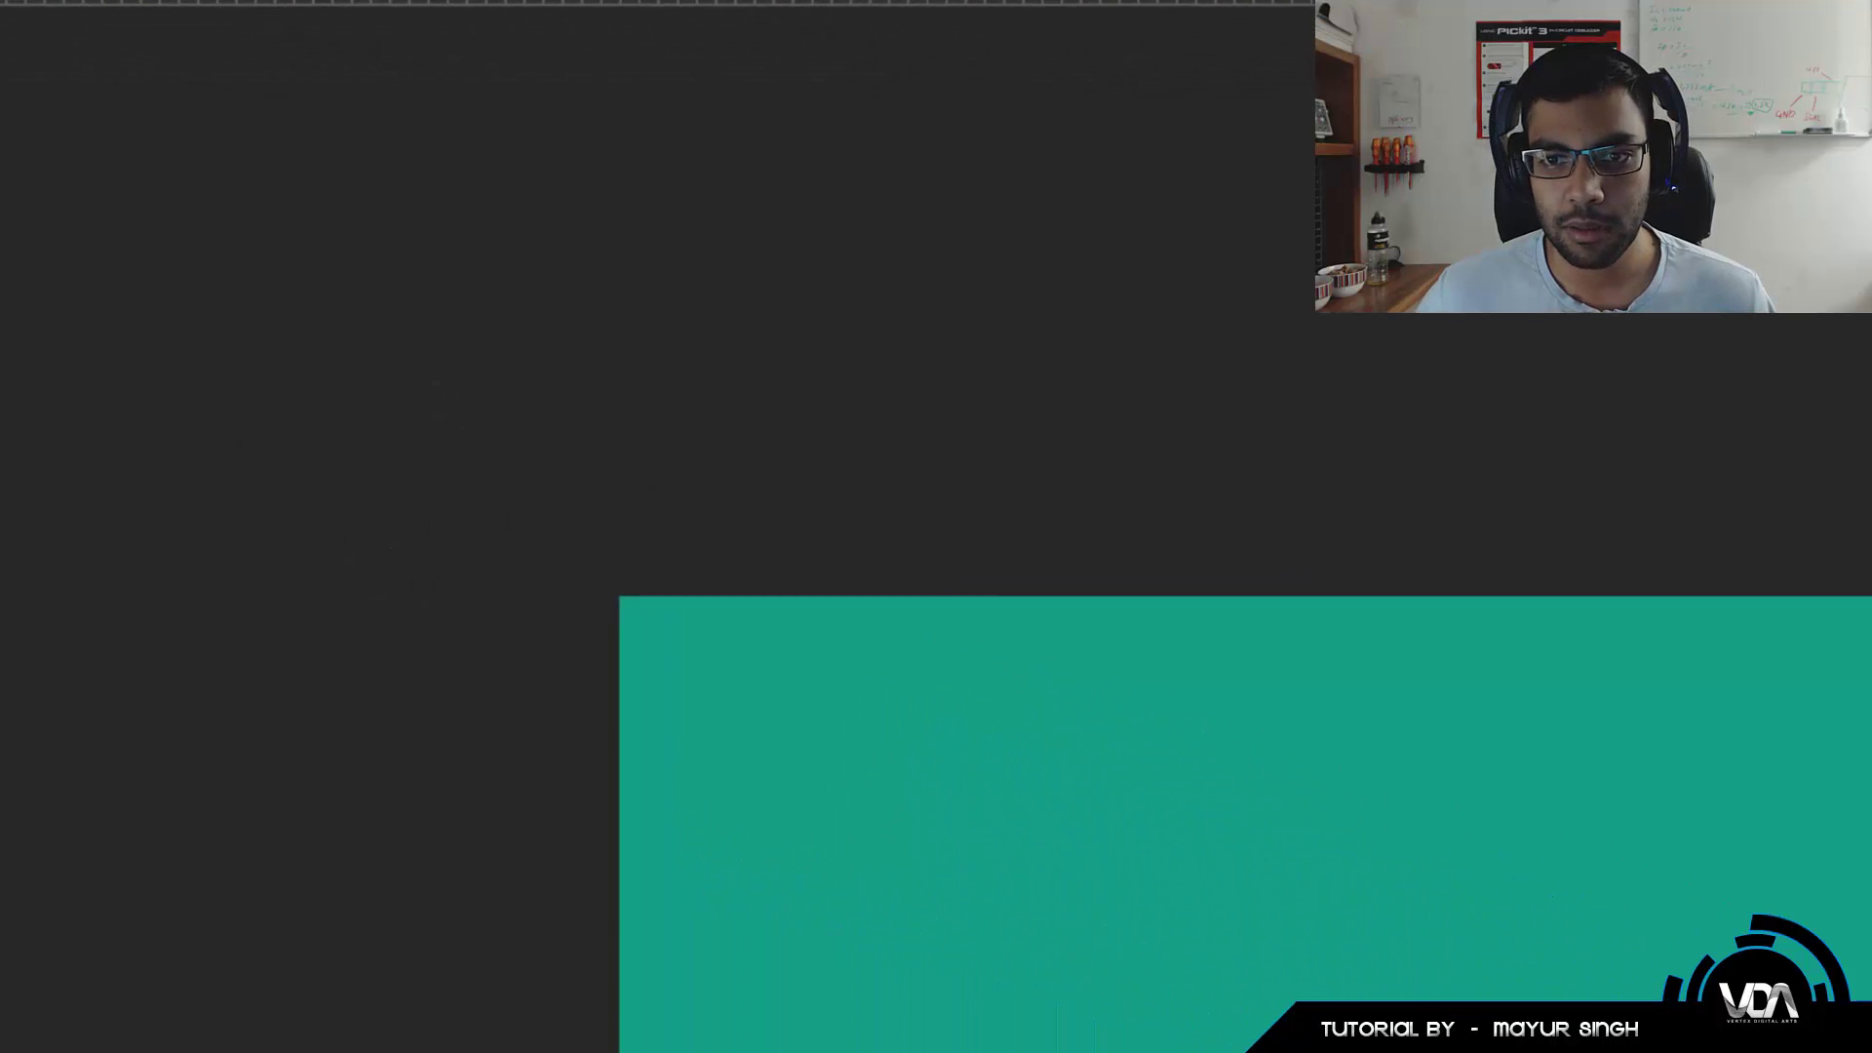
{"action": "left_click_drag", "start_coordinate": [1612, 558], "coordinate": [110, 386]}
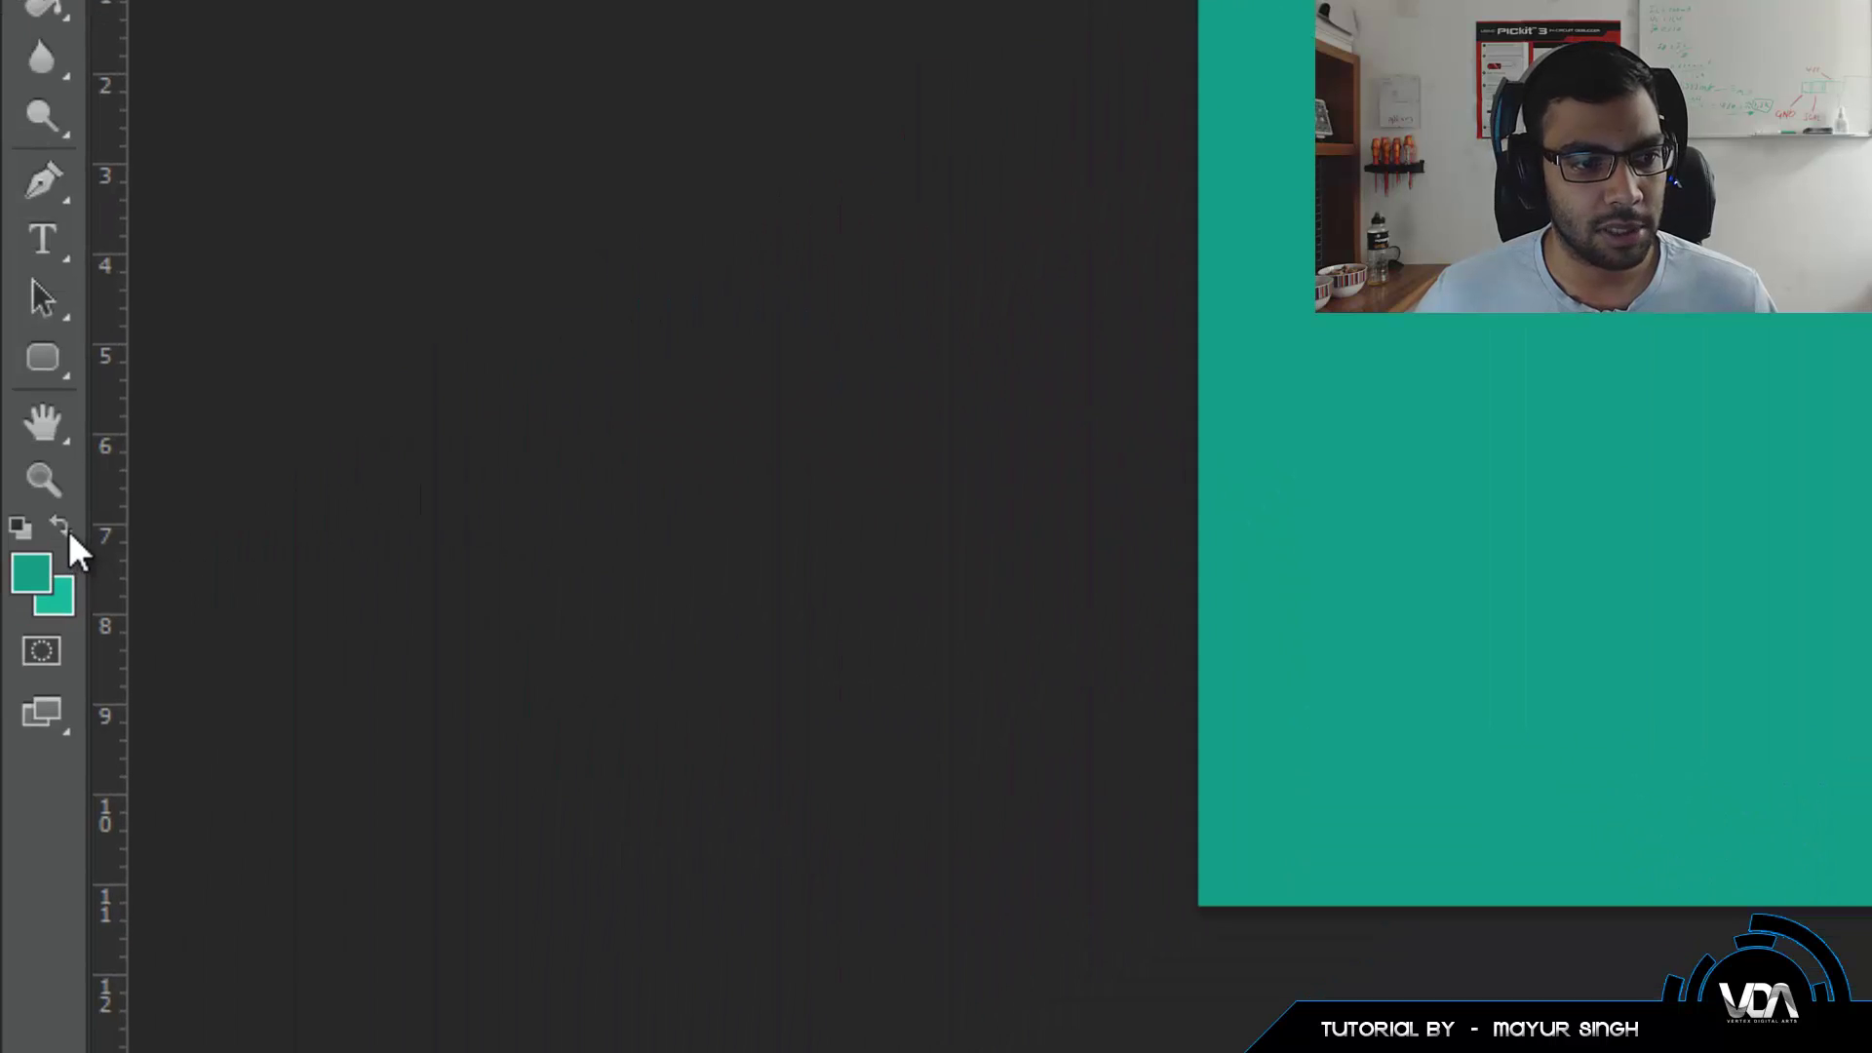
{"action": "left_click", "coordinate": [65, 526]}
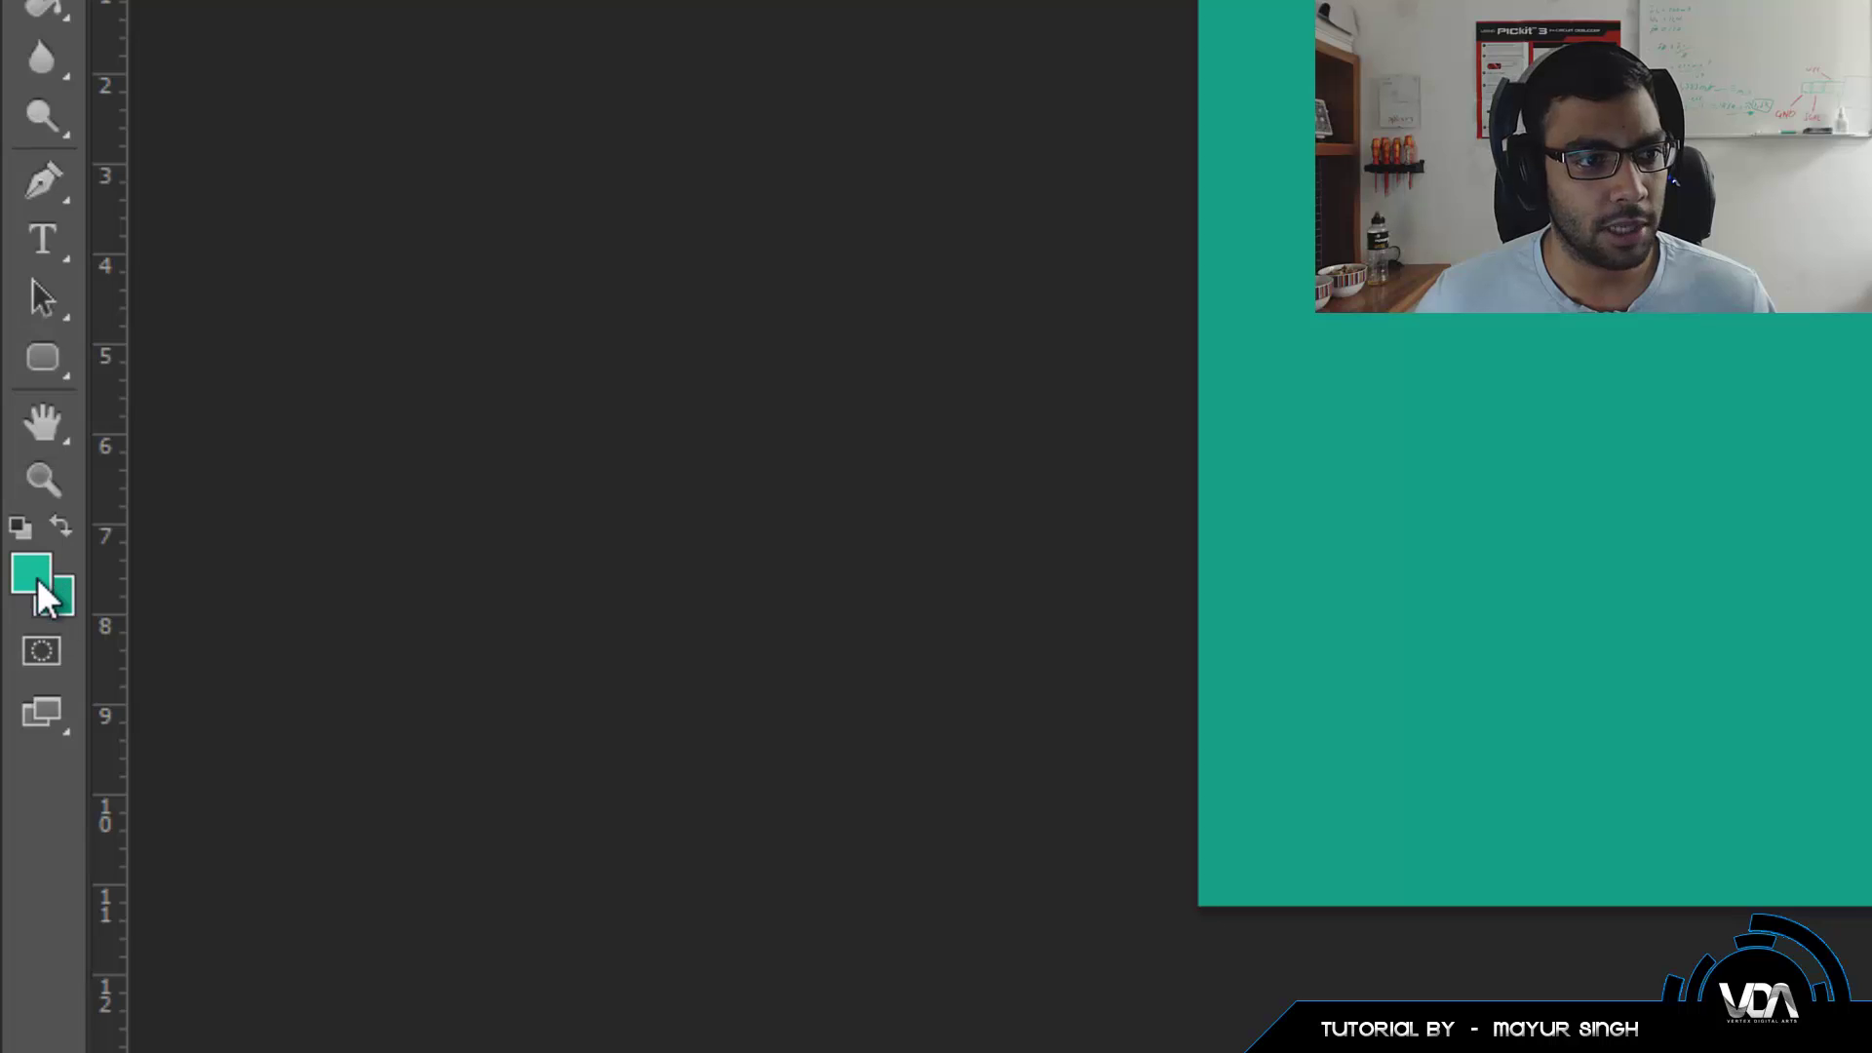
{"action": "left_click", "coordinate": [44, 6]}
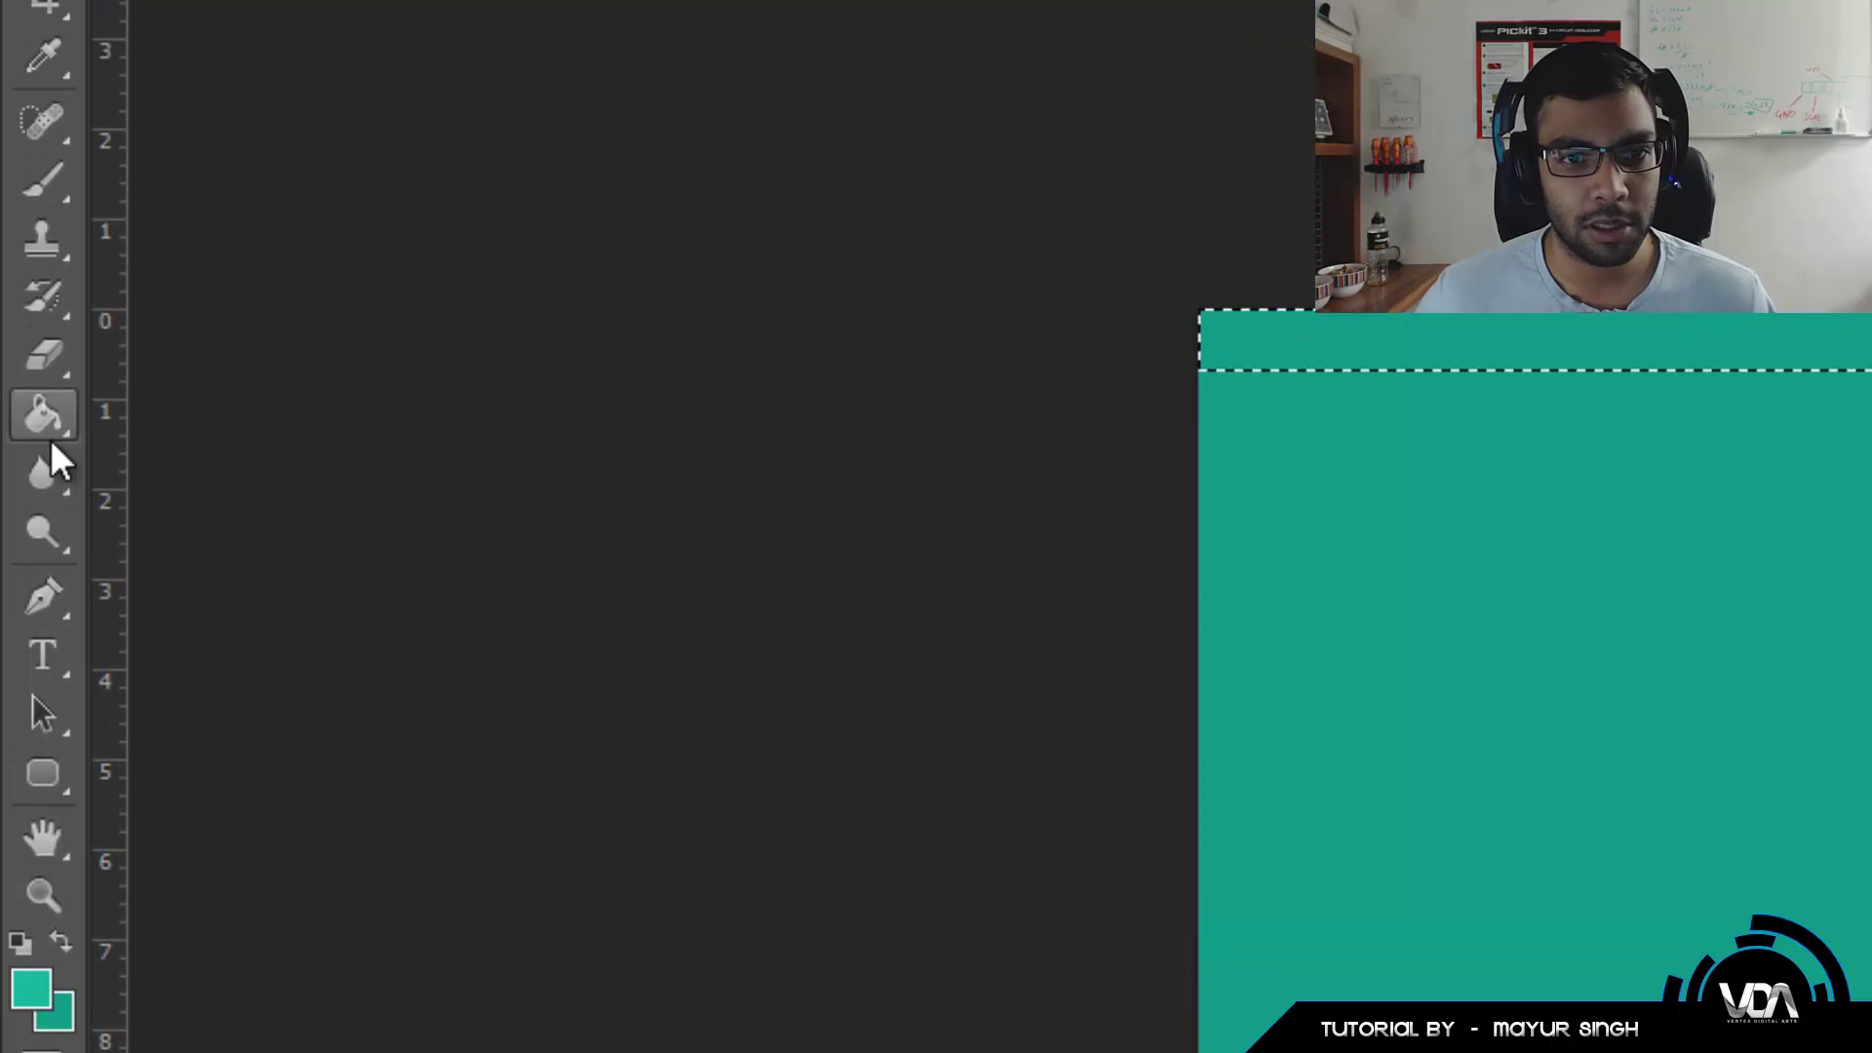
{"action": "left_click", "coordinate": [1558, 334]}
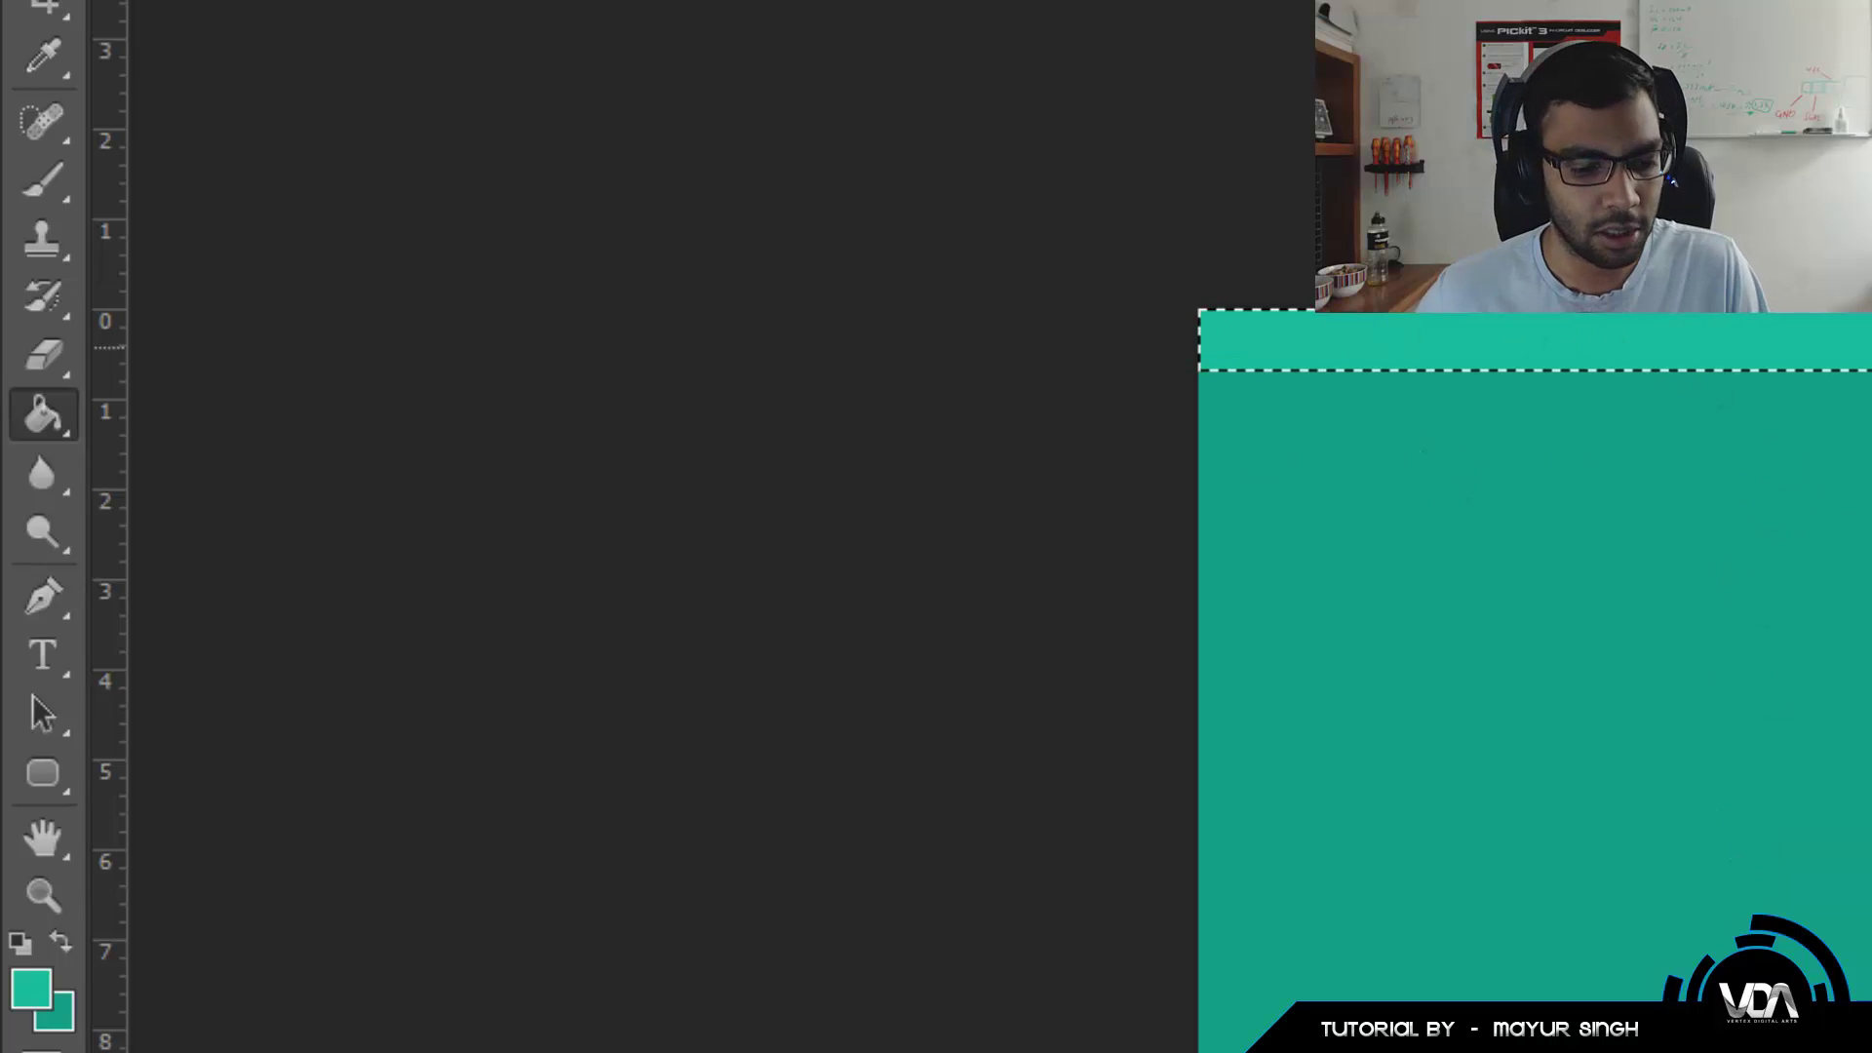
{"action": "key", "text": "ctrl+d"}
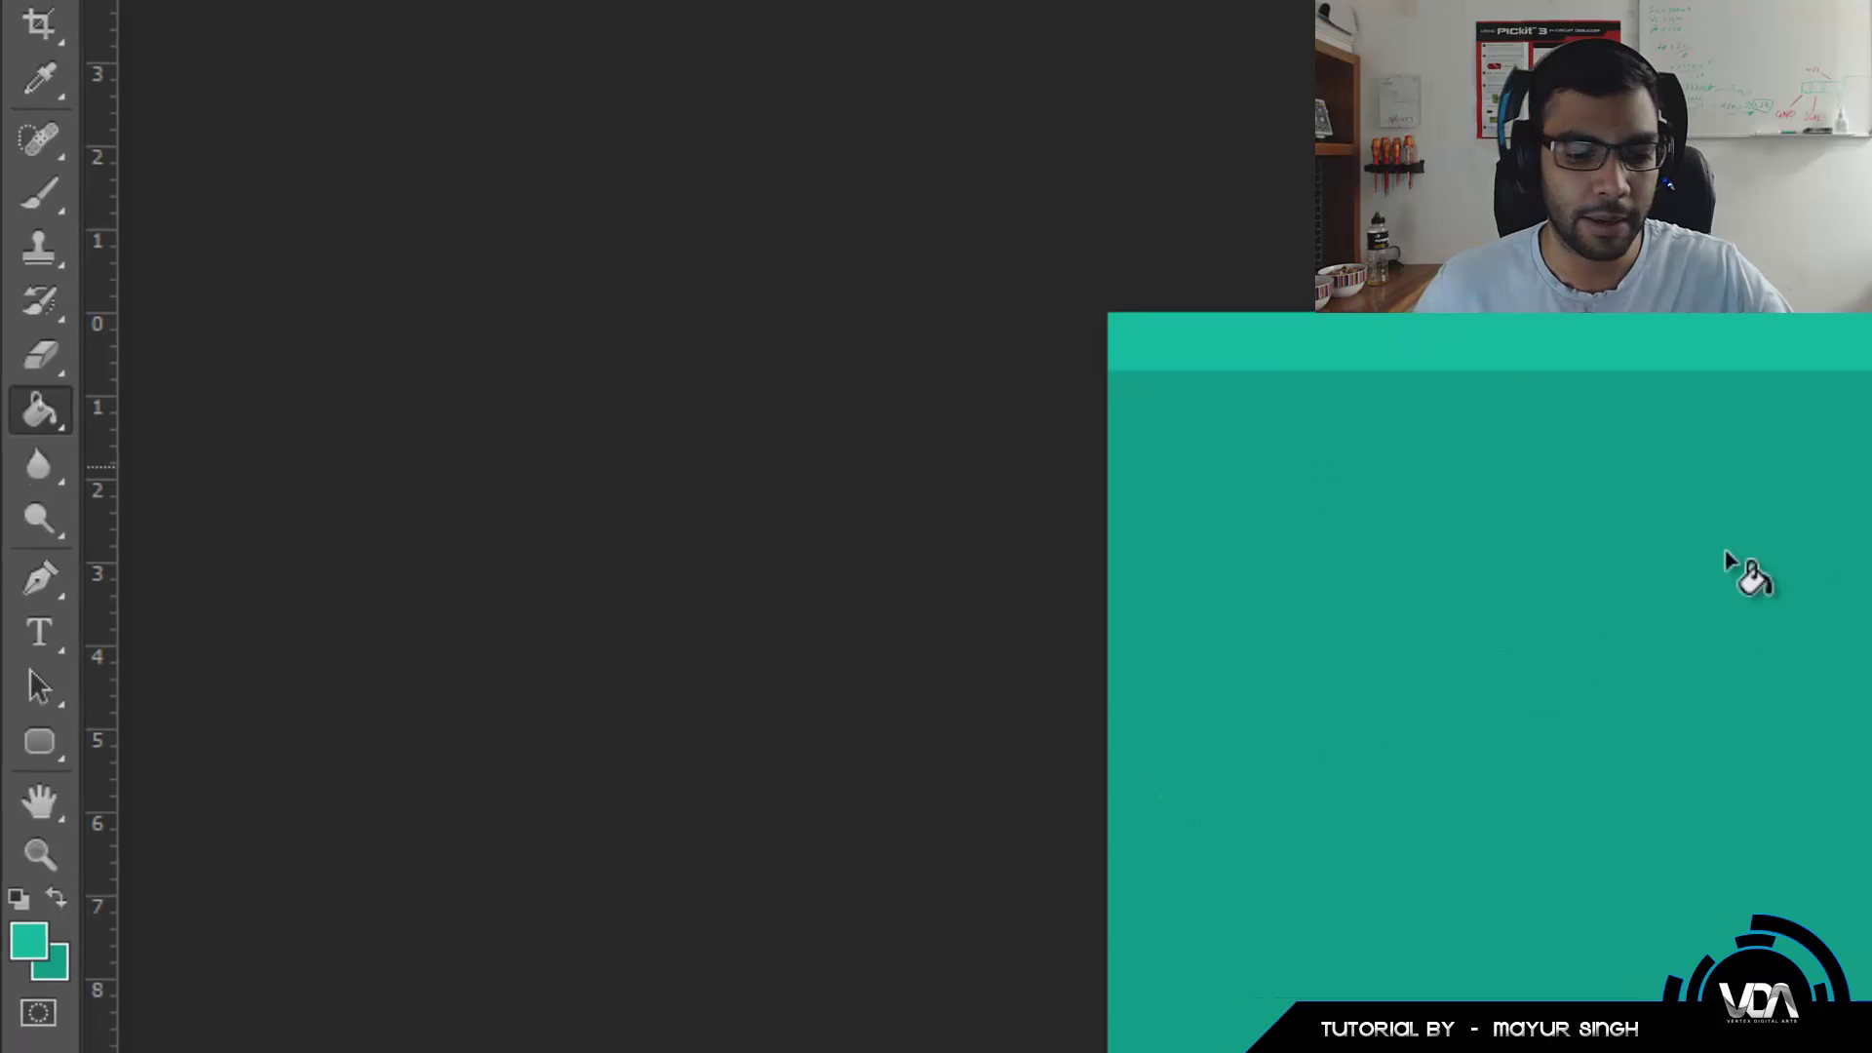
Add an "X" text at the right end of the title bar, with white (ffffff) as its text colour.
{"action": "key", "text": "t"}
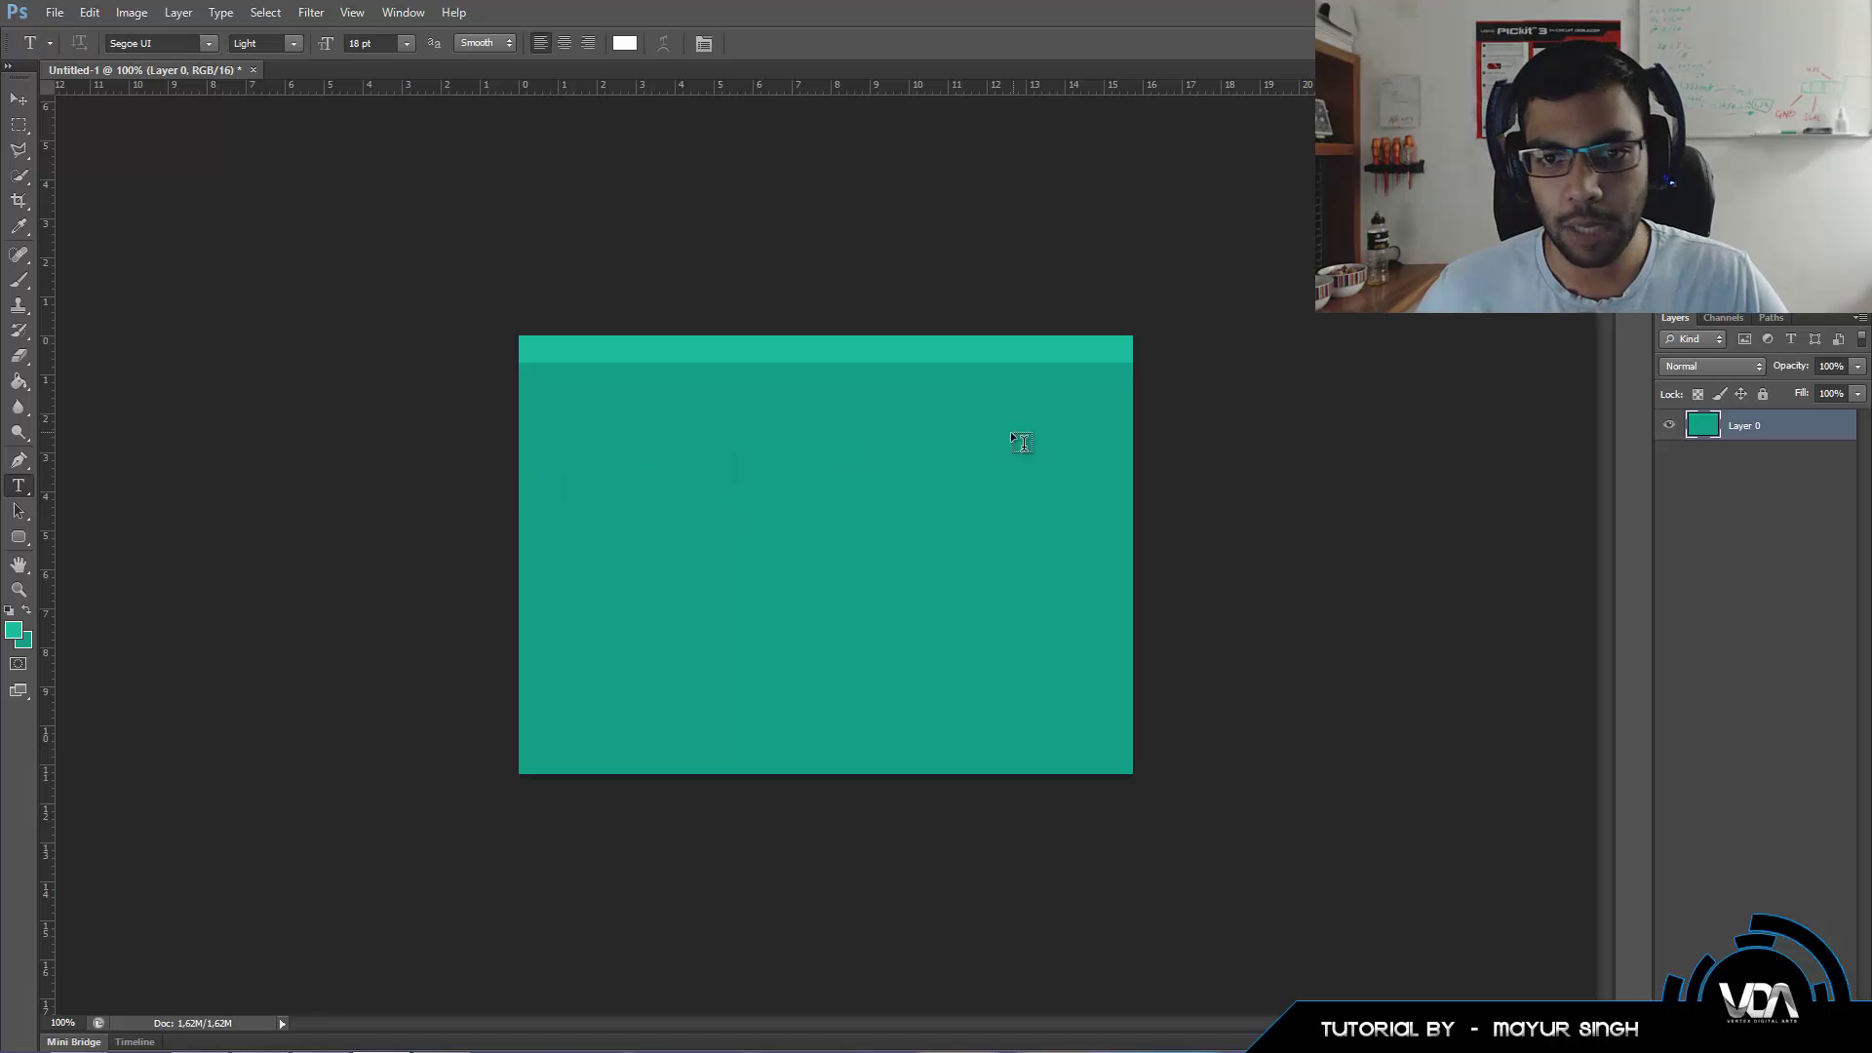
{"action": "scroll", "coordinate": [1166, 336], "scroll_direction": "up", "scroll_amount": 1}
{"action": "scroll", "coordinate": [1278, 238], "scroll_direction": "up", "scroll_amount": 3}
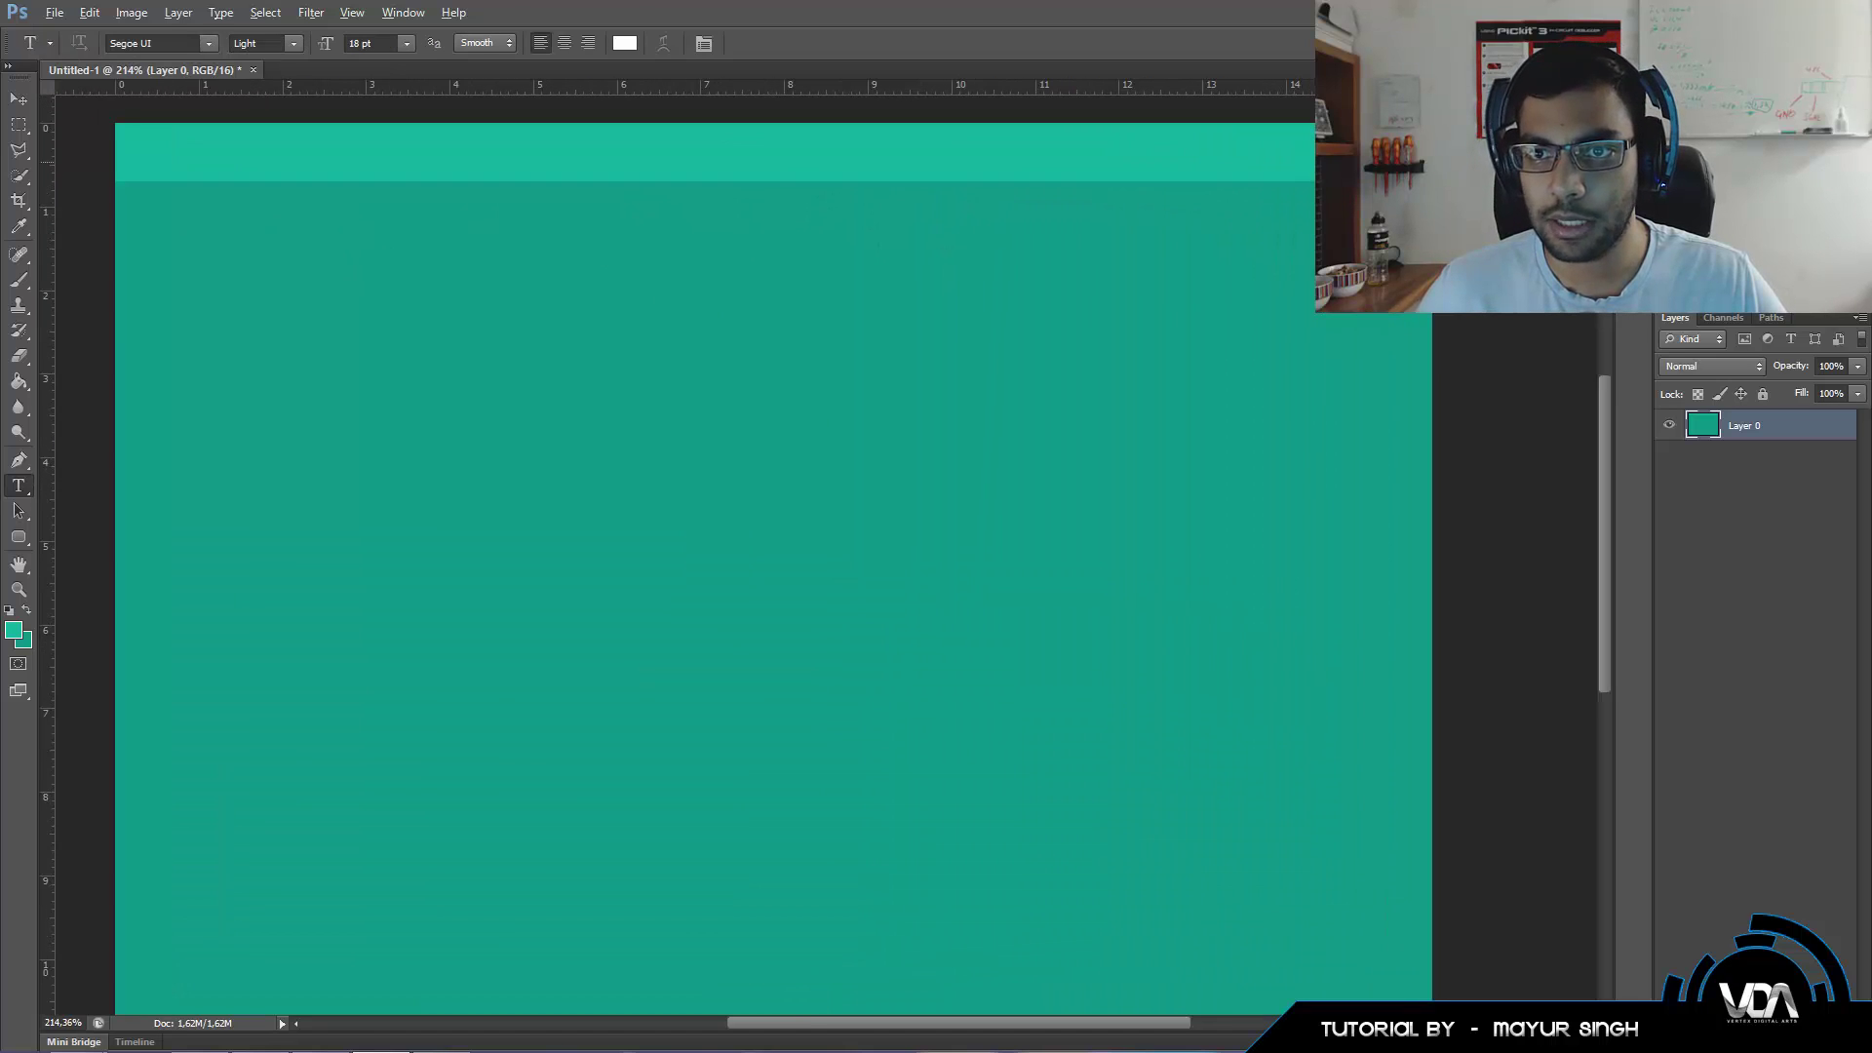
{"action": "left_click", "coordinate": [1308, 173]}
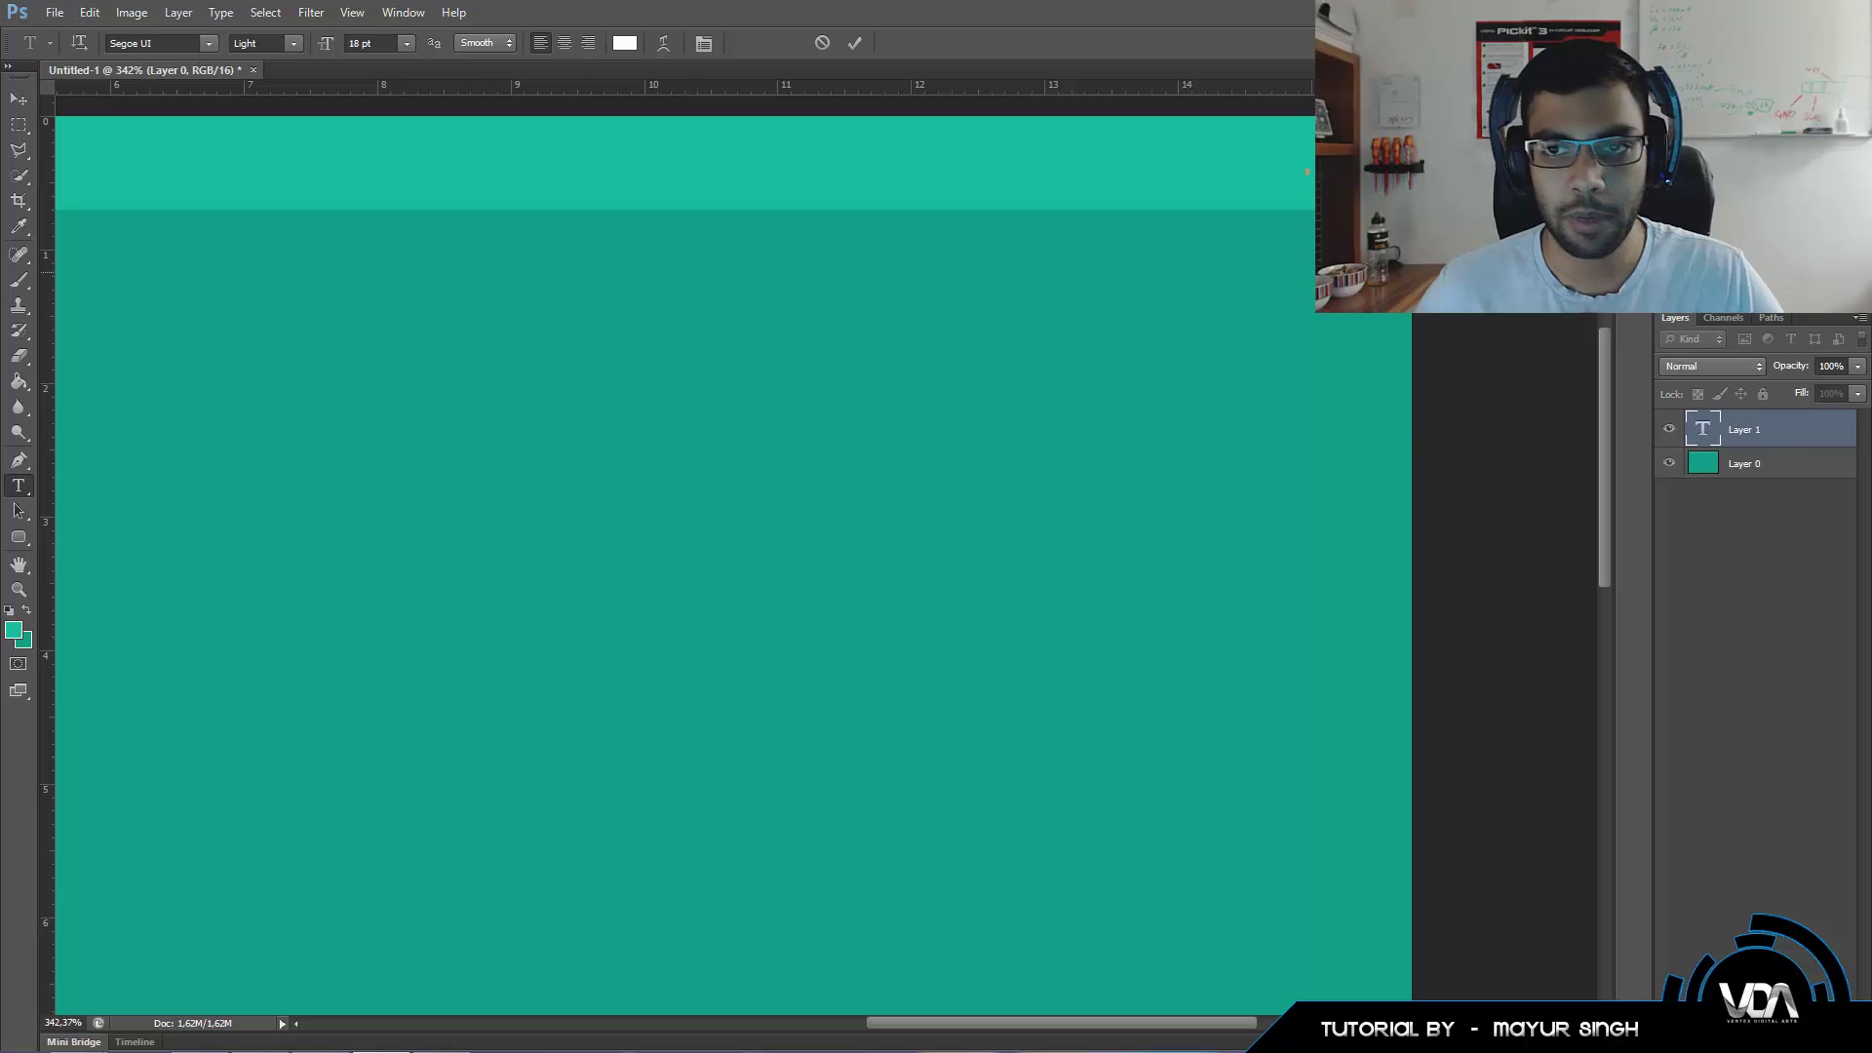
{"action": "type", "text": "X"}
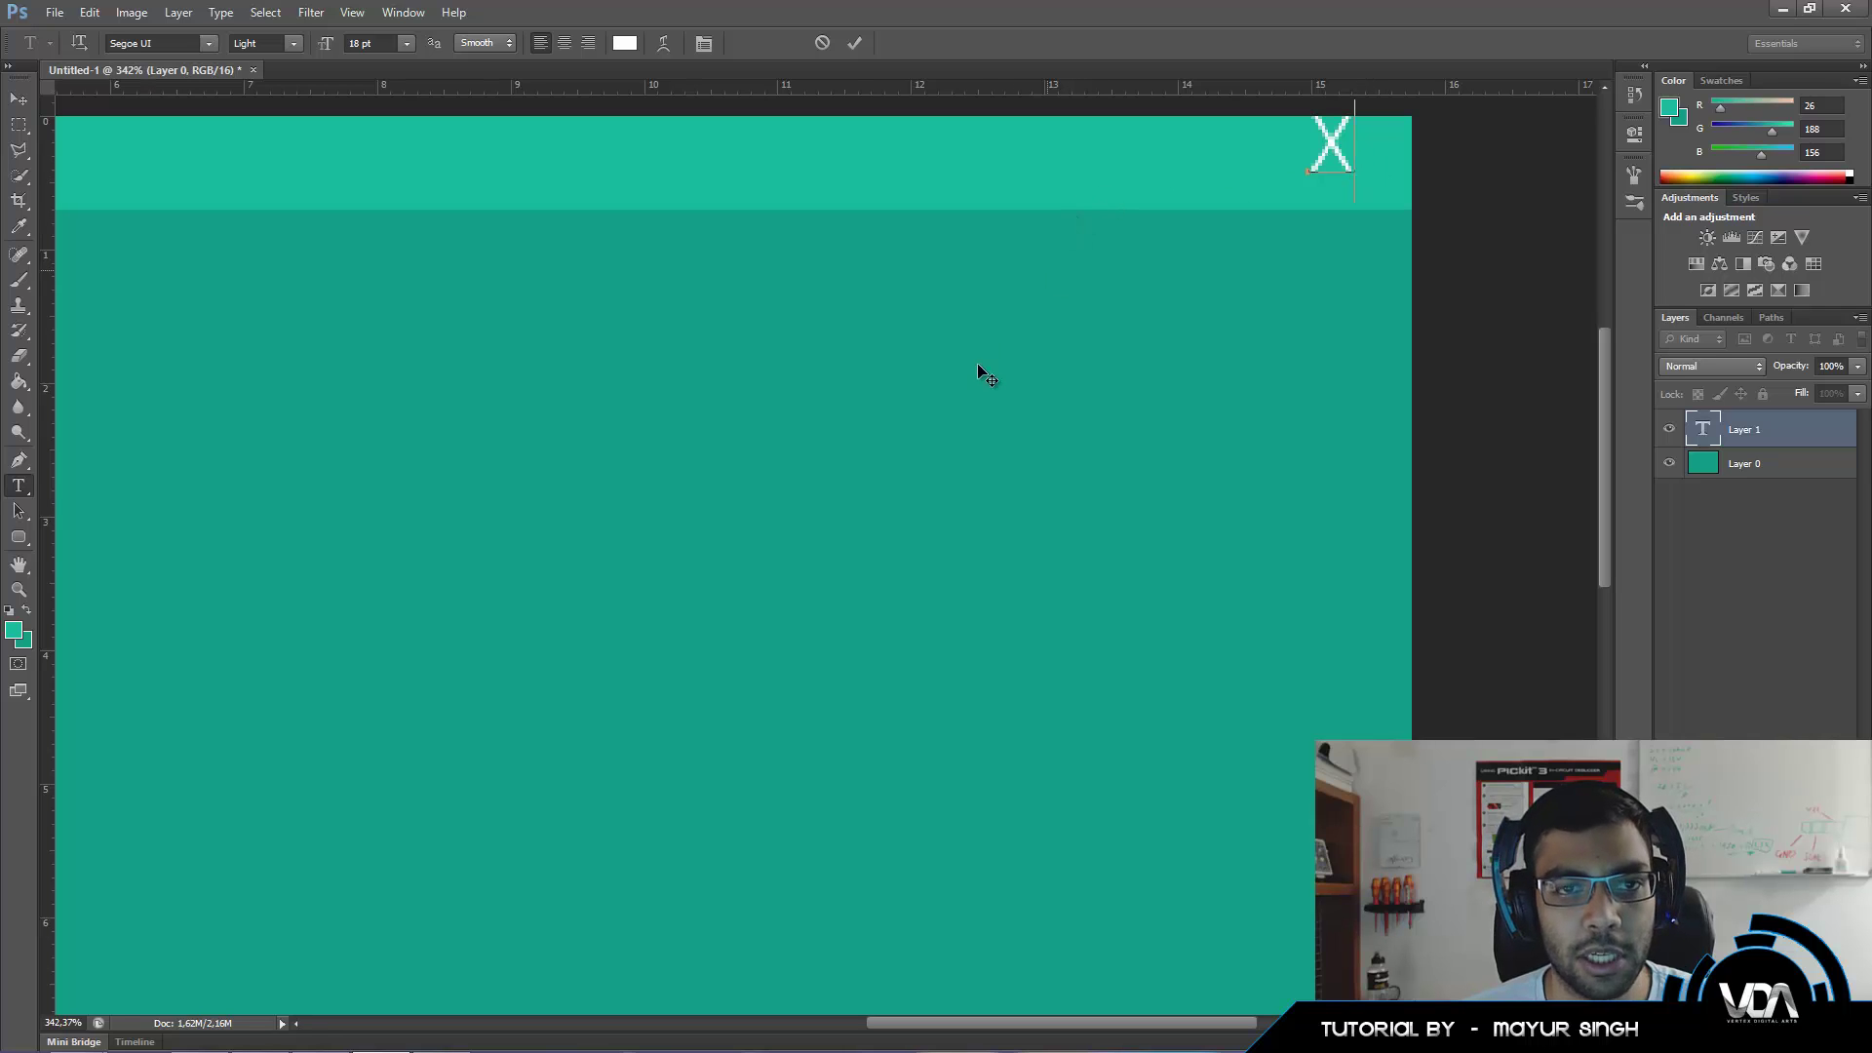
{"action": "left_click", "coordinate": [616, 46]}
{"action": "left_click", "coordinate": [596, 353]}
{"action": "left_click", "coordinate": [812, 356]}
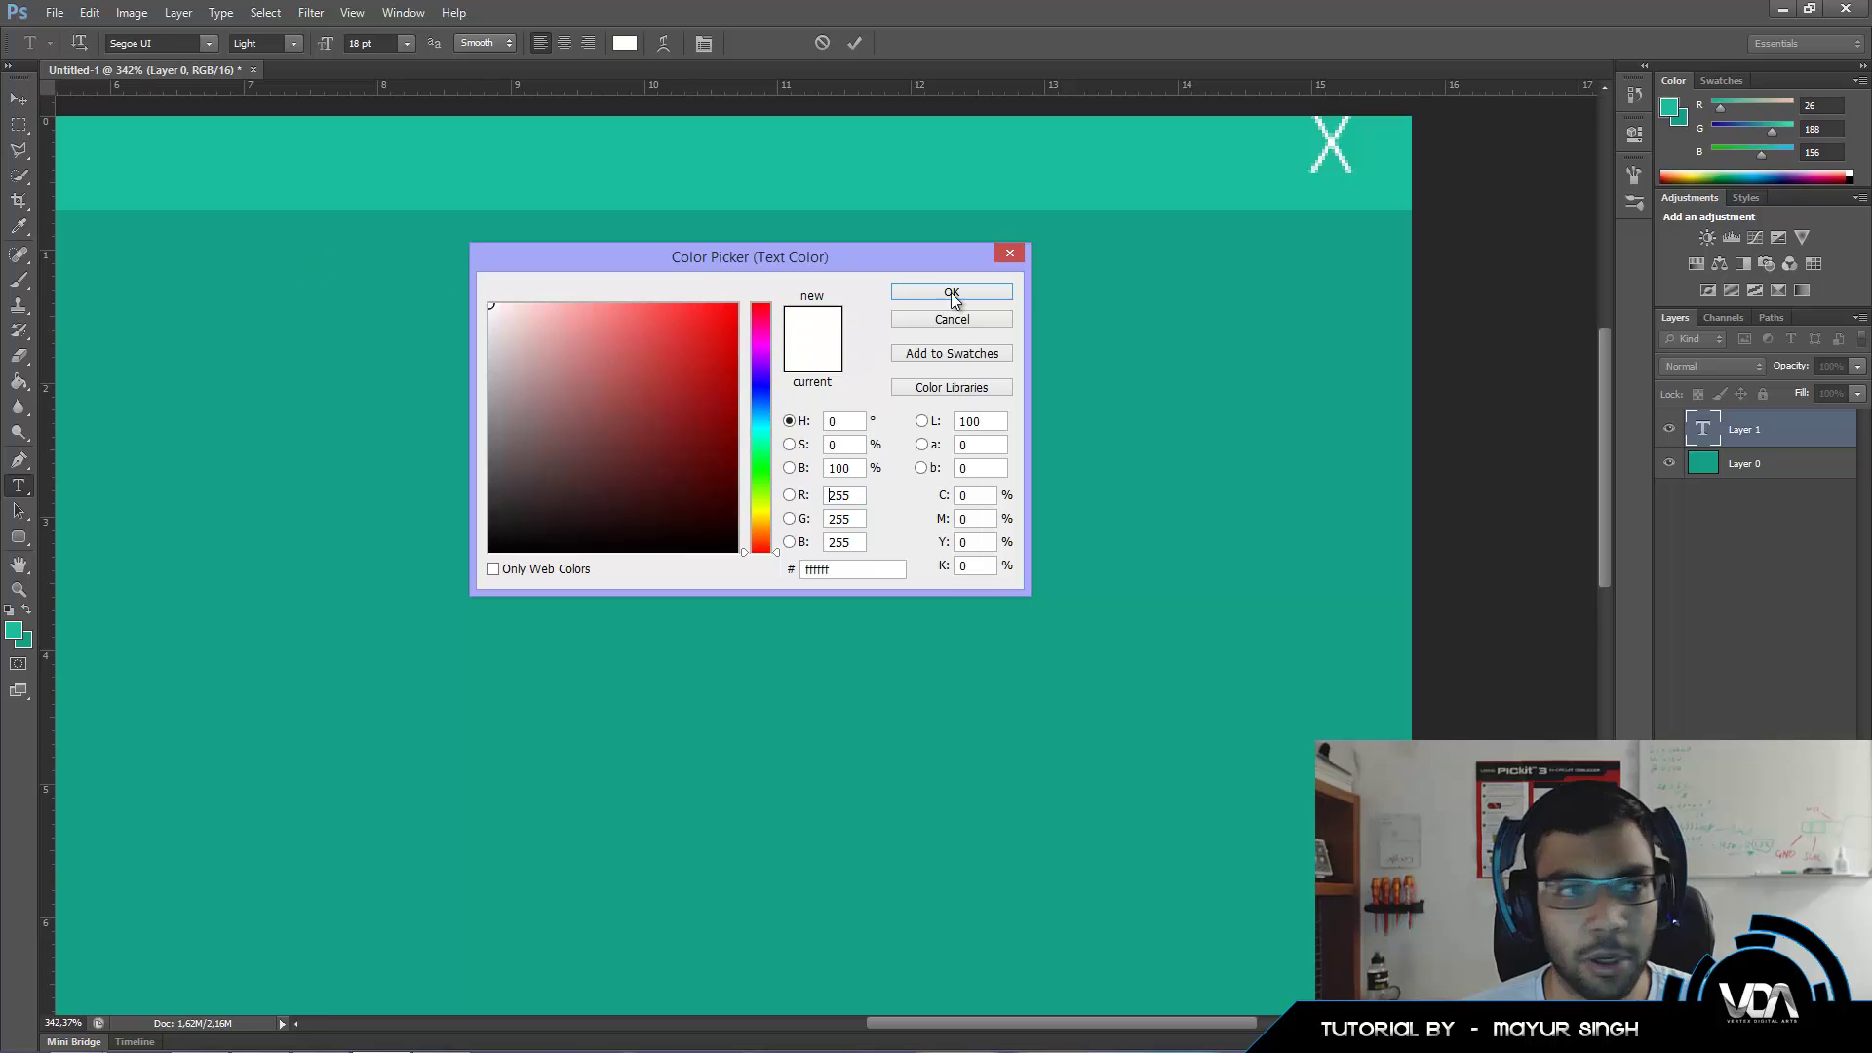
{"action": "left_click", "coordinate": [952, 293]}
Move the "X" closer to the title bar's right corner, centre it vertically in the bar, and deselect its layer.
{"action": "left_click", "coordinate": [18, 98]}
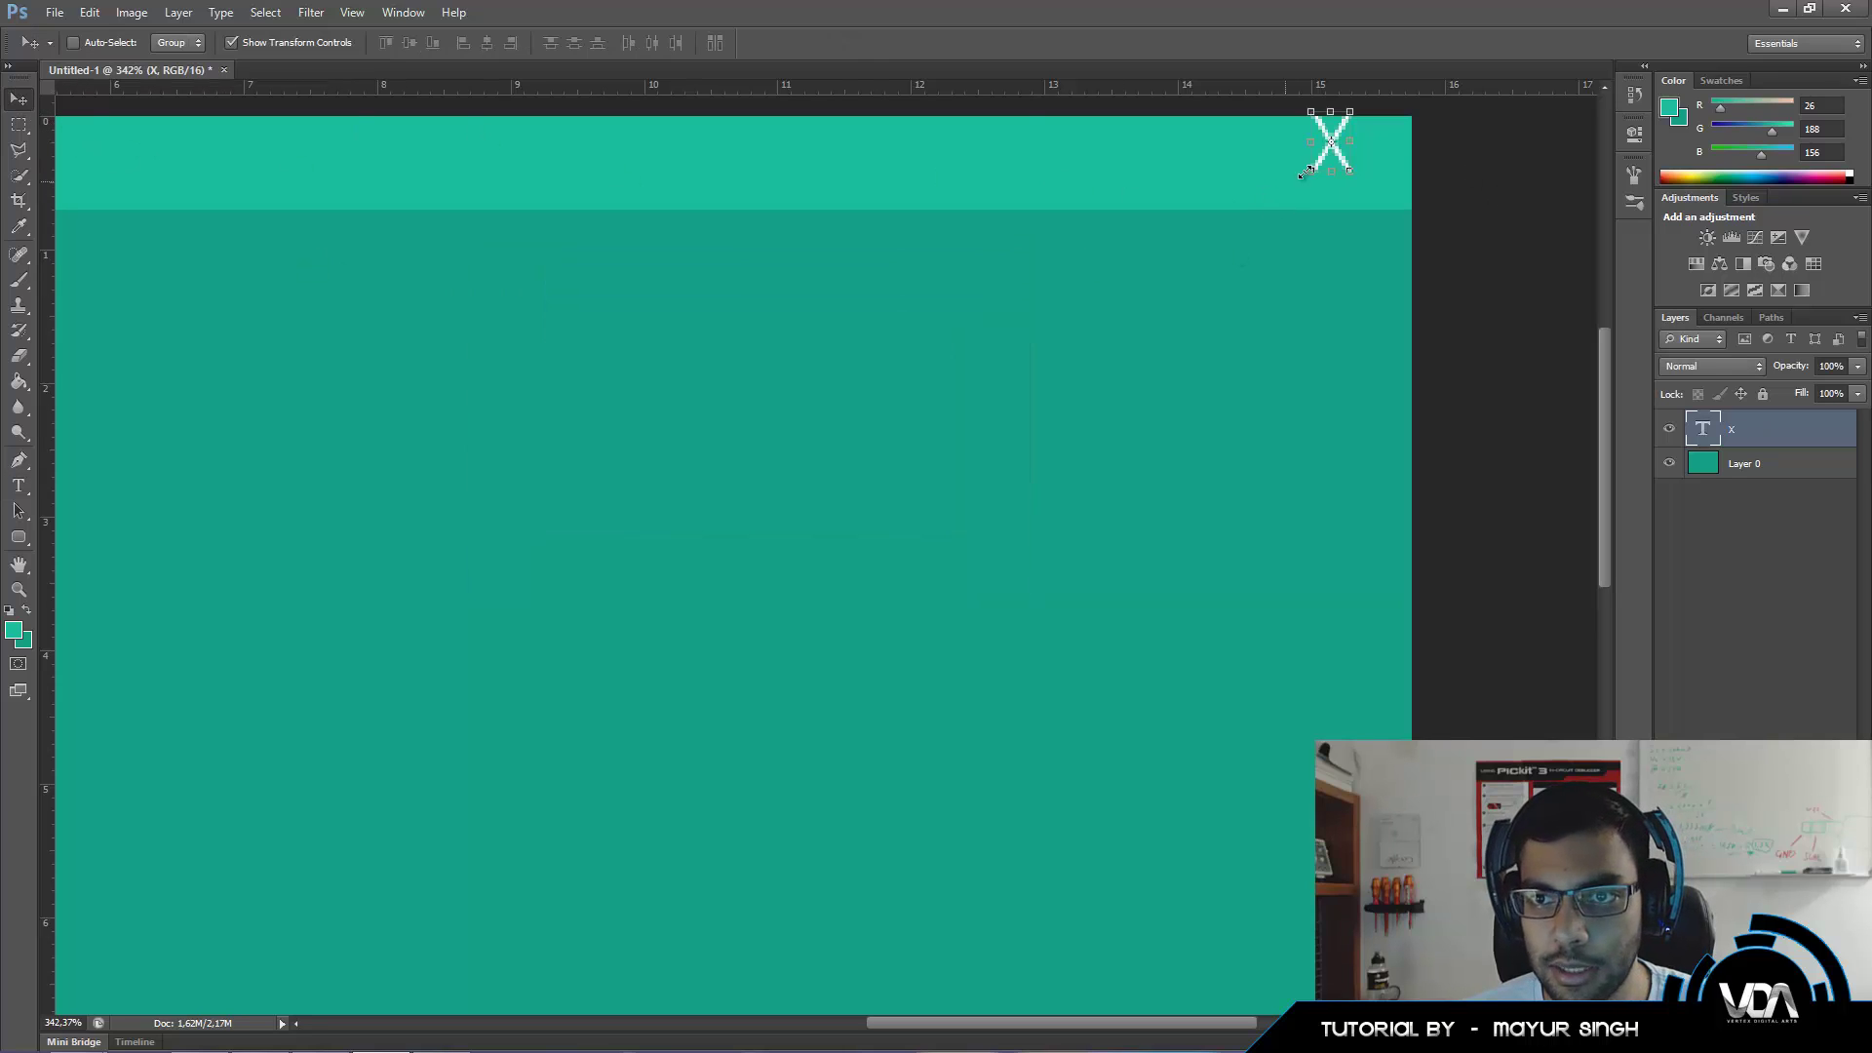
{"action": "left_click_drag", "start_coordinate": [1330, 160], "coordinate": [1357, 183]}
{"action": "scroll", "coordinate": [1207, 473], "scroll_direction": "down", "scroll_amount": 5}
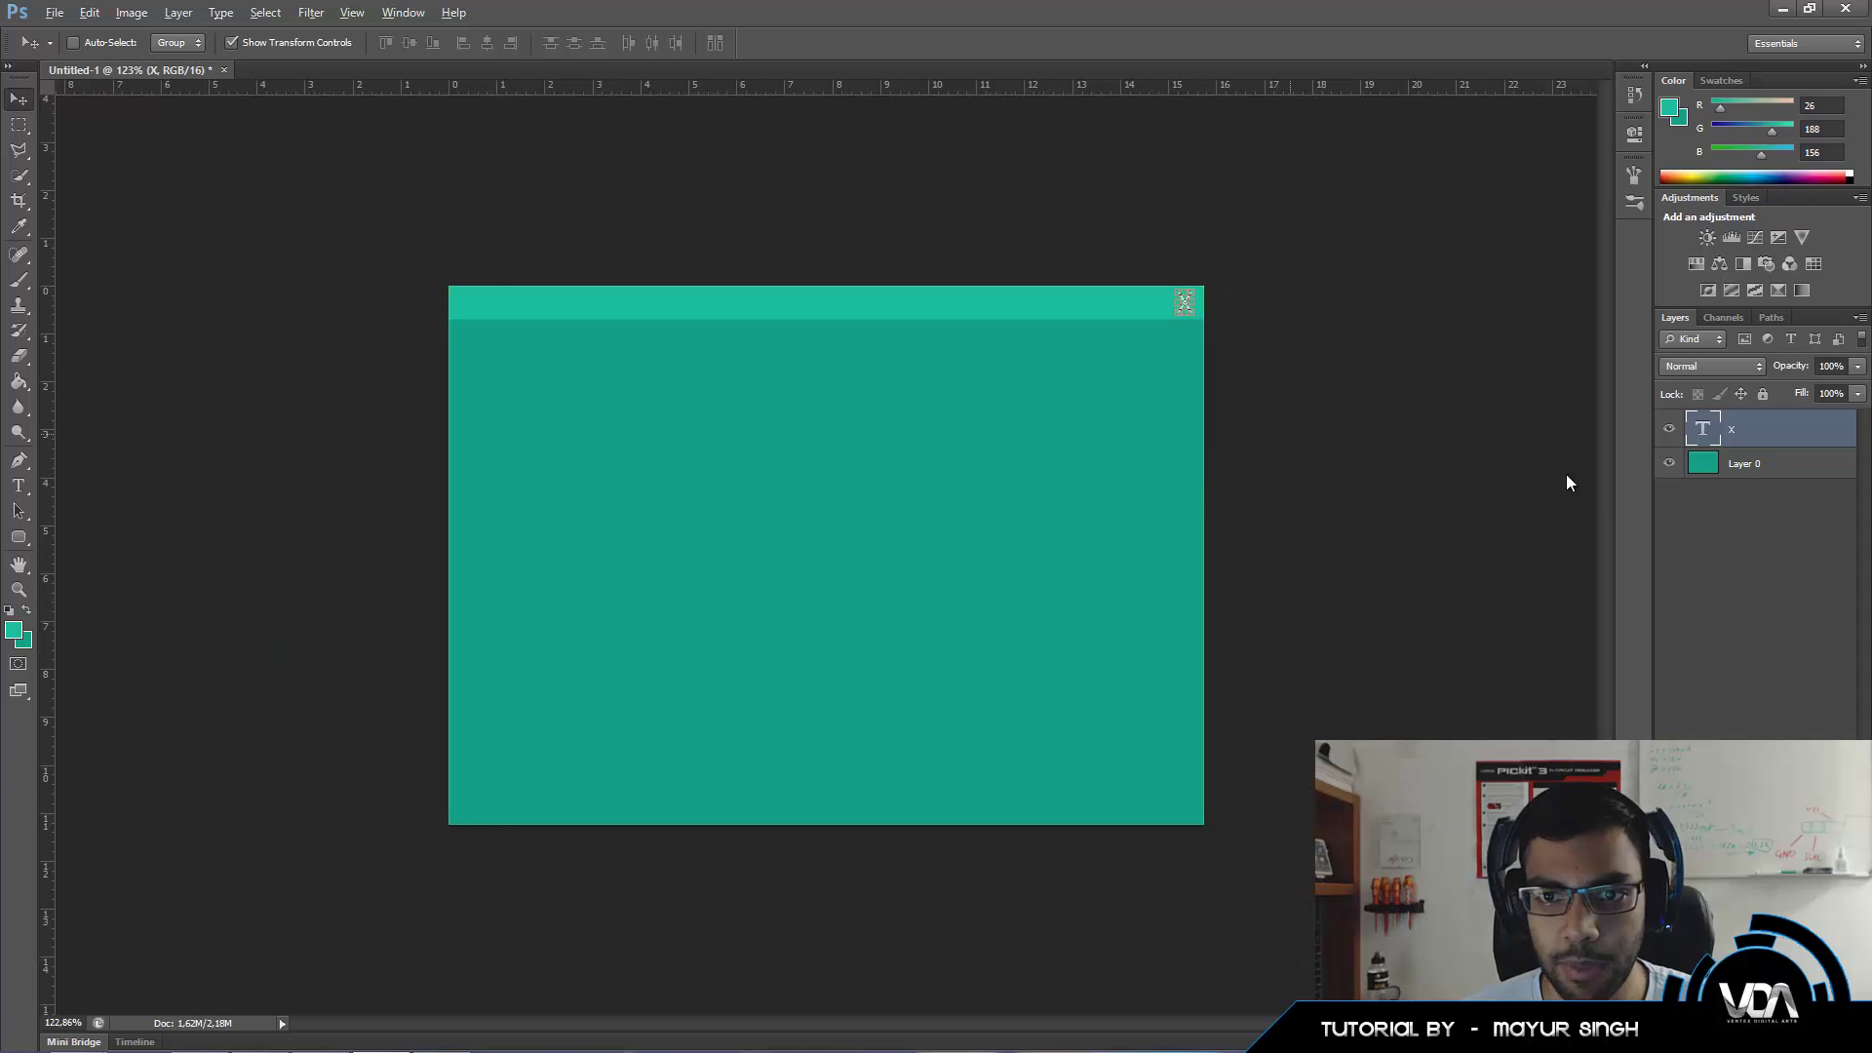
{"action": "left_click", "coordinate": [1711, 541]}
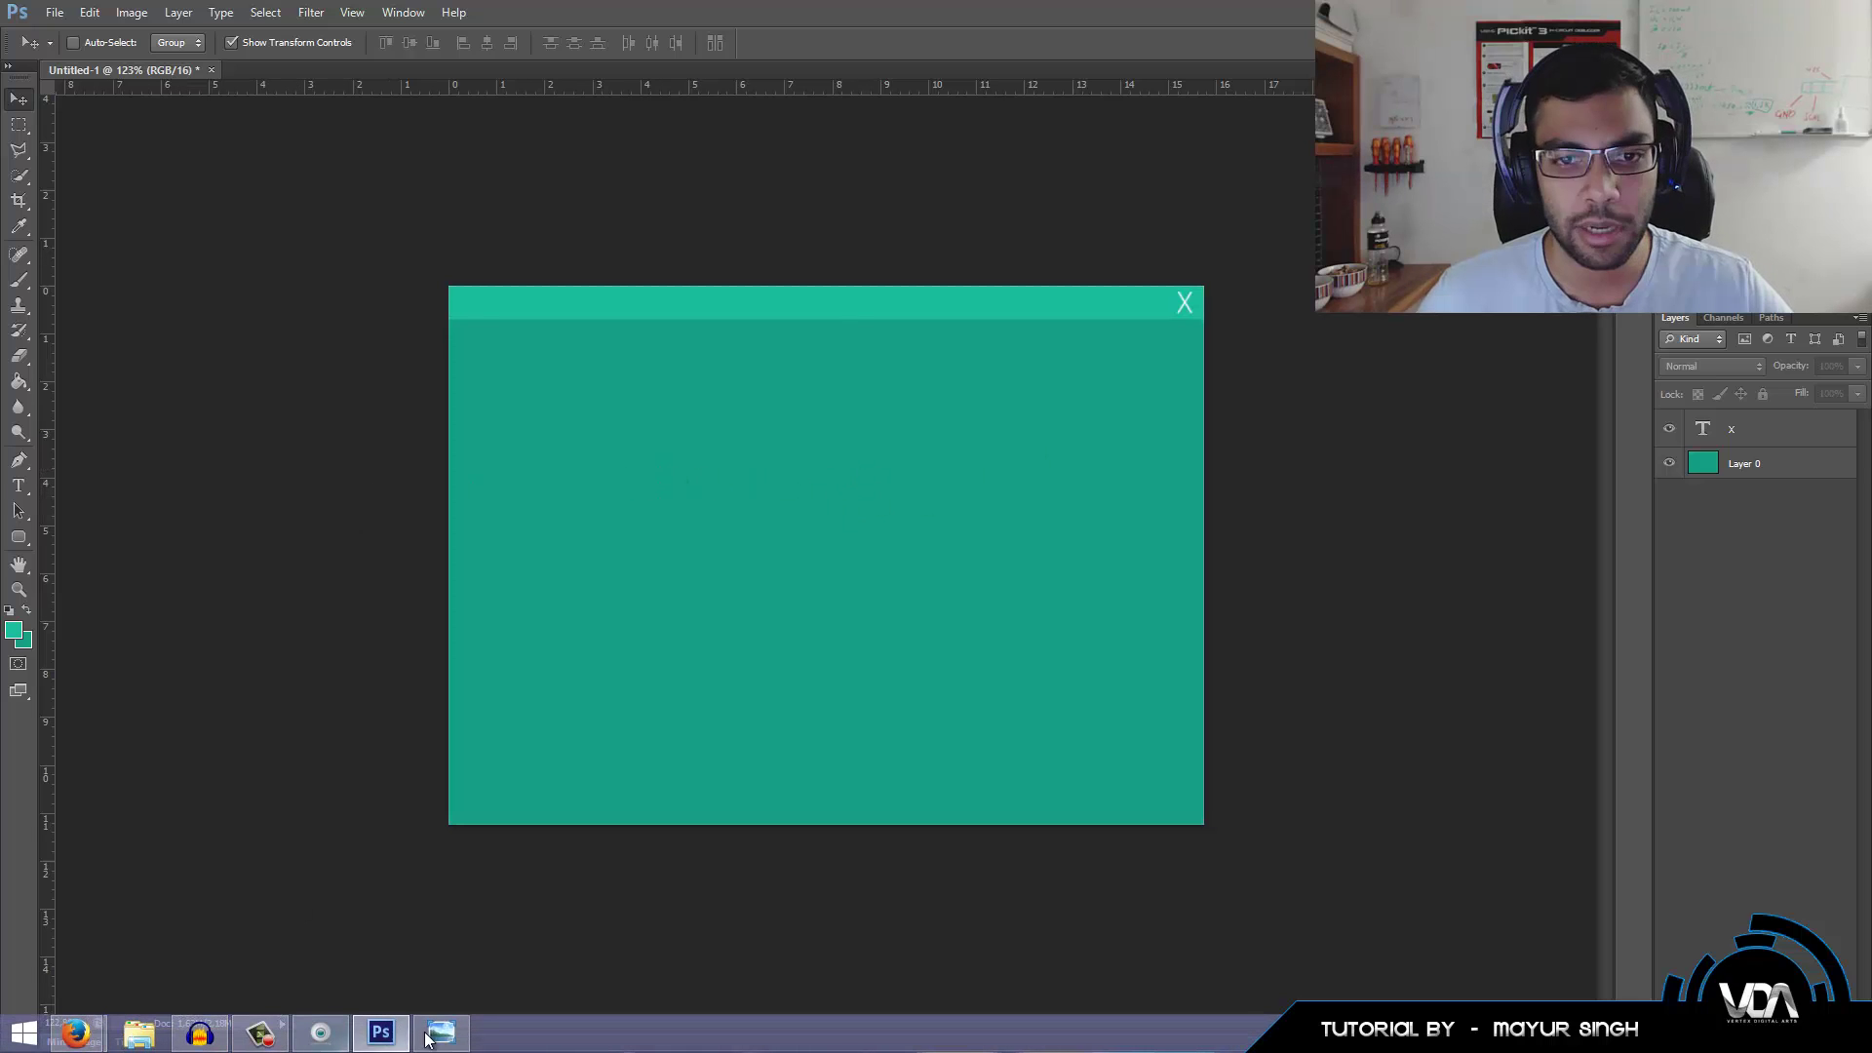
Check the field shapes in the Email_Sender reference image, close it, and set the Rounded Rectangle Tool's radius to 8 px.
{"action": "left_click", "coordinate": [482, 936]}
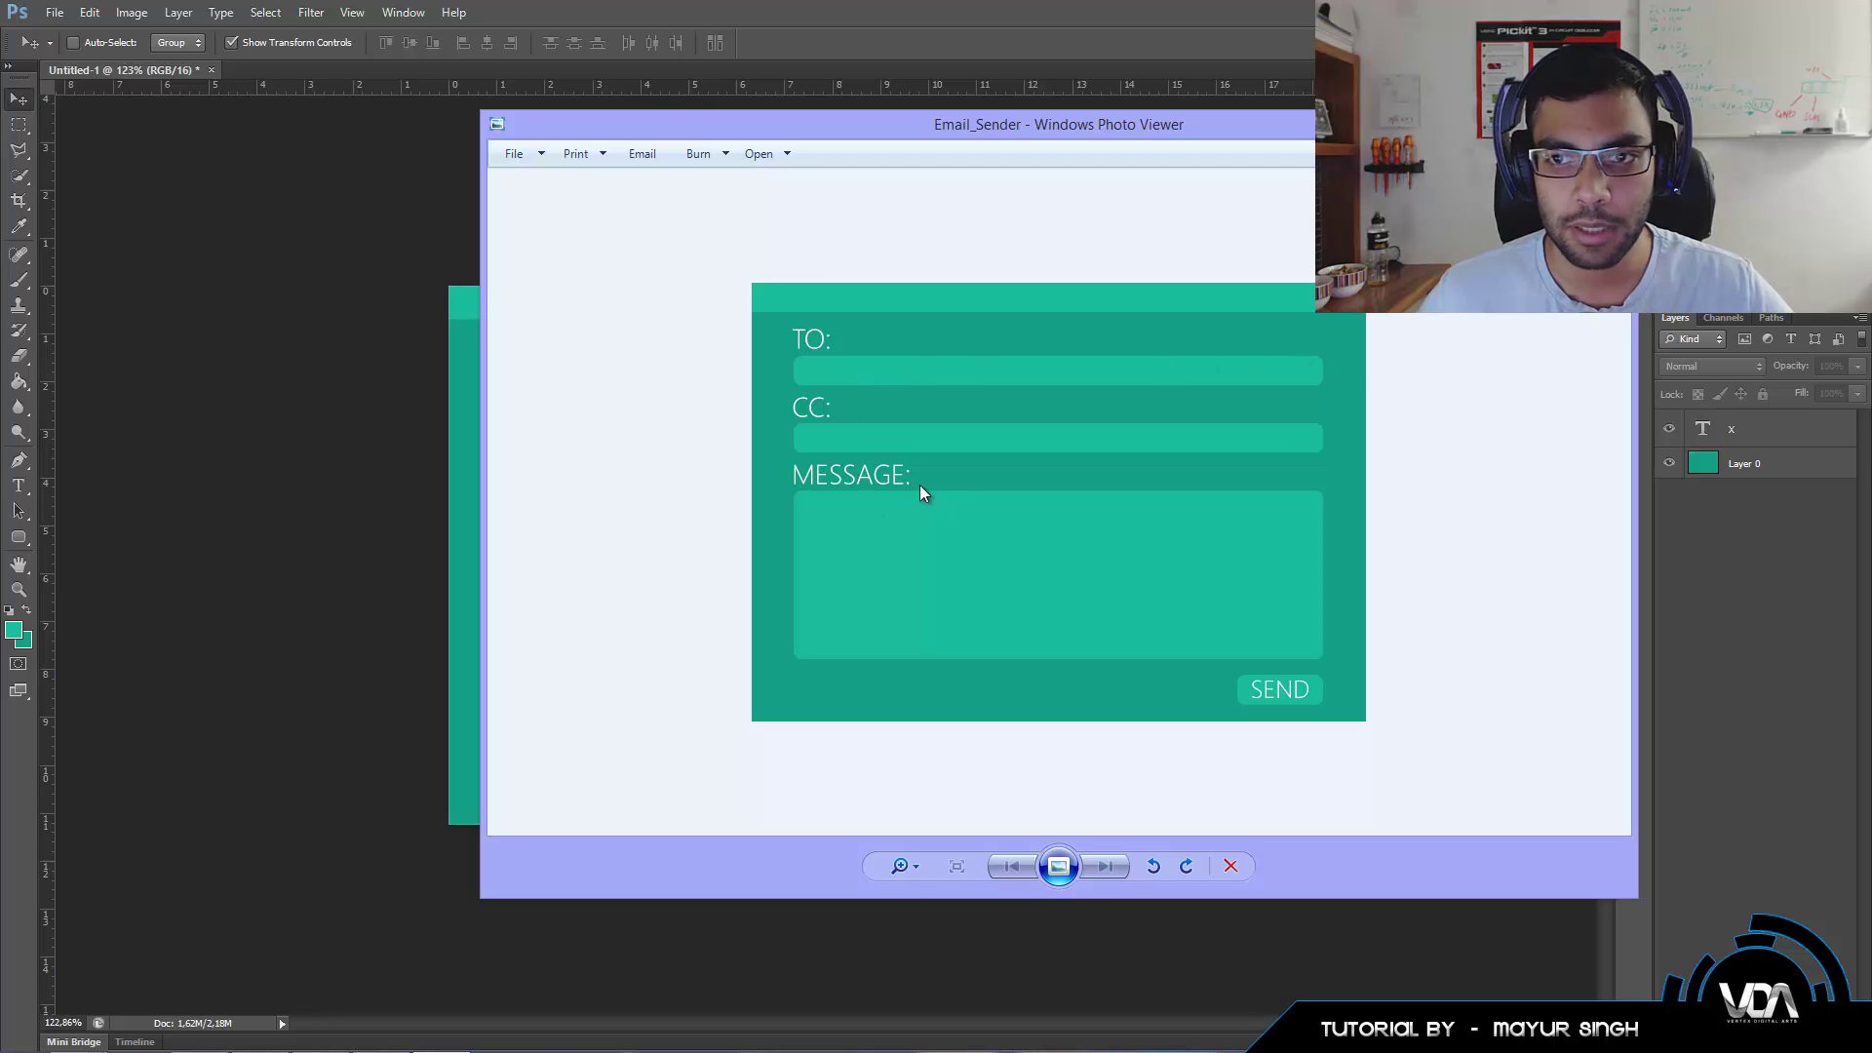
{"action": "key", "text": "alt+F4"}
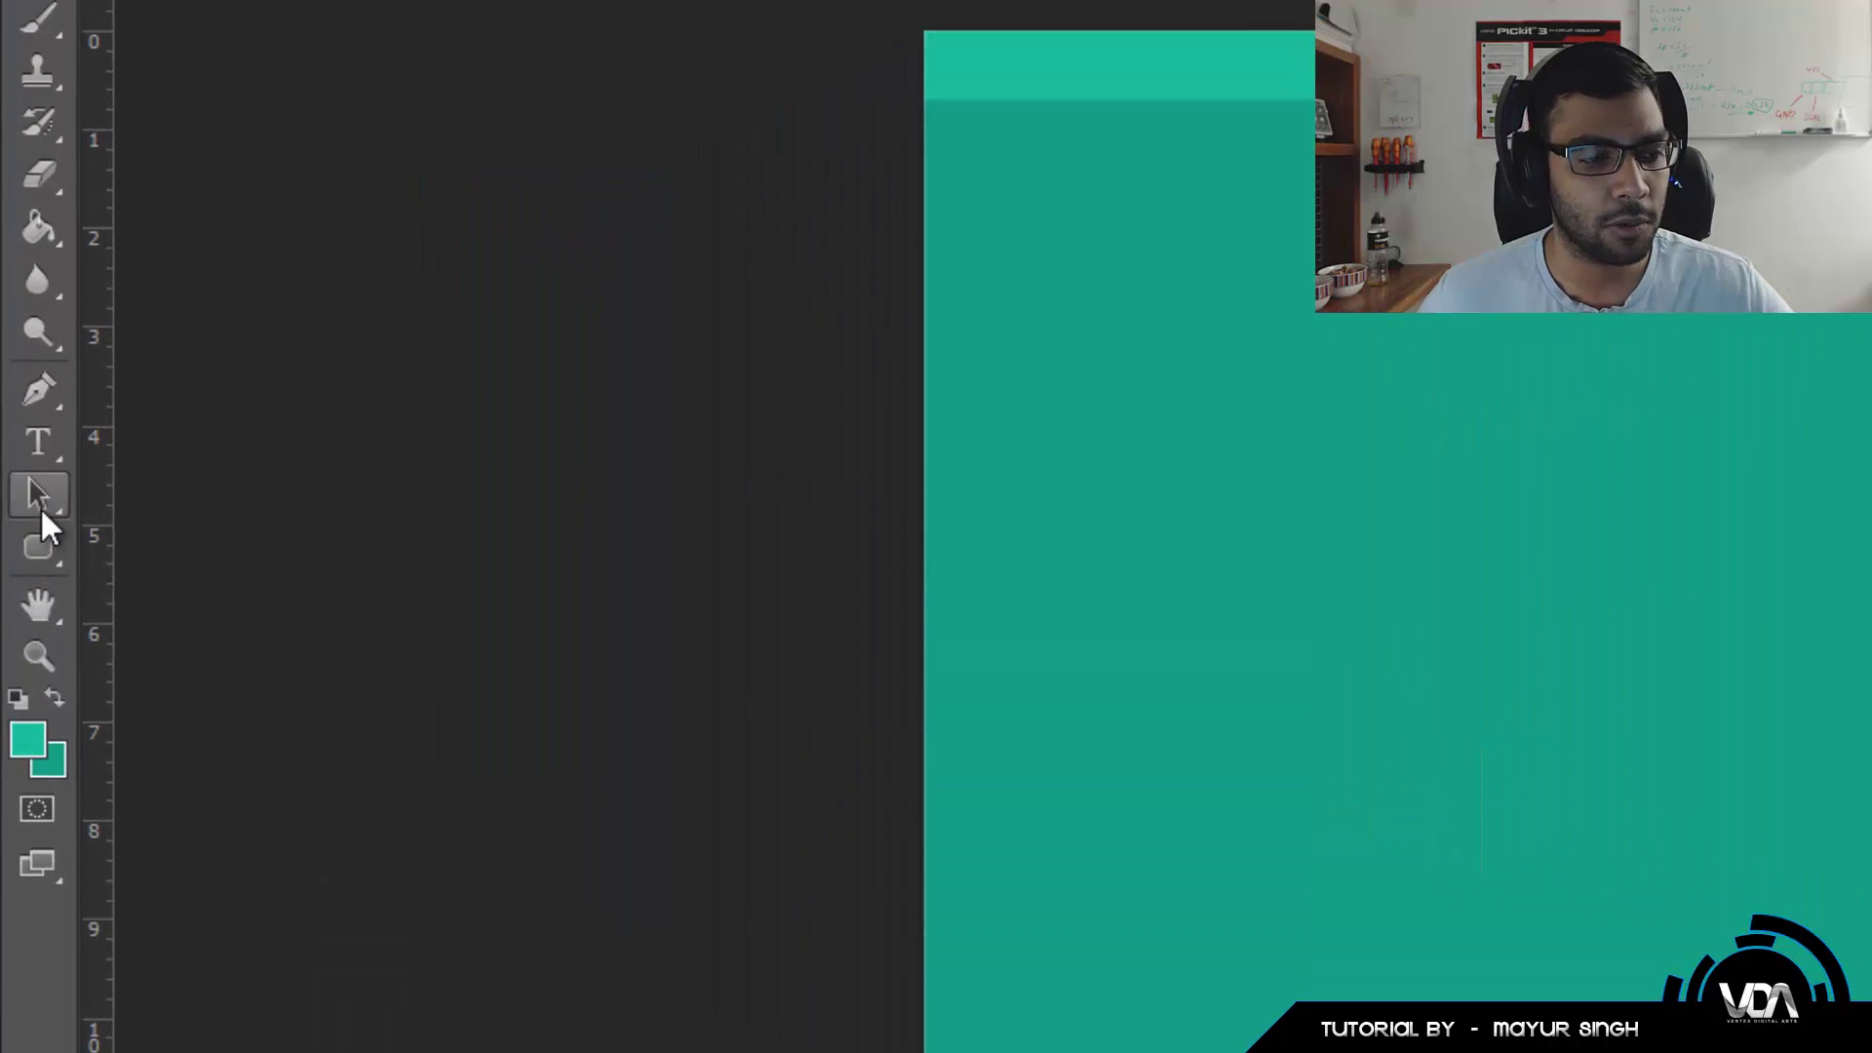
{"action": "left_click", "coordinate": [39, 506]}
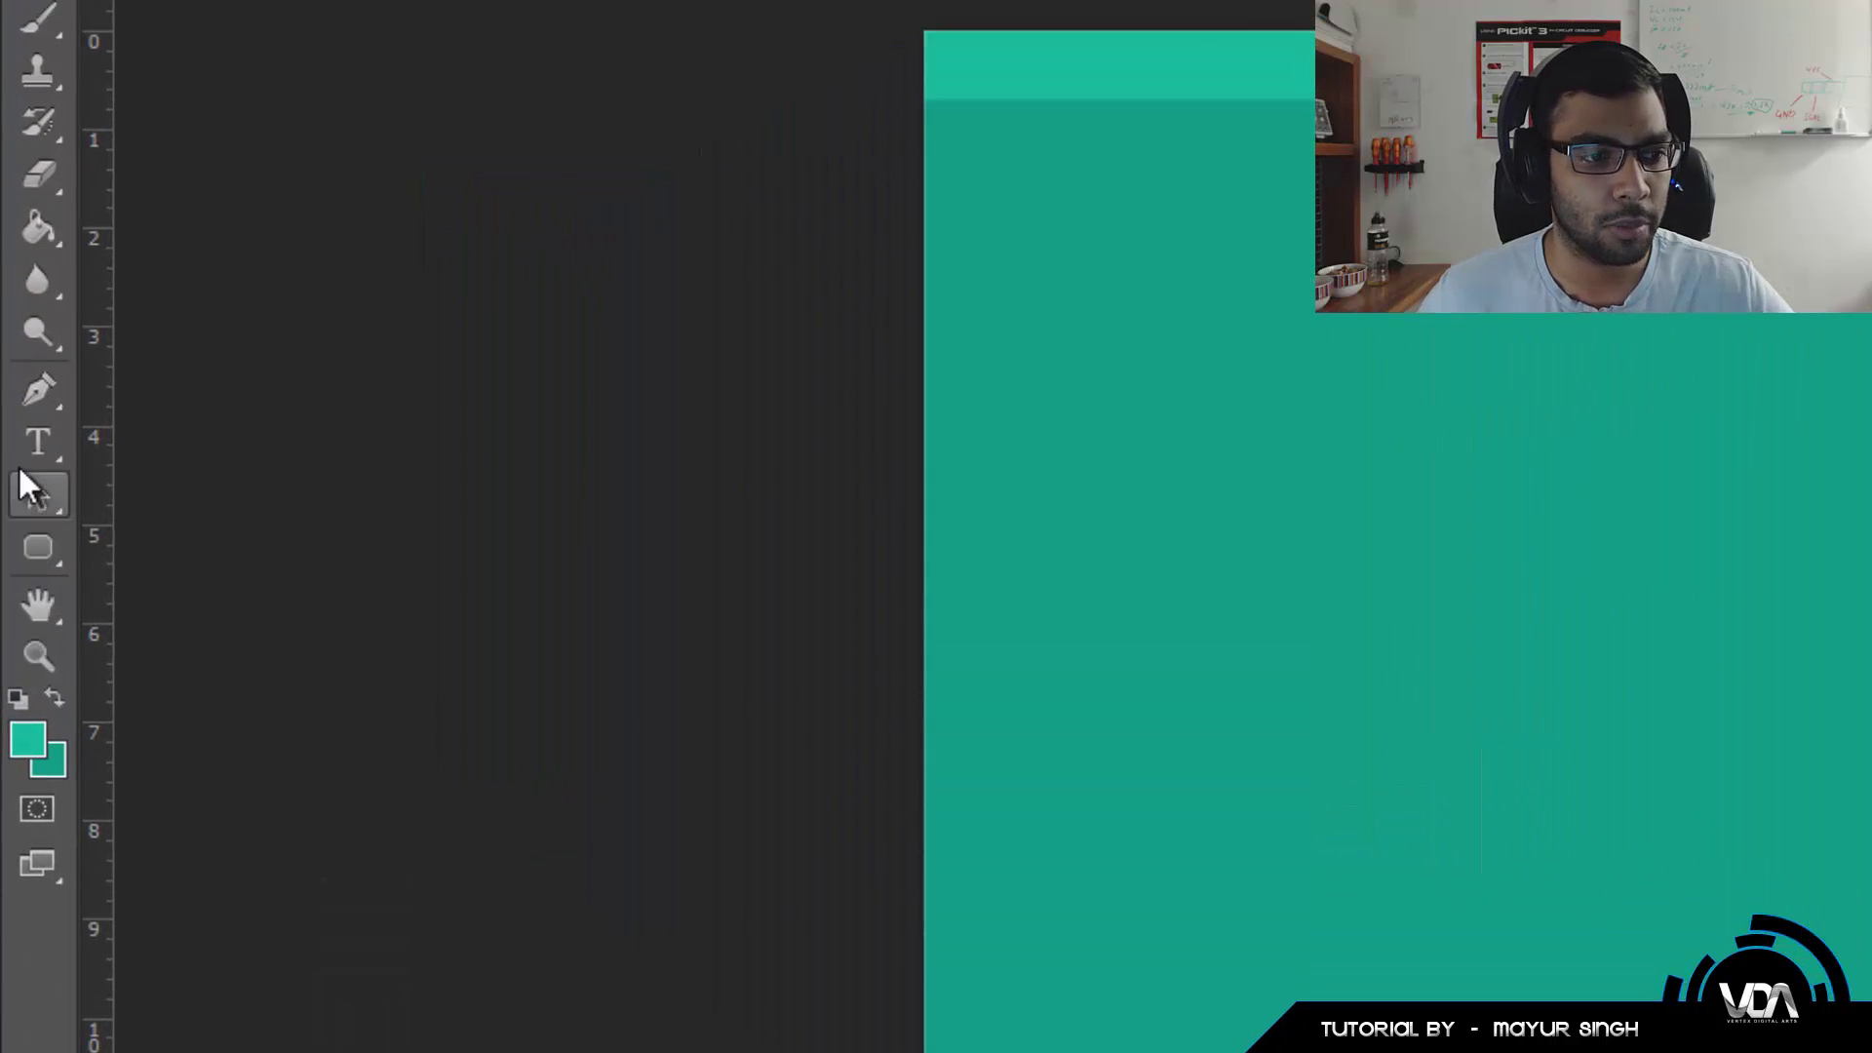
{"action": "left_click", "coordinate": [38, 549]}
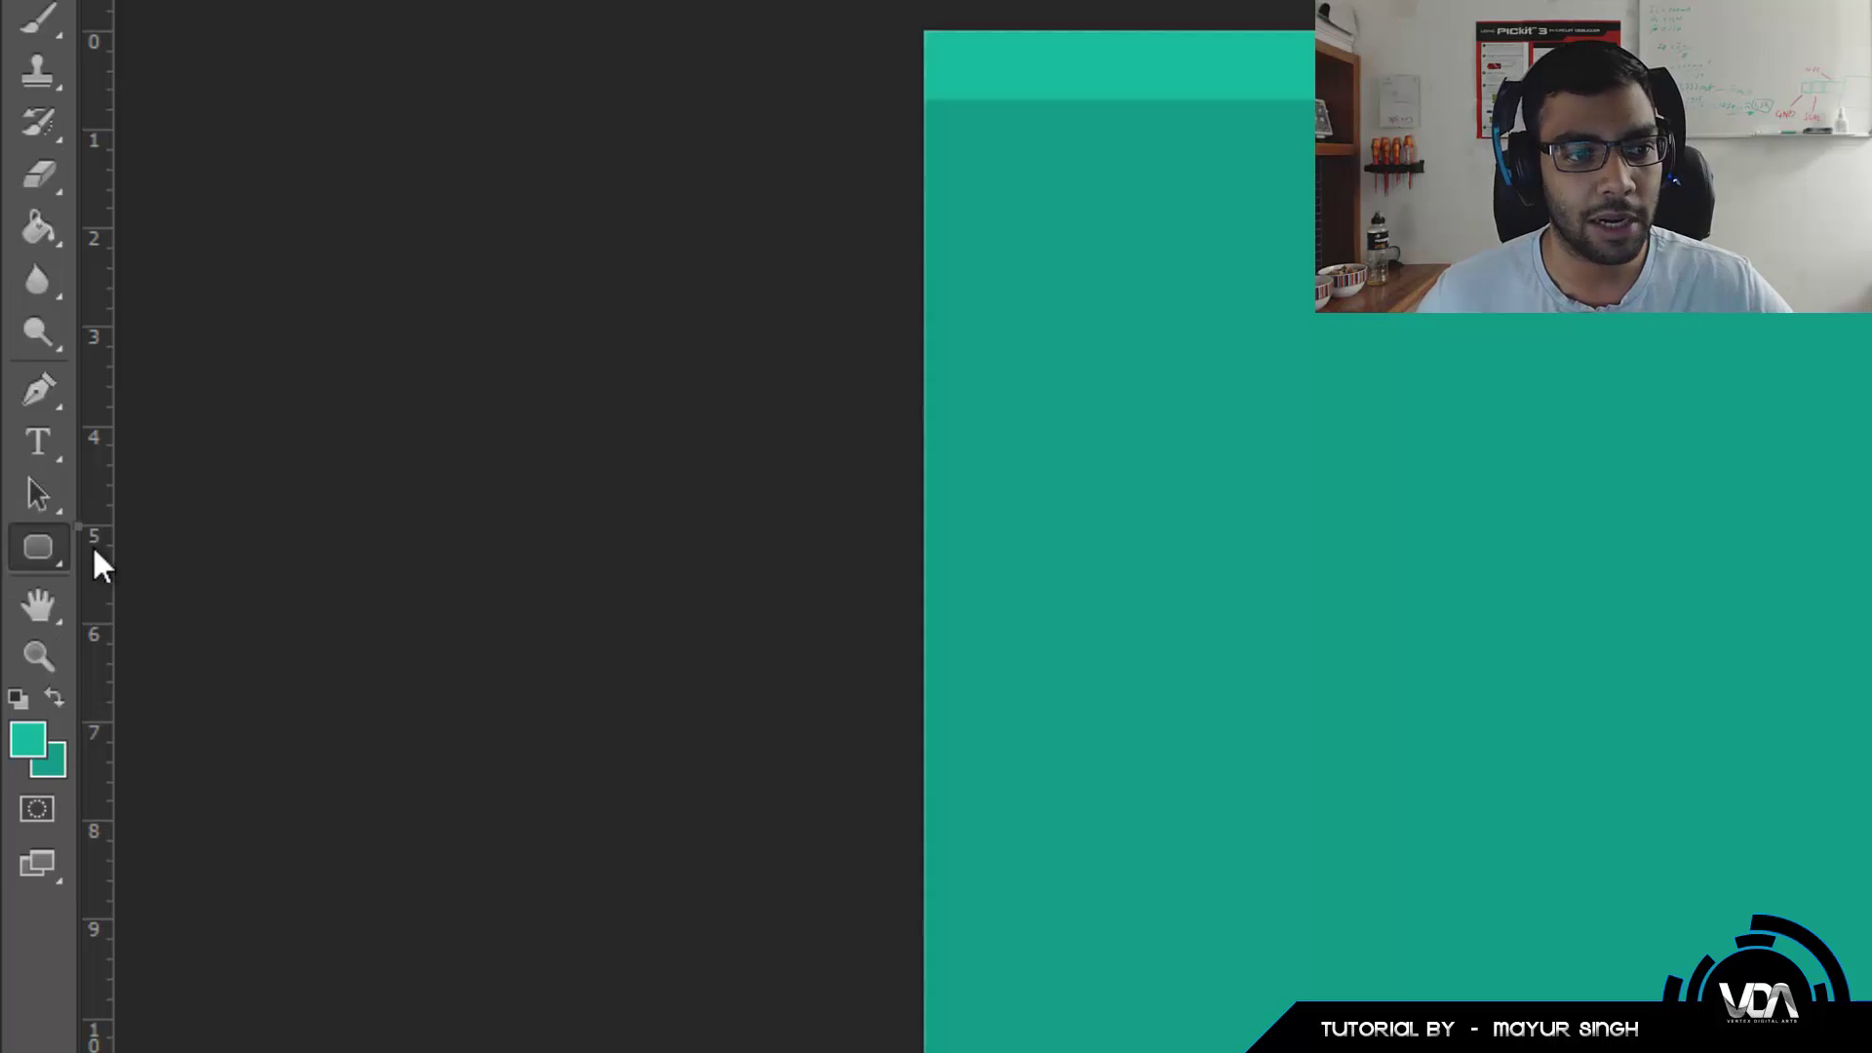
{"action": "right_click", "coordinate": [38, 552]}
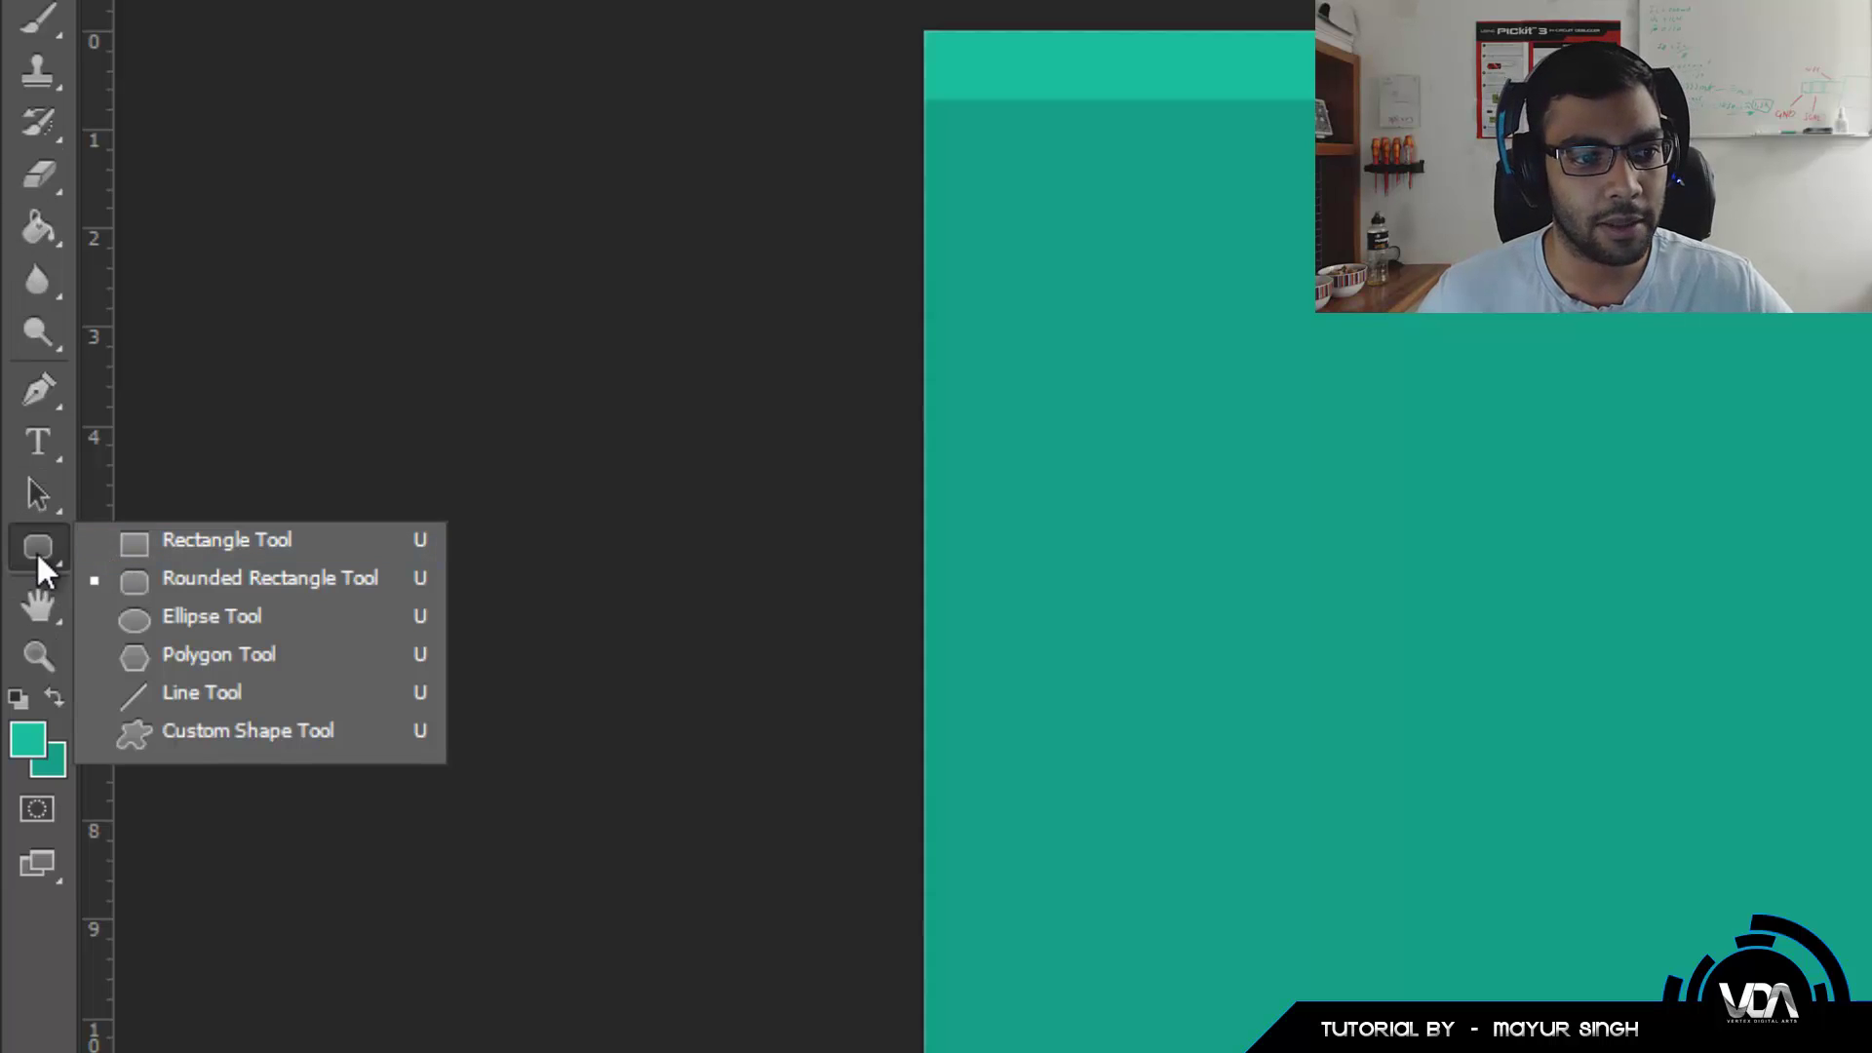
{"action": "left_click", "coordinate": [307, 581]}
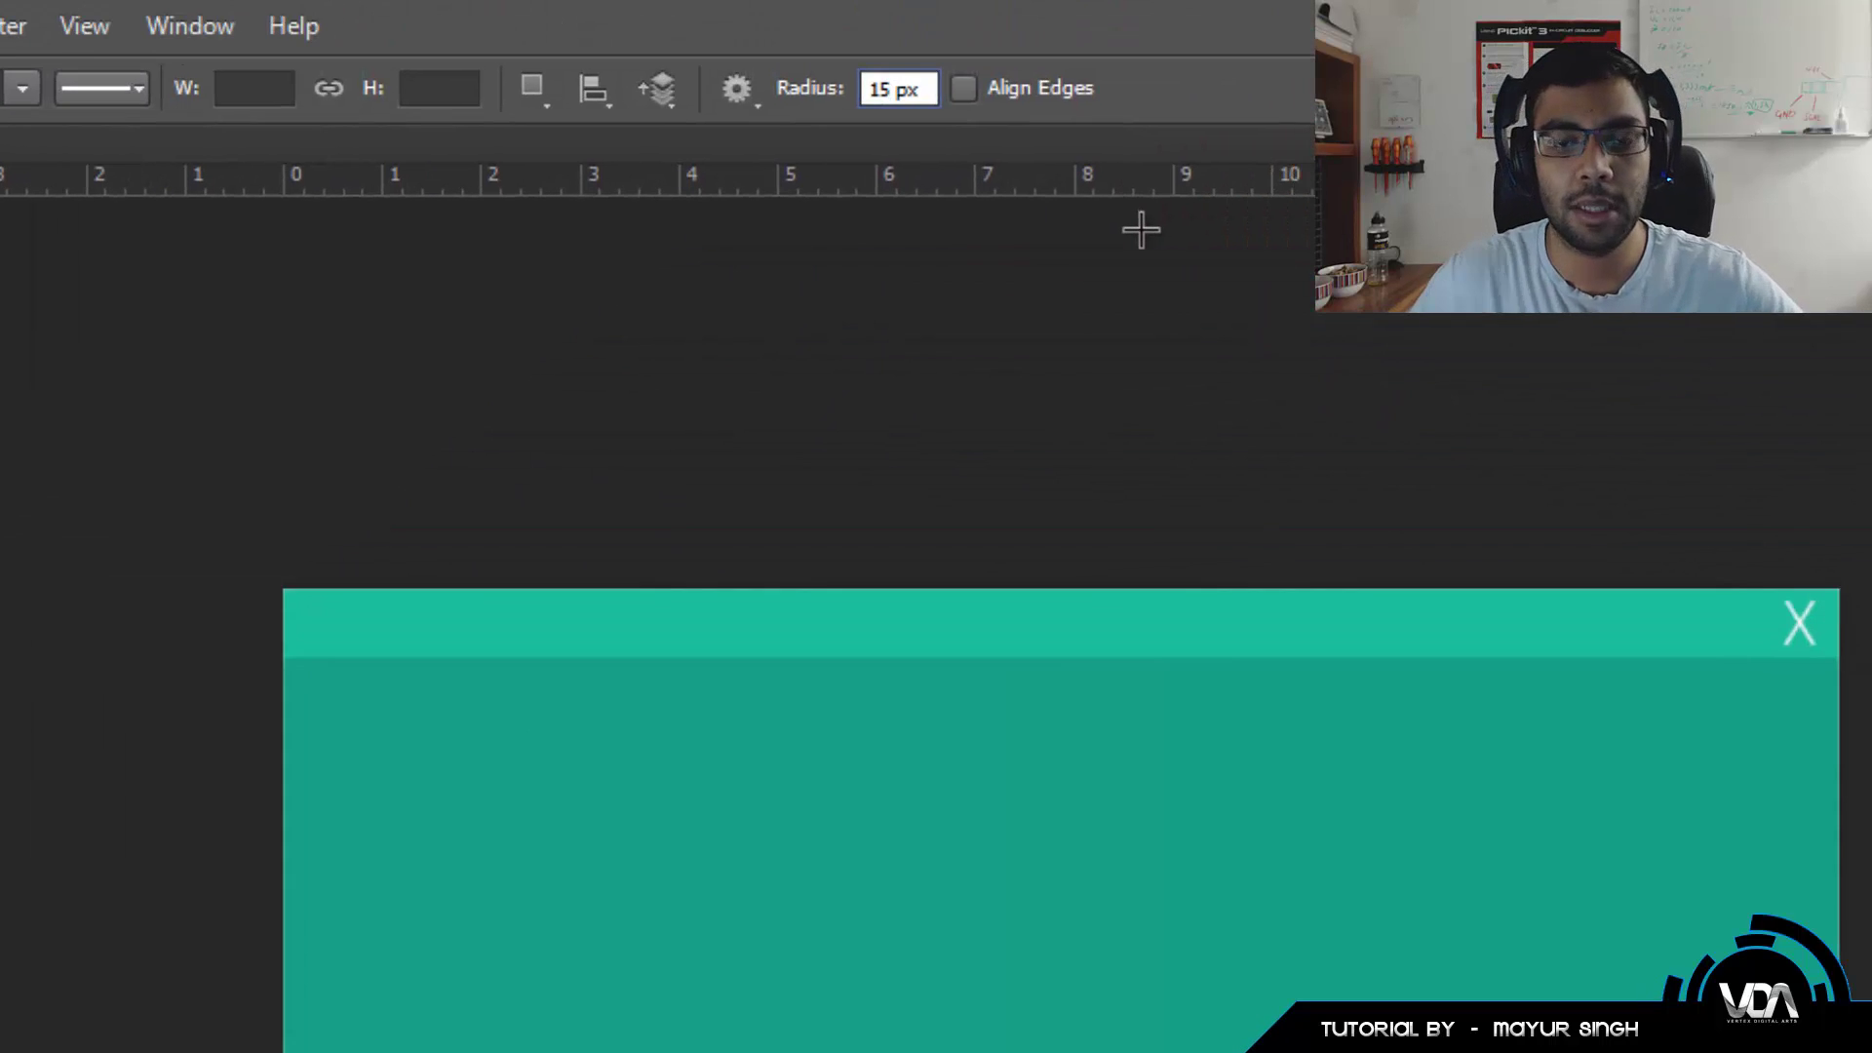
{"action": "type", "text": "8"}
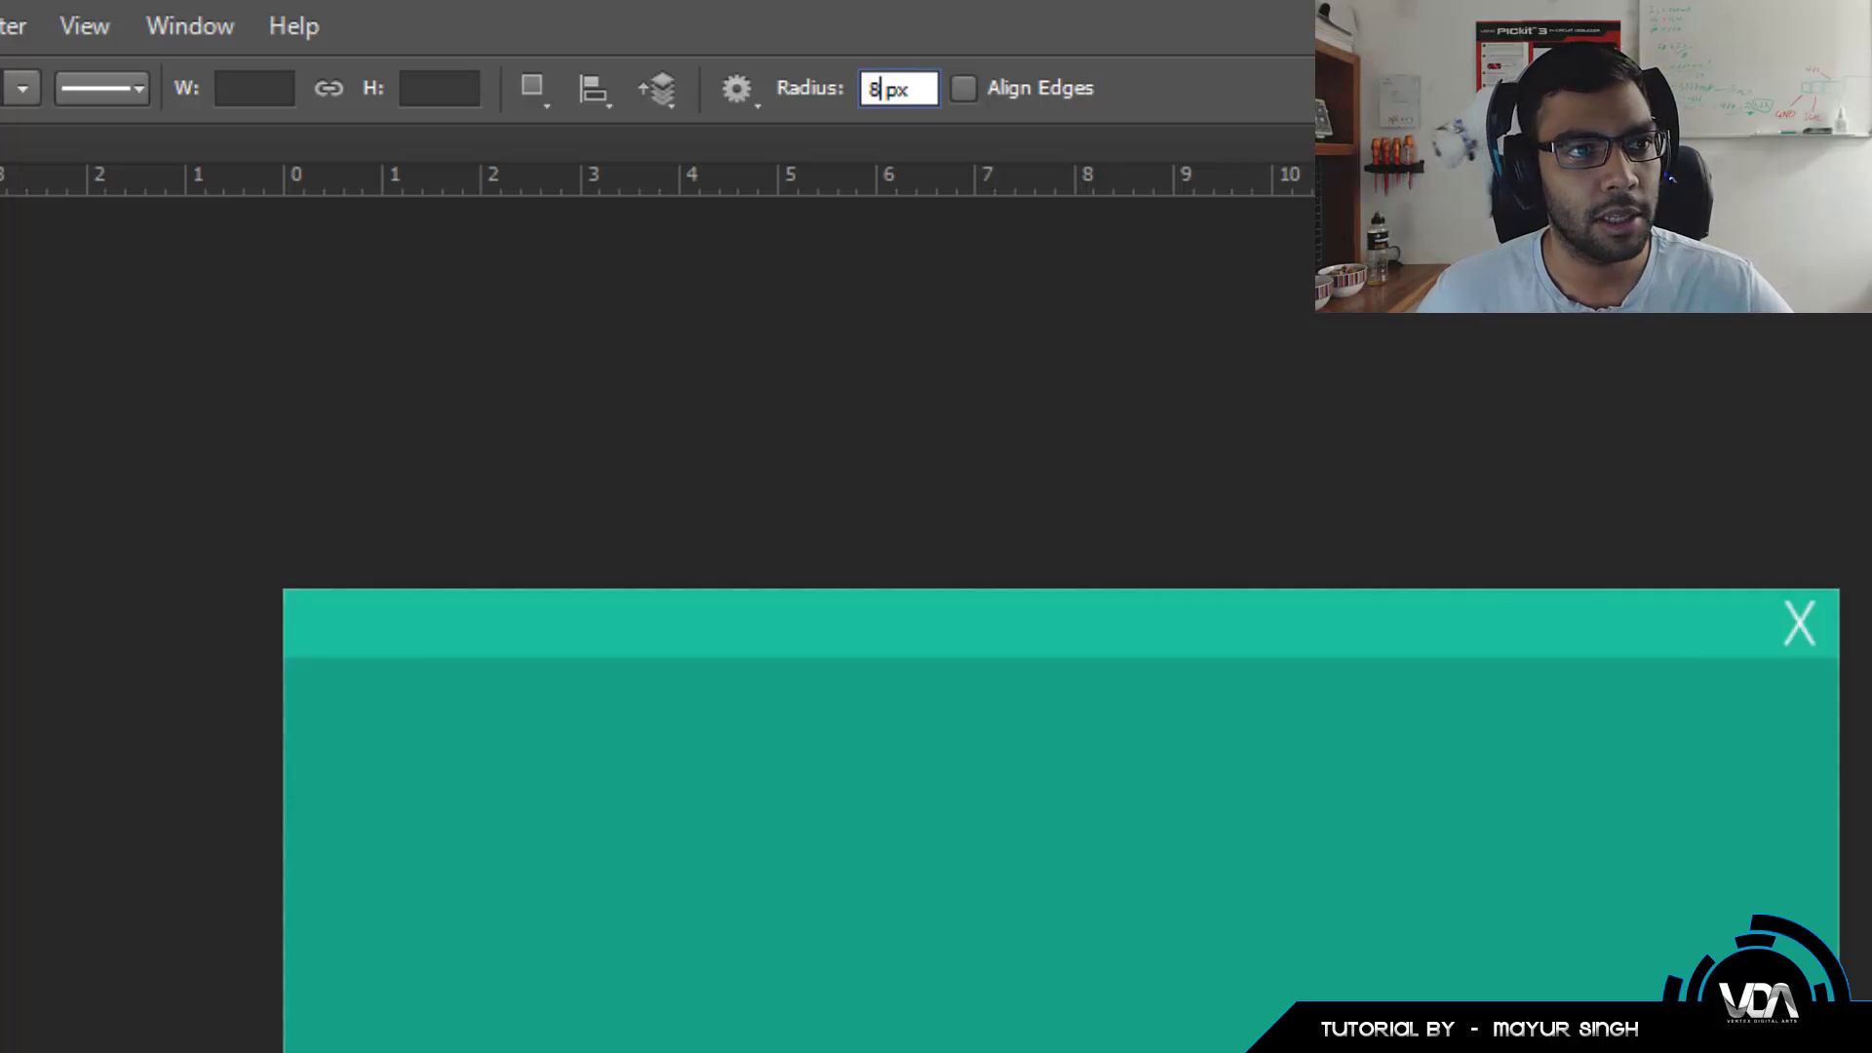
{"action": "key", "text": "Return"}
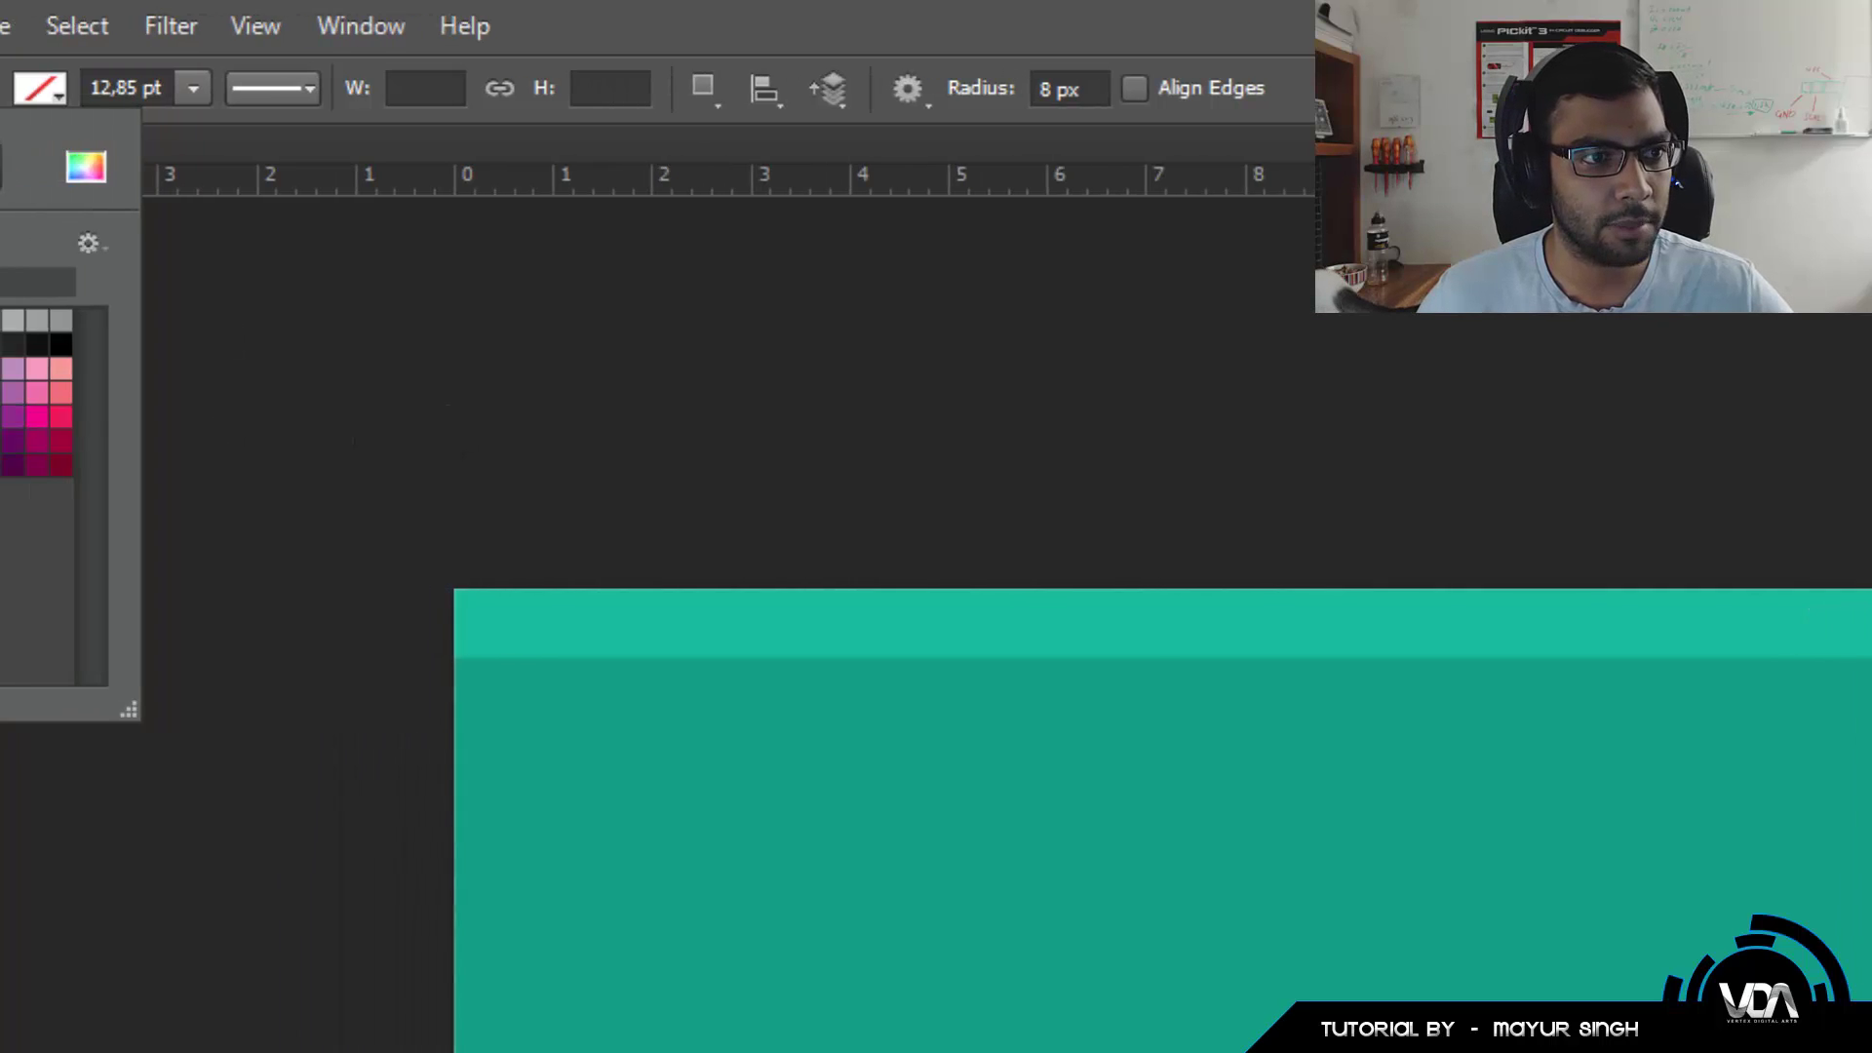
Set the shape fill to the lighter Turquoise and draw a rounded field about 14.2 cm wide and 0.7 cm high below the title bar.
{"action": "key", "text": "Escape"}
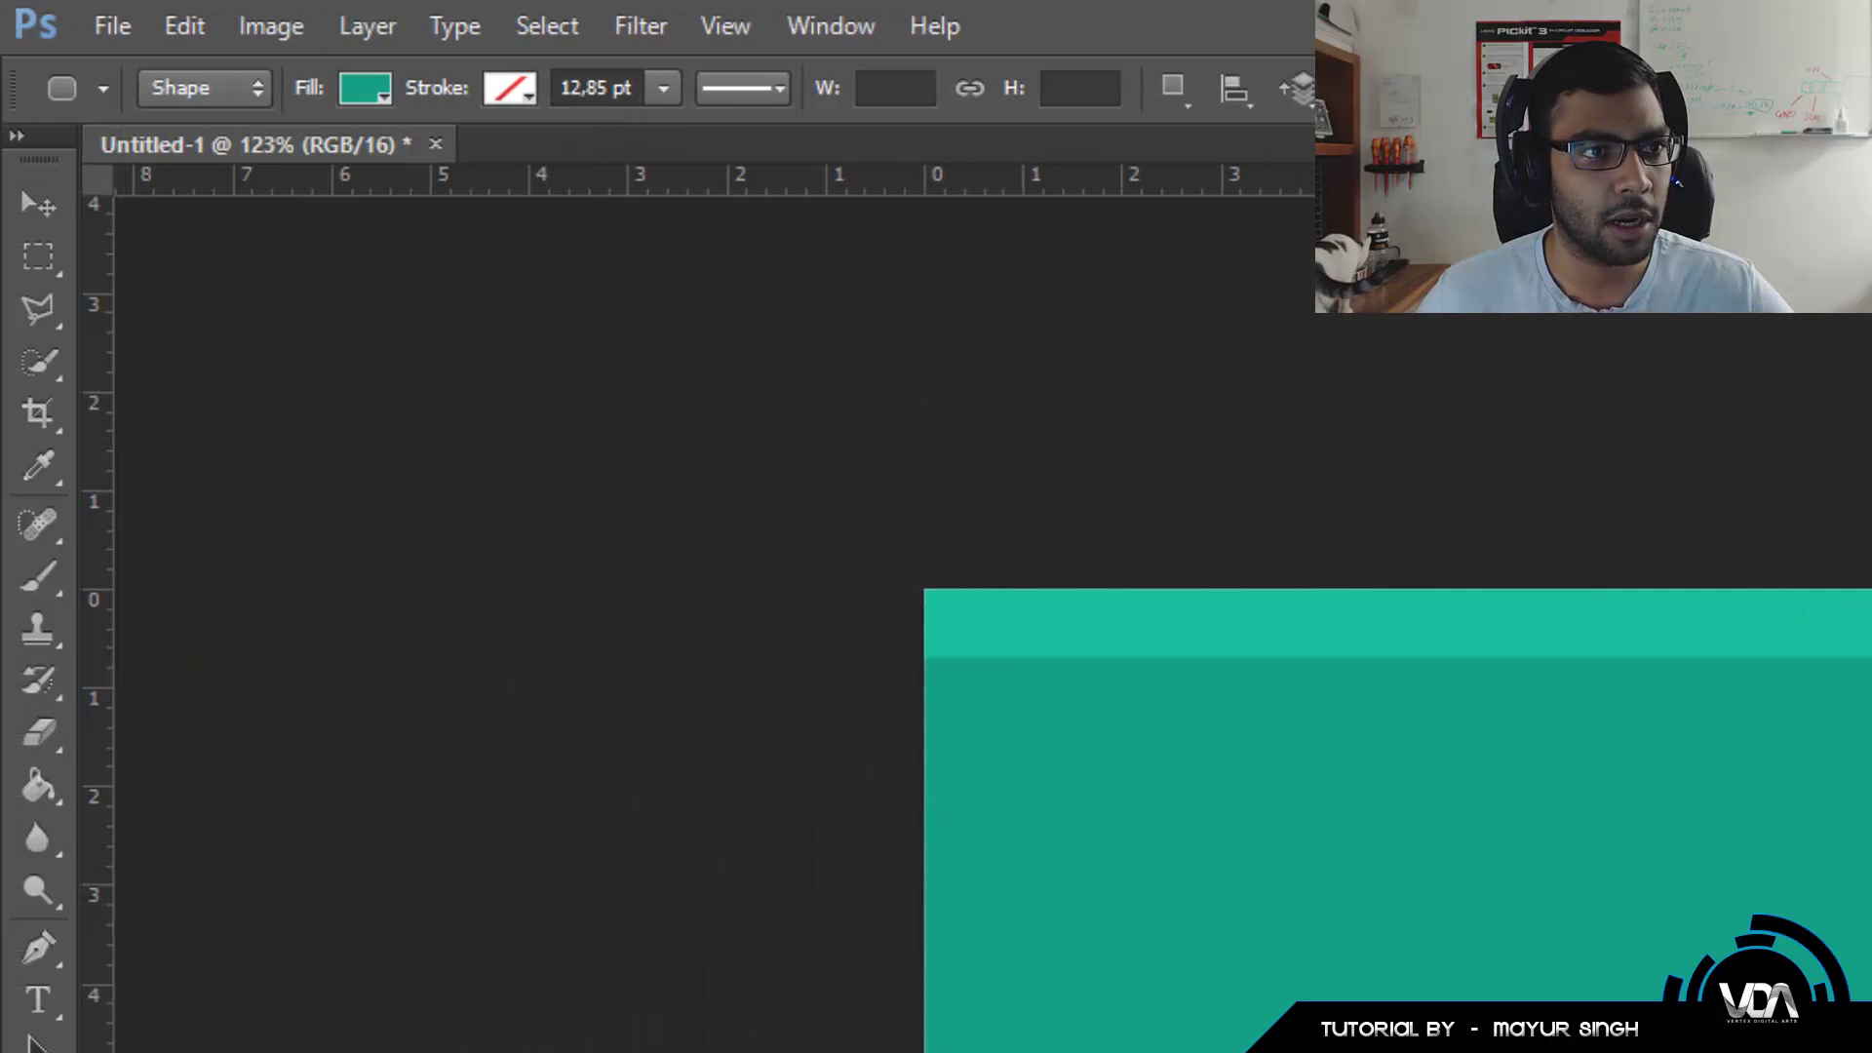
{"action": "left_click", "coordinate": [388, 92]}
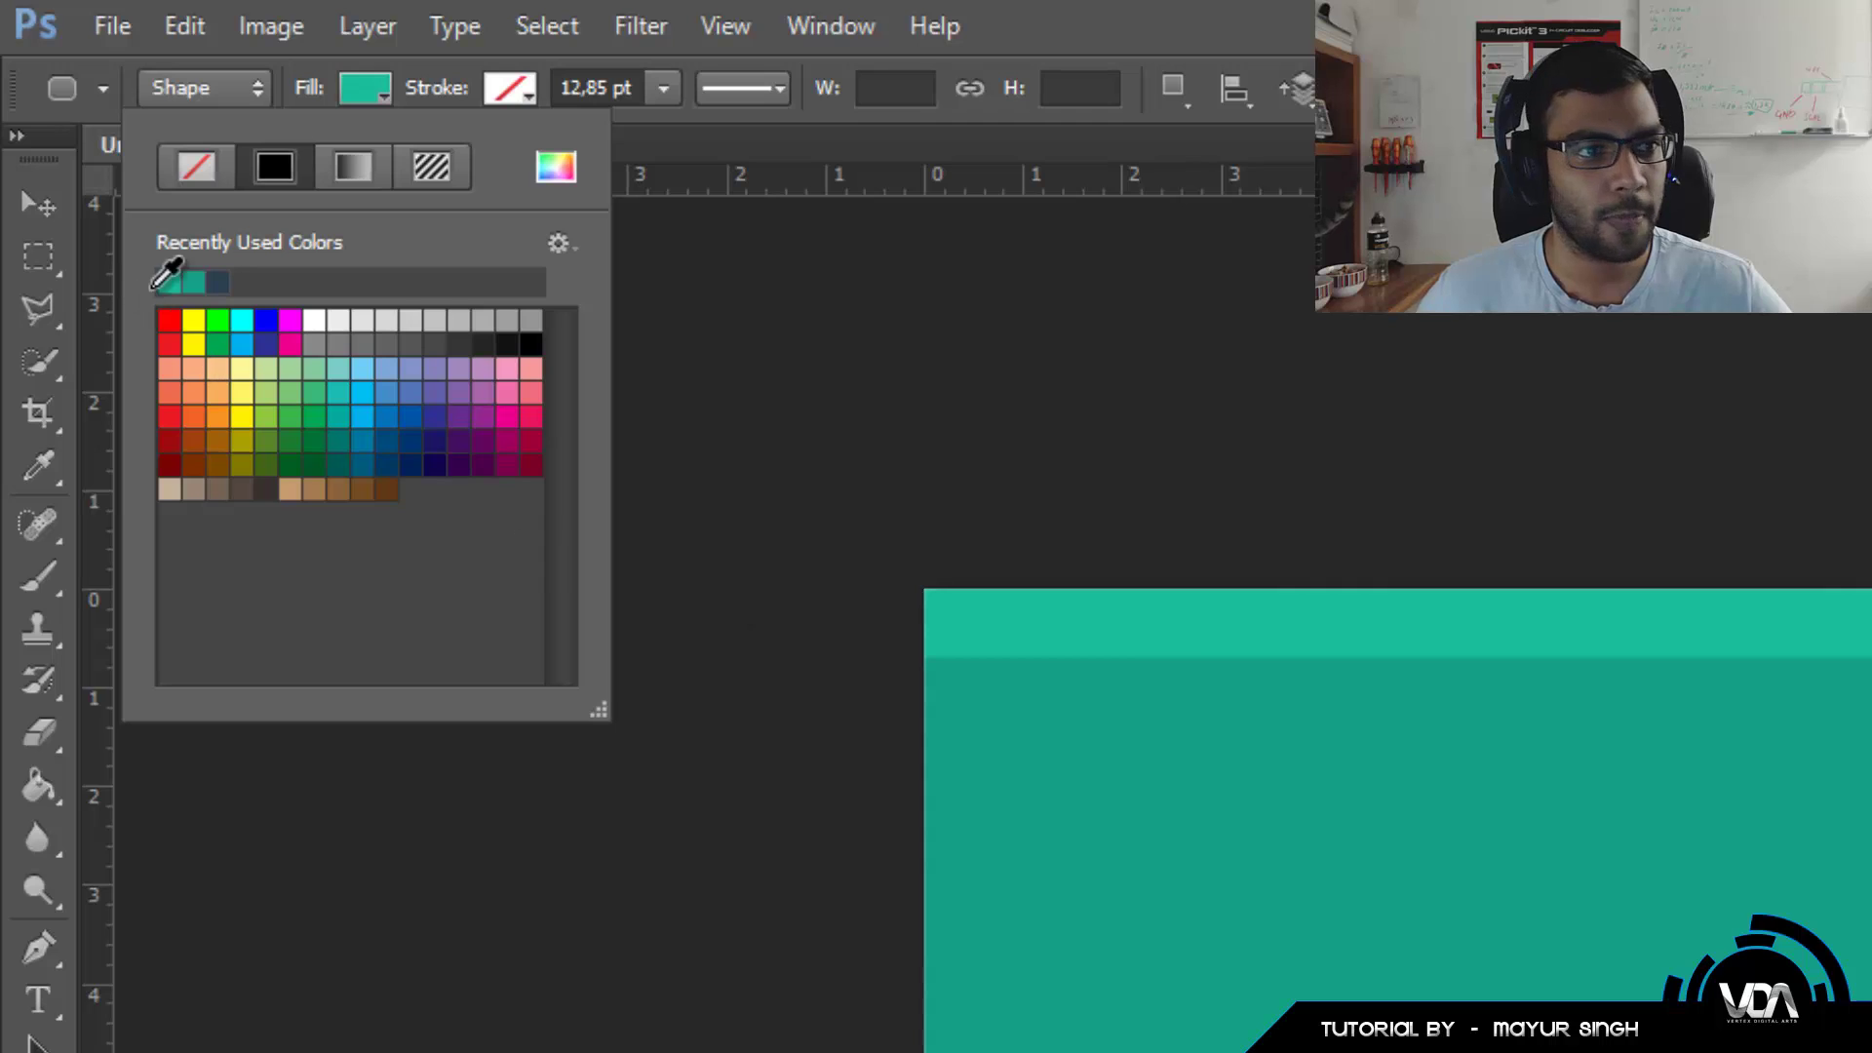
{"action": "key", "text": "Escape"}
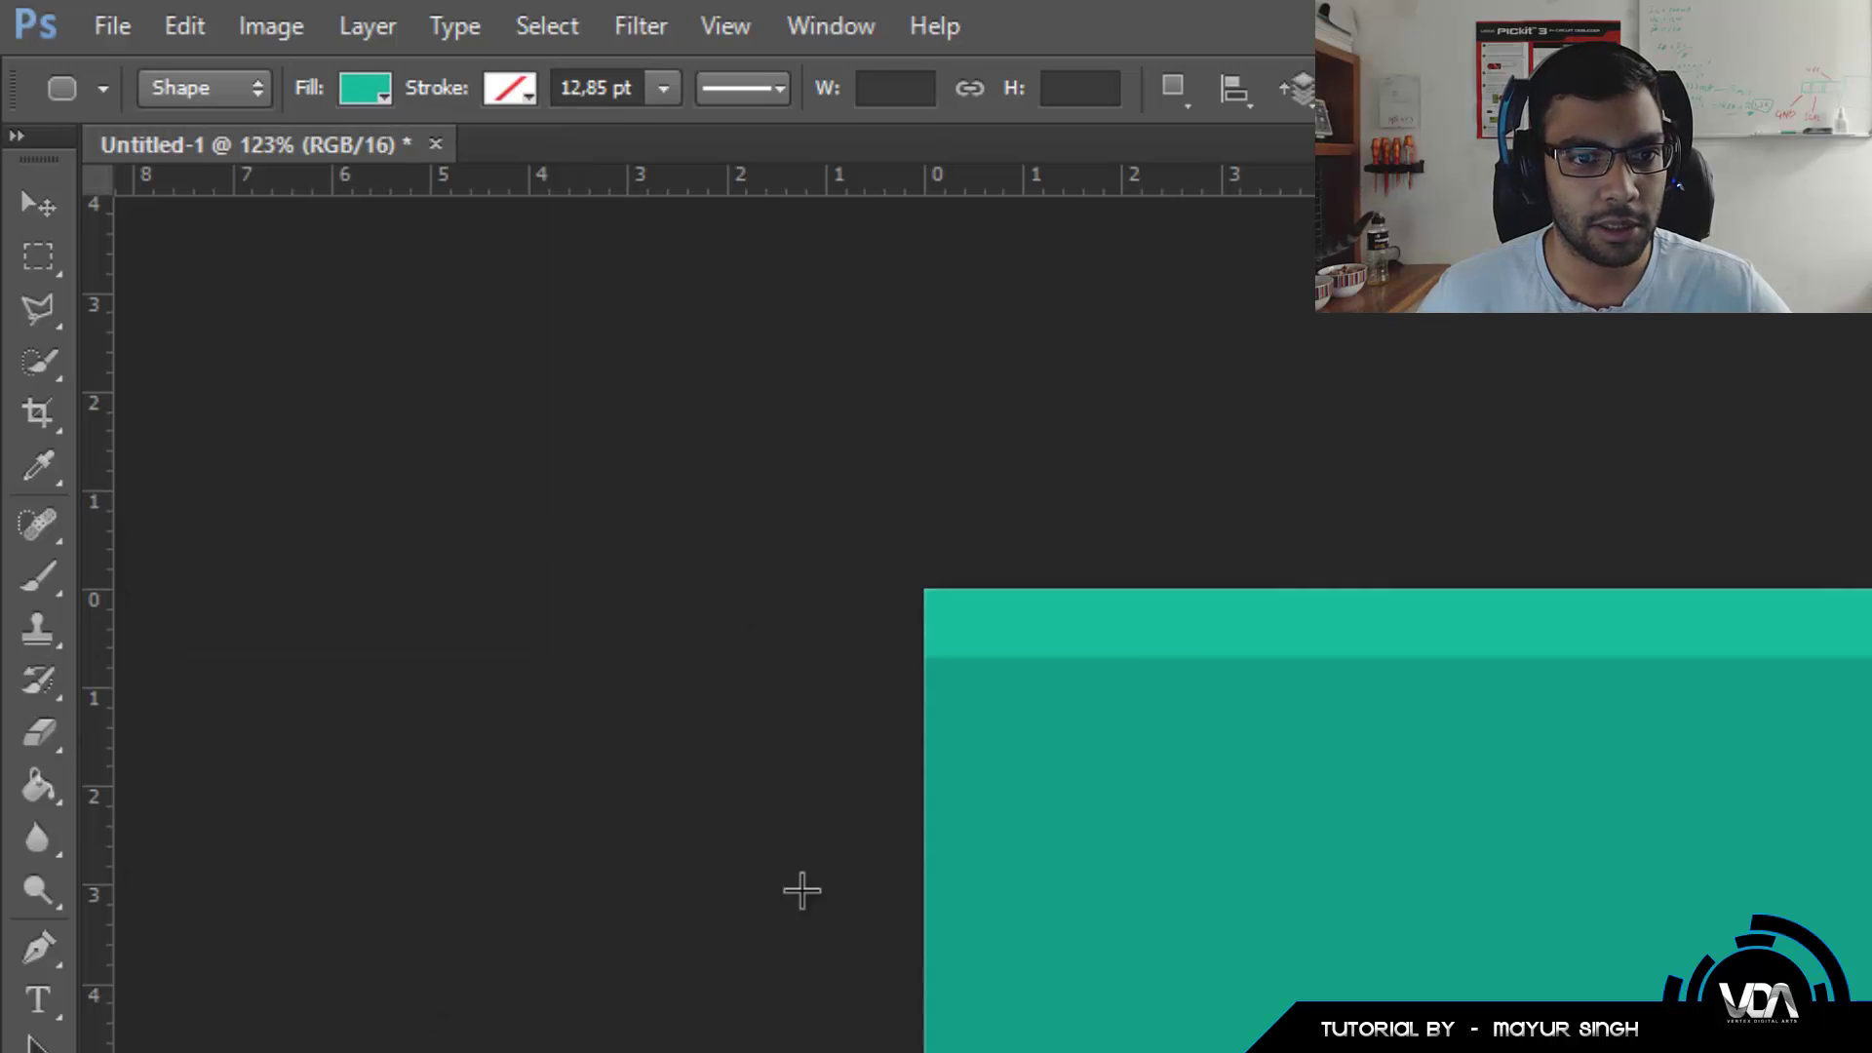
{"action": "left_click_drag", "start_coordinate": [1012, 837], "coordinate": [1871, 907]}
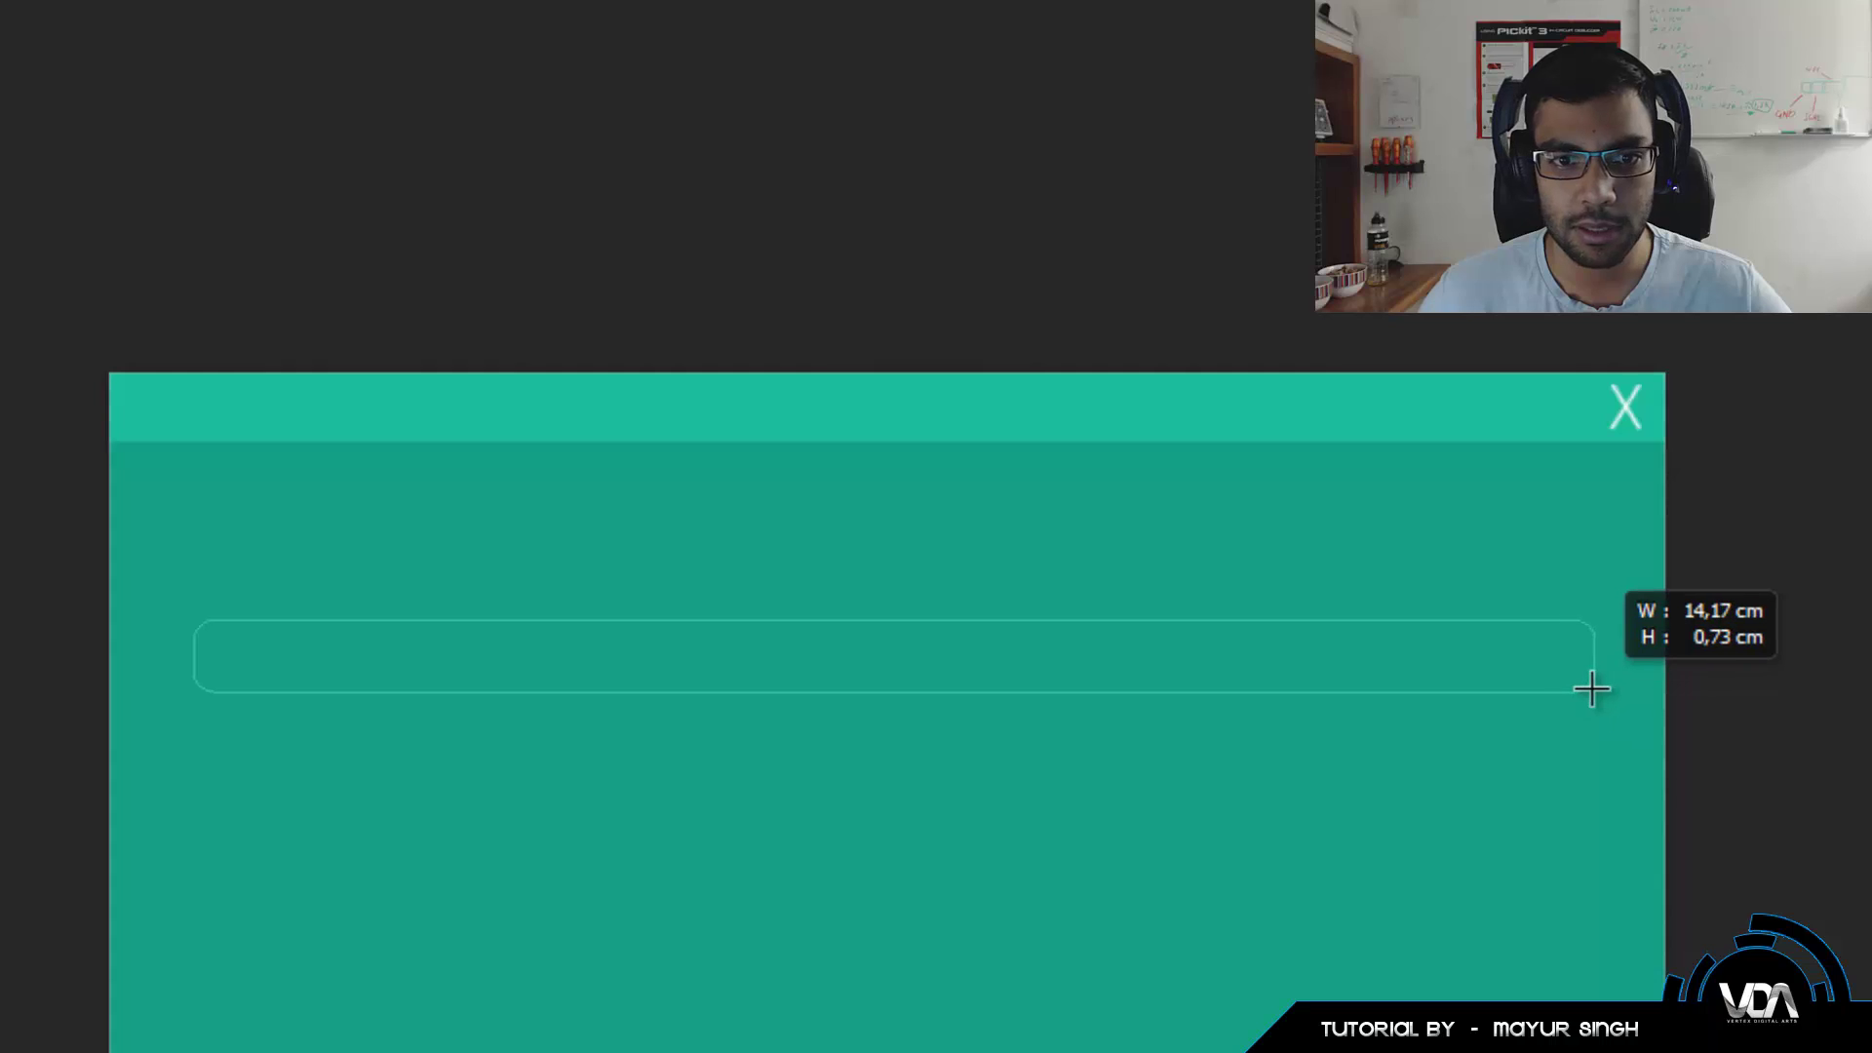
{"action": "left_click_drag", "start_coordinate": [1593, 689], "coordinate": [1594, 690]}
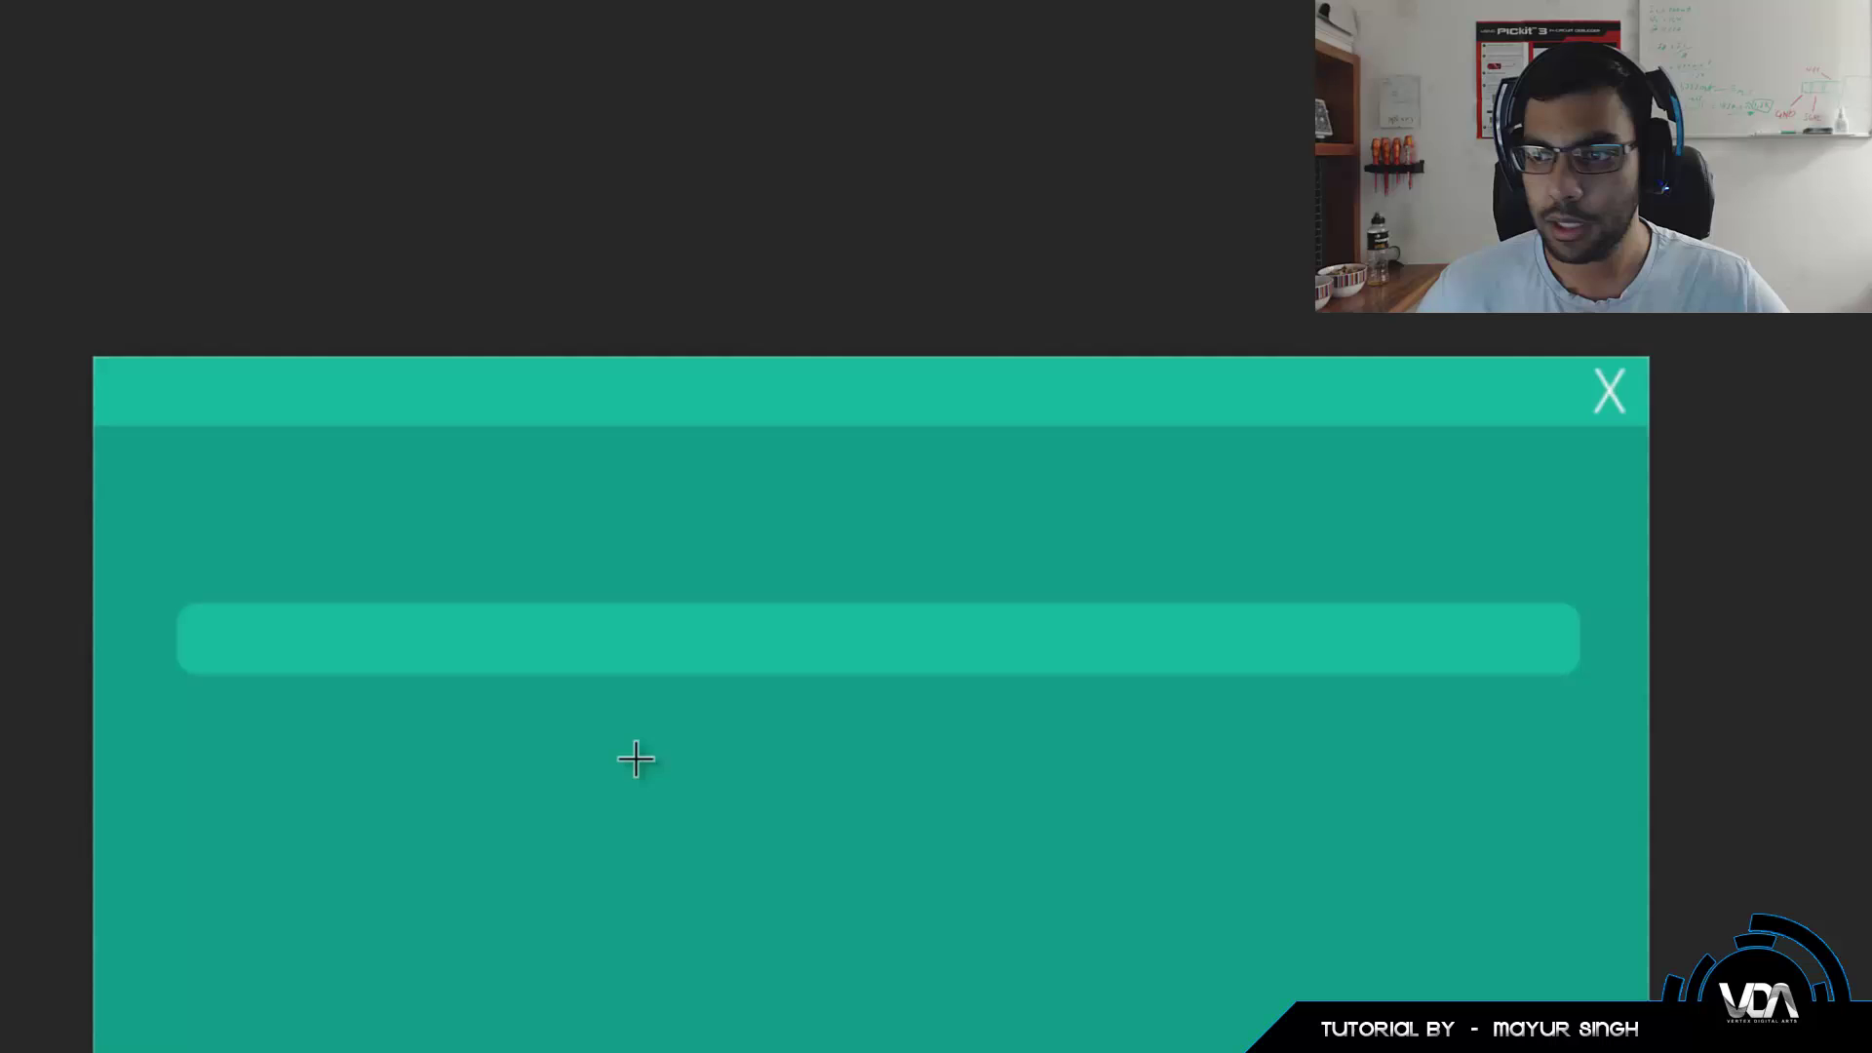
Place a vertical guide at the horizontal centre of the canvas, with Layer 0 selected and the rulers shown.
{"action": "left_click", "coordinate": [1736, 503]}
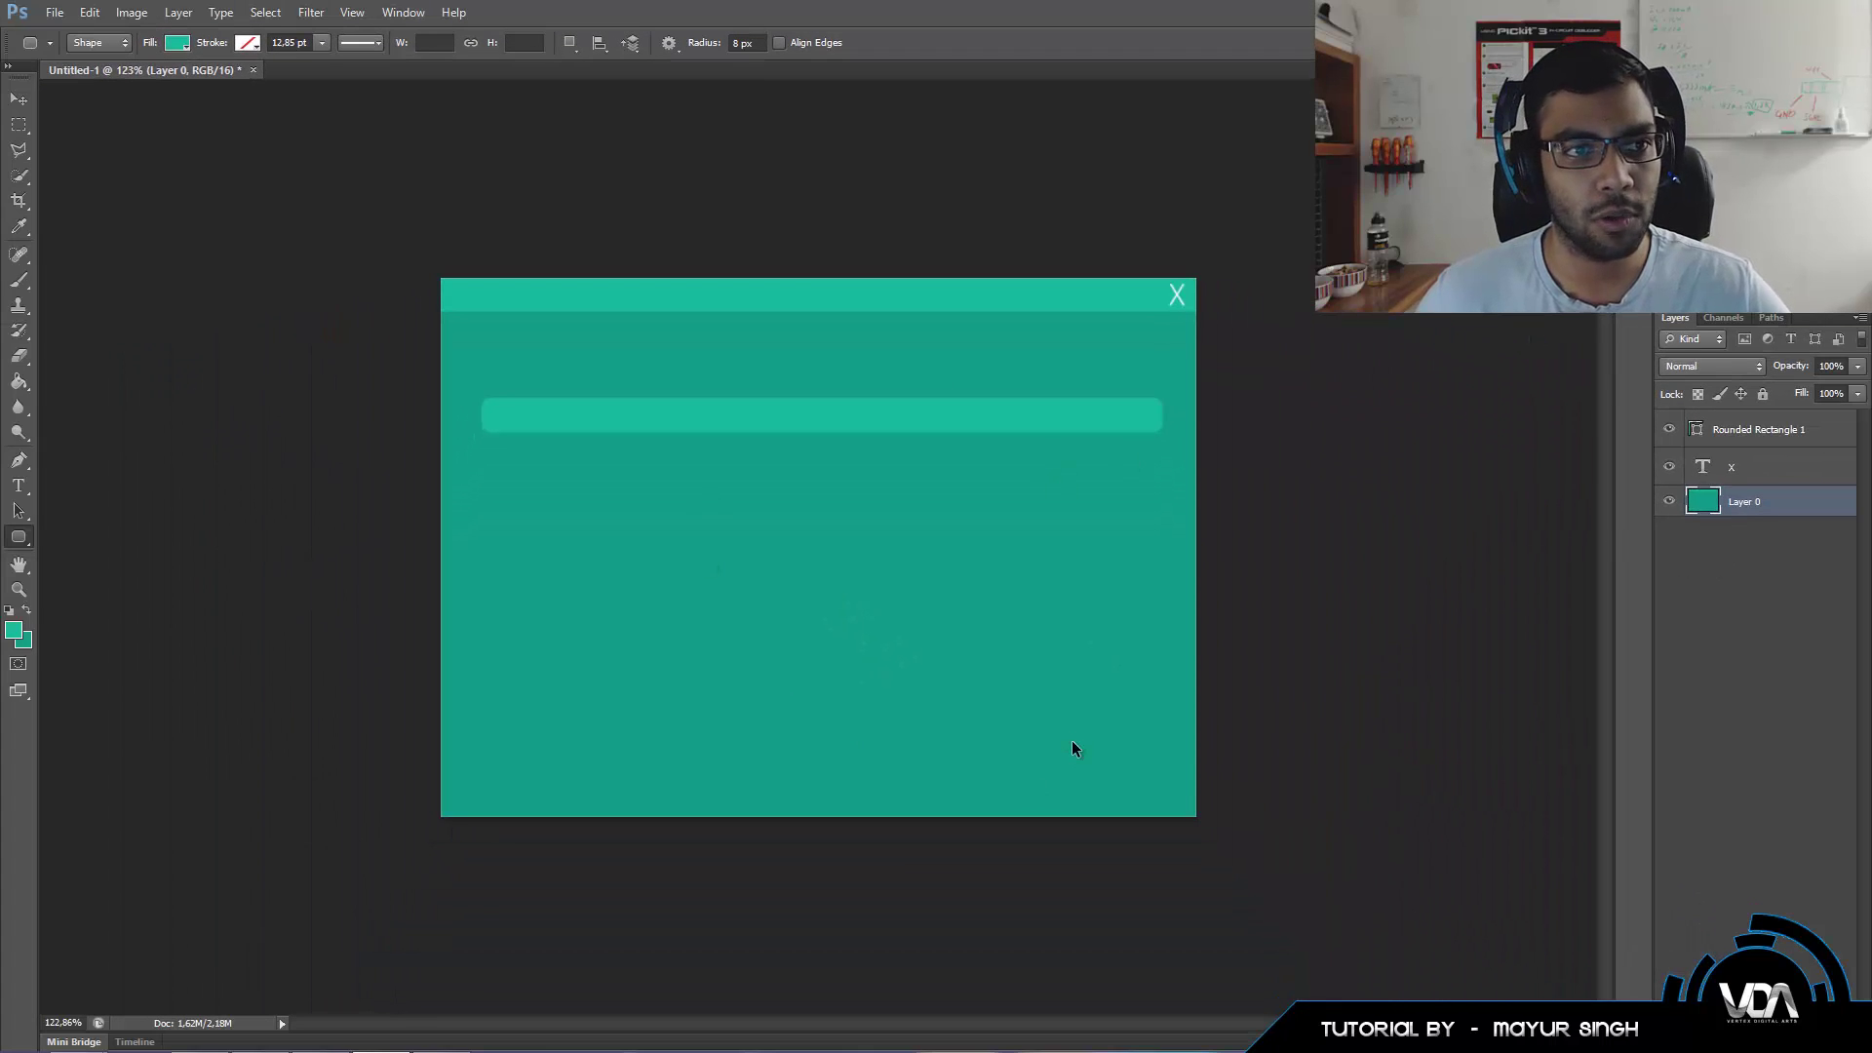
{"action": "key", "text": "ctrl+r"}
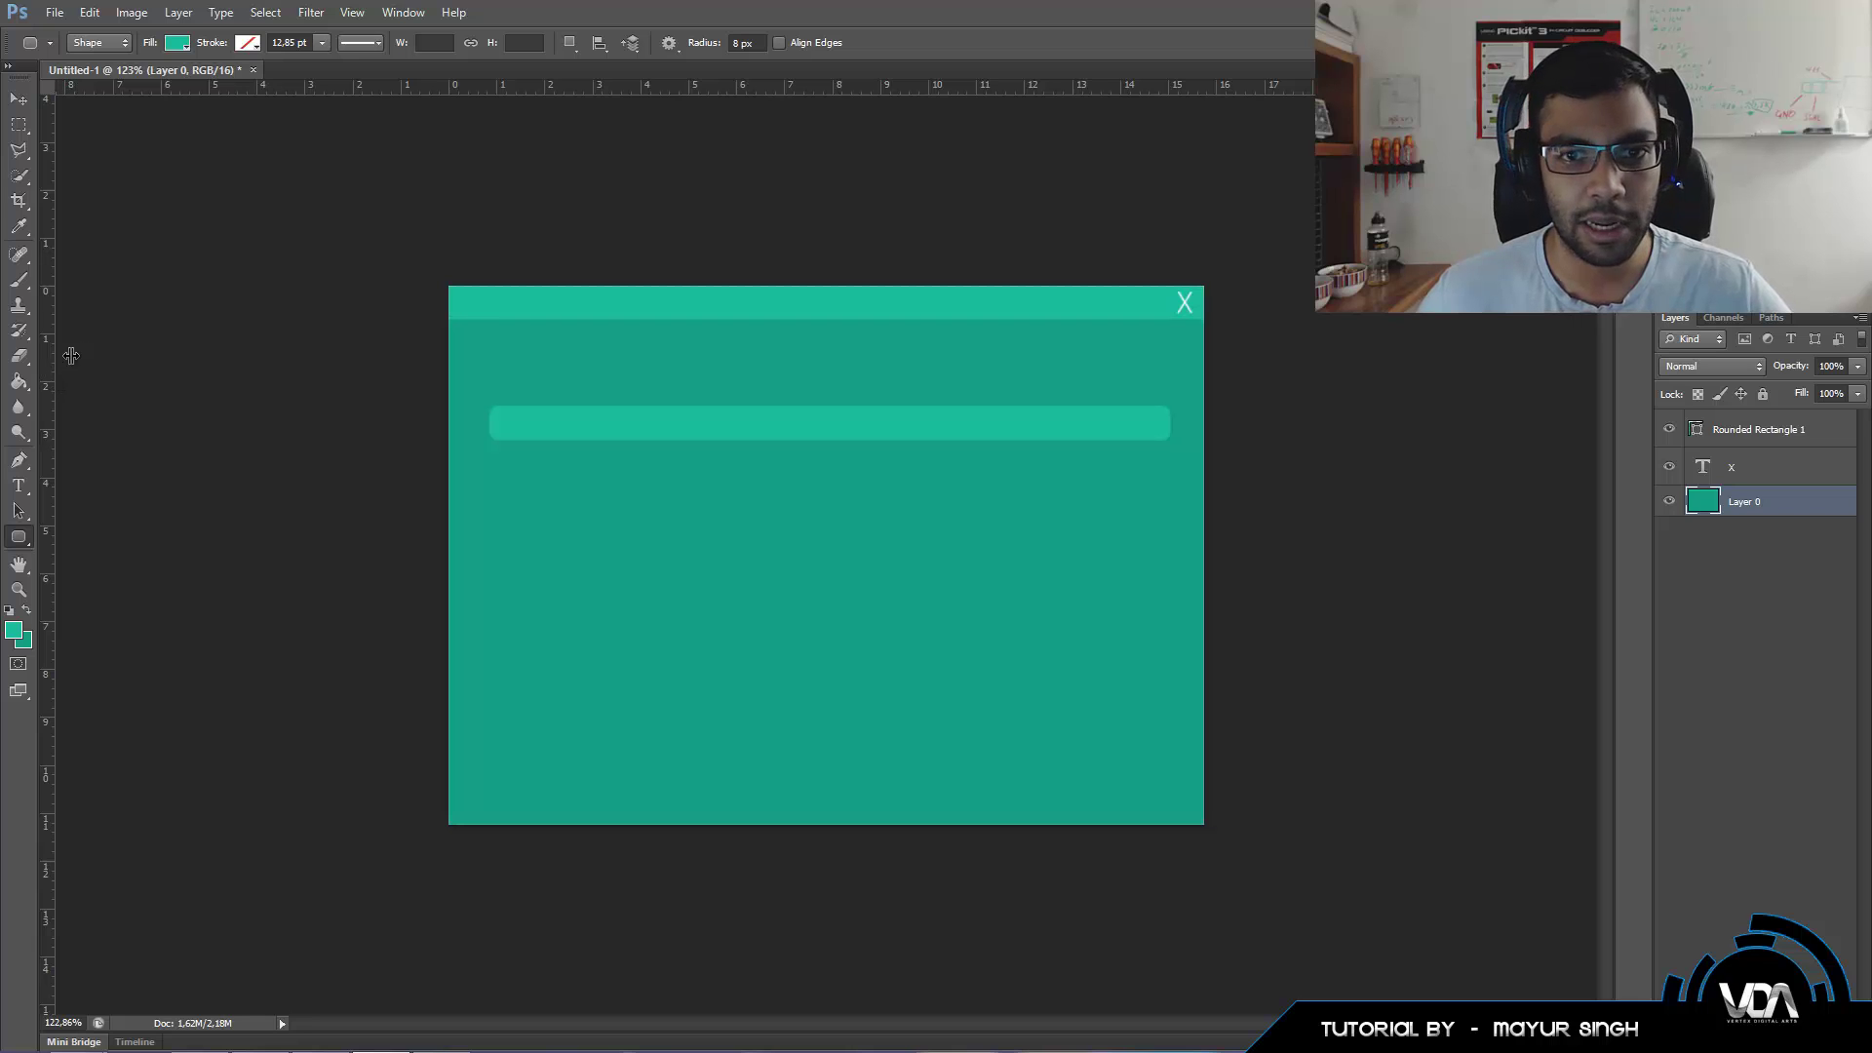
{"action": "left_click_drag", "start_coordinate": [70, 355], "coordinate": [820, 369]}
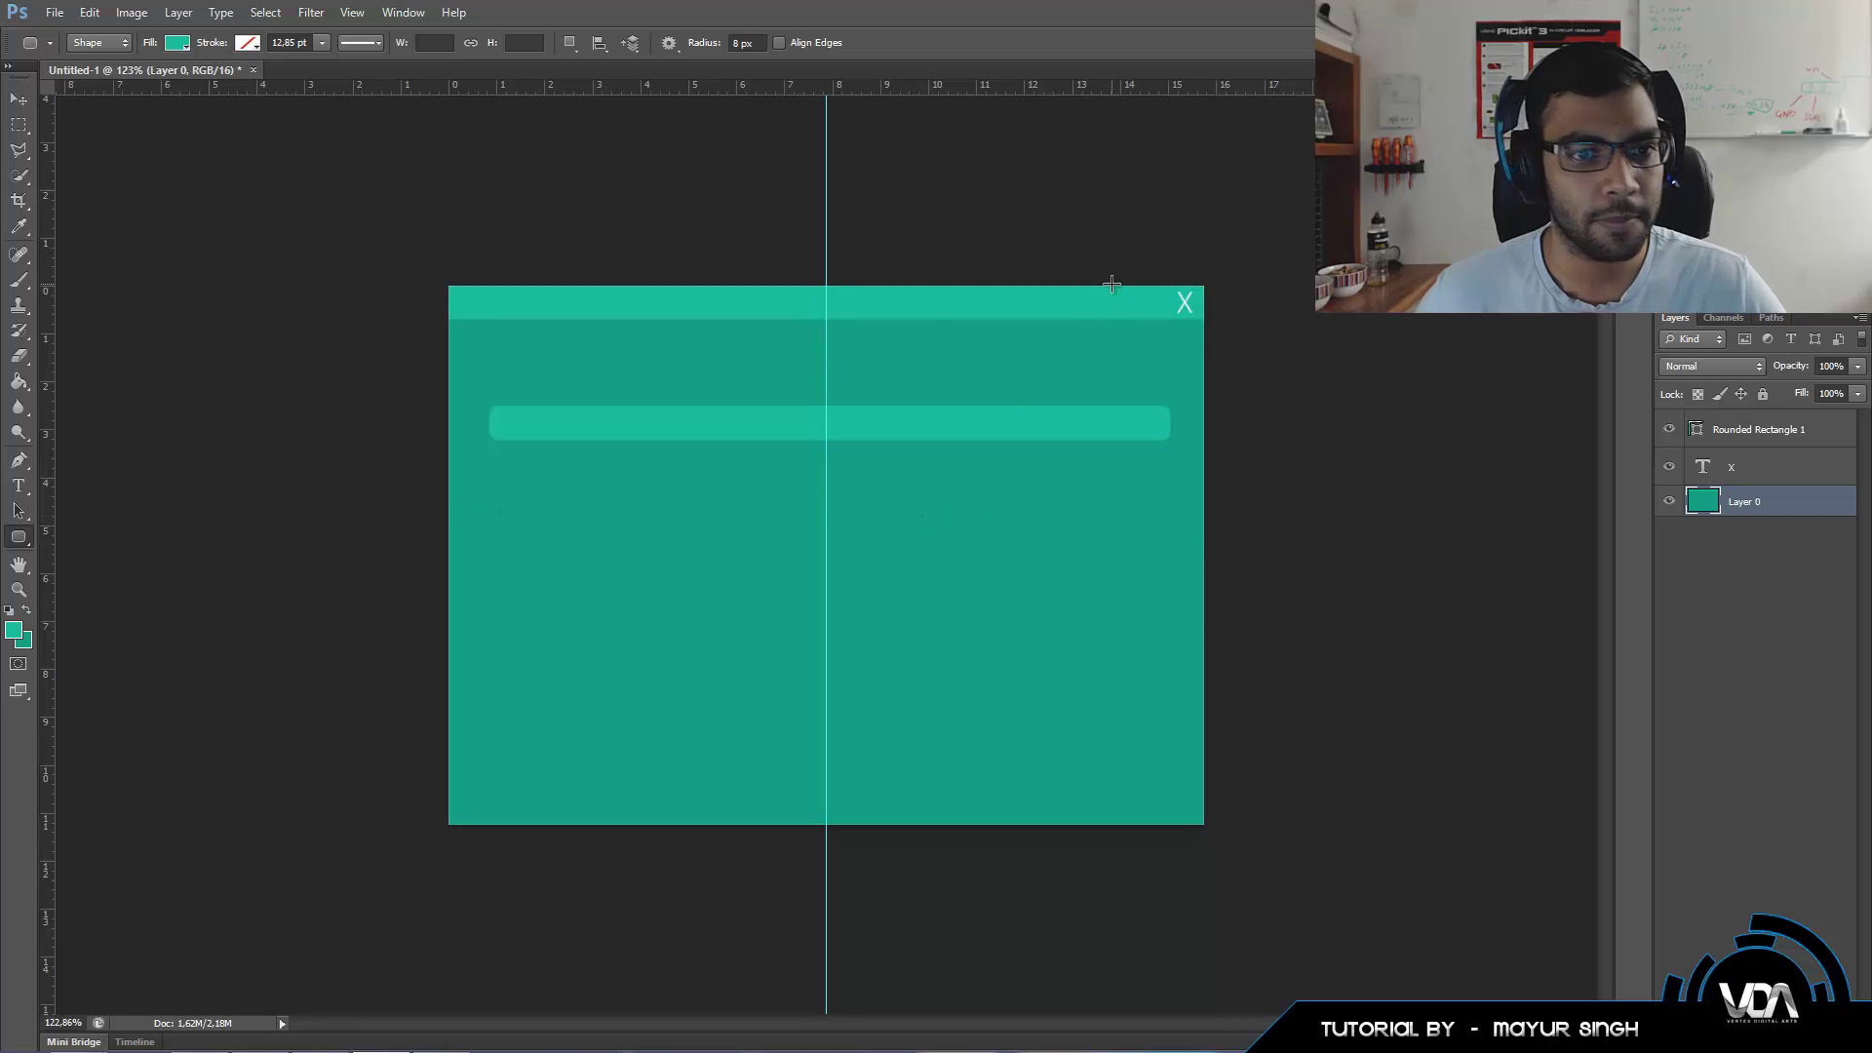
Move the rounded field up closer to the title bar and centre it on the vertical guide.
{"action": "left_click", "coordinate": [23, 103]}
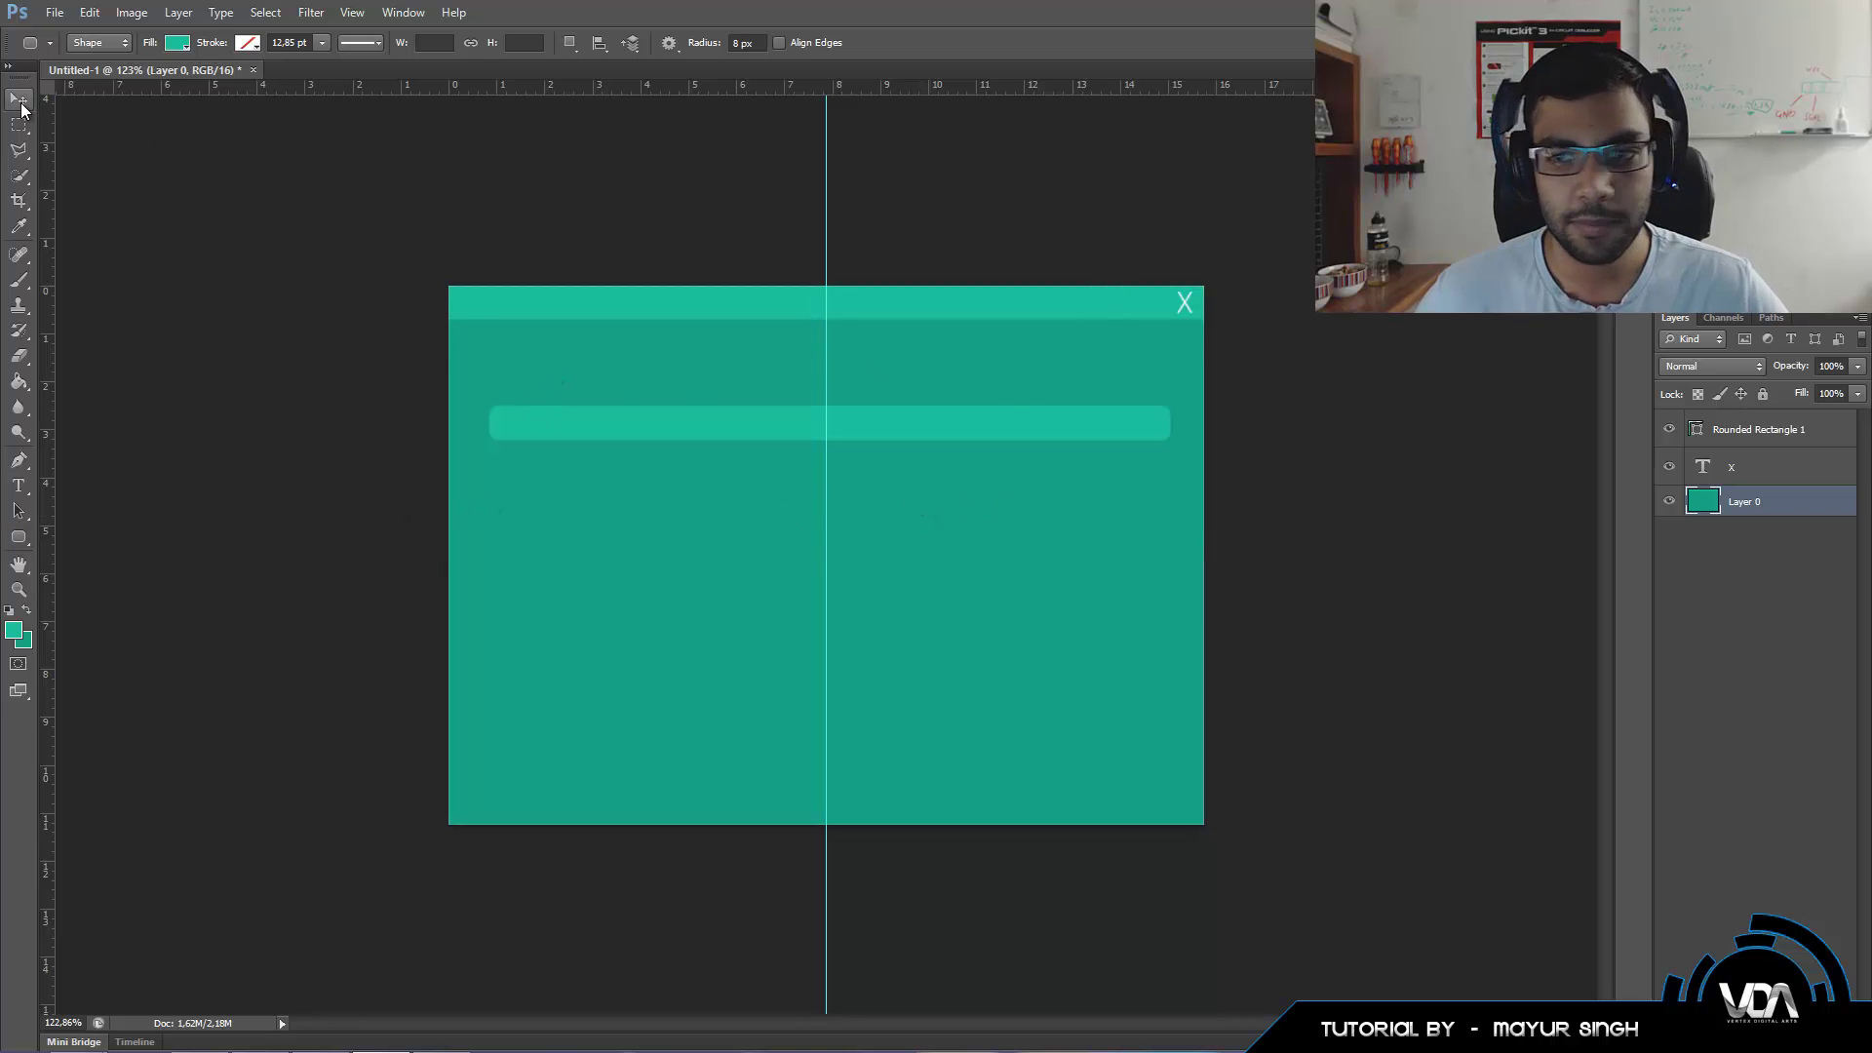
{"action": "left_click", "coordinate": [1736, 441]}
{"action": "left_click_drag", "start_coordinate": [1009, 424], "coordinate": [1003, 393]}
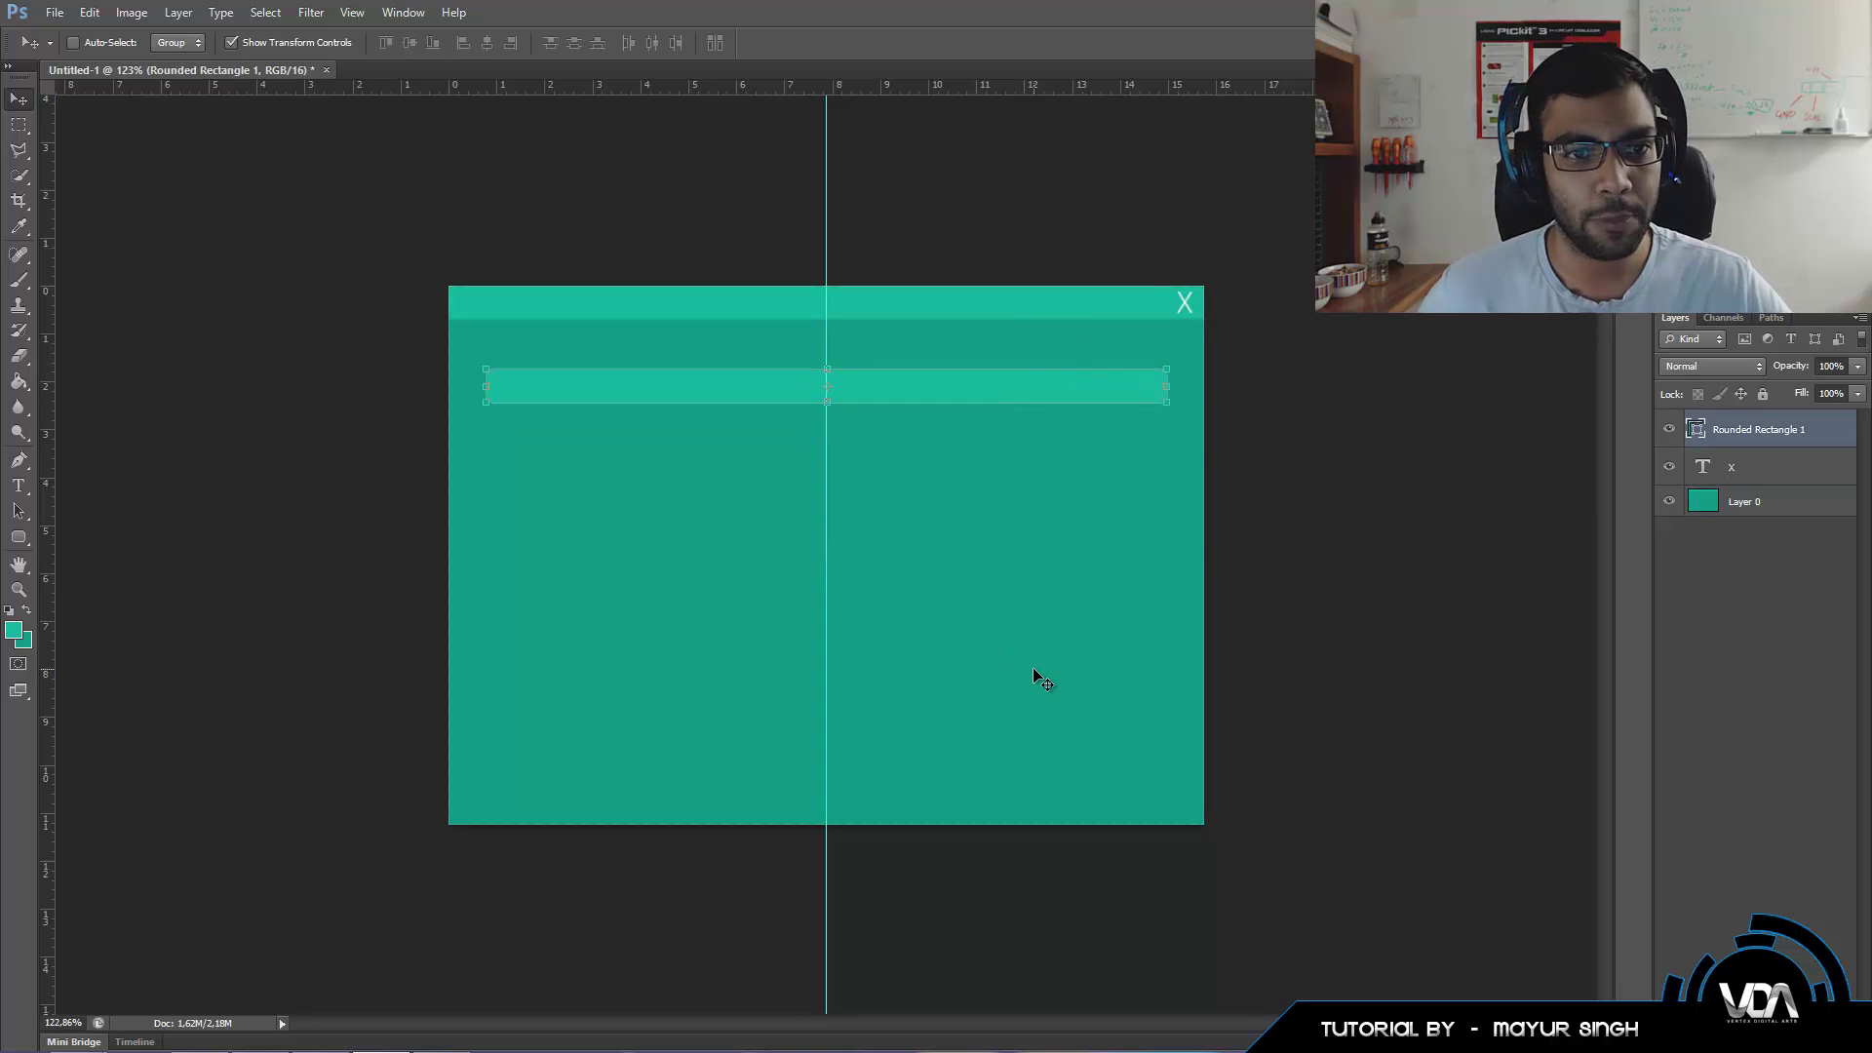
Add a white TO: label in Segoe UI Light, 18 pt, just above the start of the rounded field.
{"action": "key", "text": "t"}
{"action": "left_click", "coordinate": [488, 359]}
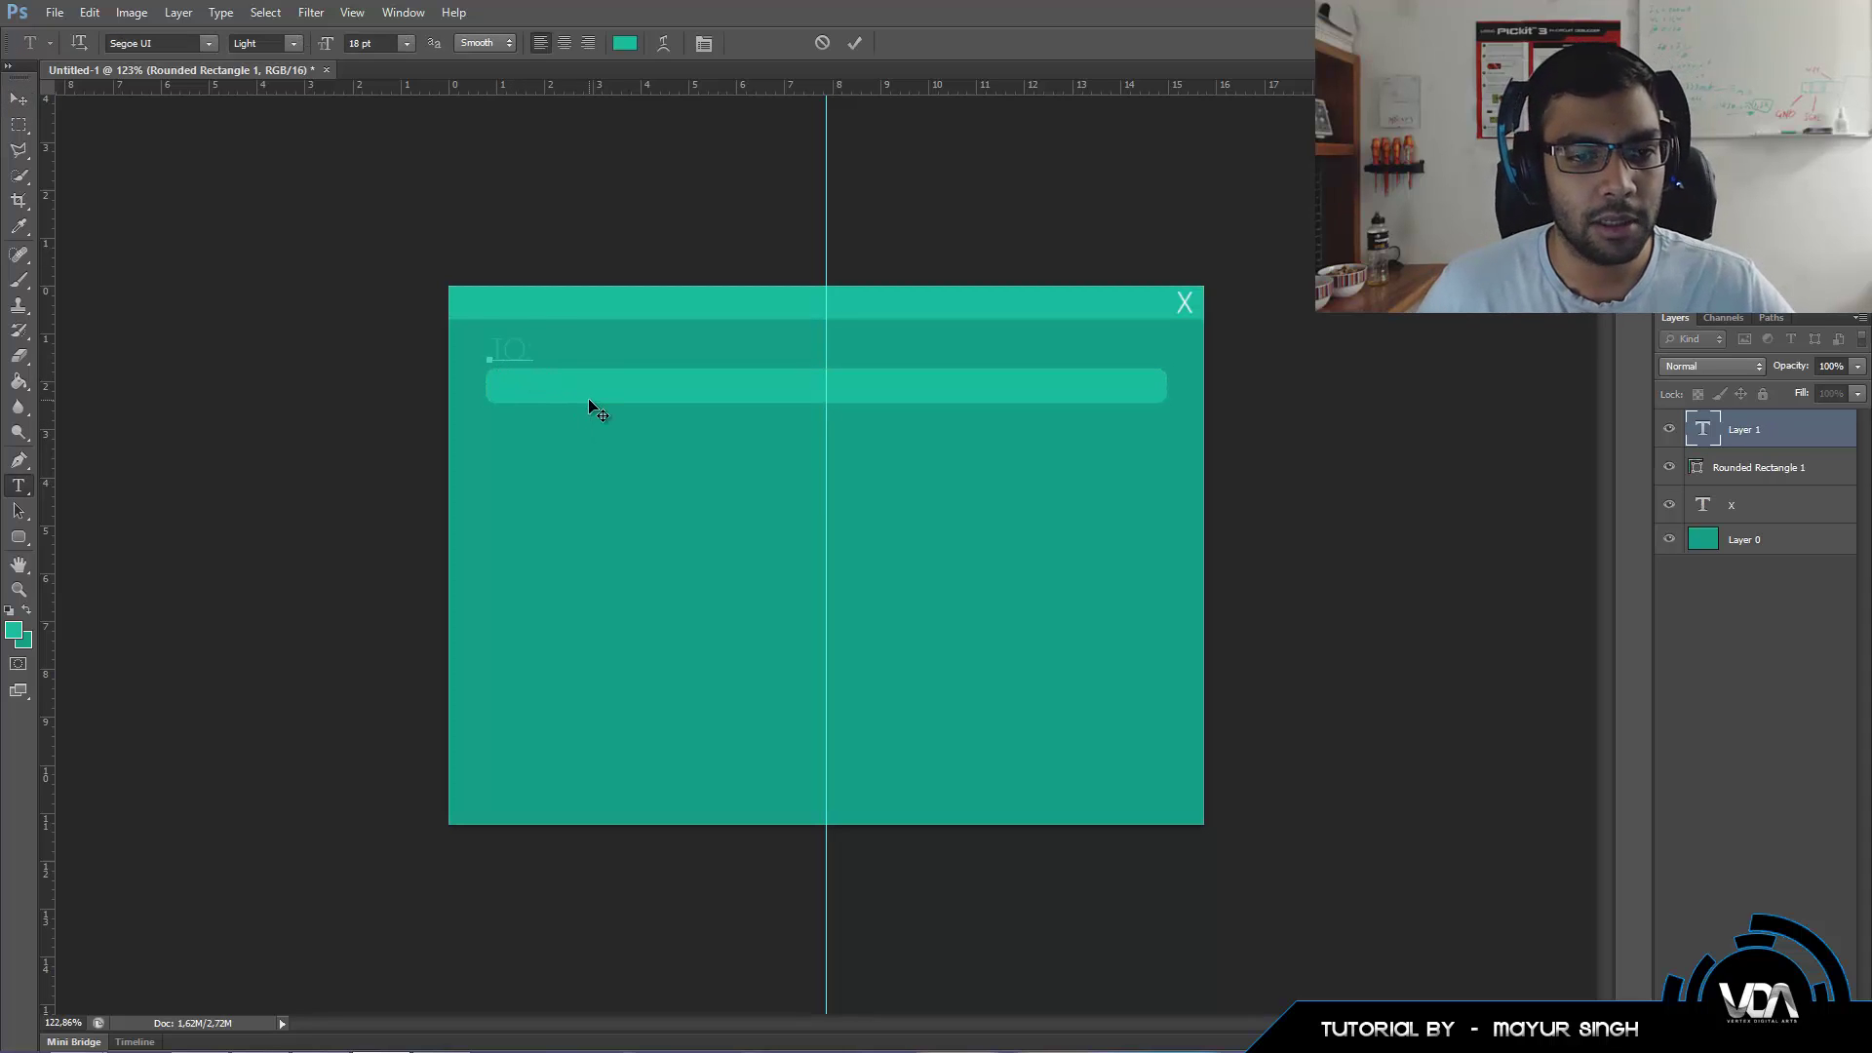
{"action": "type", "text": "ID"}
{"action": "double_click", "coordinate": [517, 359]}
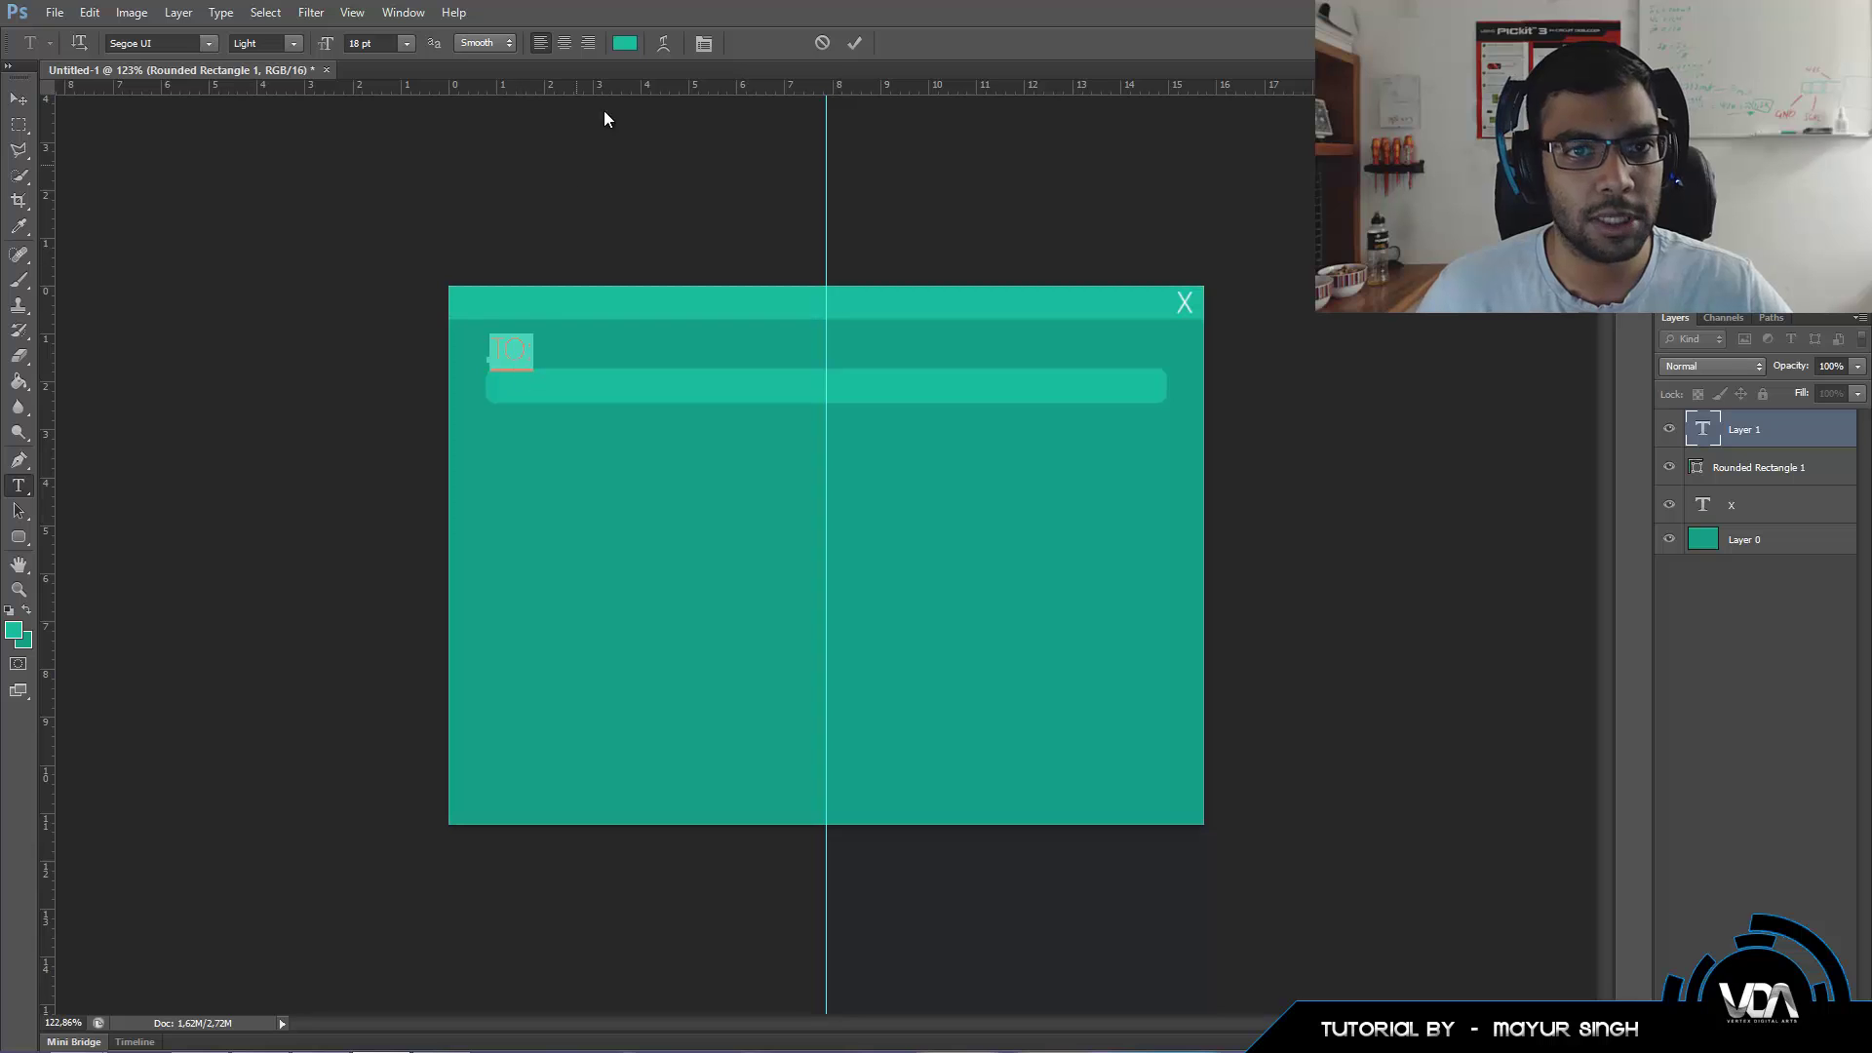
{"action": "left_click", "coordinate": [624, 43]}
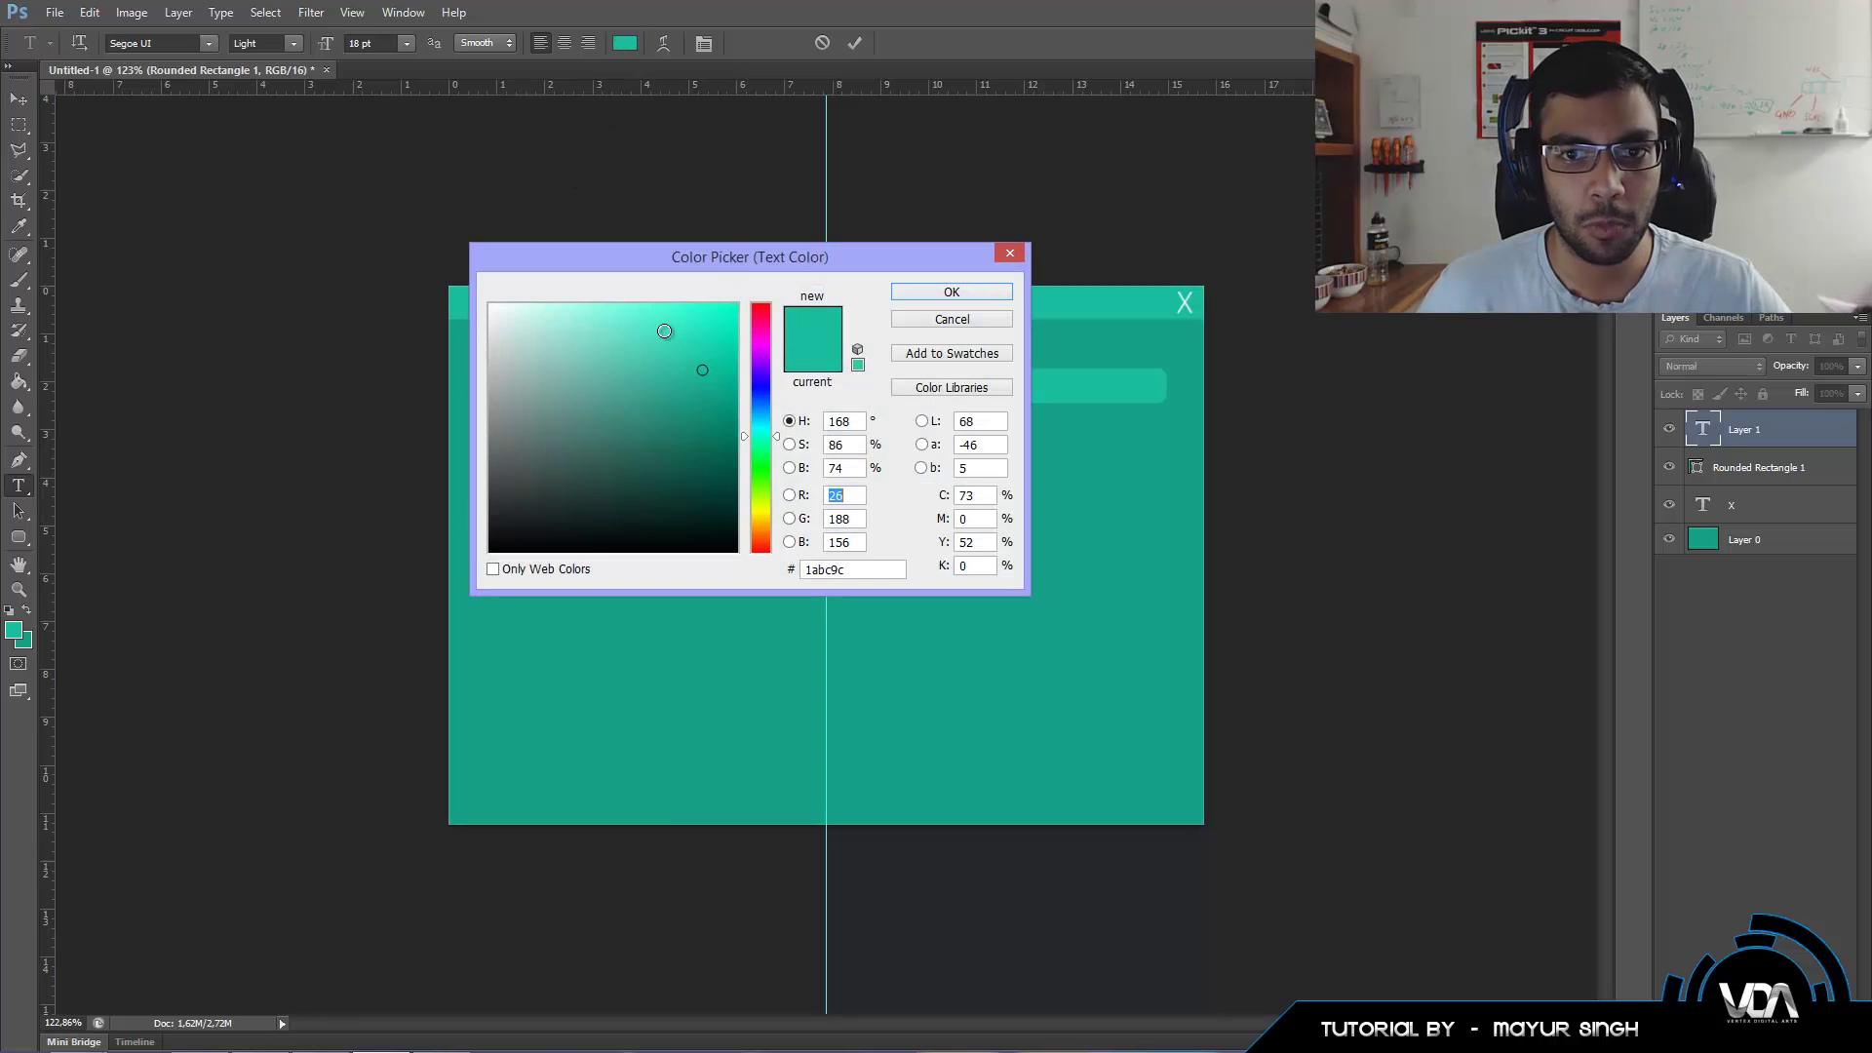
{"action": "left_click", "coordinate": [952, 292]}
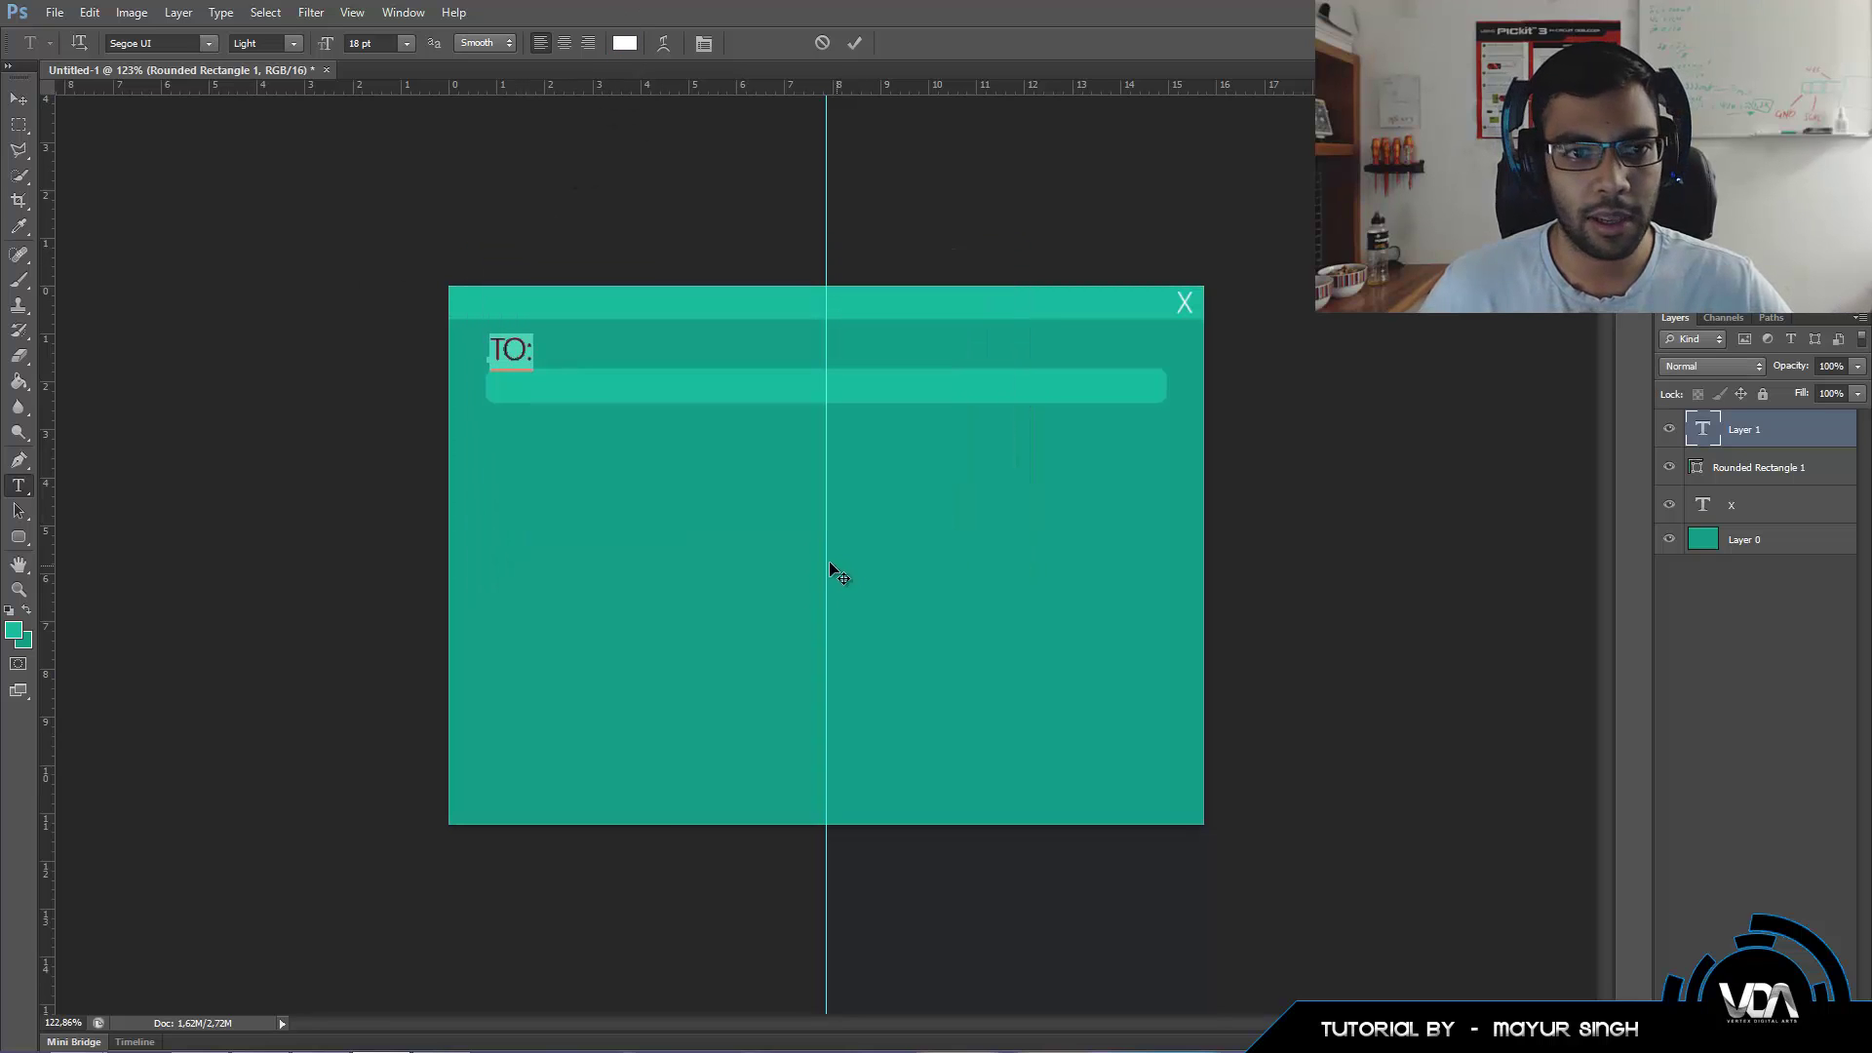
{"action": "left_click", "coordinate": [1730, 614]}
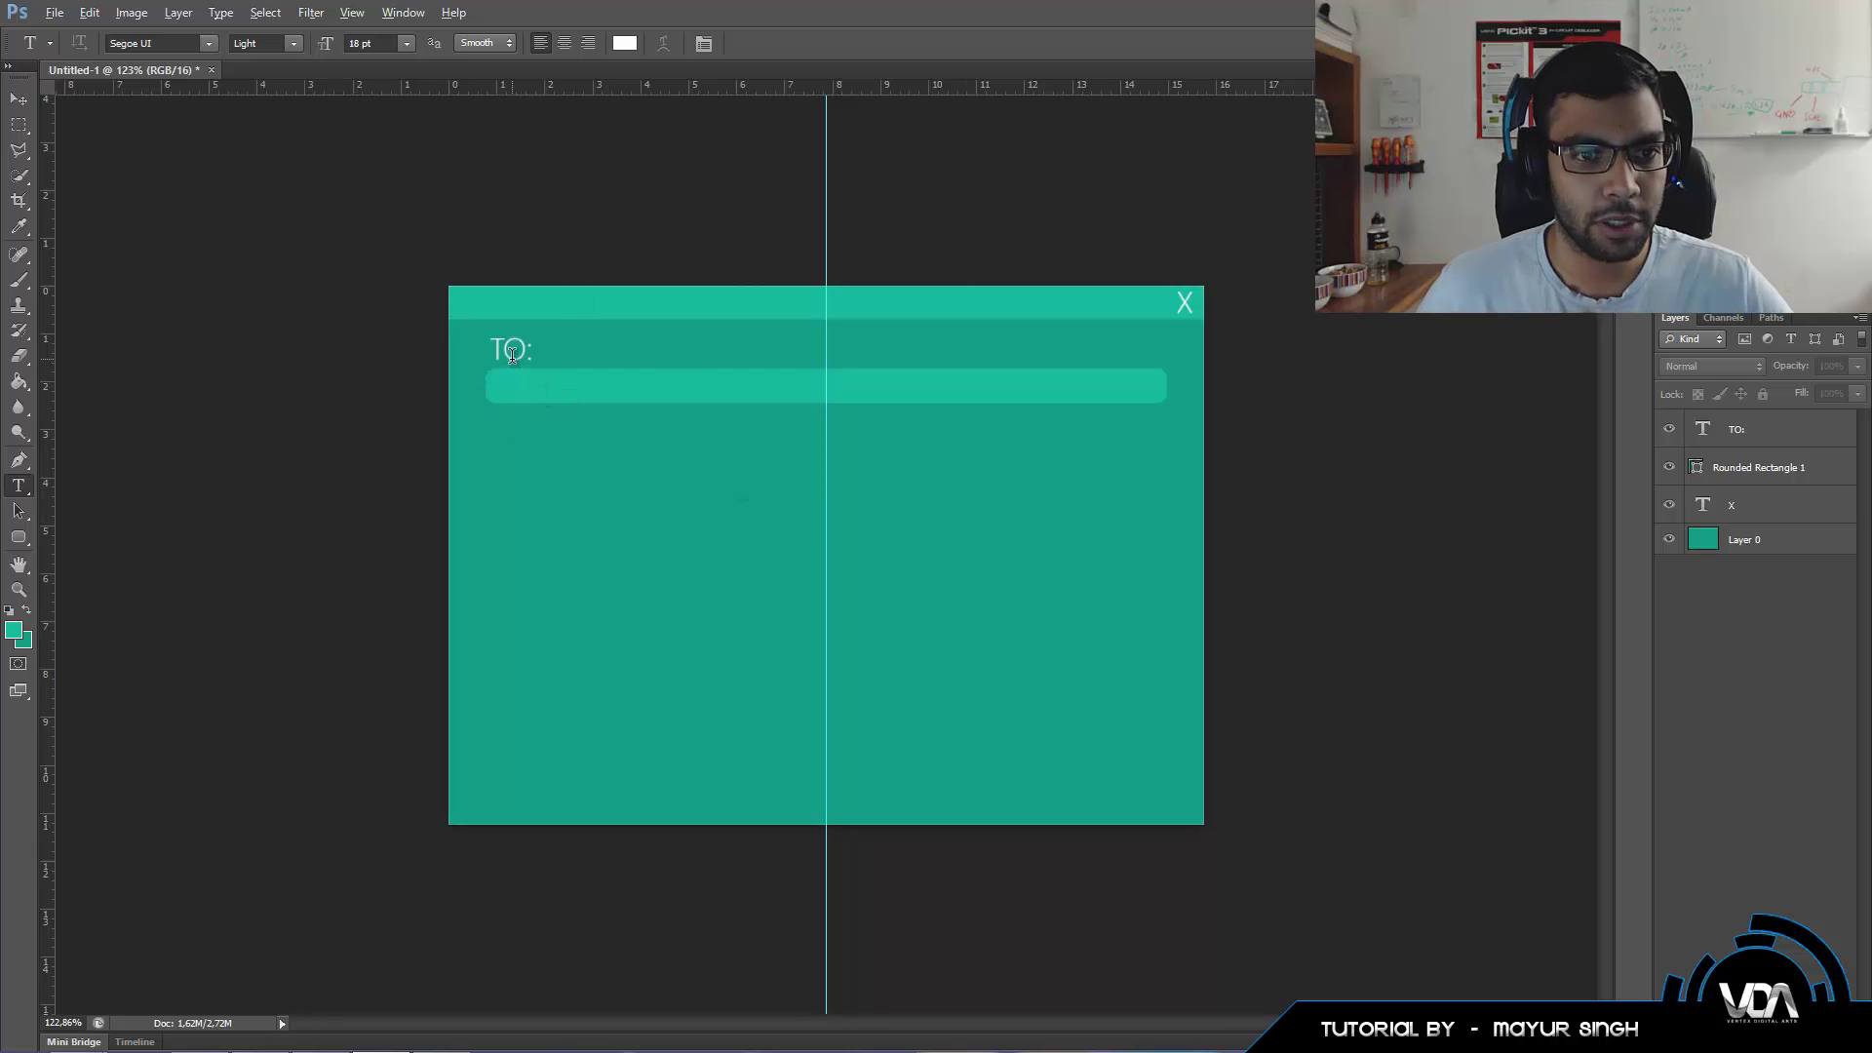
Place a vertical guide along the rounded field's left edge, with the Rounded Rectangle 1 layer selected.
{"action": "scroll", "coordinate": [369, 297], "scroll_direction": "up", "scroll_amount": 5}
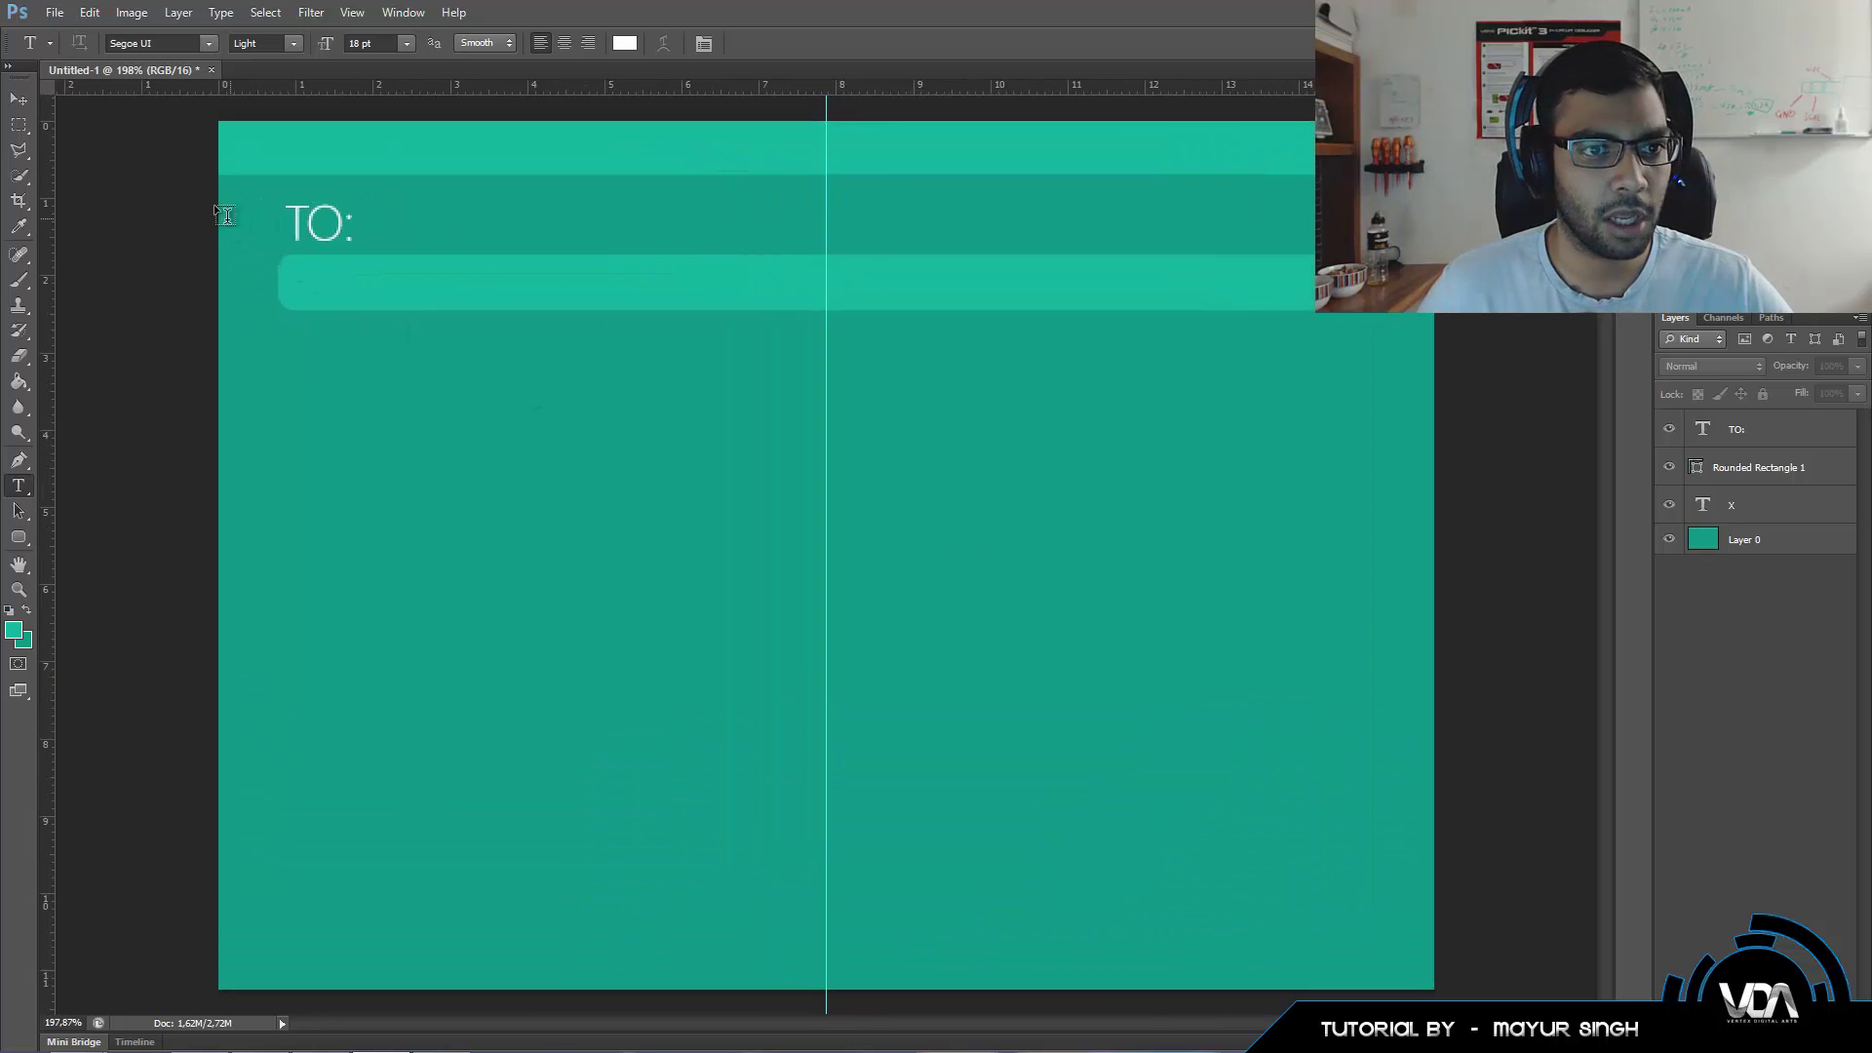
{"action": "scroll", "coordinate": [202, 202], "scroll_direction": "up", "scroll_amount": 1}
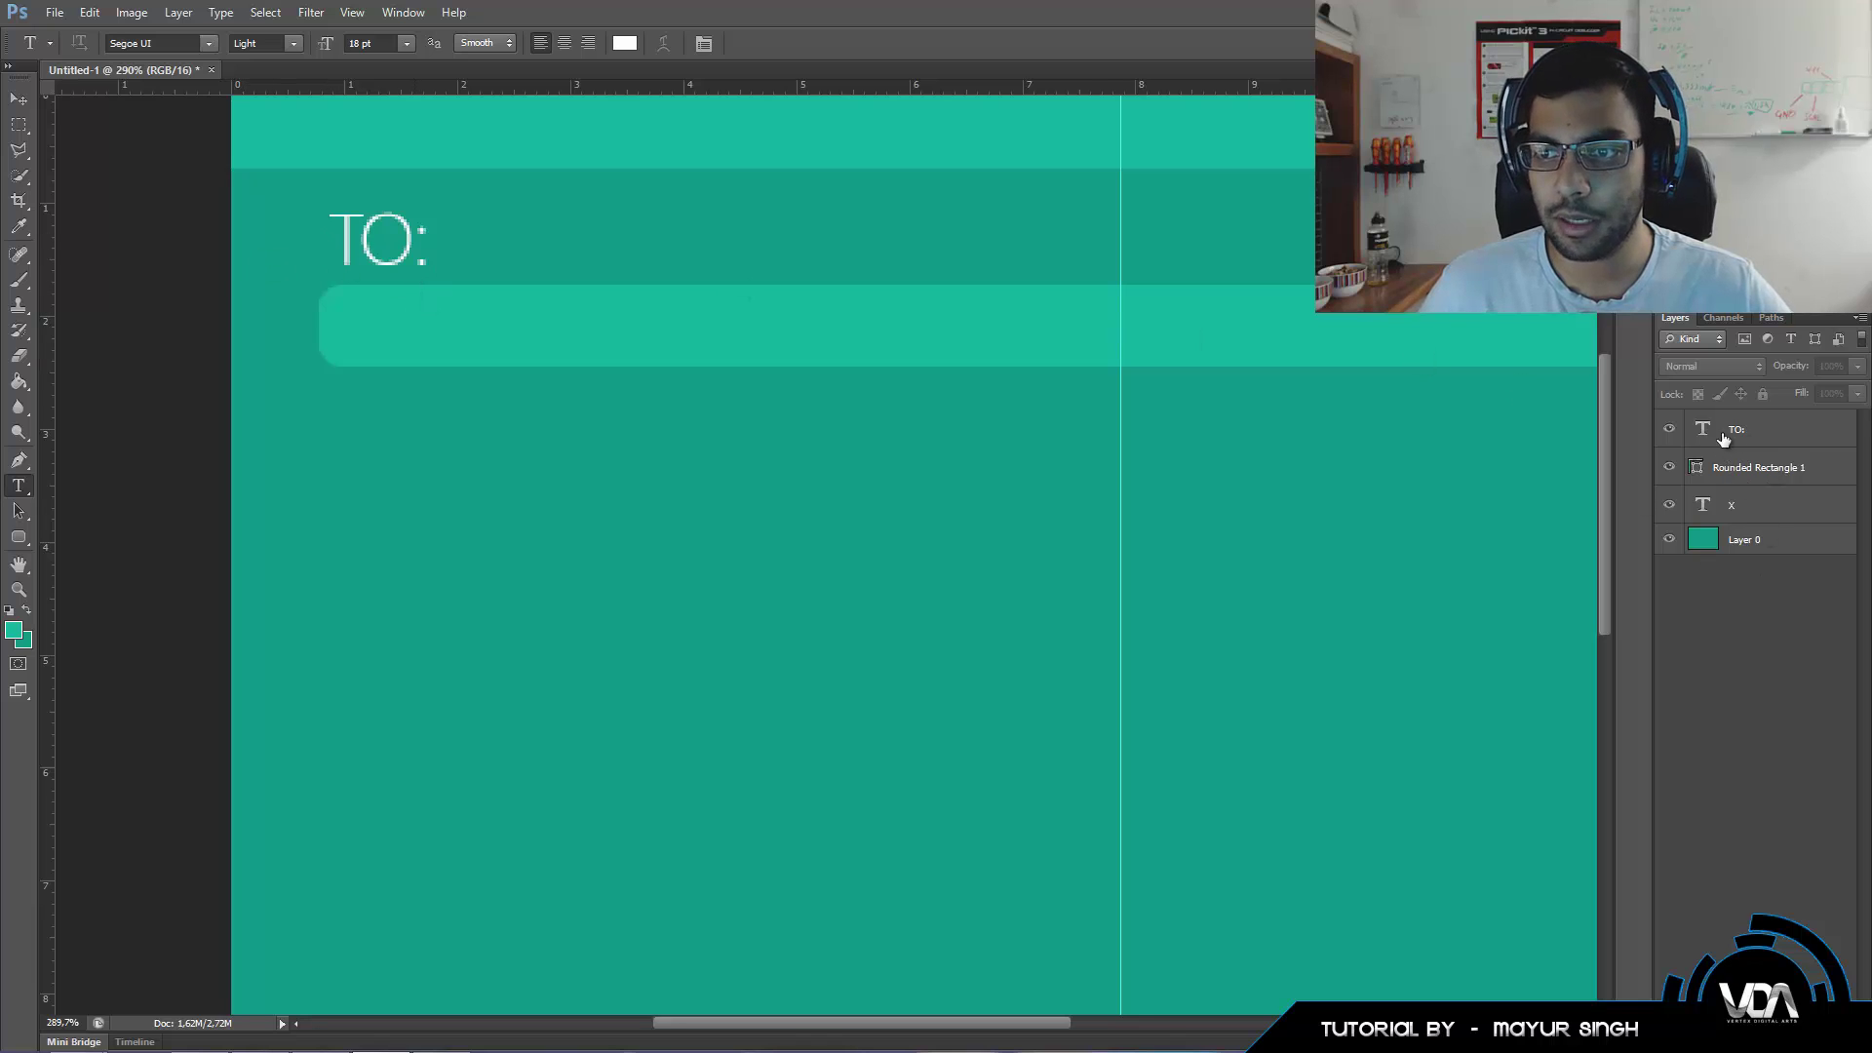
{"action": "left_click", "coordinate": [1770, 479]}
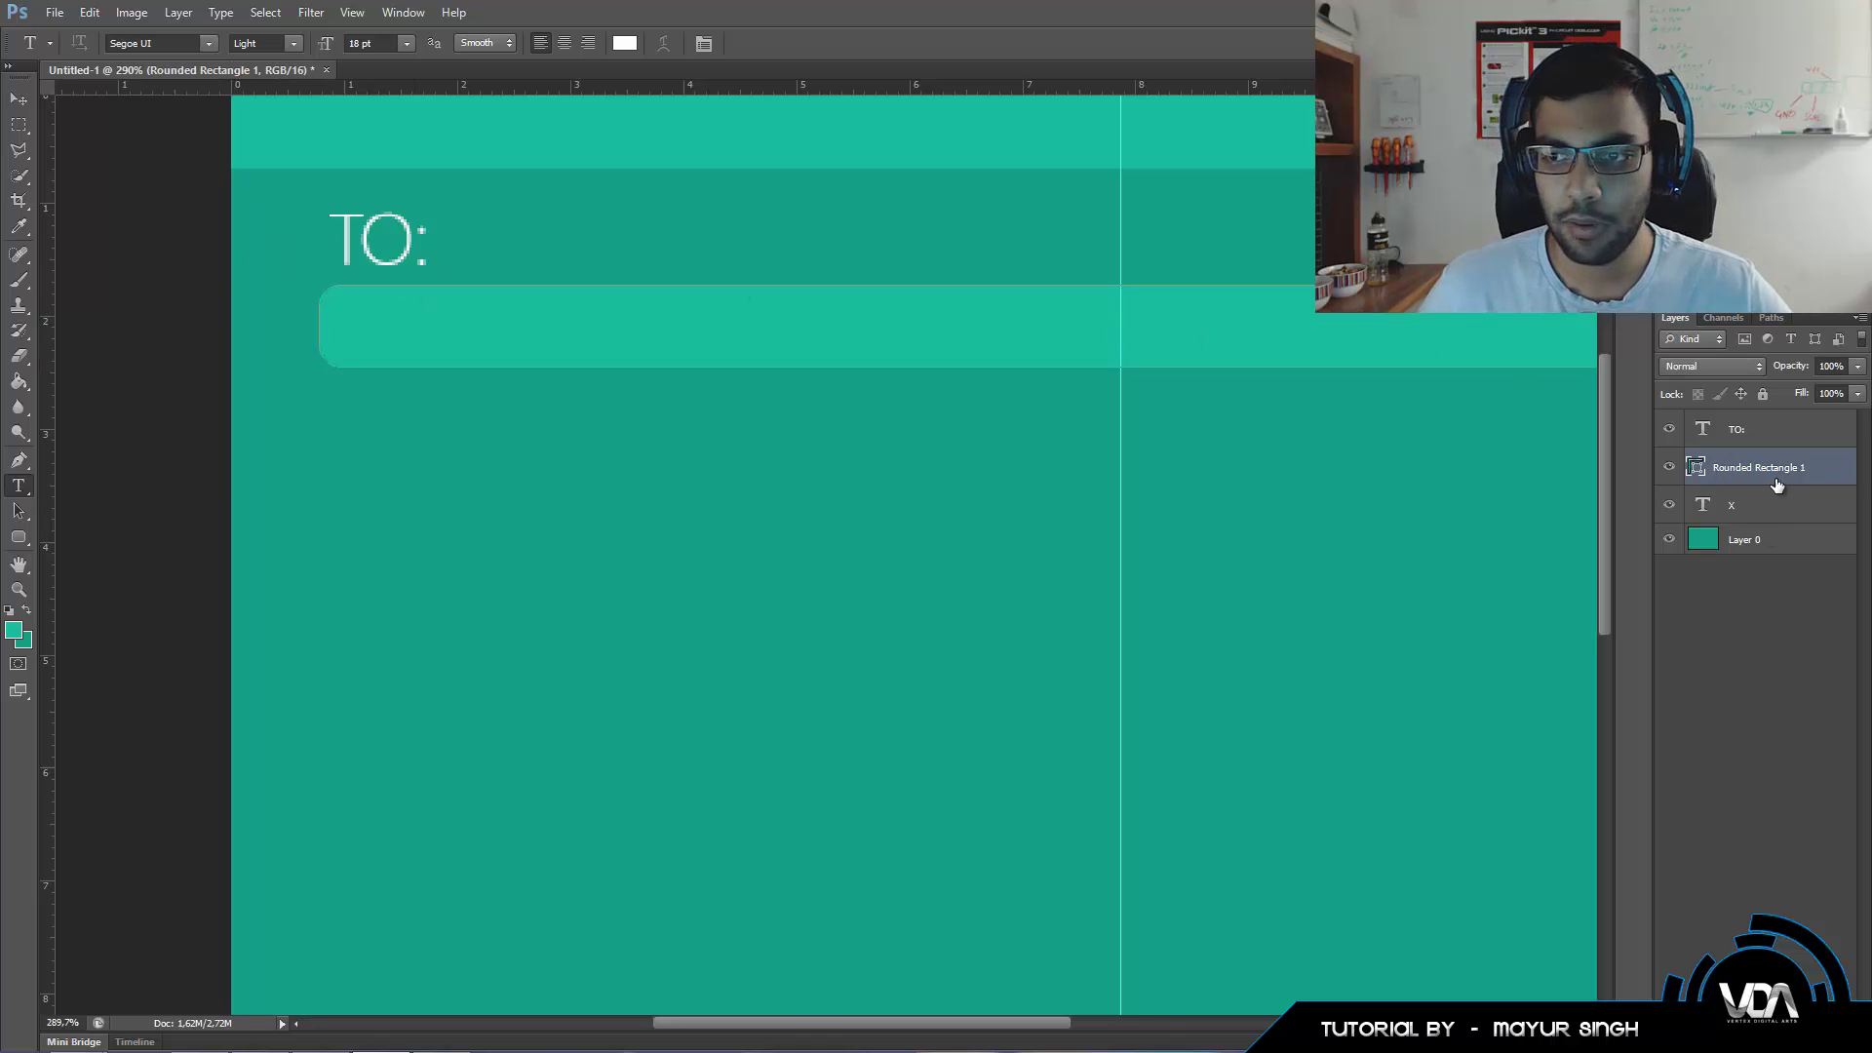
{"action": "left_click_drag", "start_coordinate": [47, 338], "coordinate": [318, 351]}
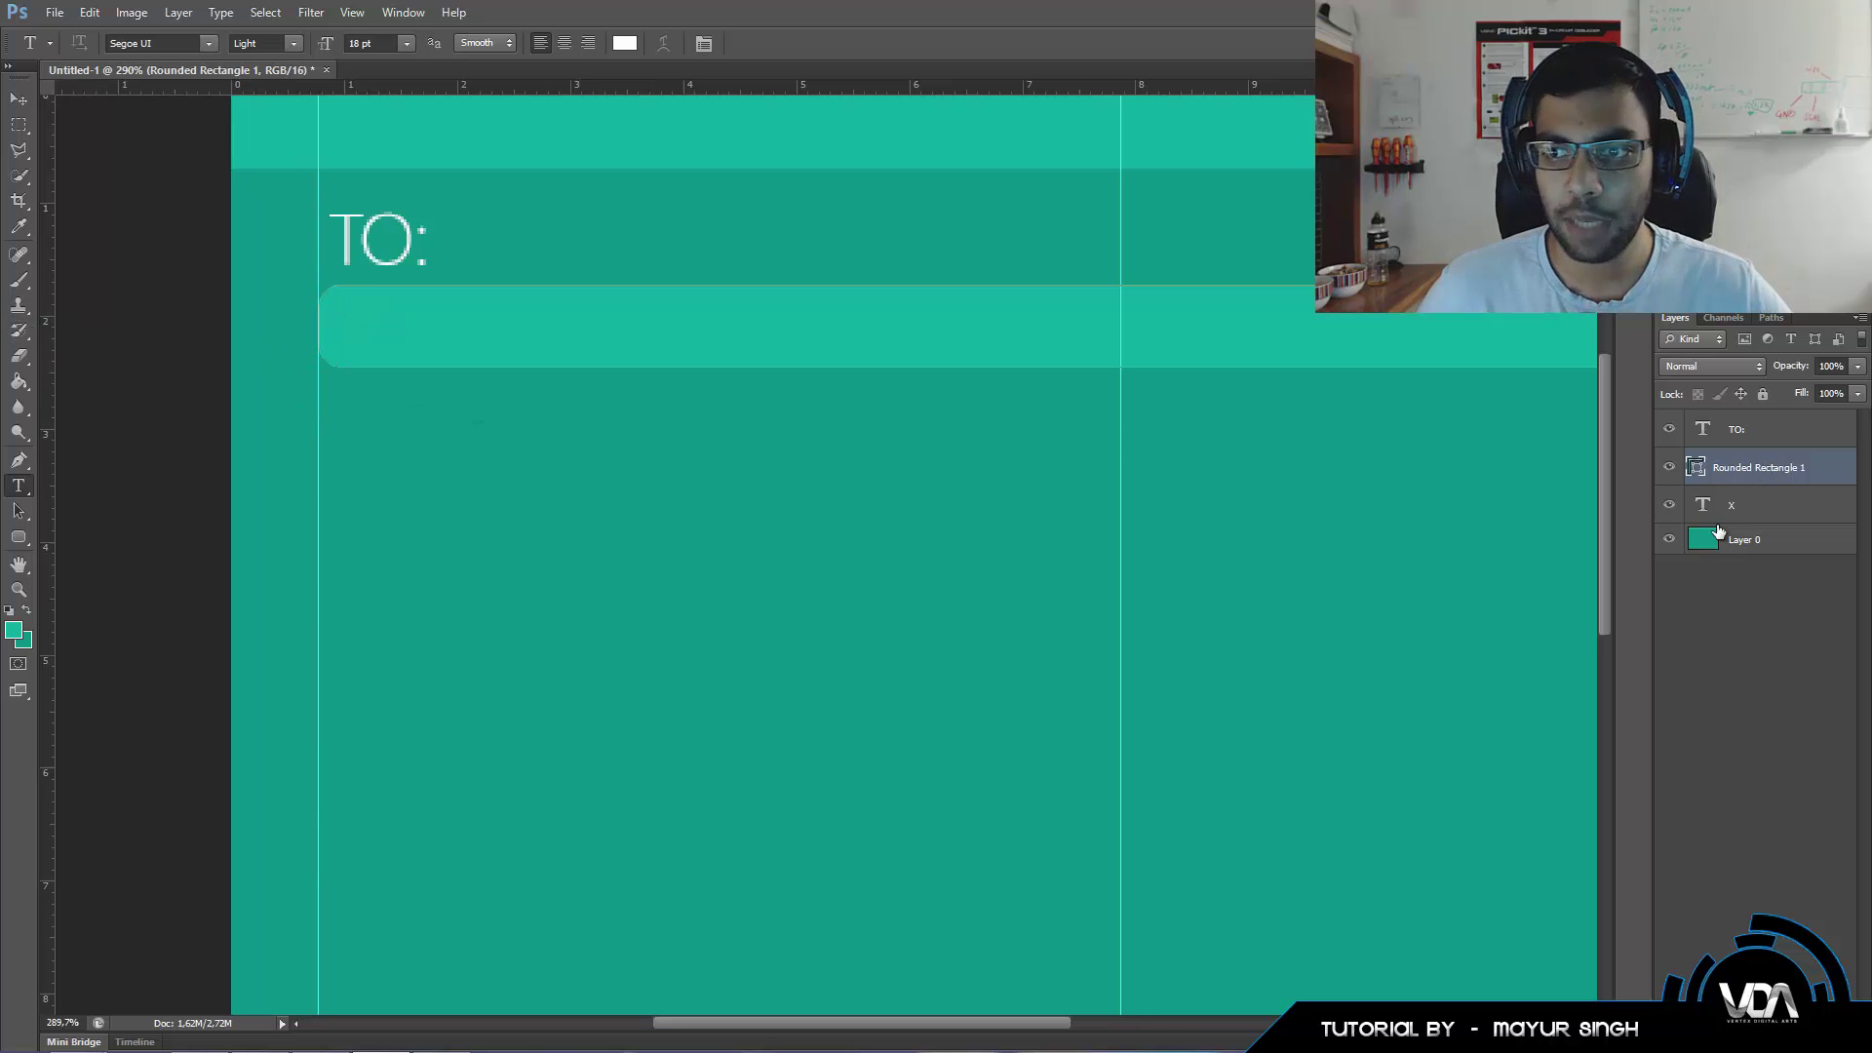
Move the TO: label so that its left edge aligns with the guide at the field's left edge.
{"action": "left_click", "coordinate": [1755, 430]}
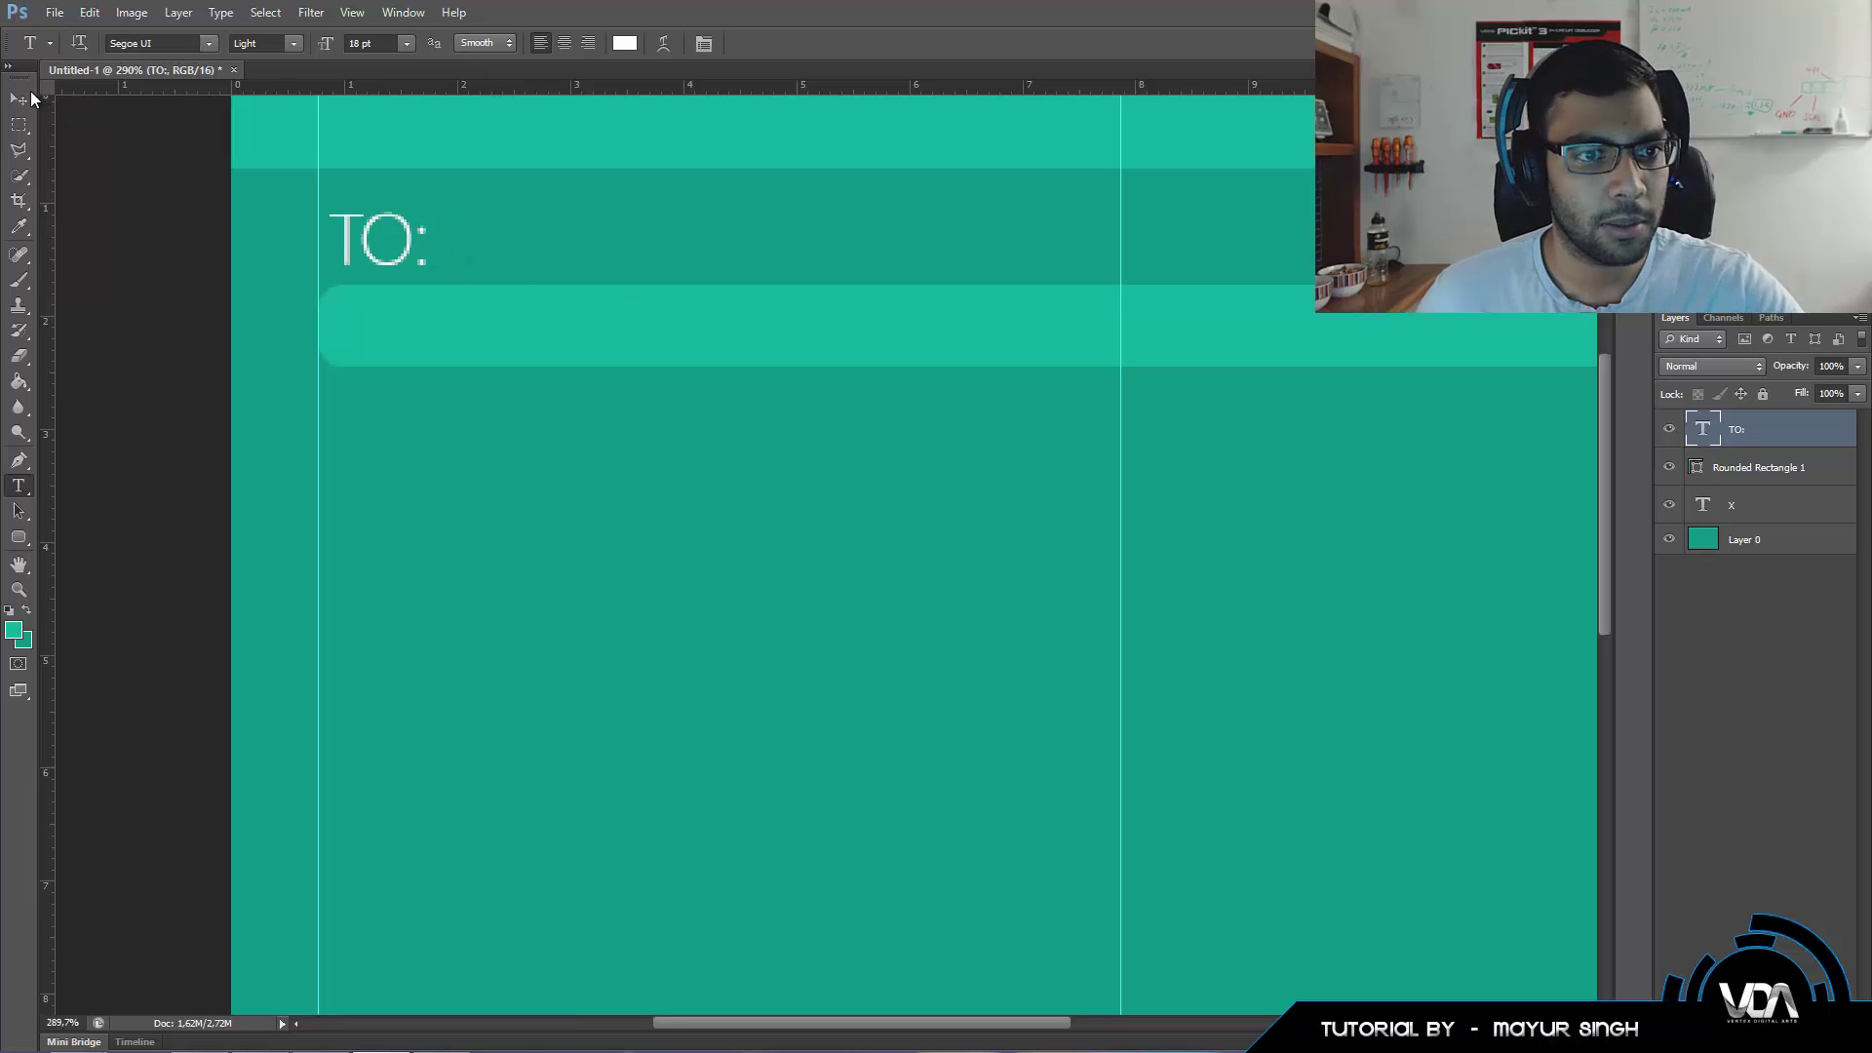
{"action": "key", "text": "v"}
{"action": "left_click_drag", "start_coordinate": [360, 271], "coordinate": [350, 271]}
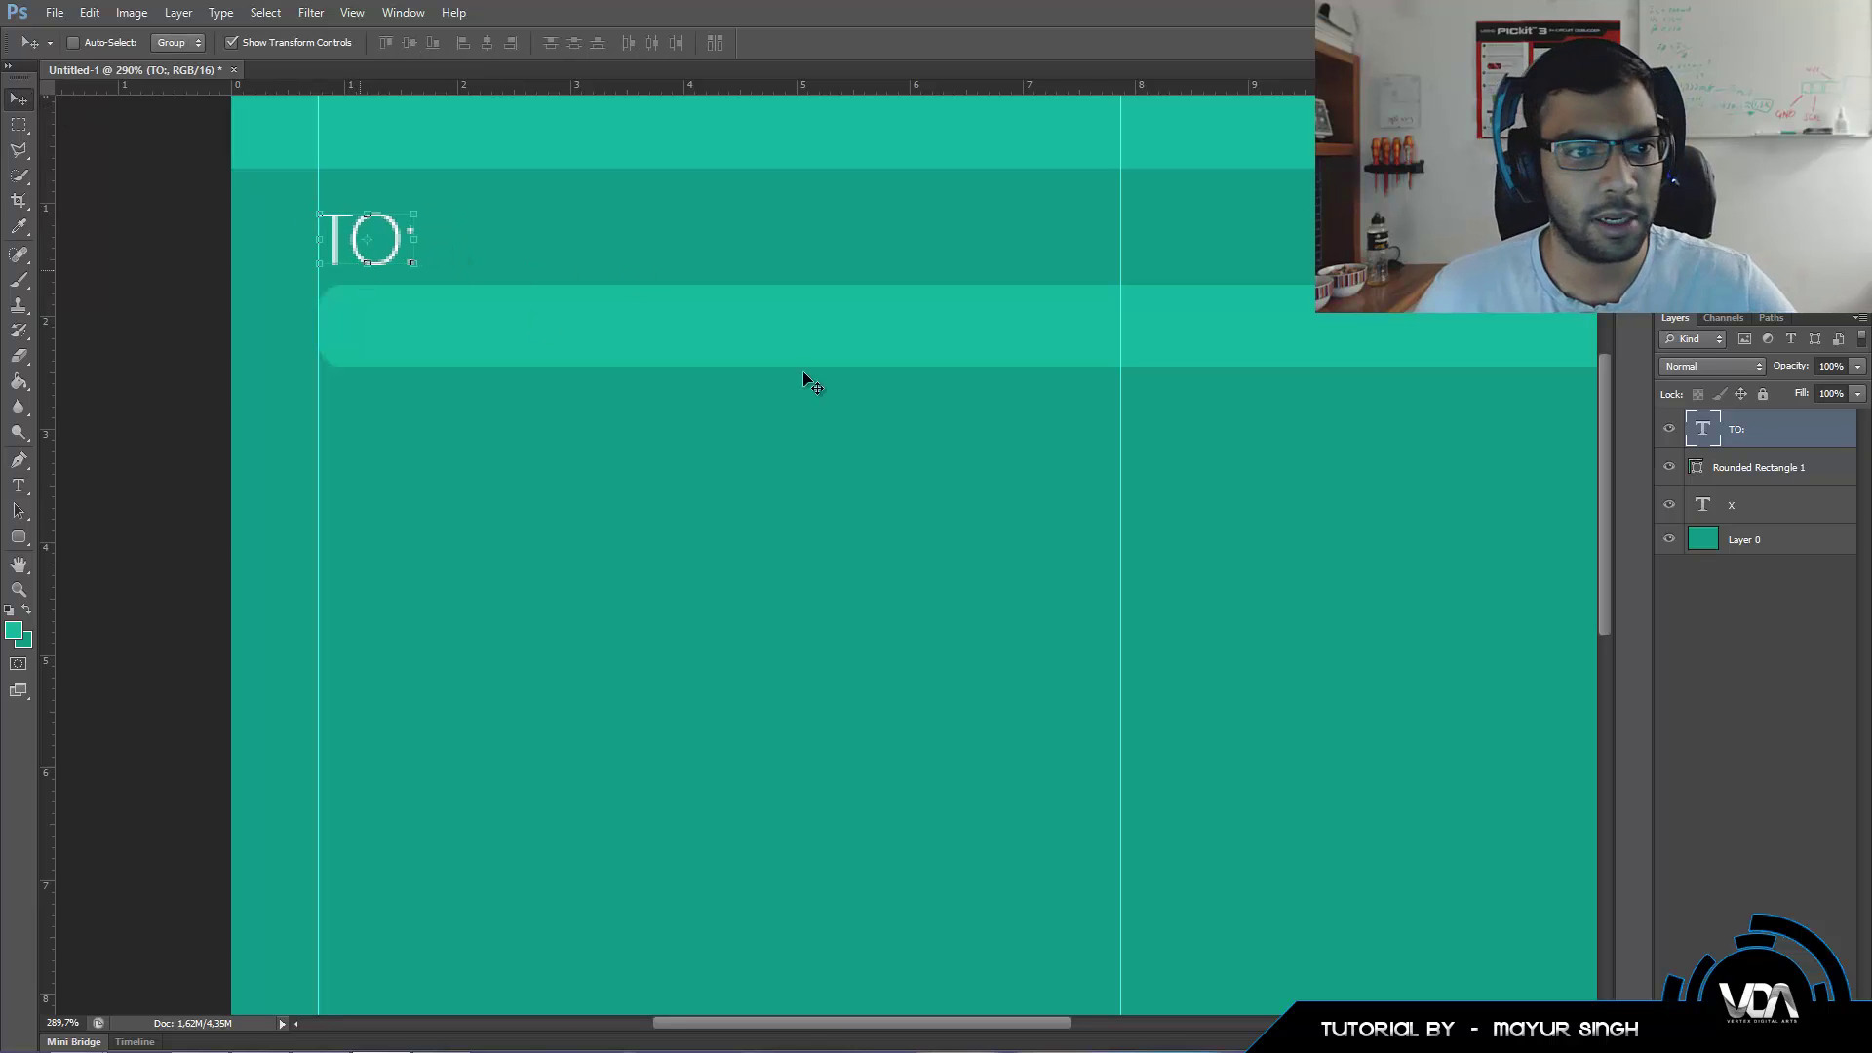
{"action": "left_click", "coordinate": [1676, 669]}
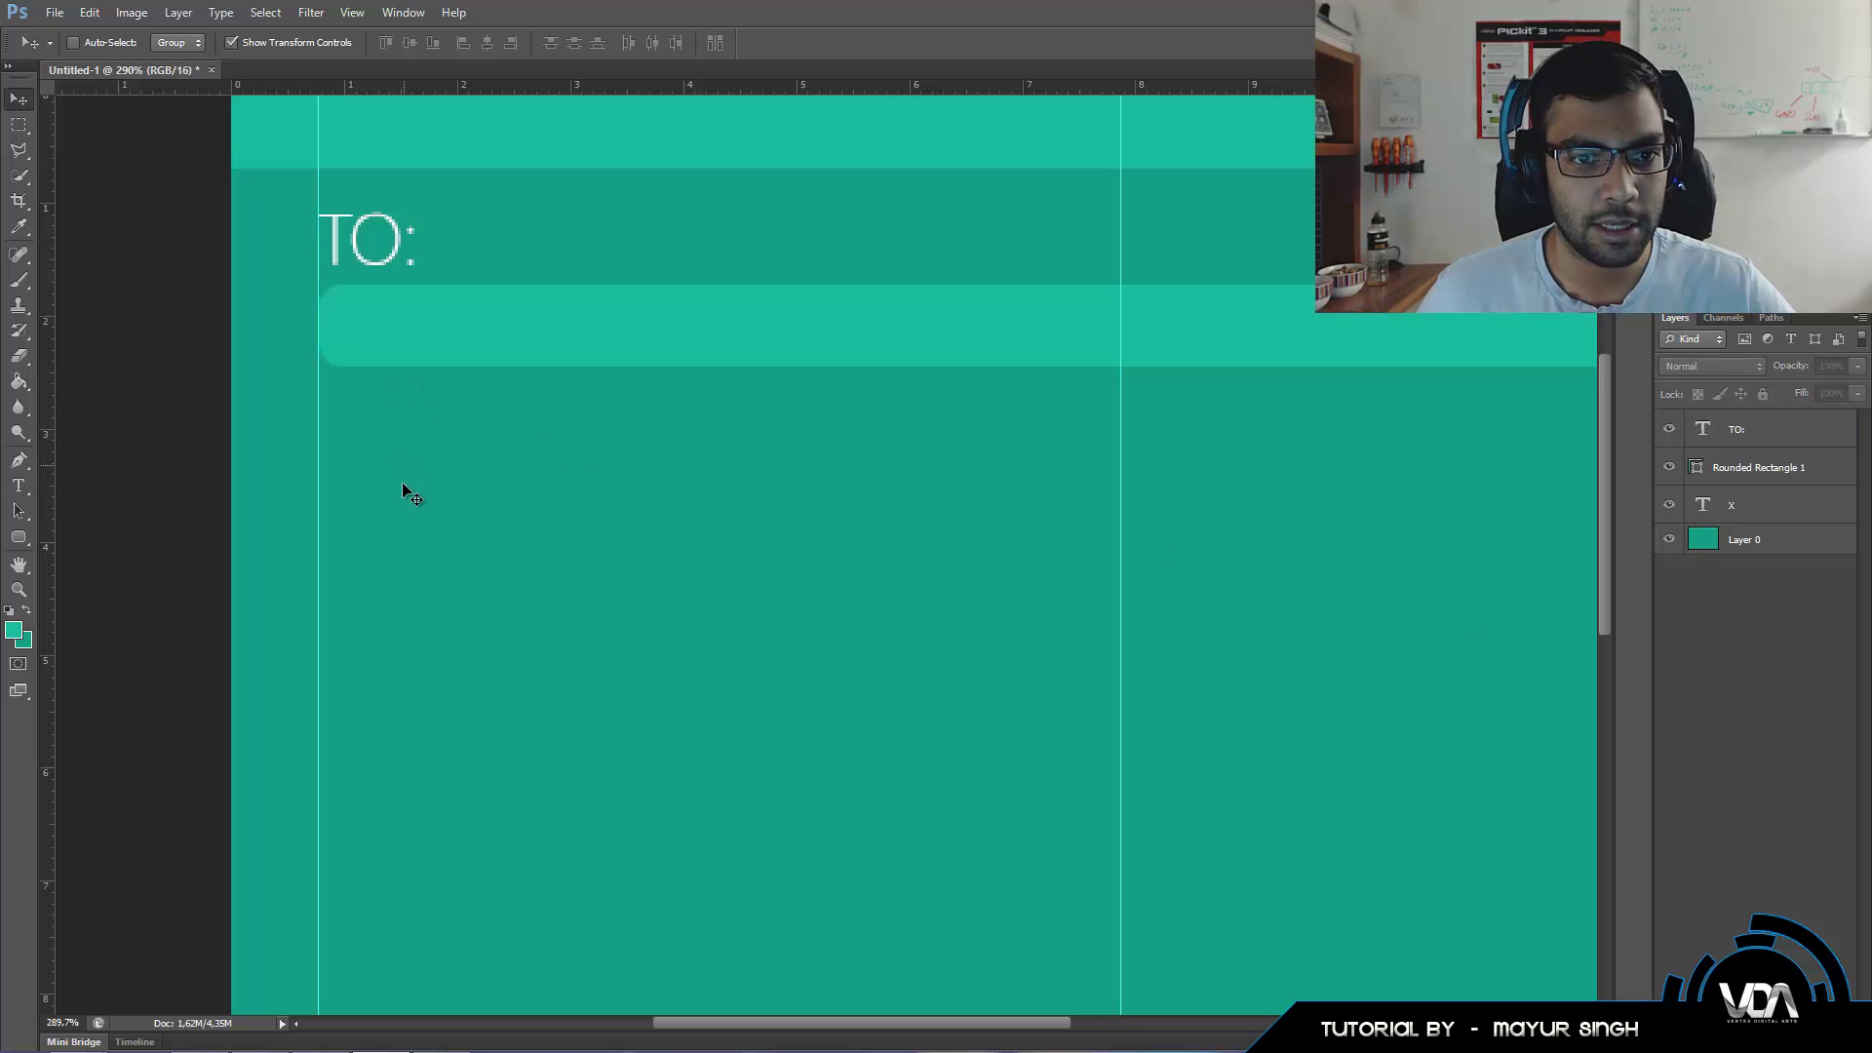
Duplicate the TO: label and its rounded field, place the pair below the original, and change the copied label to CC:.
{"action": "scroll", "coordinate": [402, 484], "scroll_direction": "down", "scroll_amount": 4}
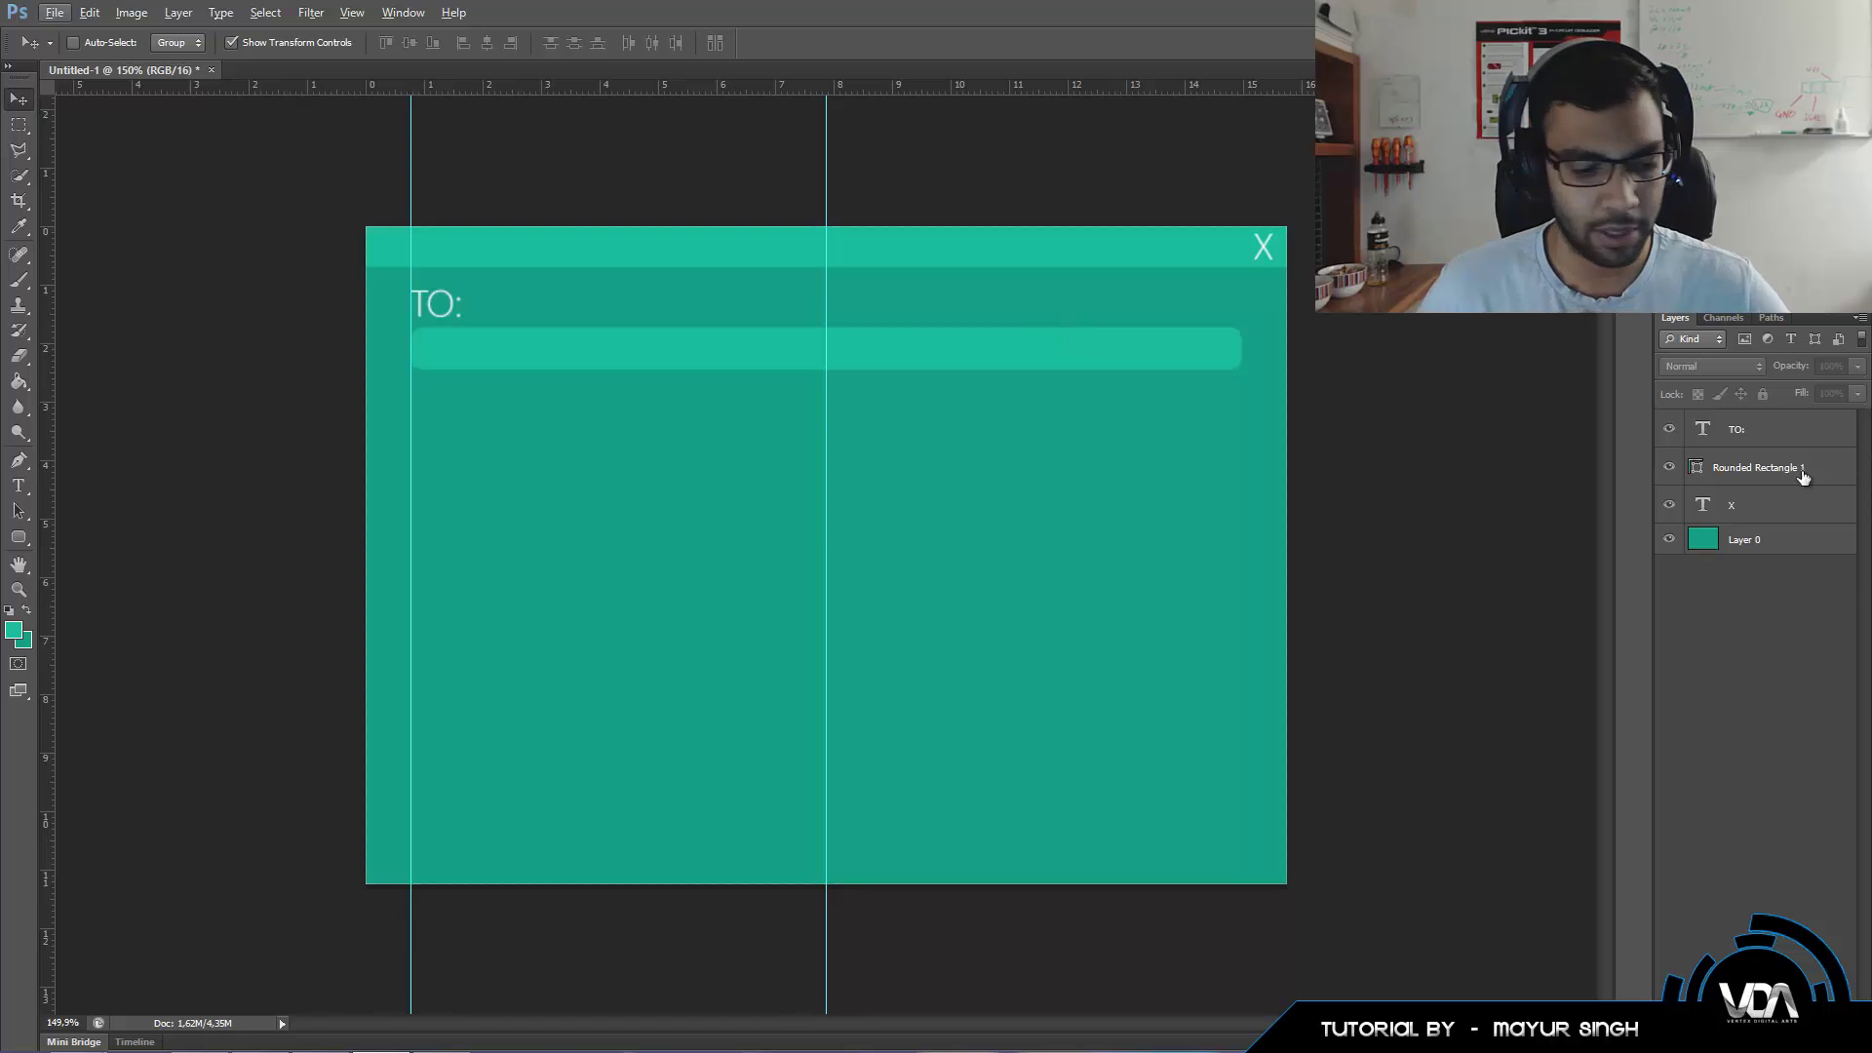
{"action": "left_click", "coordinate": [1760, 474]}
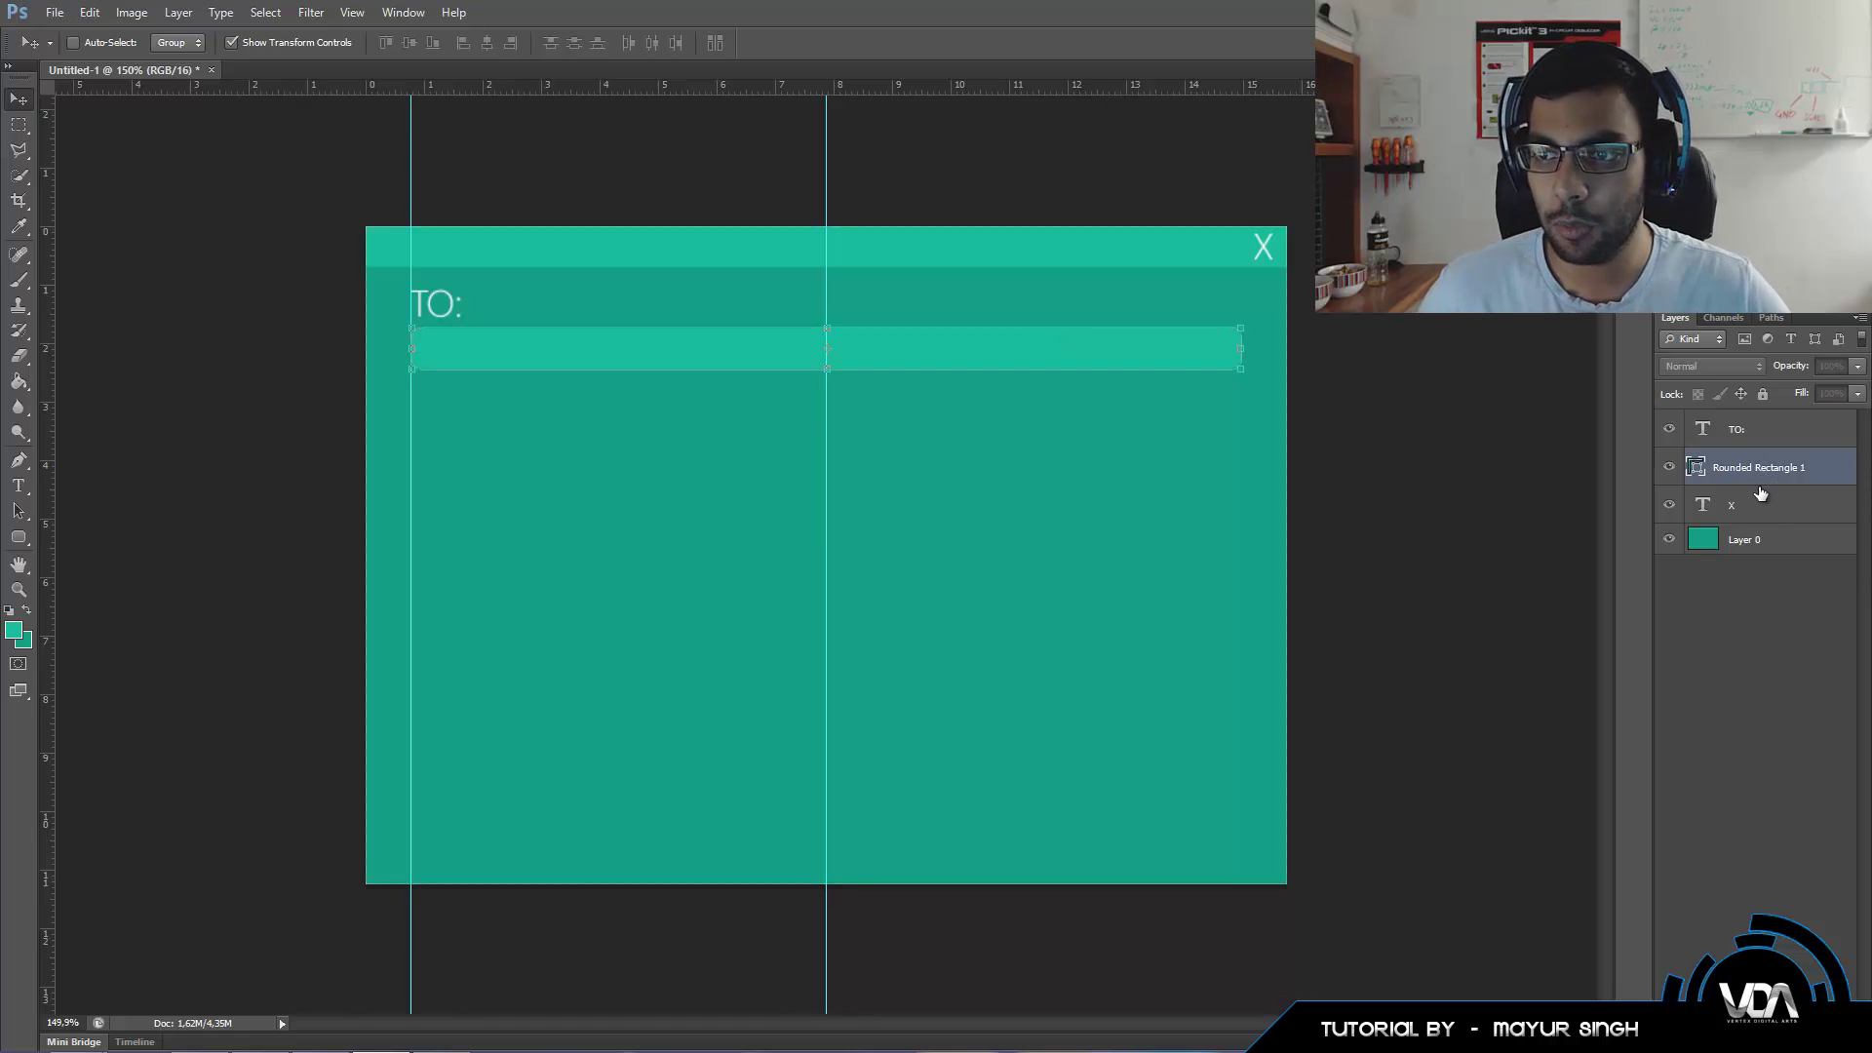
{"action": "left_click", "coordinate": [1742, 445], "text": "shift"}
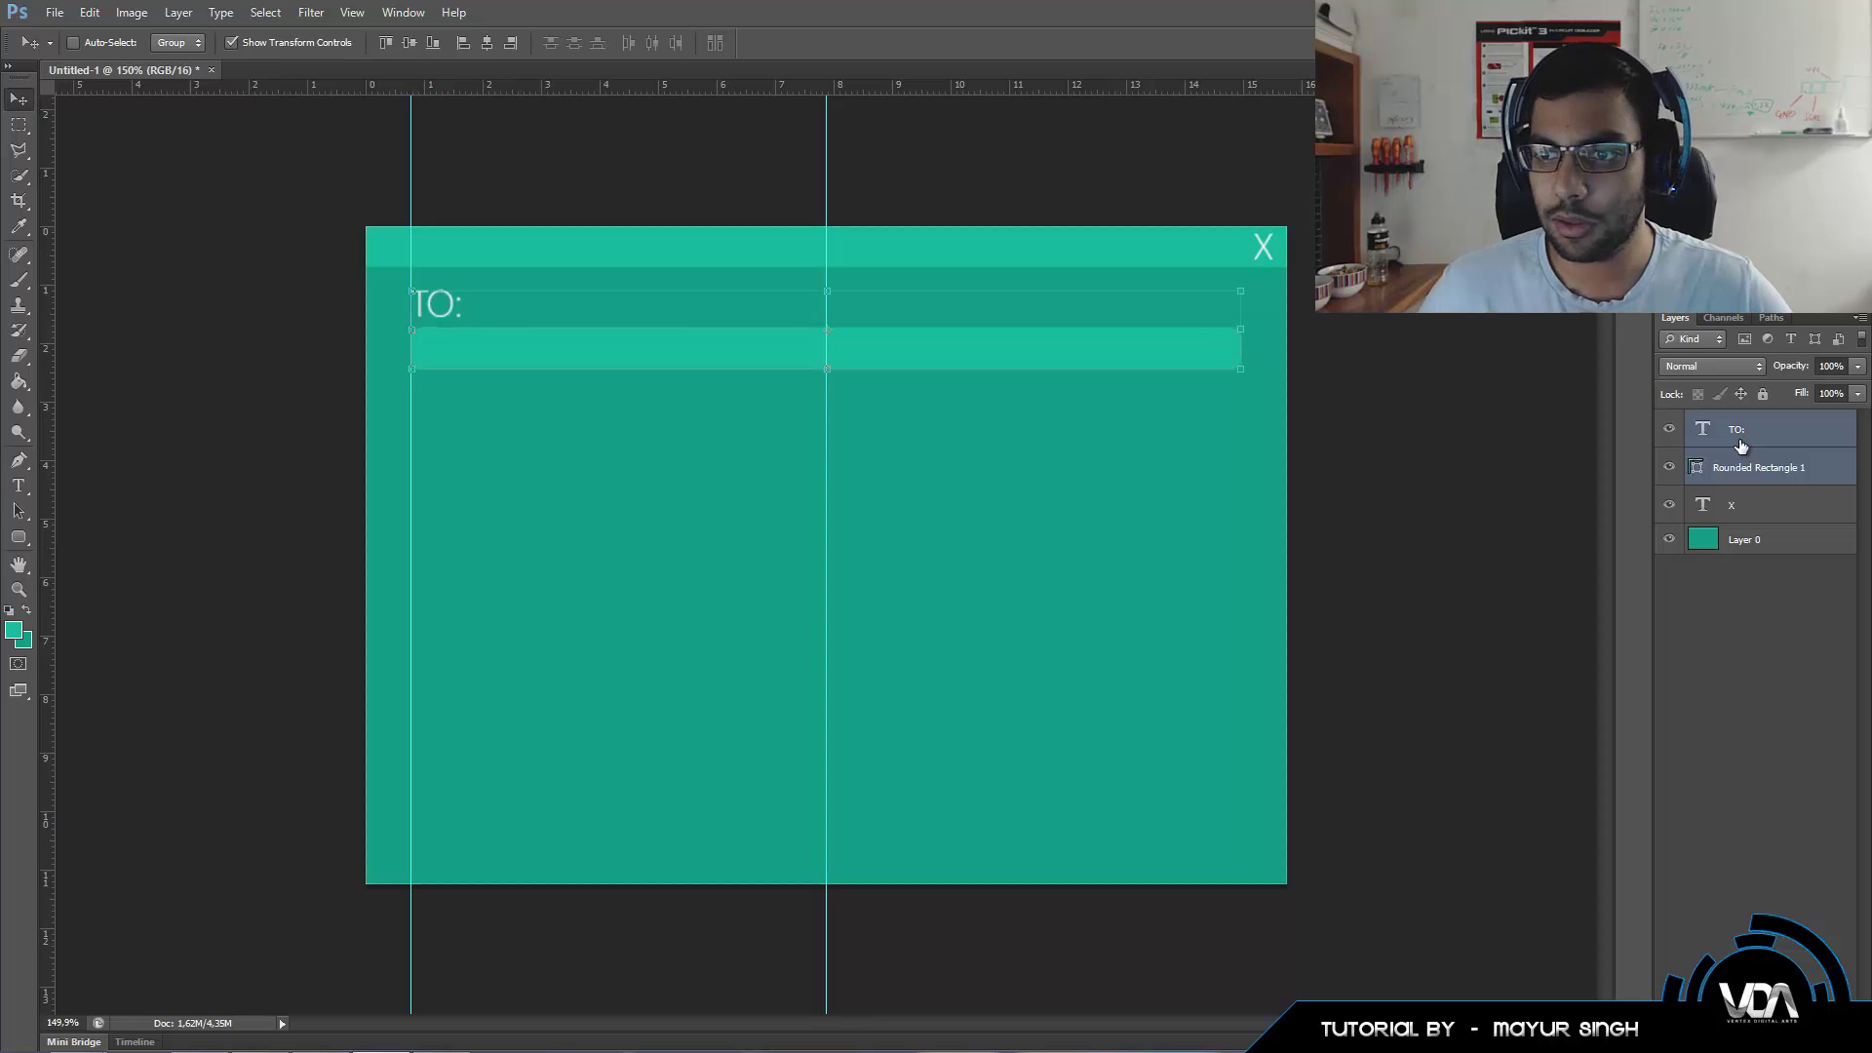
{"action": "right_click", "coordinate": [1742, 445]}
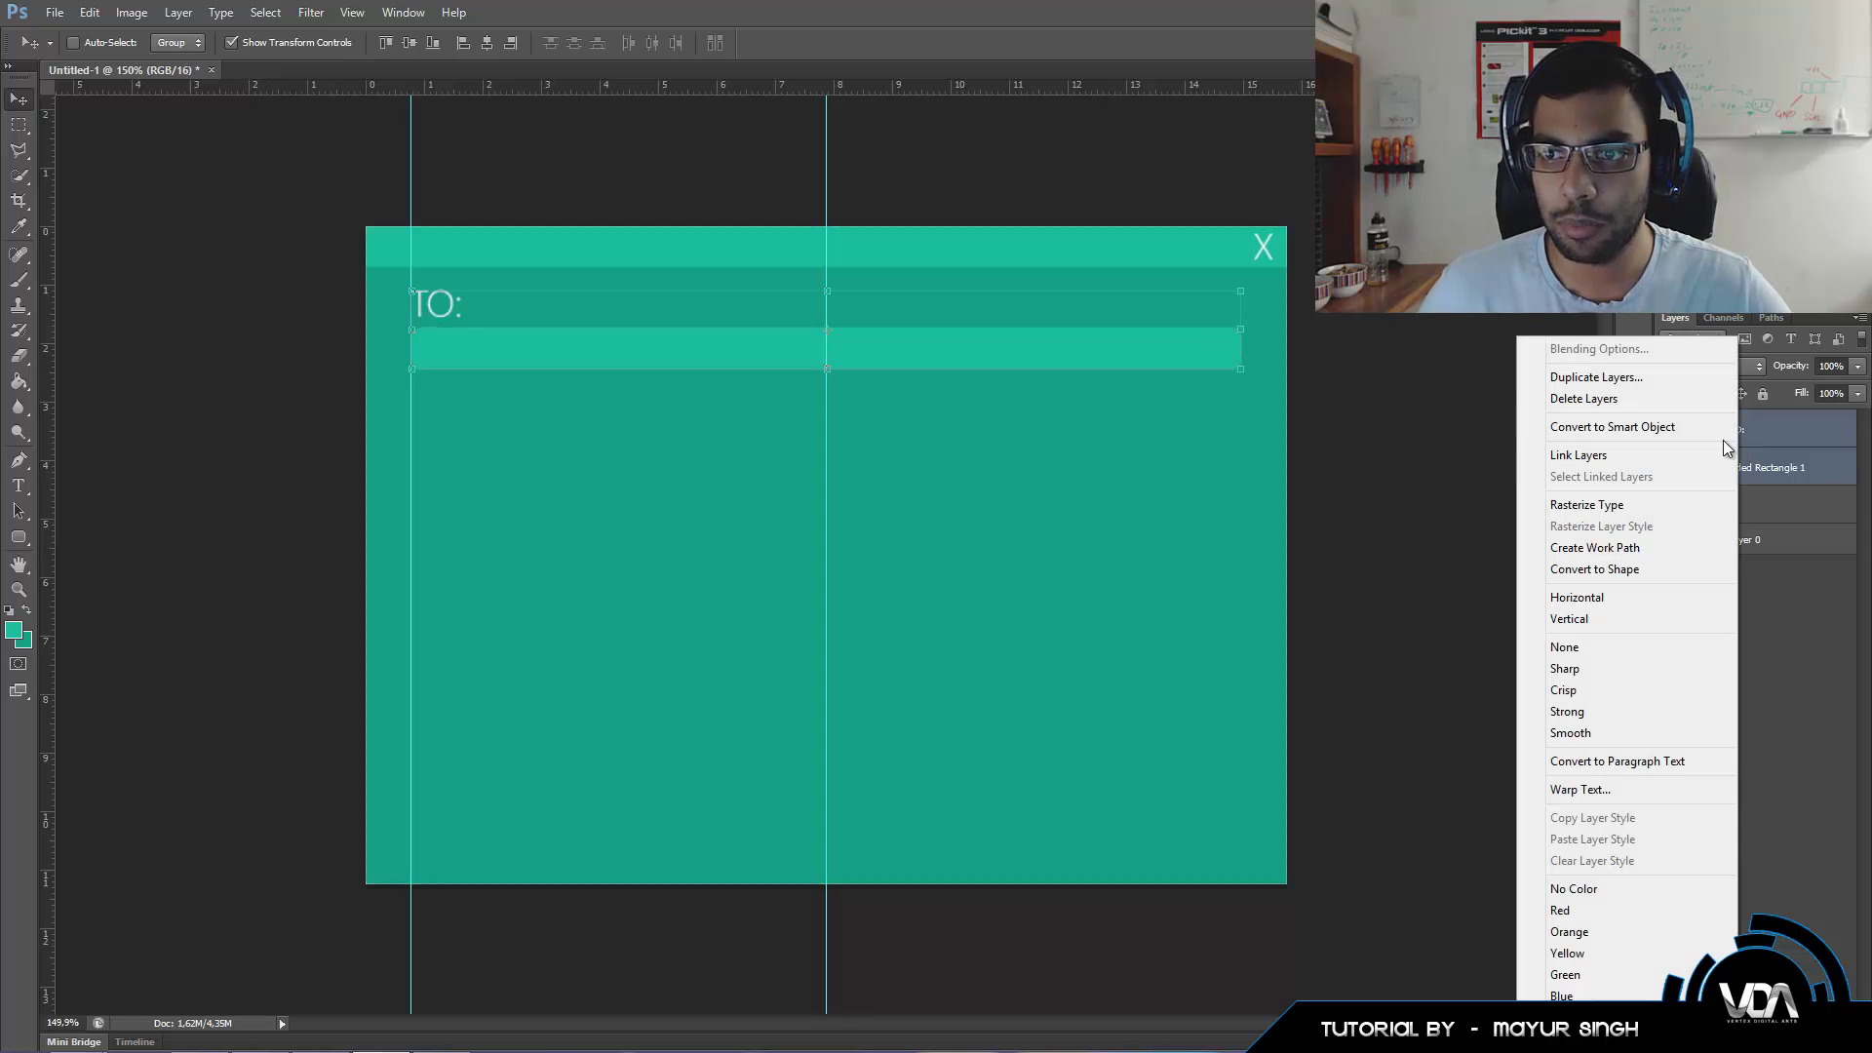
{"action": "left_click", "coordinate": [1580, 373]}
{"action": "left_click", "coordinate": [1360, 567]}
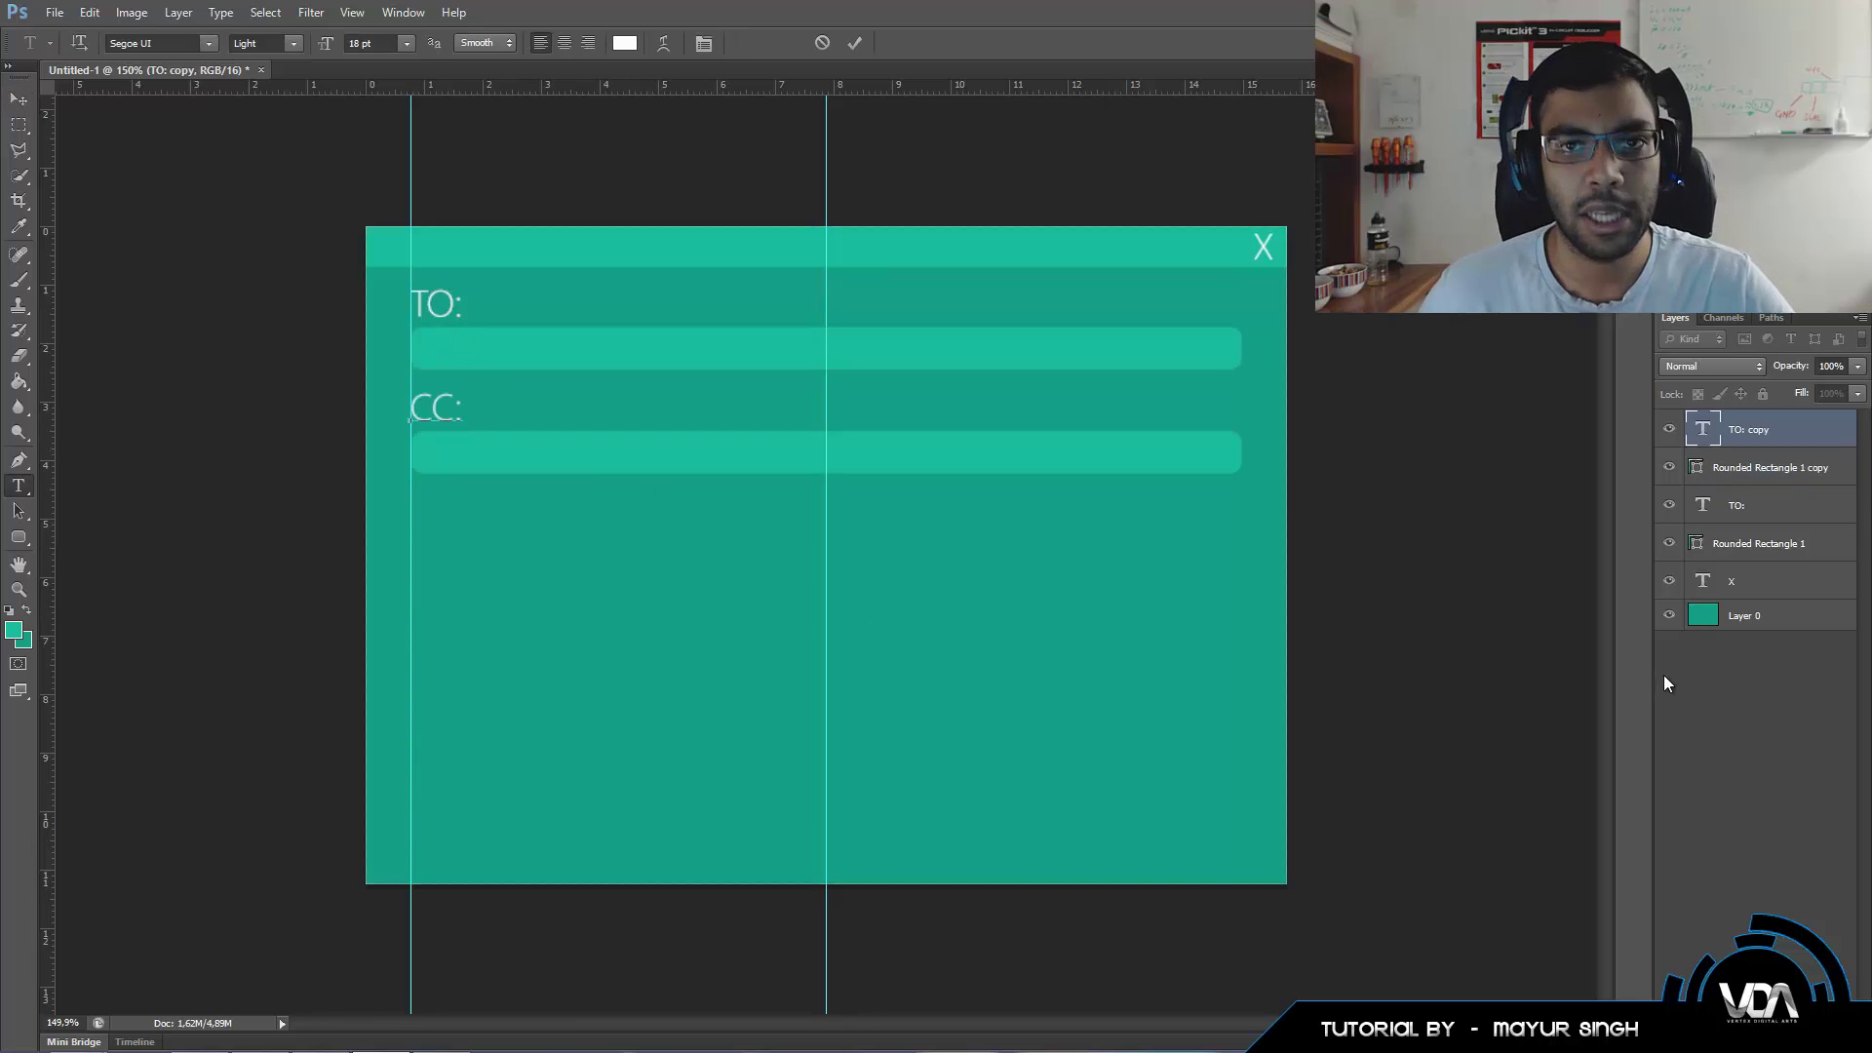
{"action": "left_click", "coordinate": [1664, 674]}
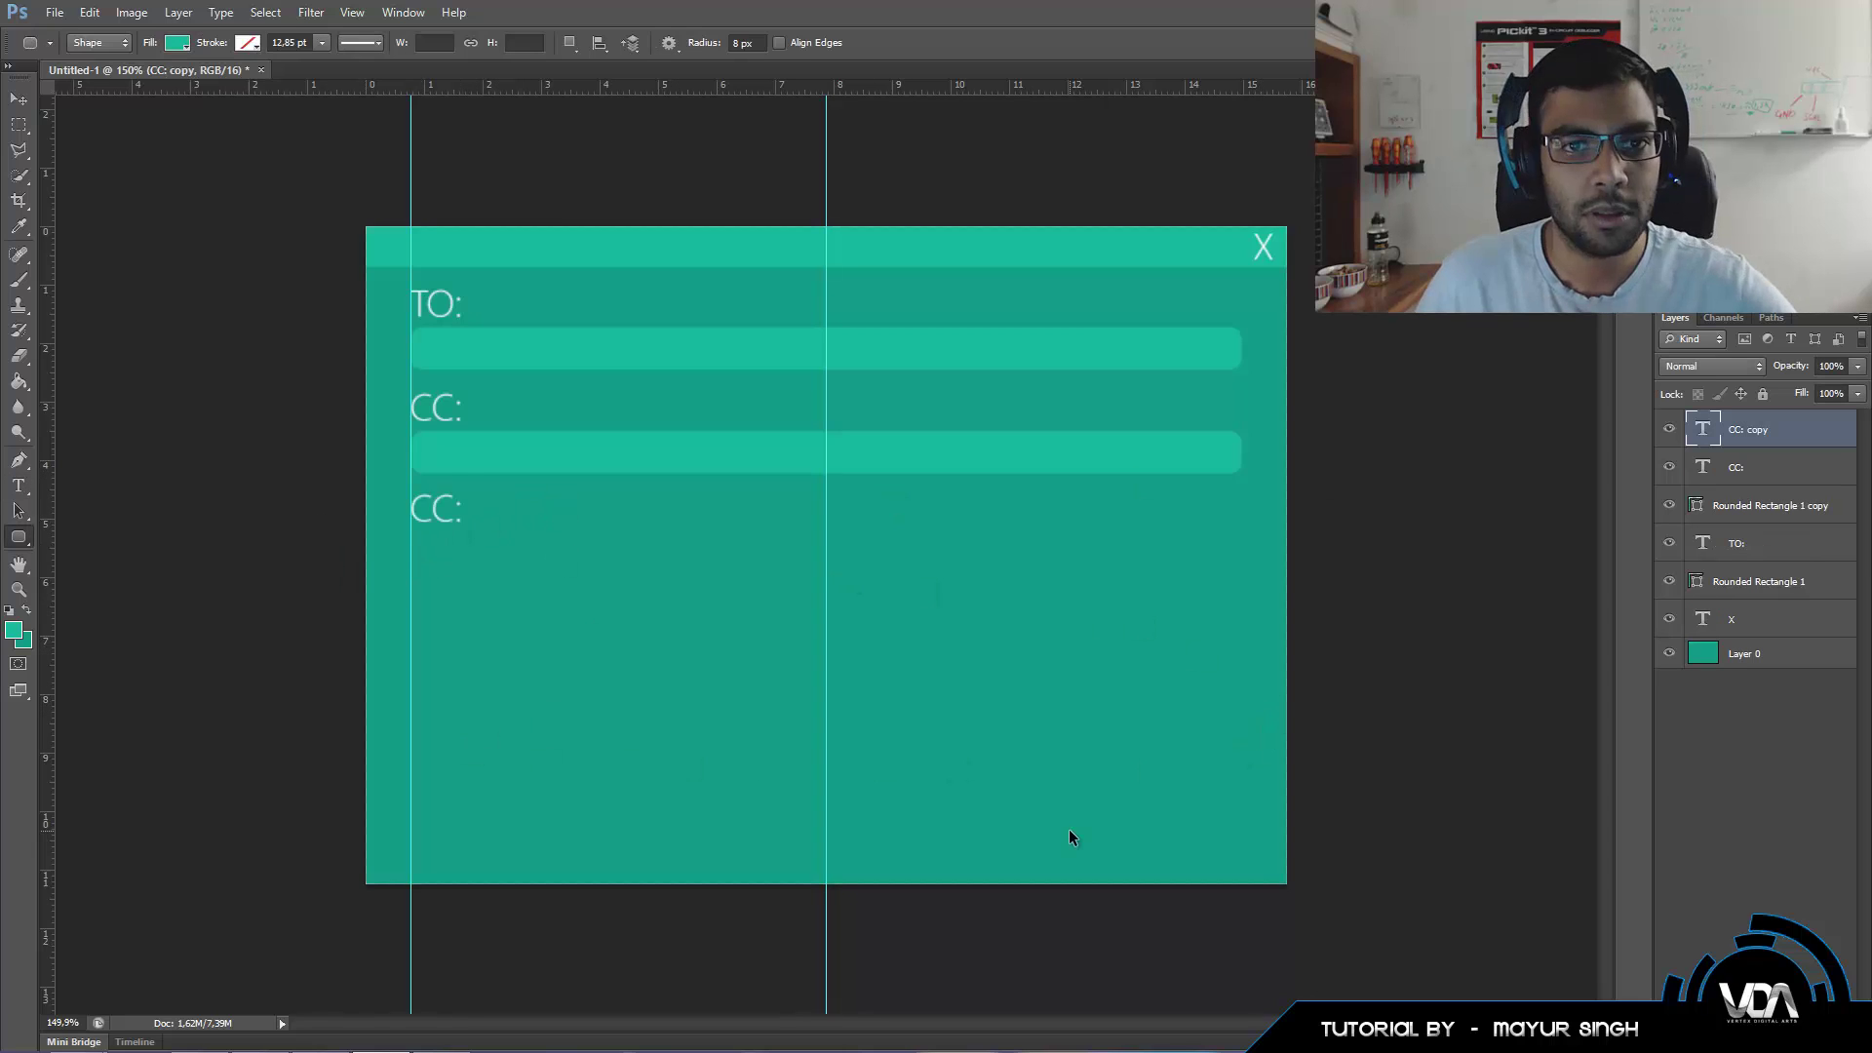
Discard the lone CC: label copy and duplicate the CC: label together with its field, placing the new pair below.
{"action": "key", "text": "ctrl+z"}
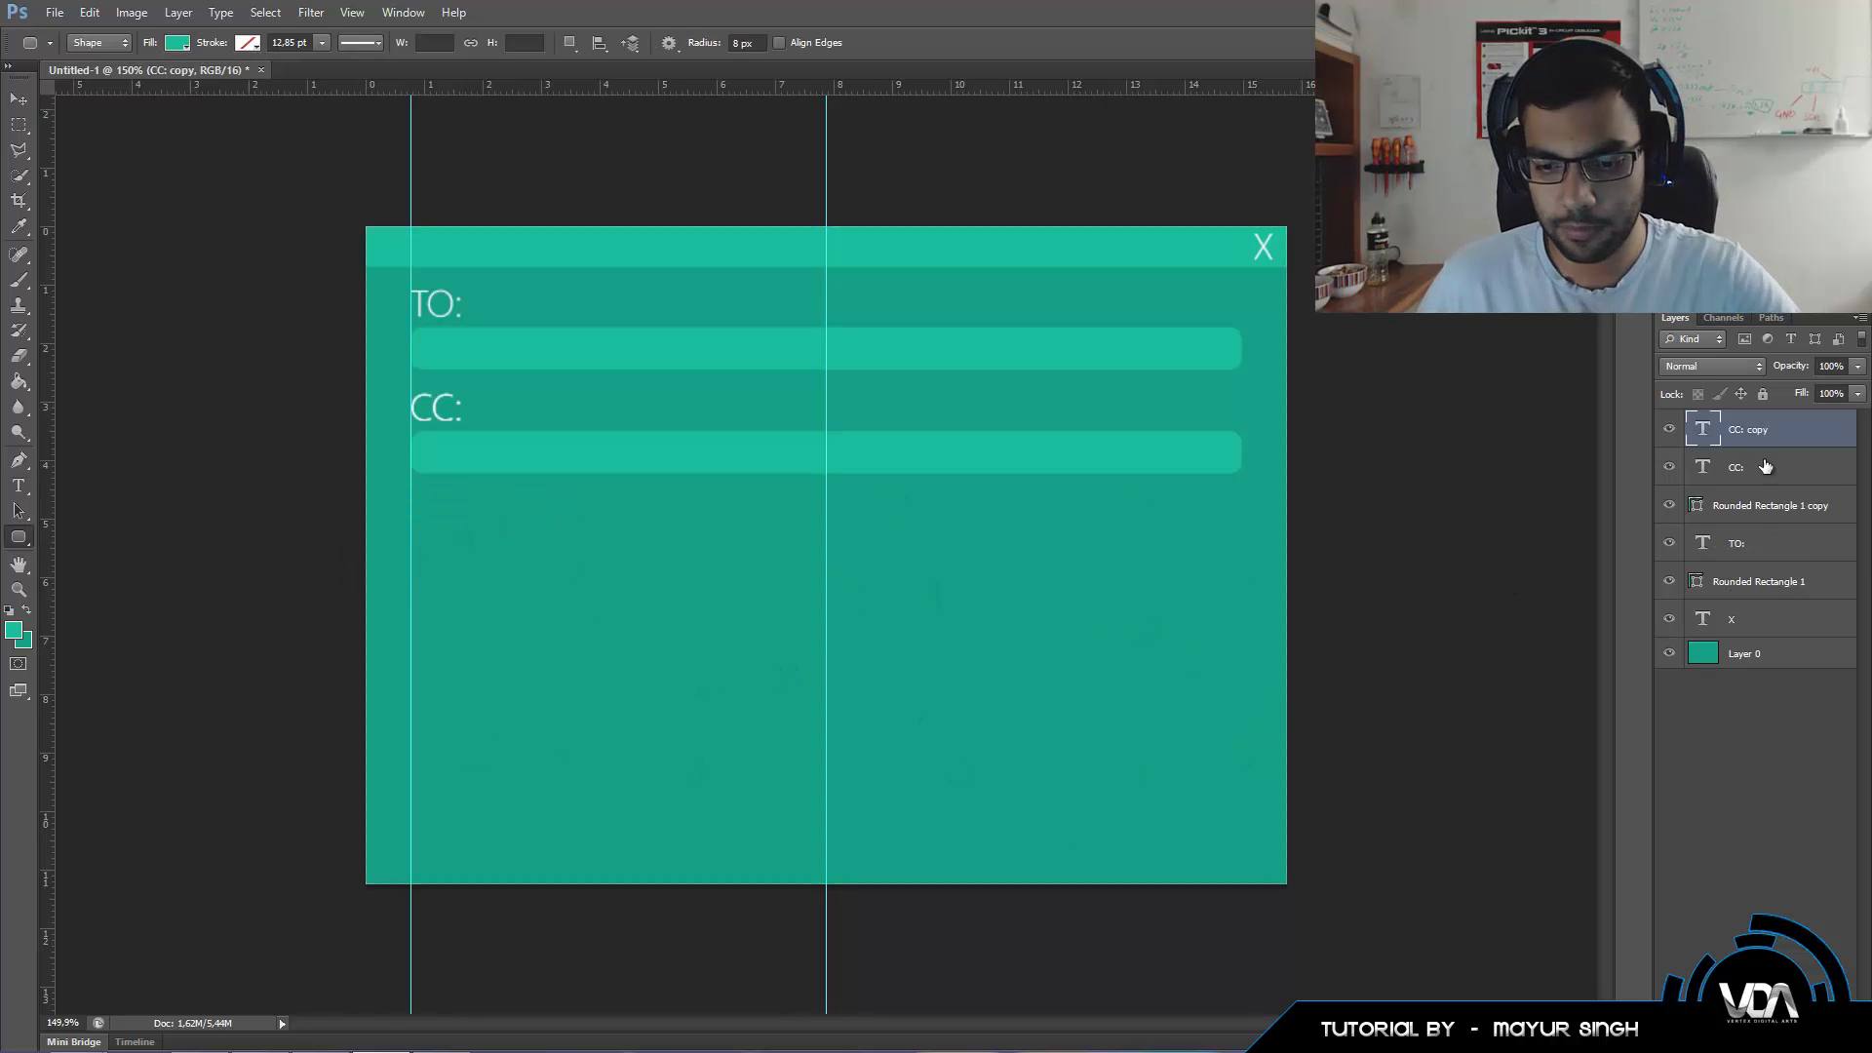
{"action": "key", "text": "Delete"}
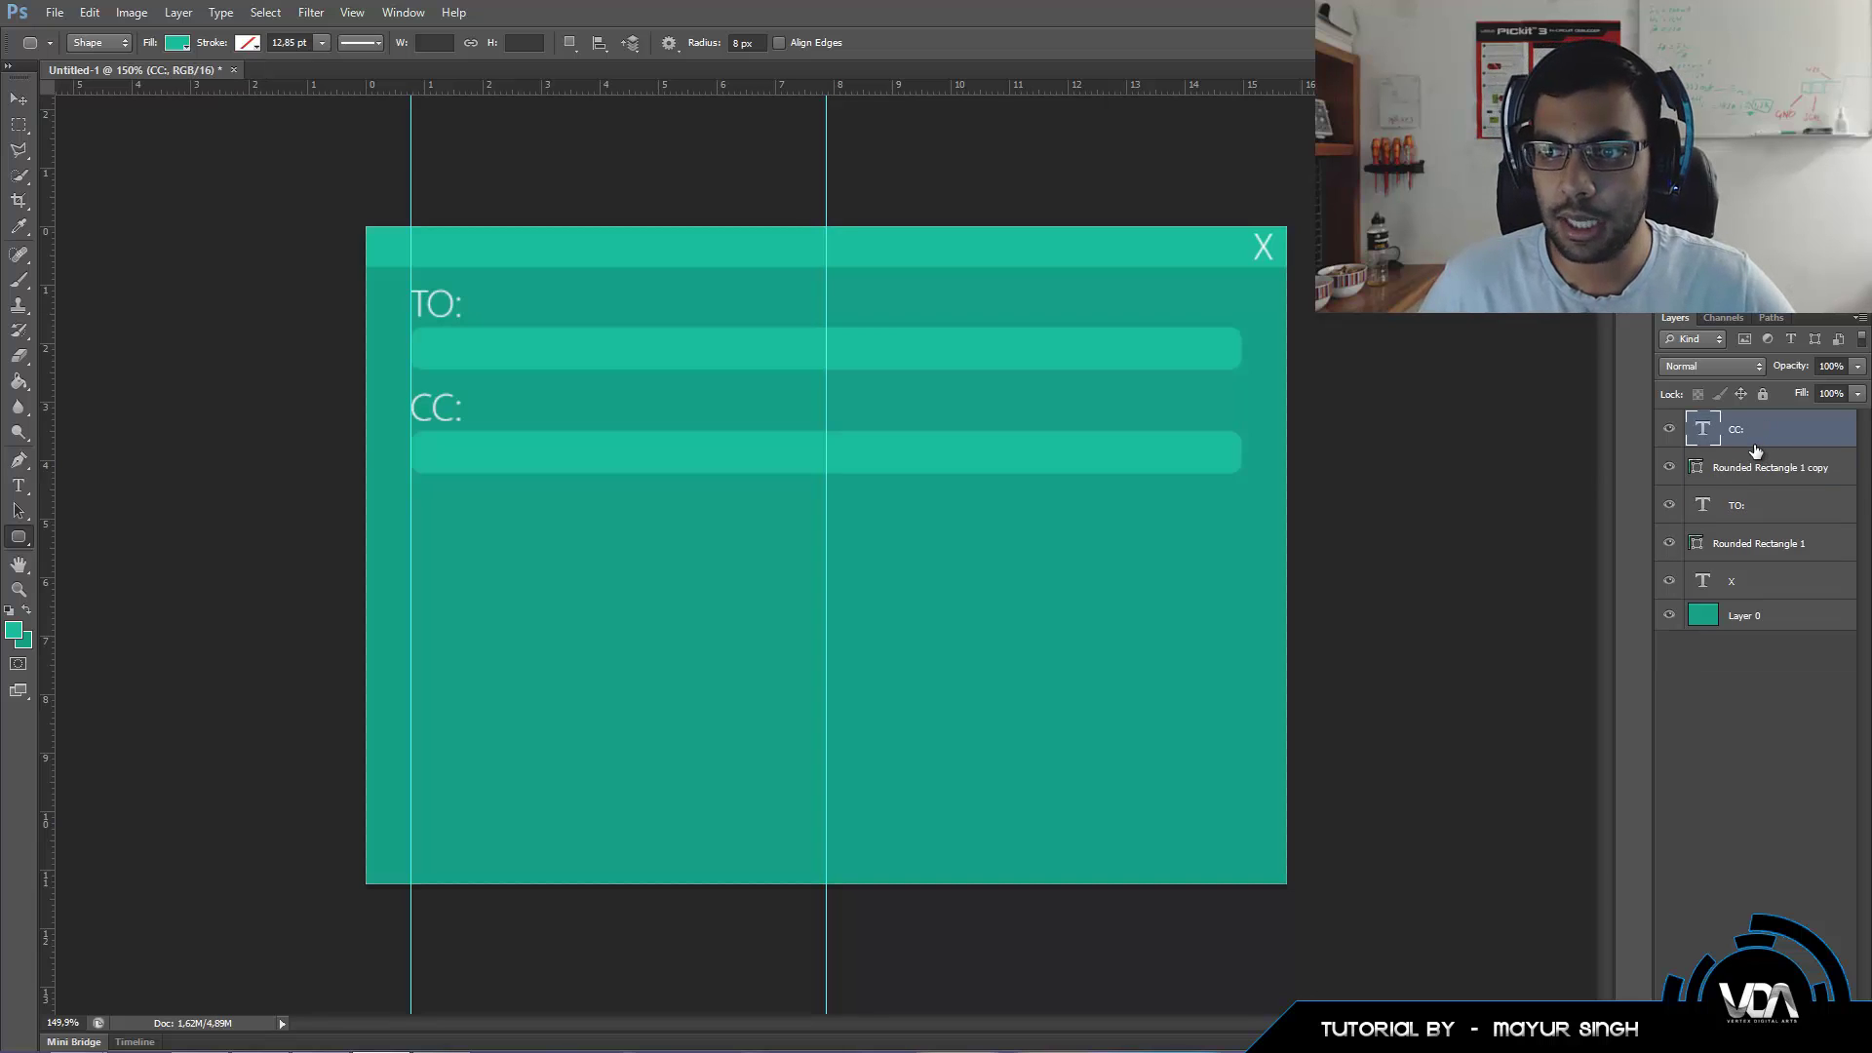
{"action": "left_click", "coordinate": [1760, 464], "text": "ctrl"}
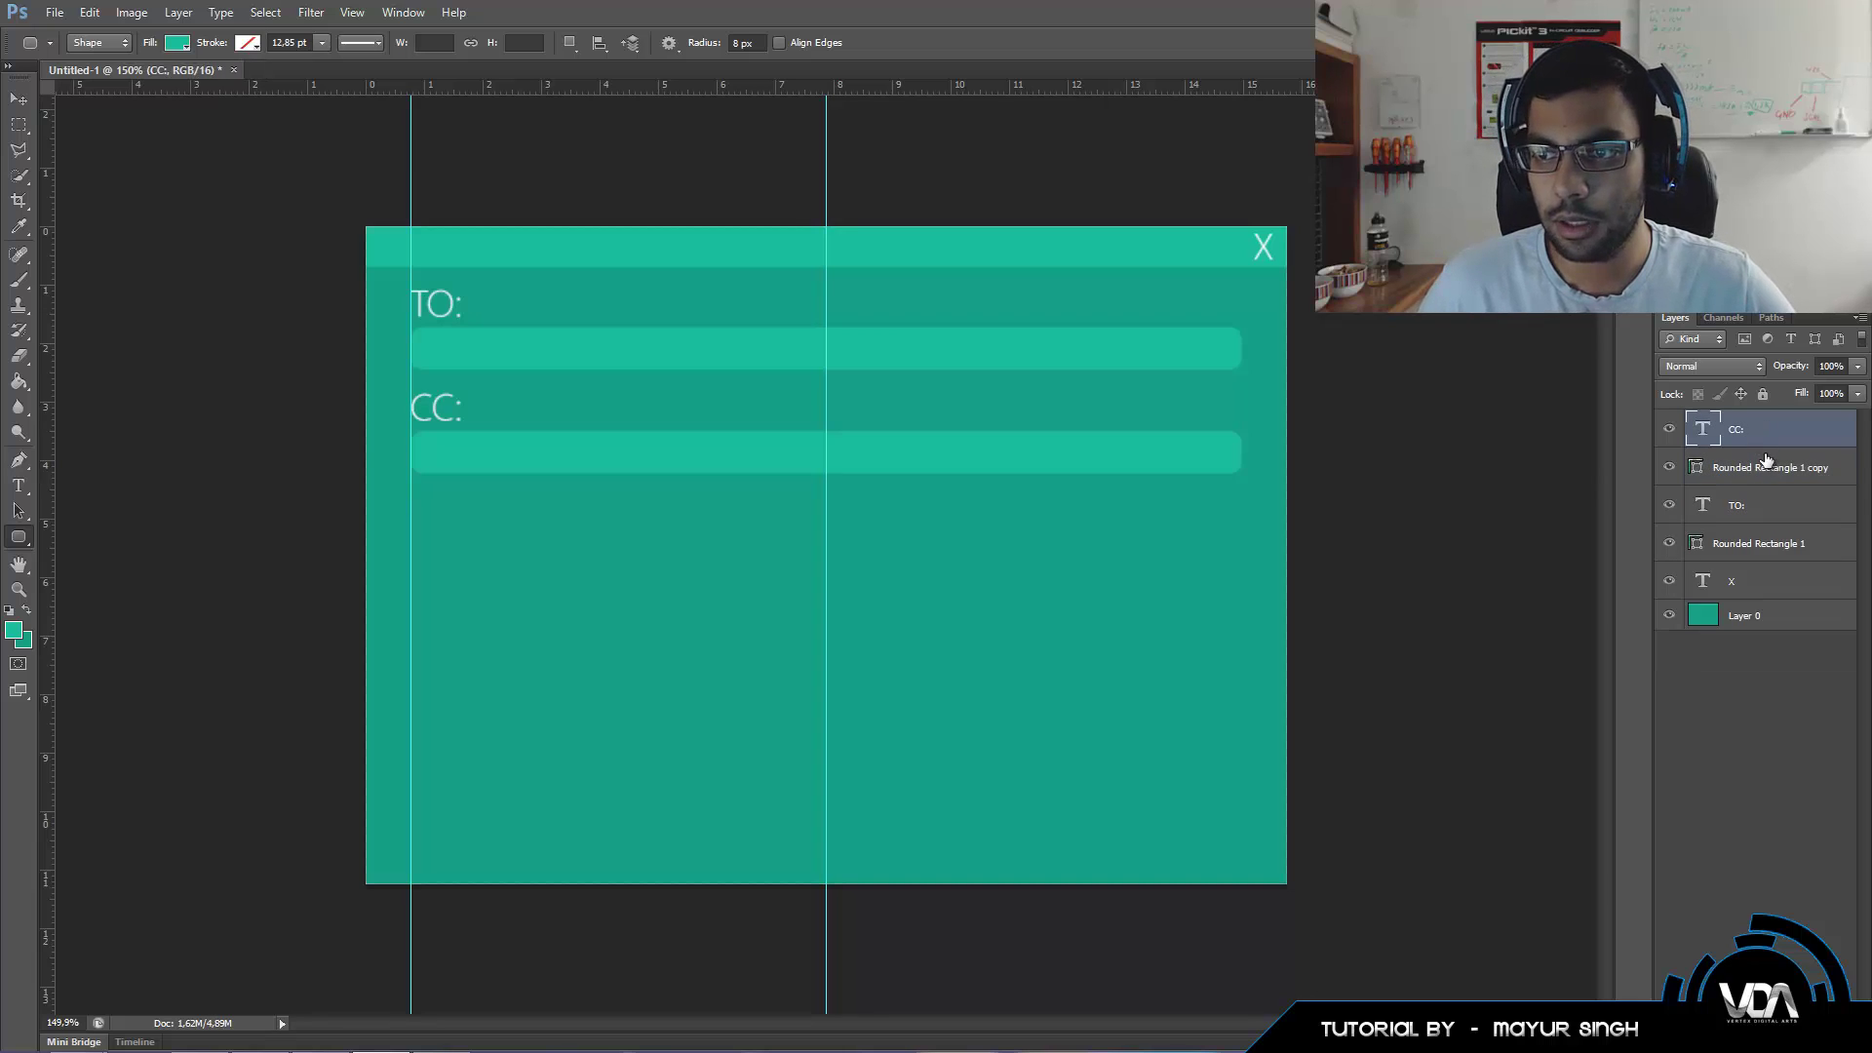
{"action": "right_click", "coordinate": [1697, 440]}
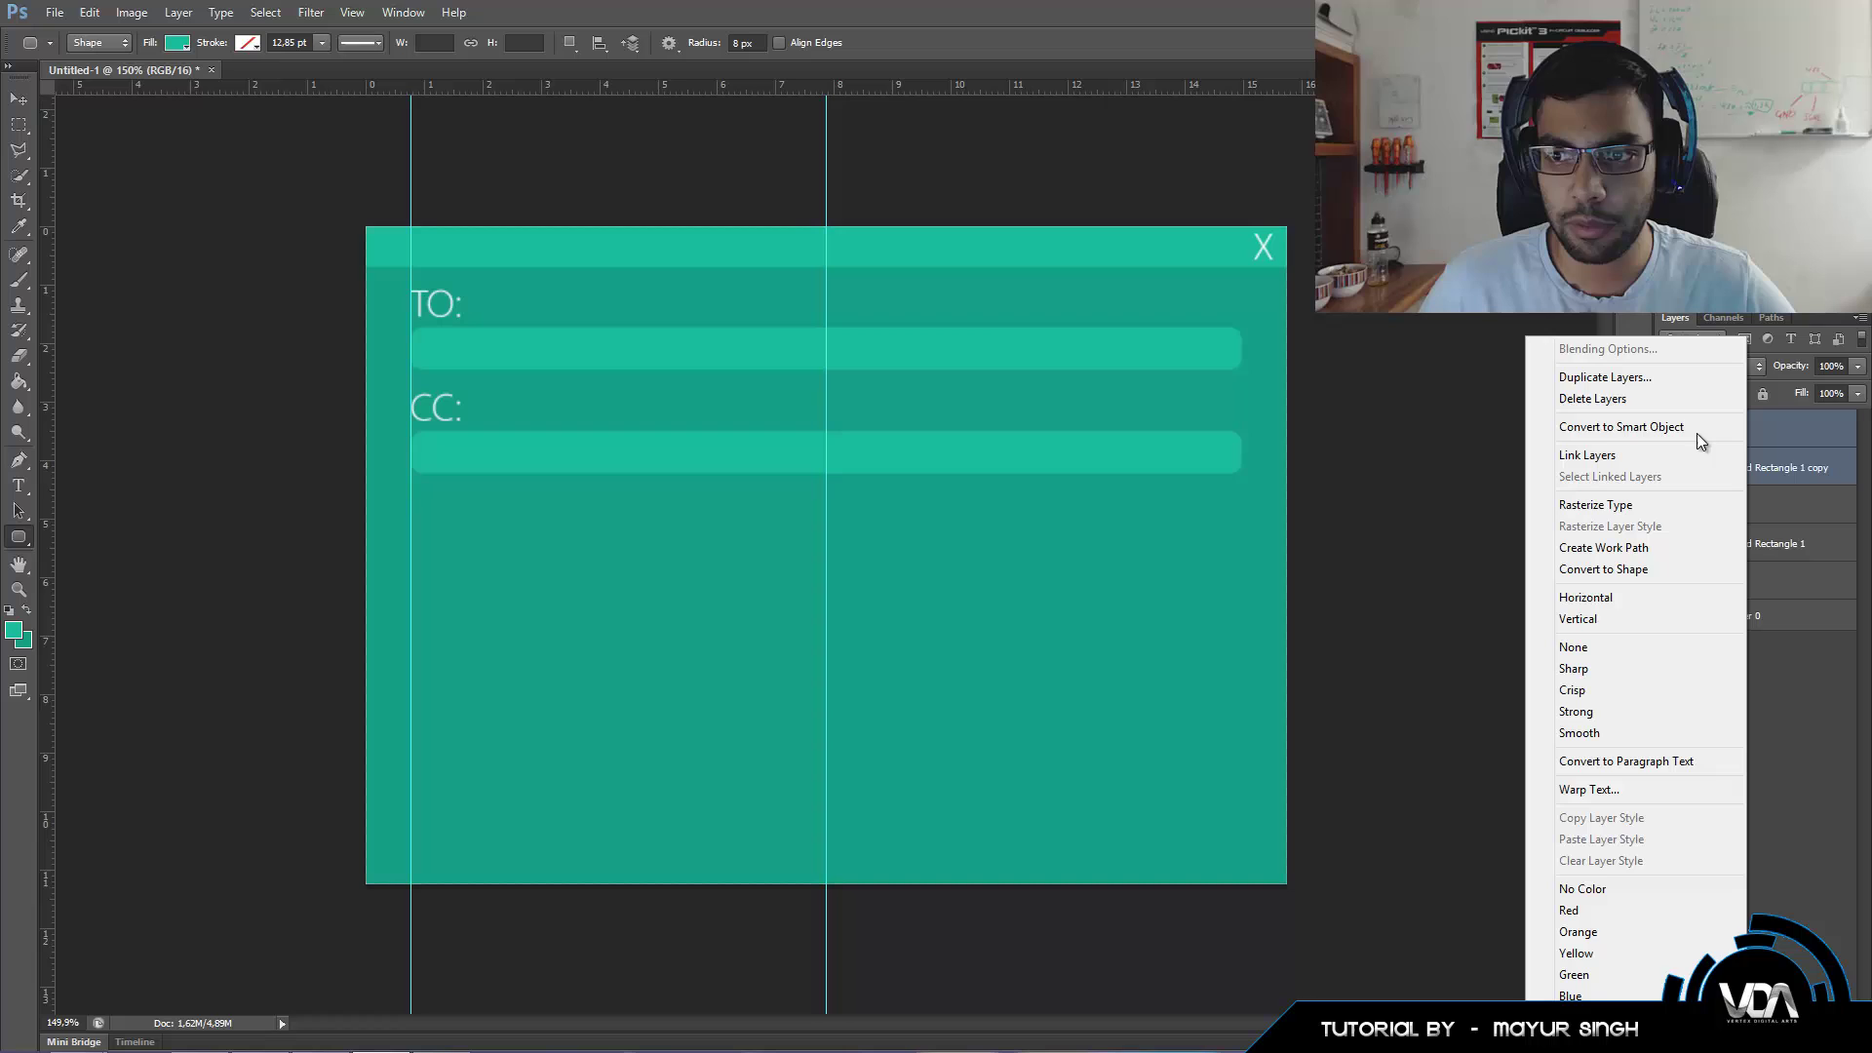
{"action": "left_click", "coordinate": [1600, 376]}
{"action": "left_click", "coordinate": [1359, 568]}
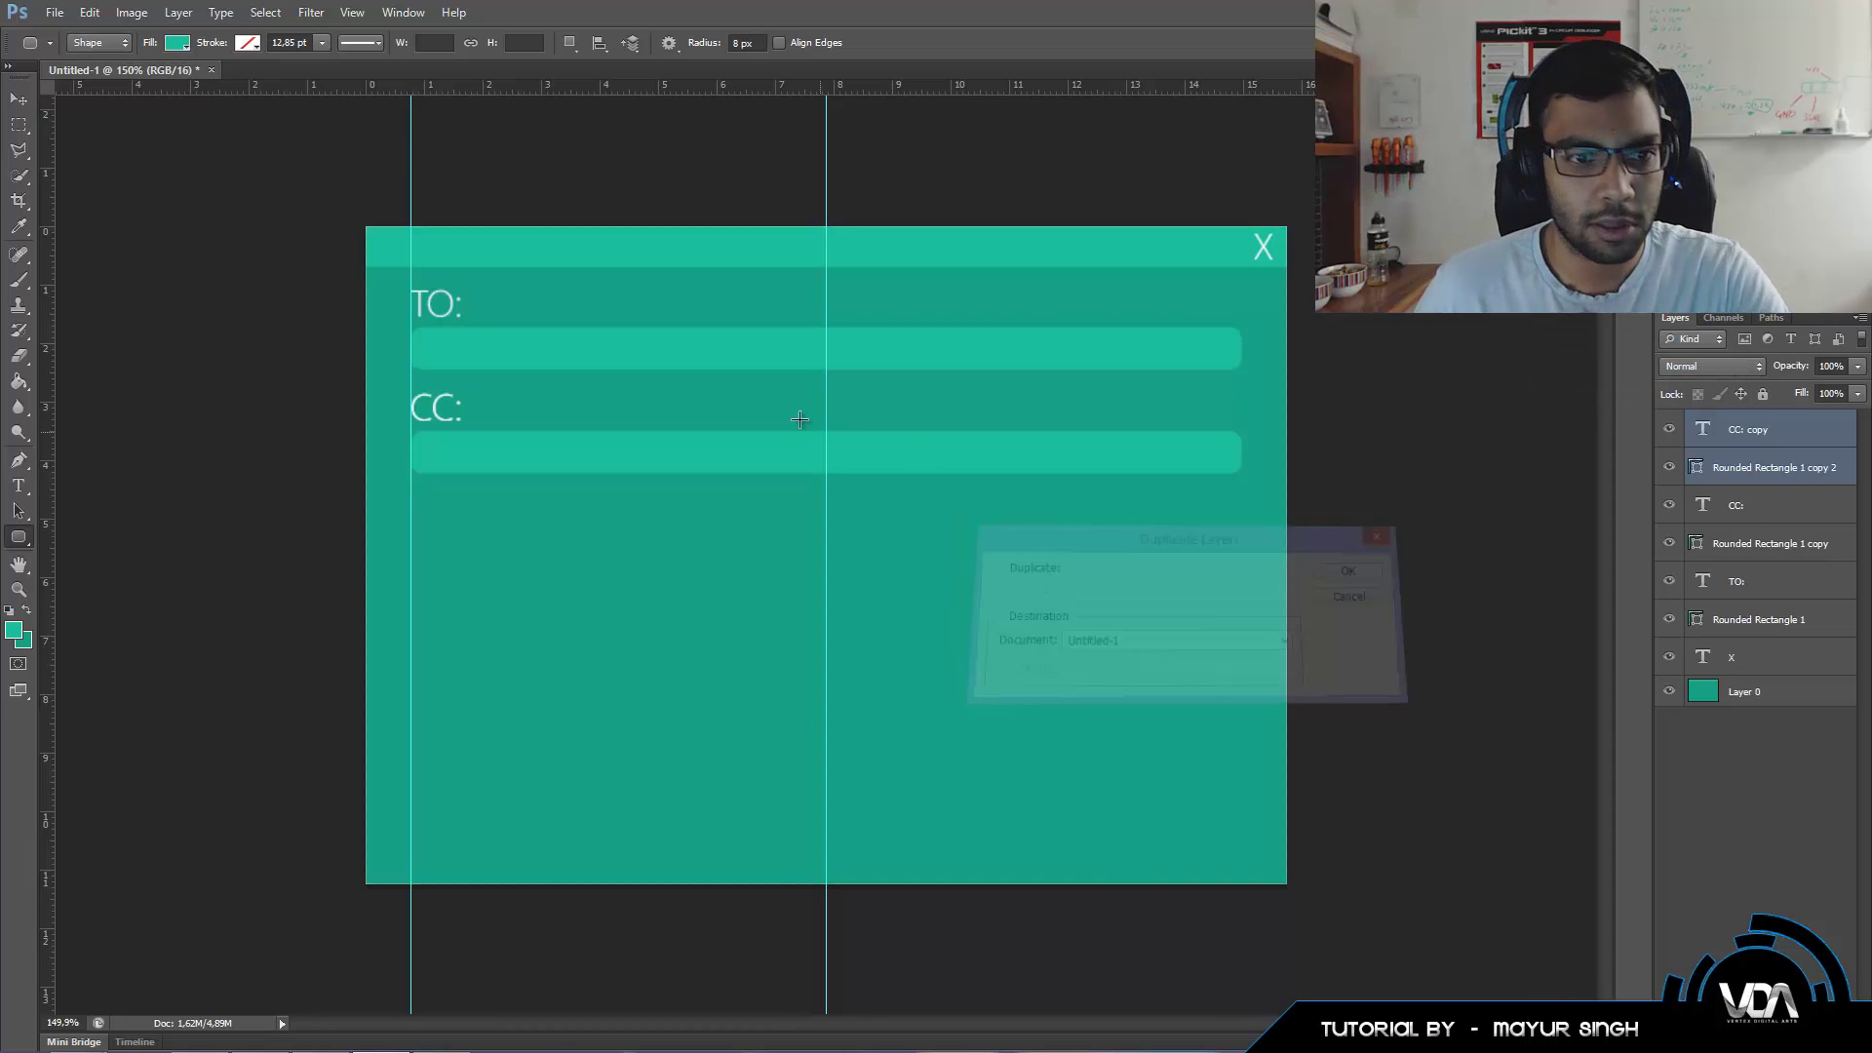
{"action": "key", "text": "v"}
{"action": "left_click_drag", "start_coordinate": [505, 453], "coordinate": [505, 556]}
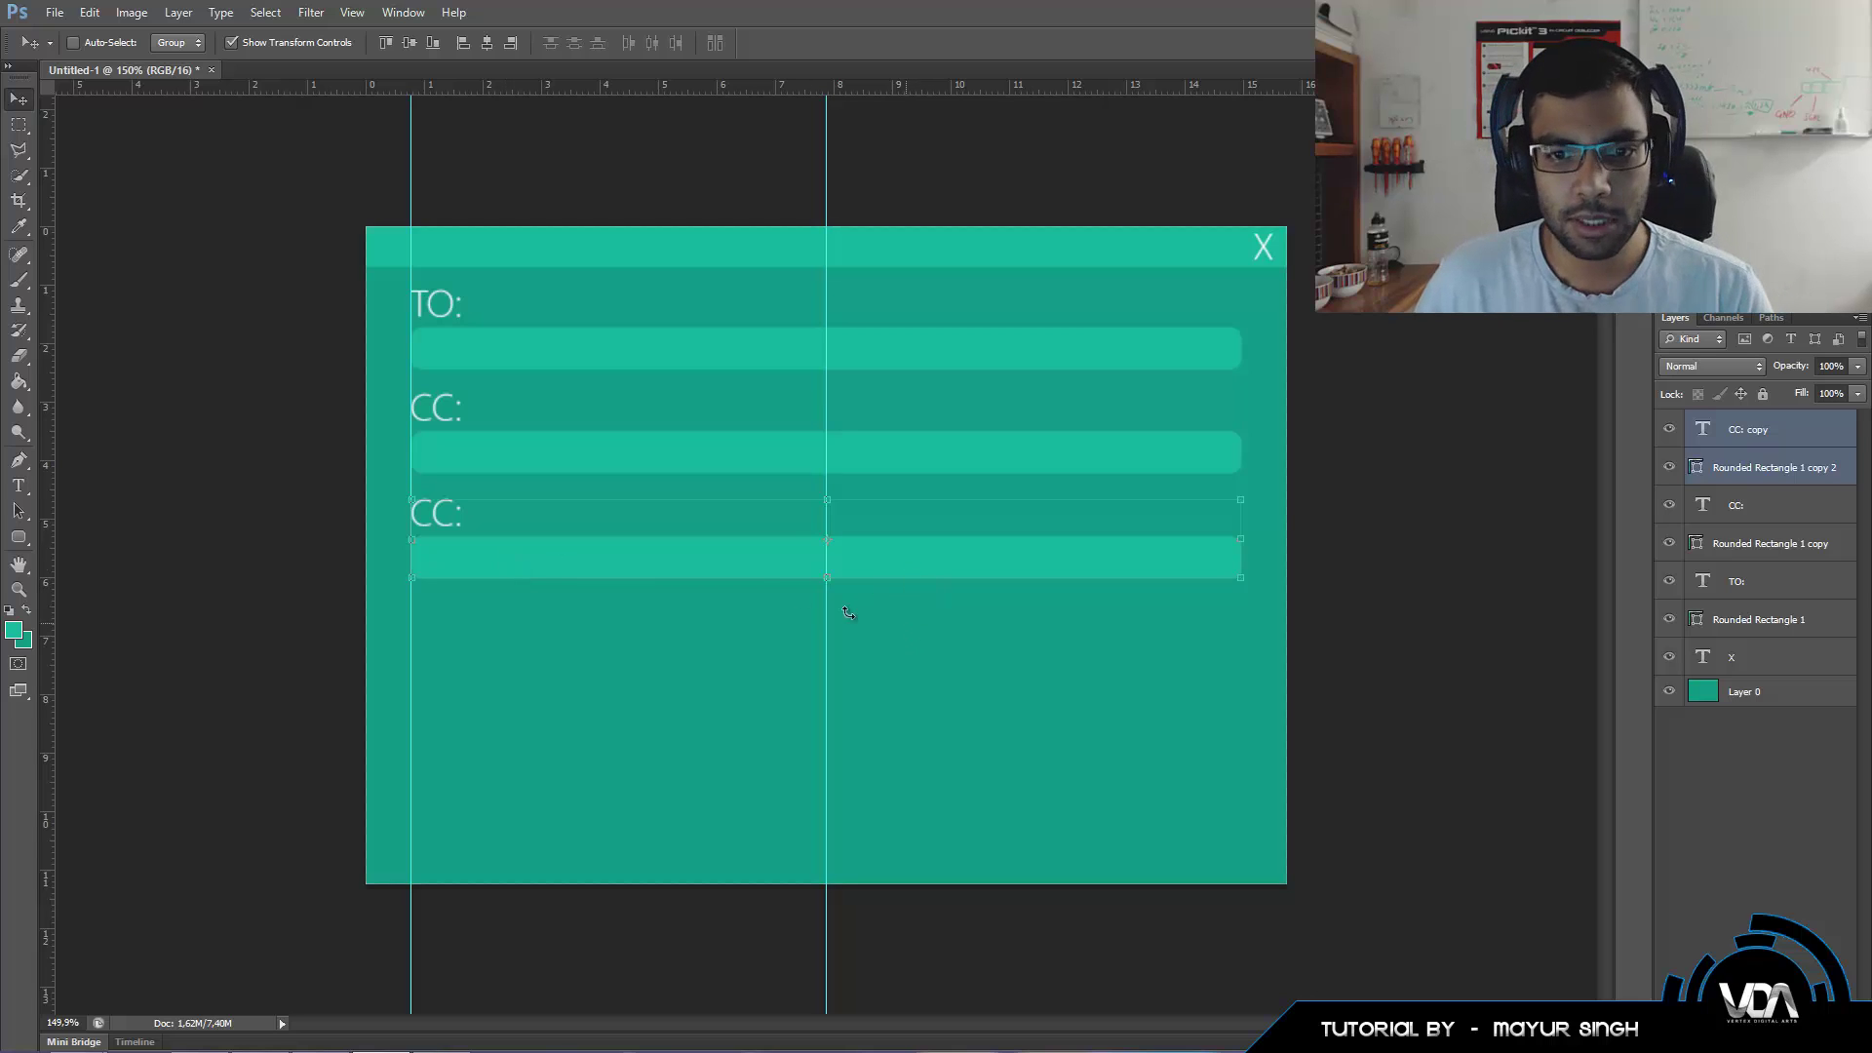
Try to stretch the third rounded field downward to 500% of its height.
{"action": "left_click", "coordinate": [1736, 470]}
{"action": "left_click_drag", "start_coordinate": [828, 578], "coordinate": [834, 748]}
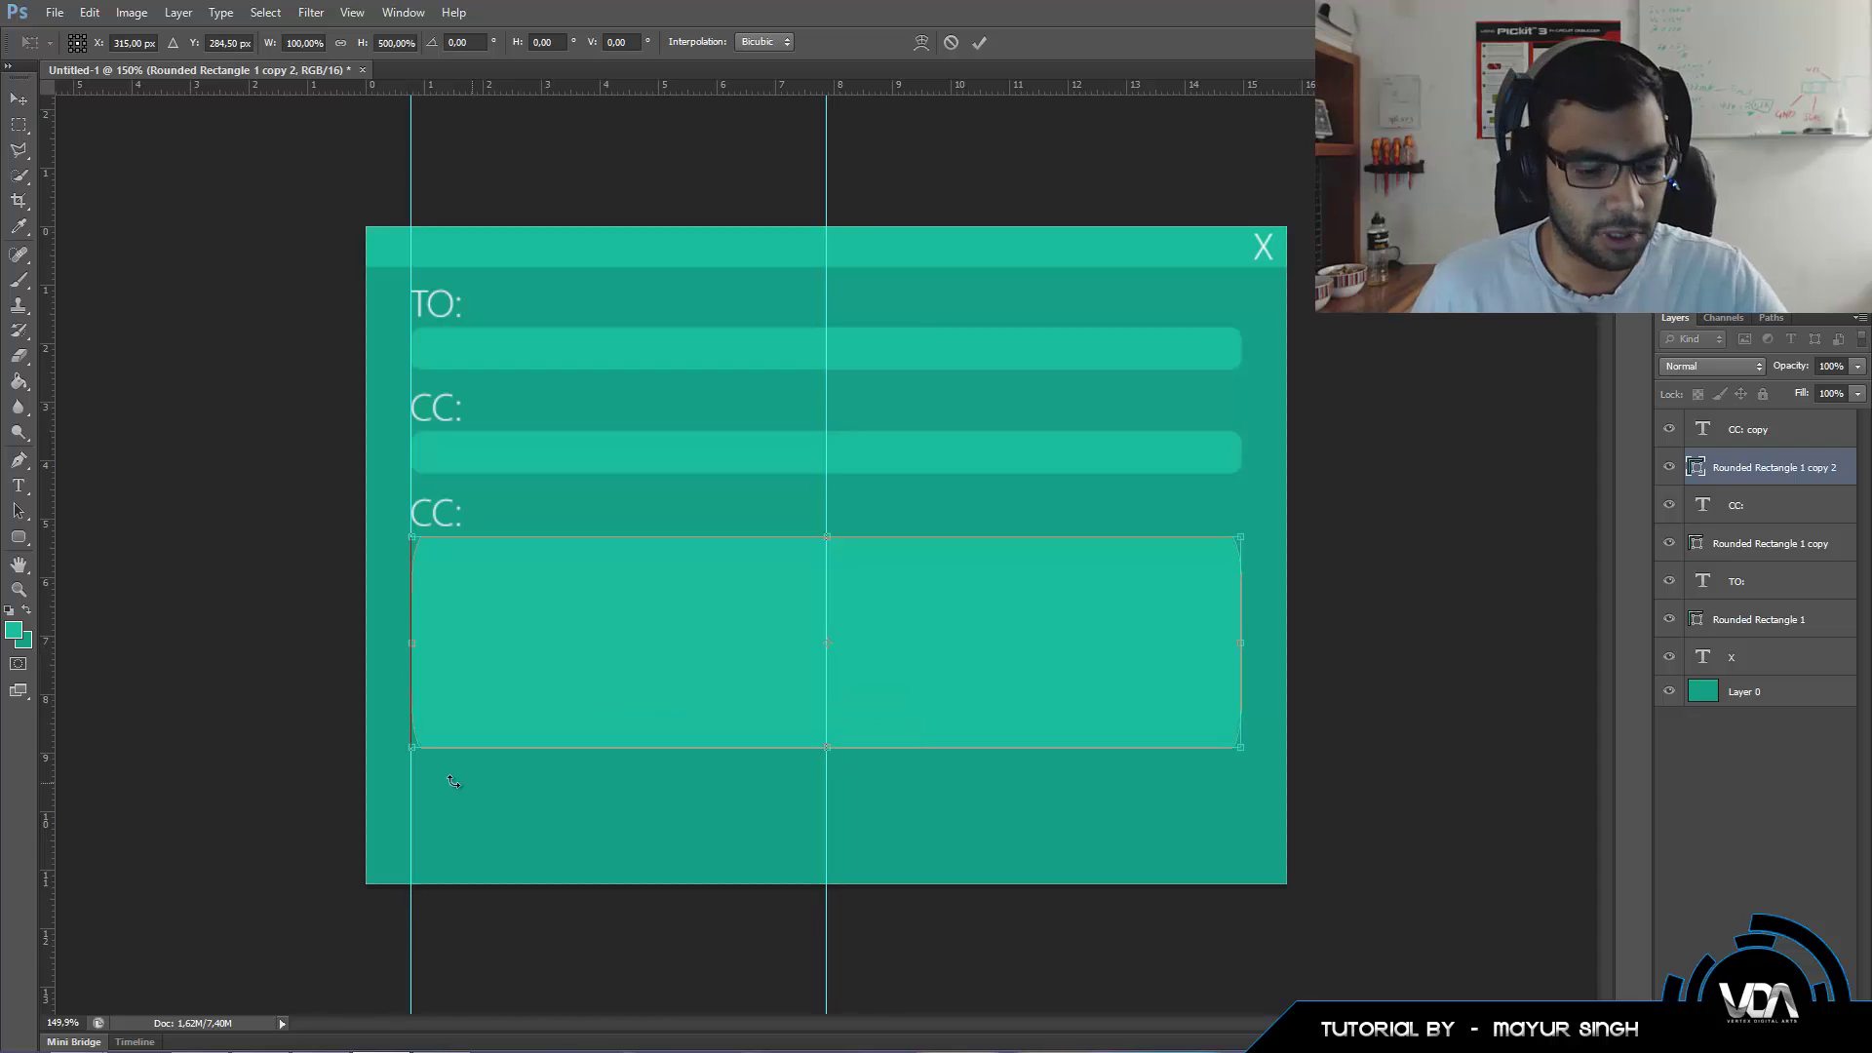
{"action": "key", "text": "ctrl+z"}
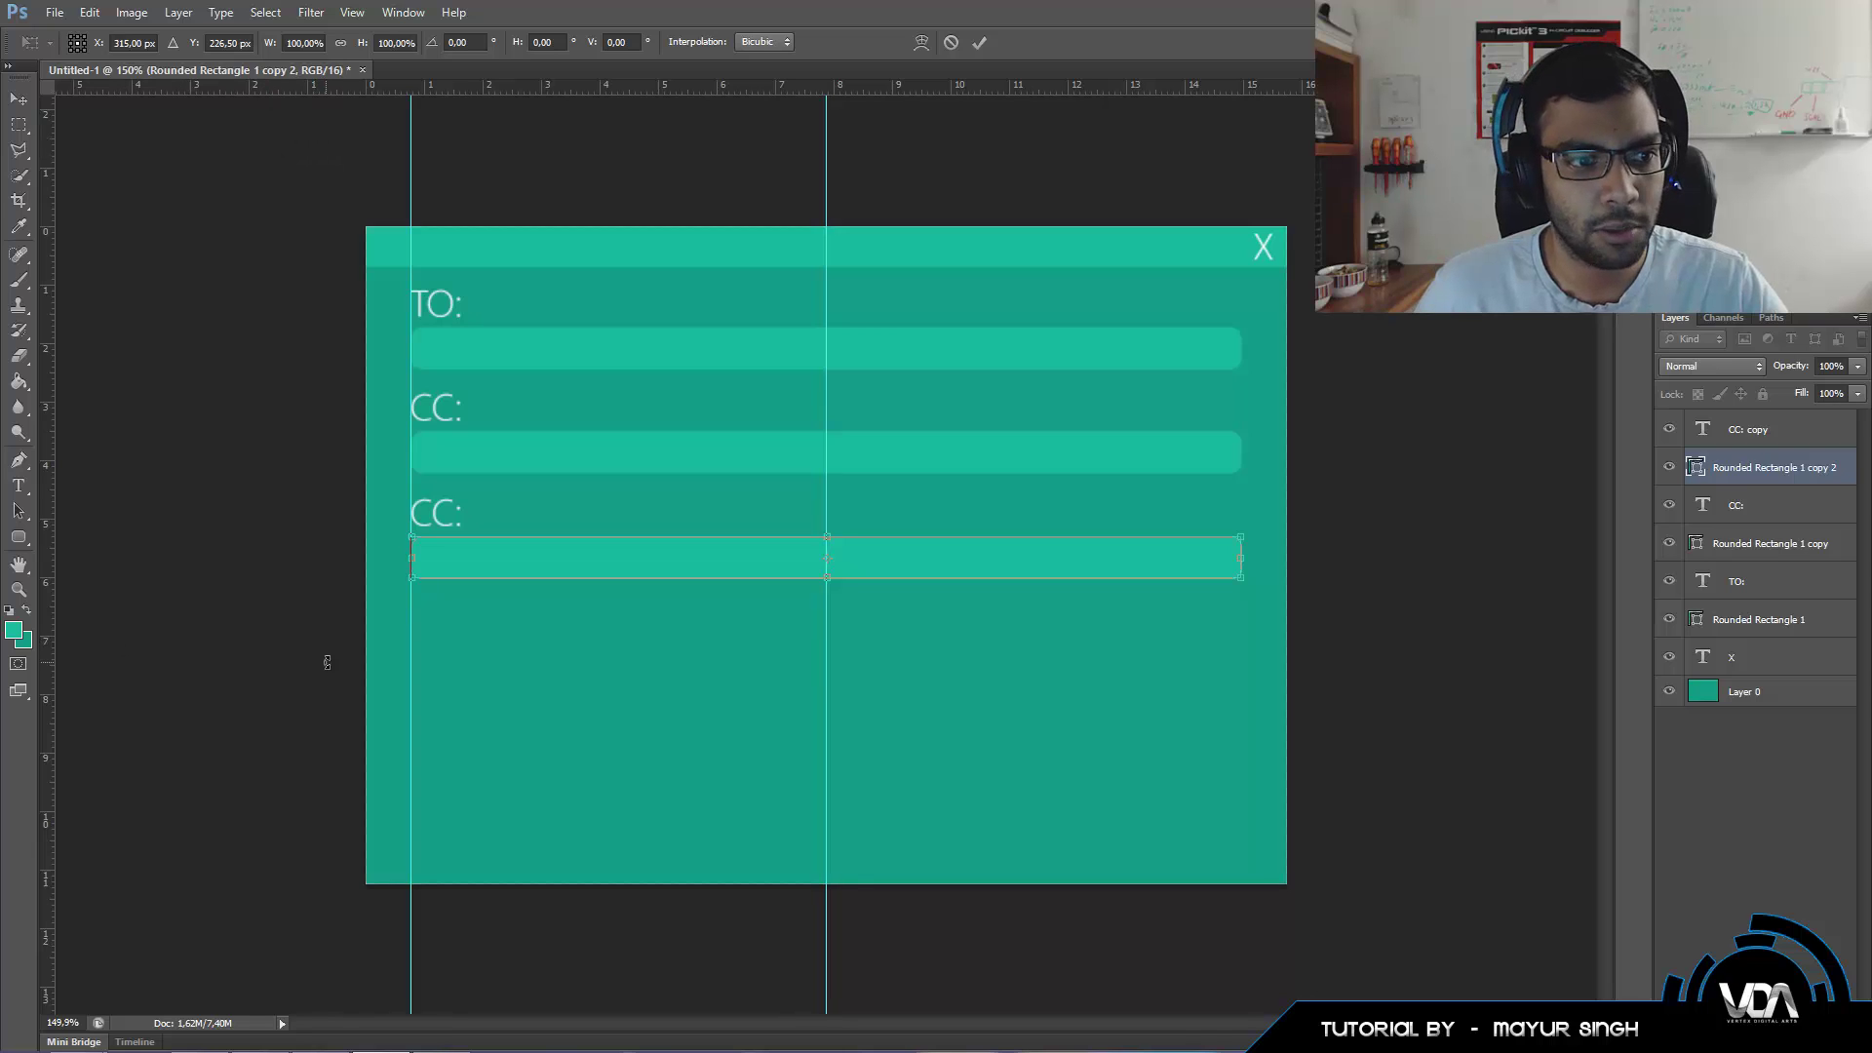
Draw a rounded rectangle about 14.2 cm wide and 3.75 cm high over the third field and delete the small field beneath it.
{"action": "left_click", "coordinate": [18, 538]}
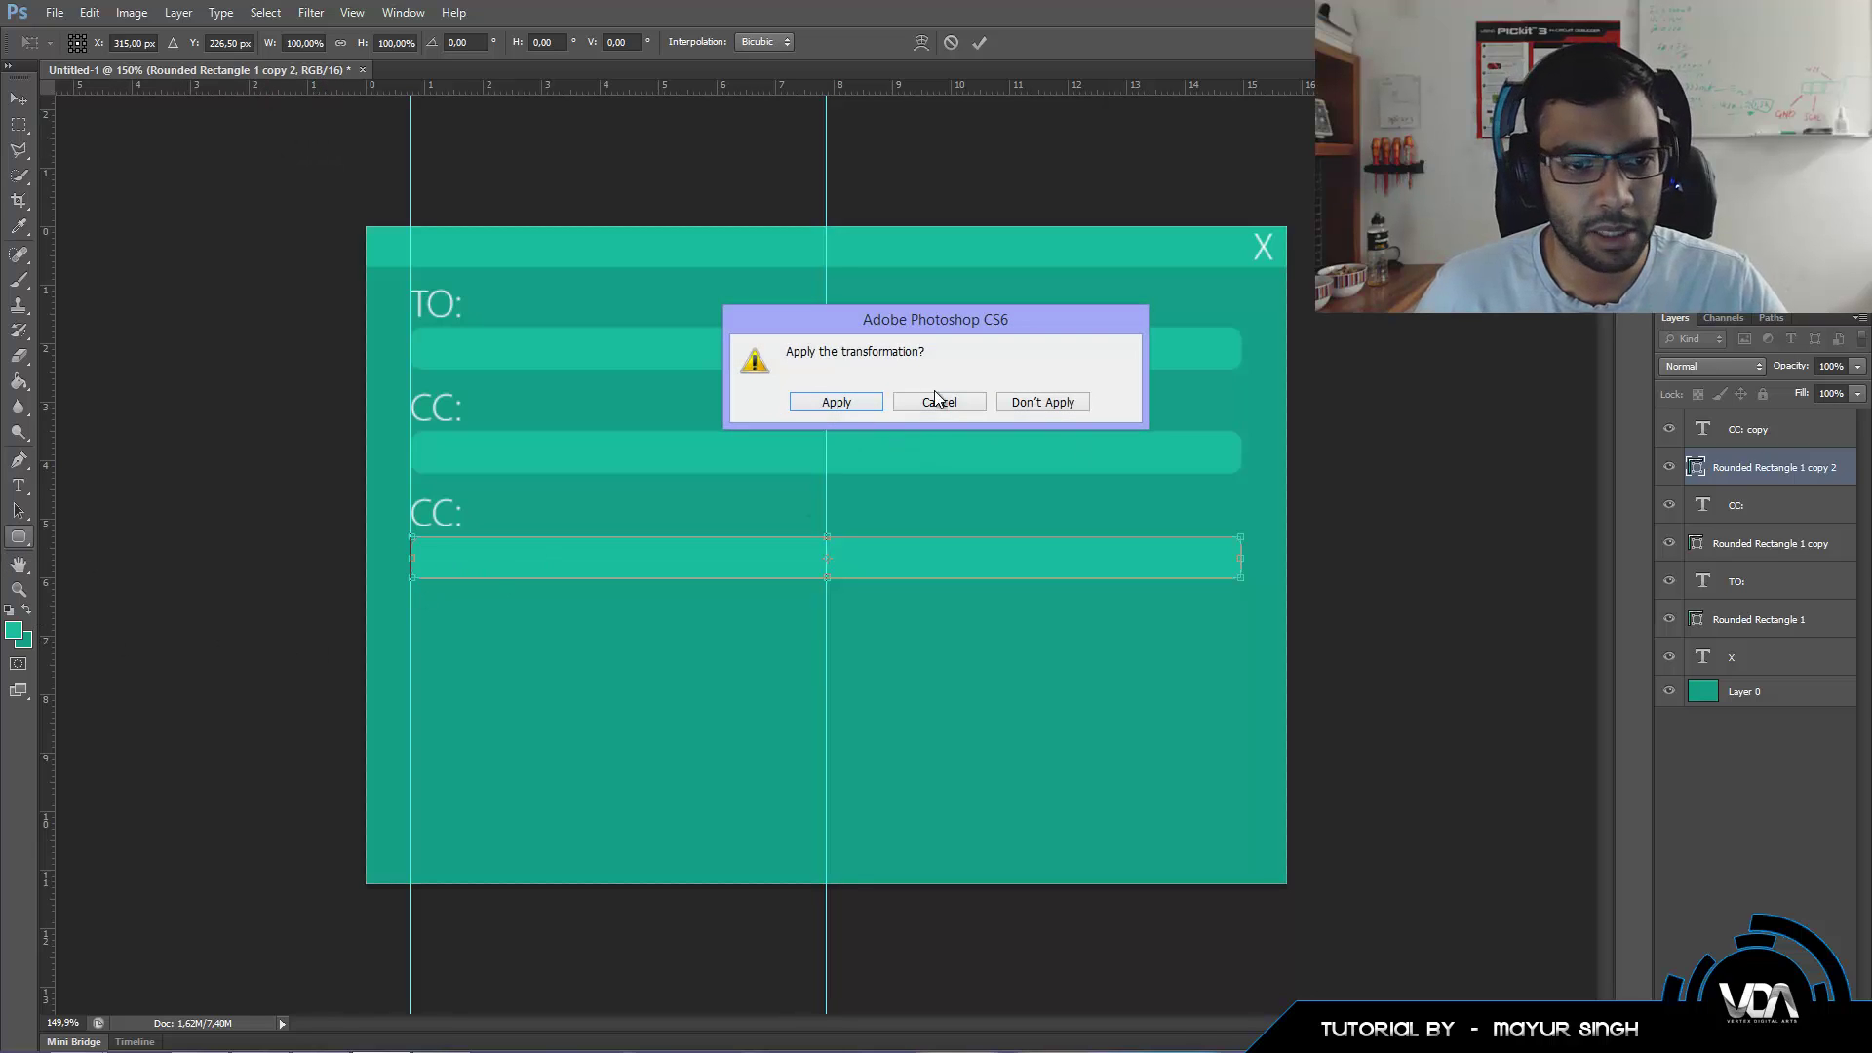
{"action": "left_click", "coordinate": [837, 402]}
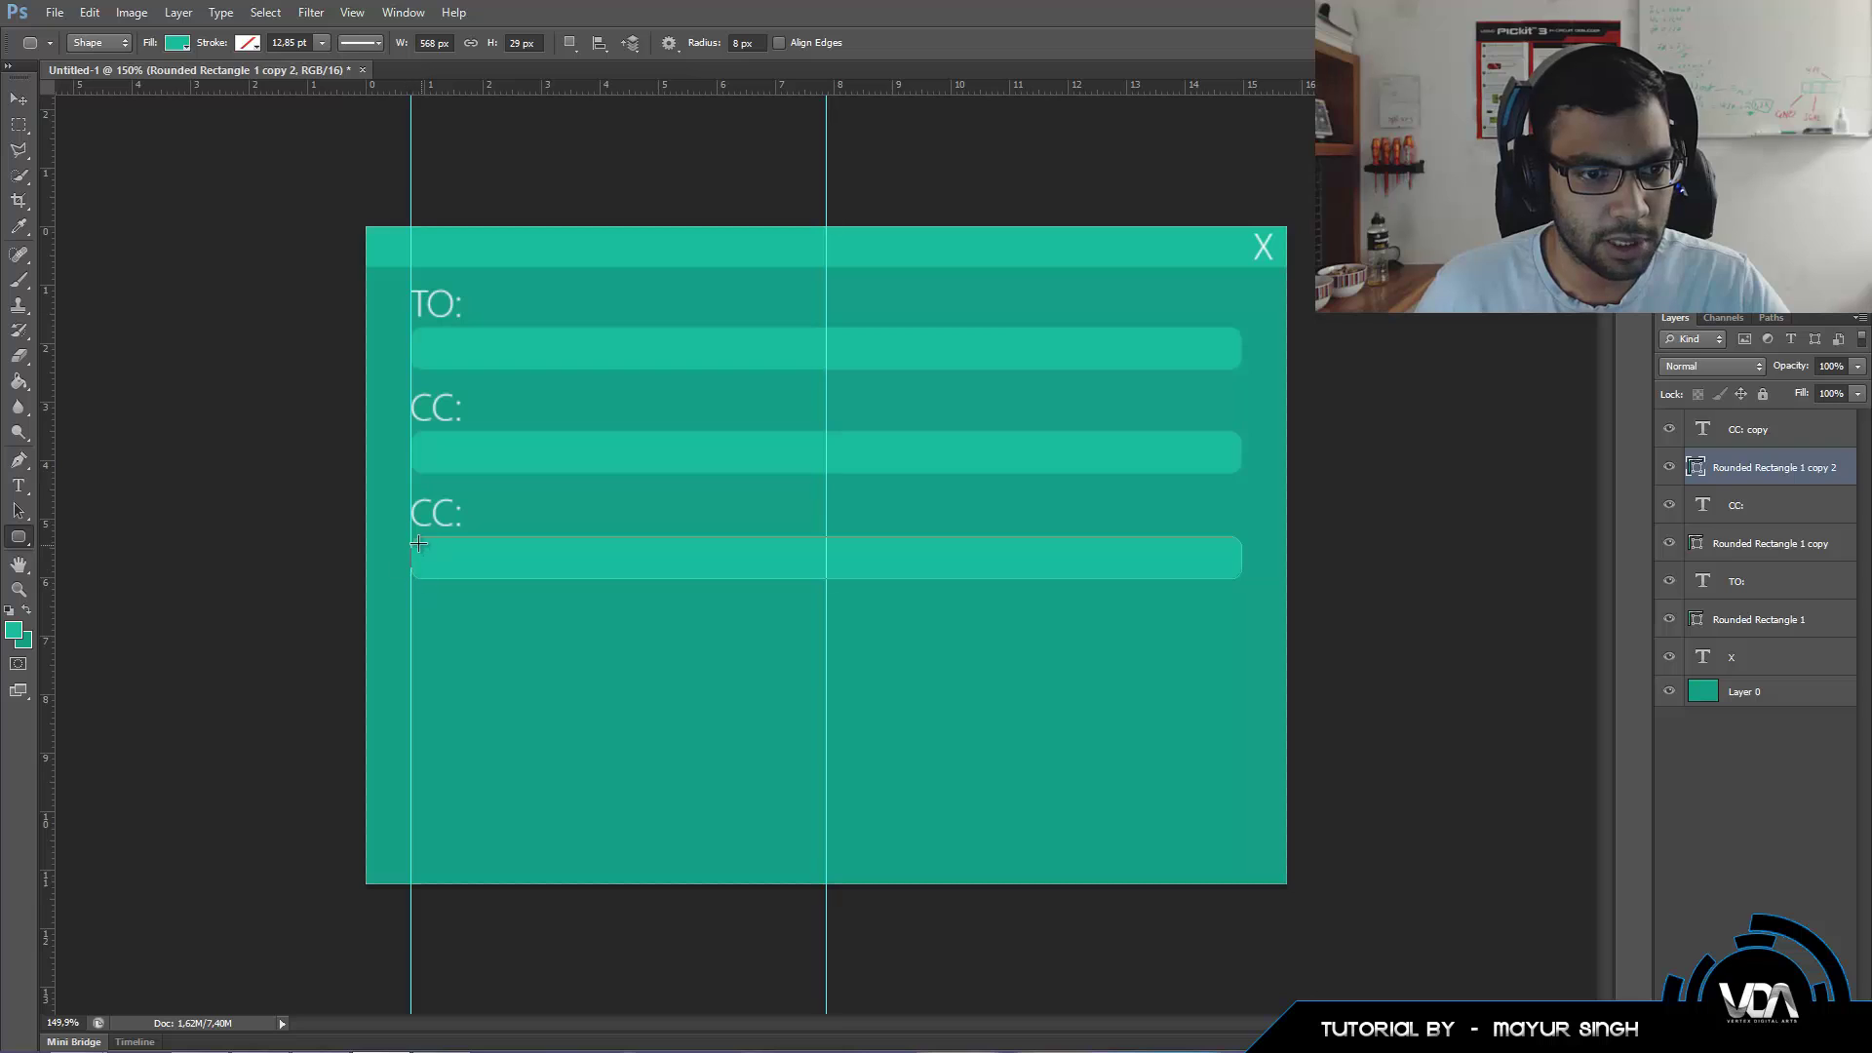
{"action": "left_click_drag", "start_coordinate": [412, 540], "coordinate": [1239, 756]}
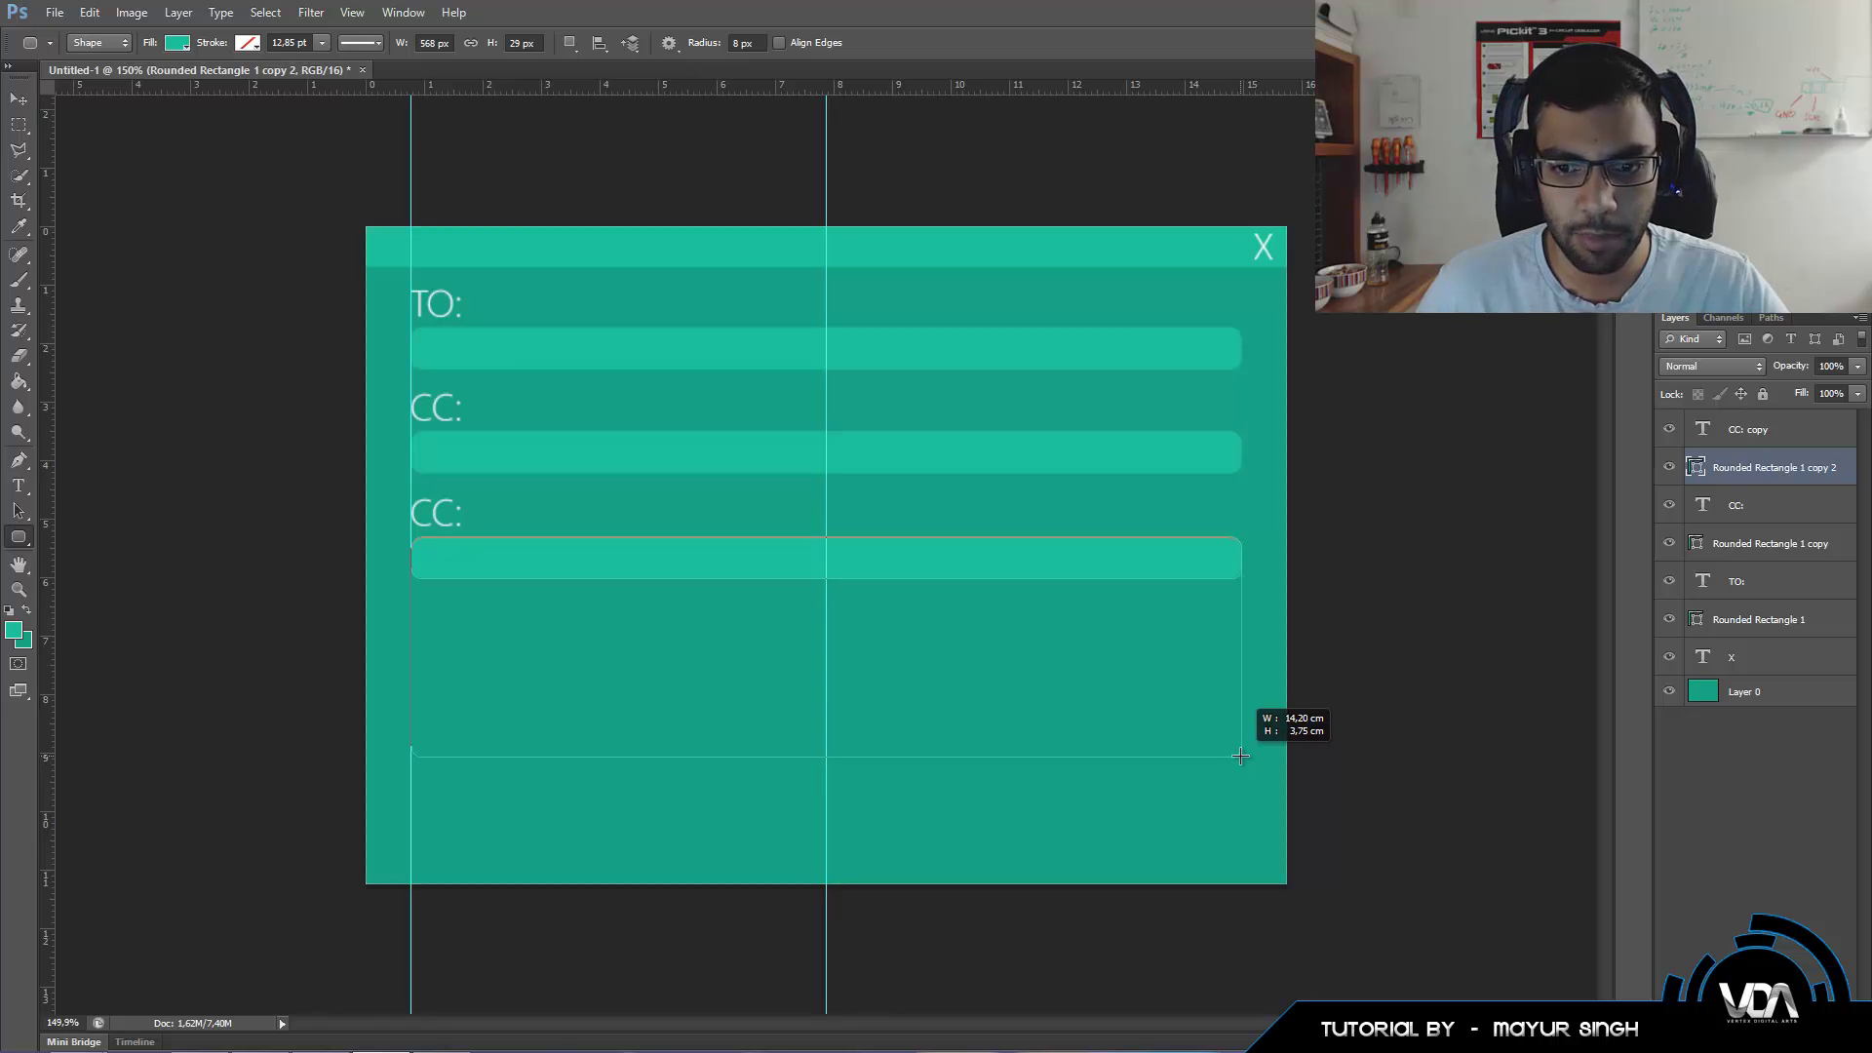
{"action": "left_click_drag", "start_coordinate": [1240, 757], "coordinate": [1240, 756]}
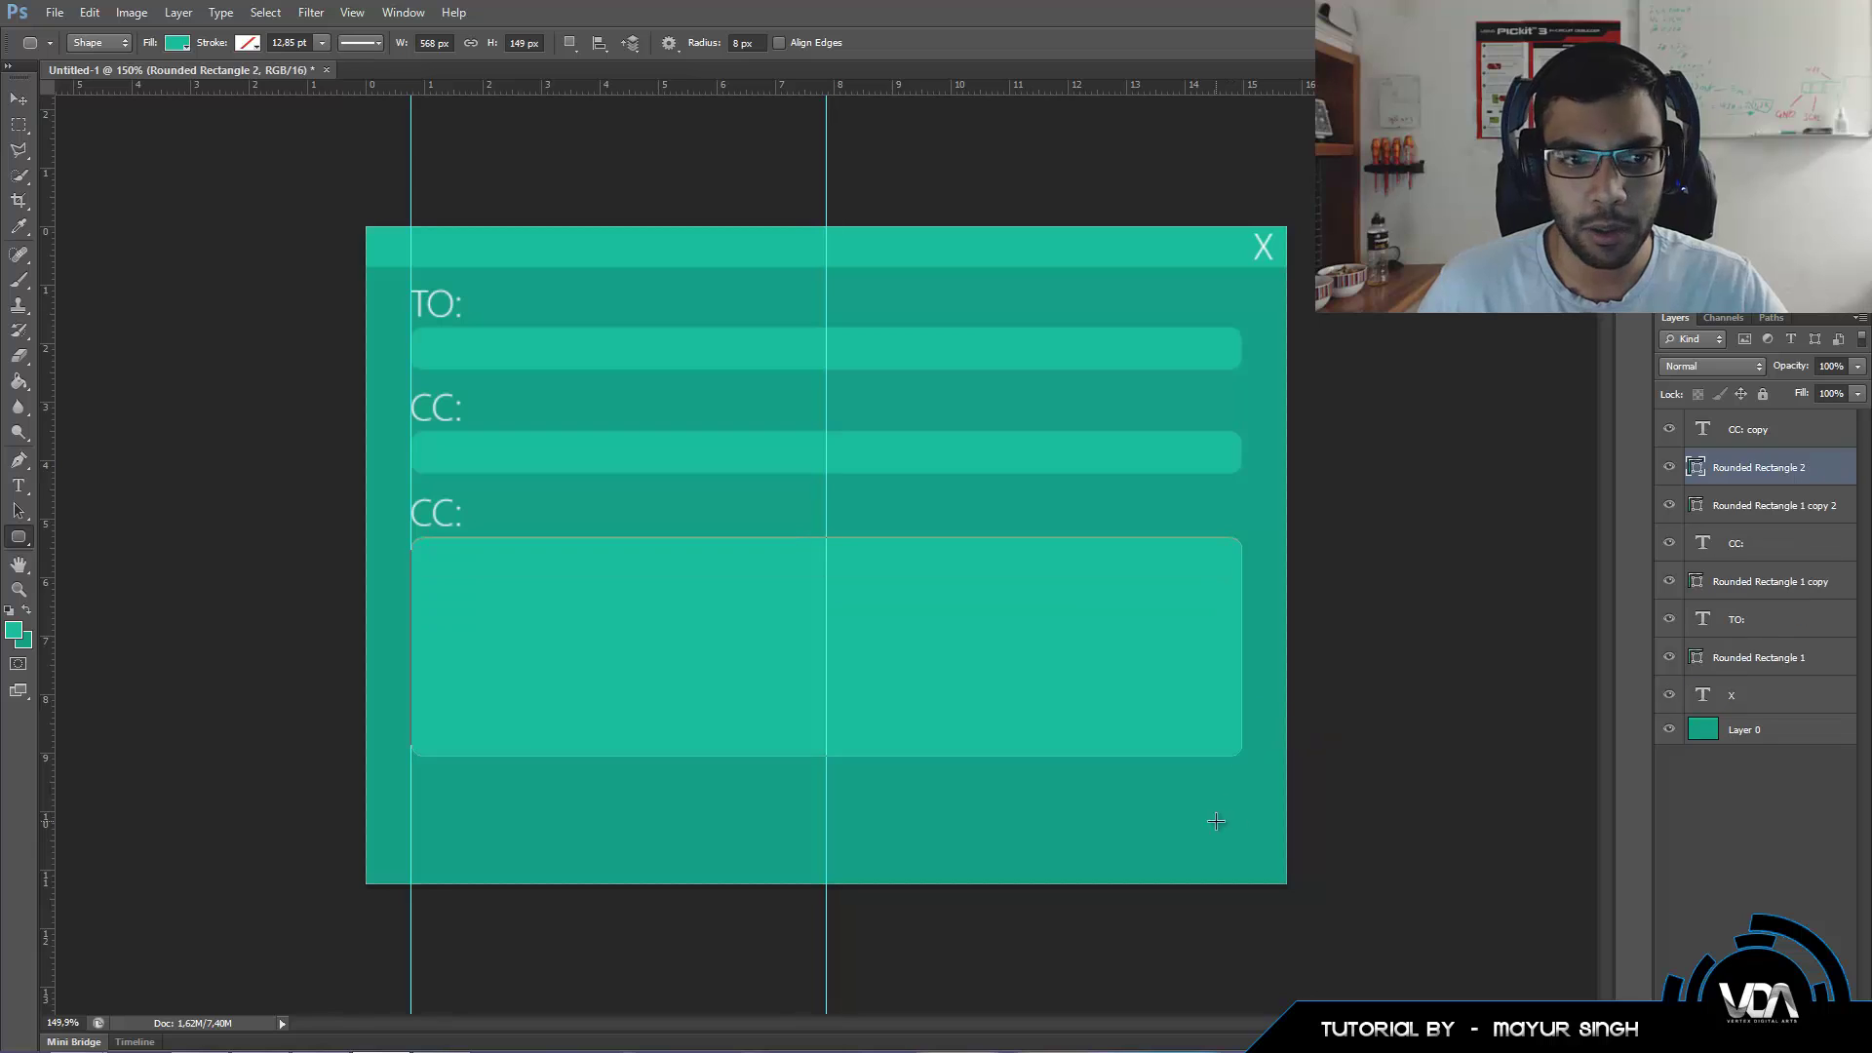
{"action": "left_click", "coordinate": [1799, 509]}
{"action": "key", "text": "Delete"}
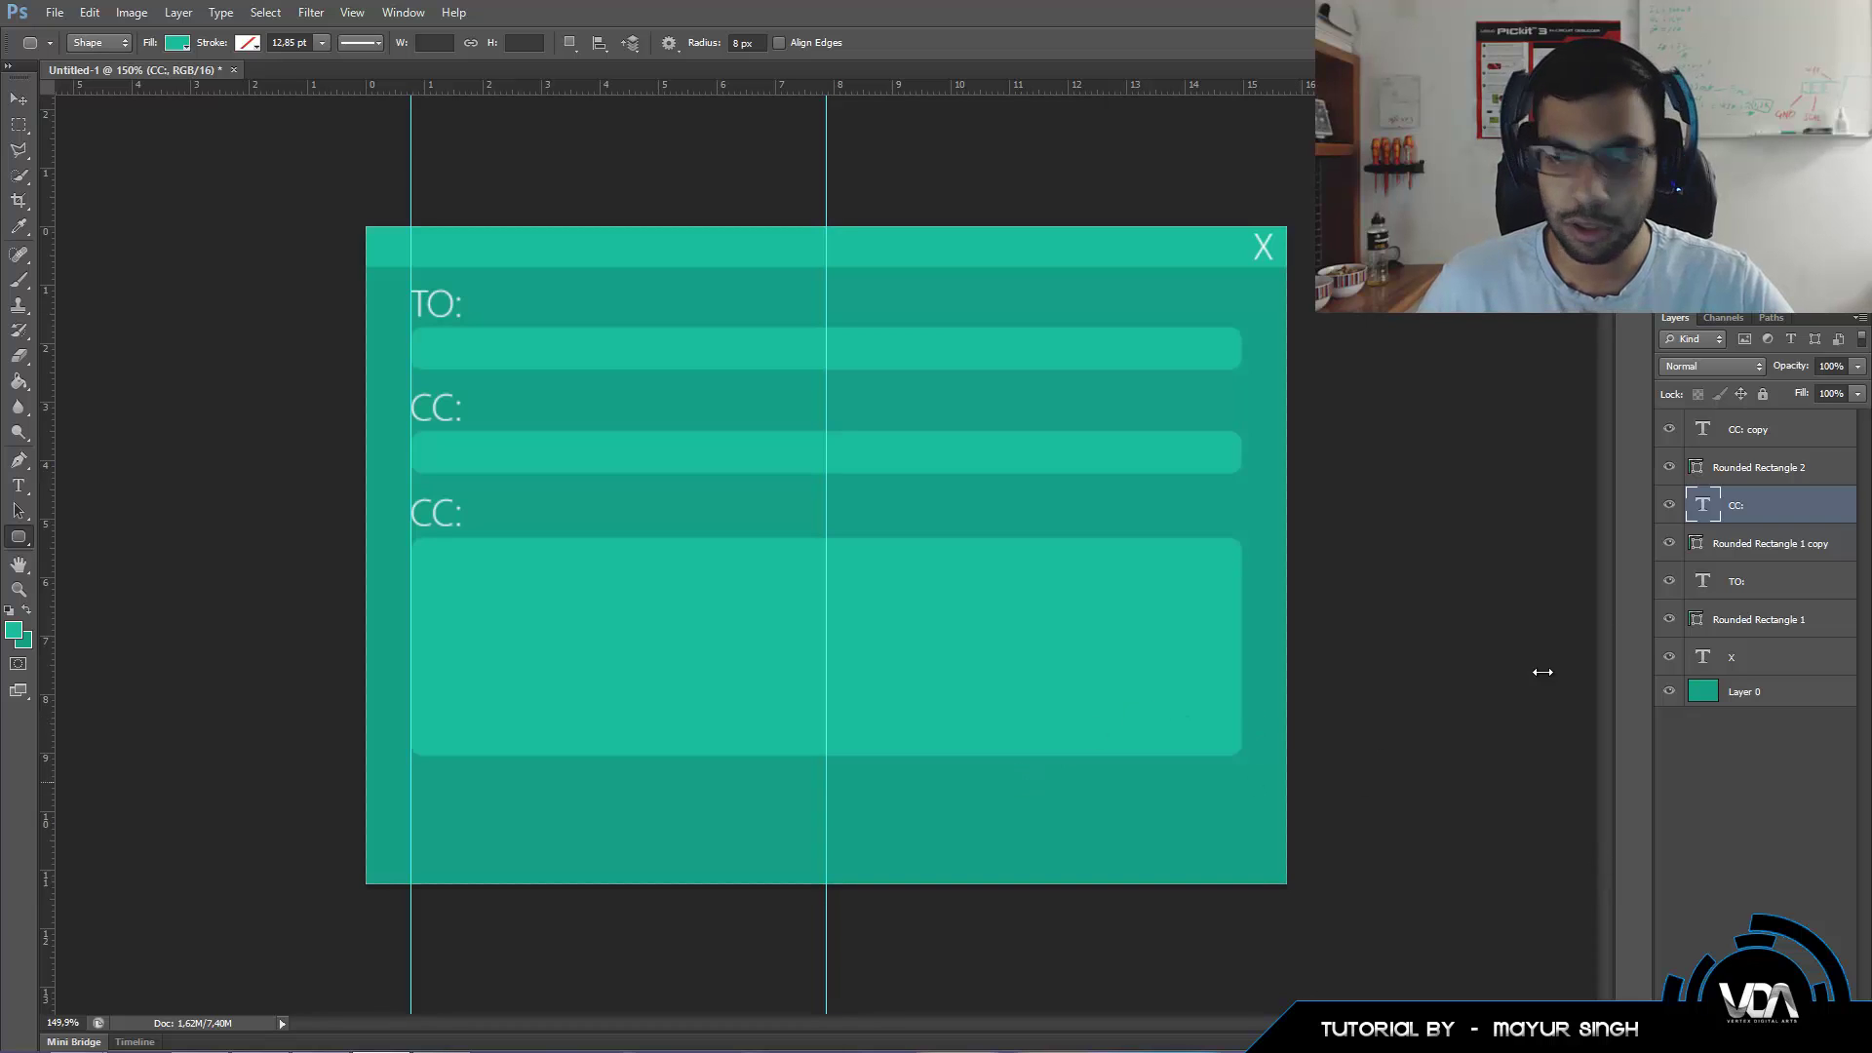
Change the label above the large rounded field to MESSAGE:.
{"action": "left_click", "coordinate": [1755, 431]}
{"action": "key", "text": "t"}
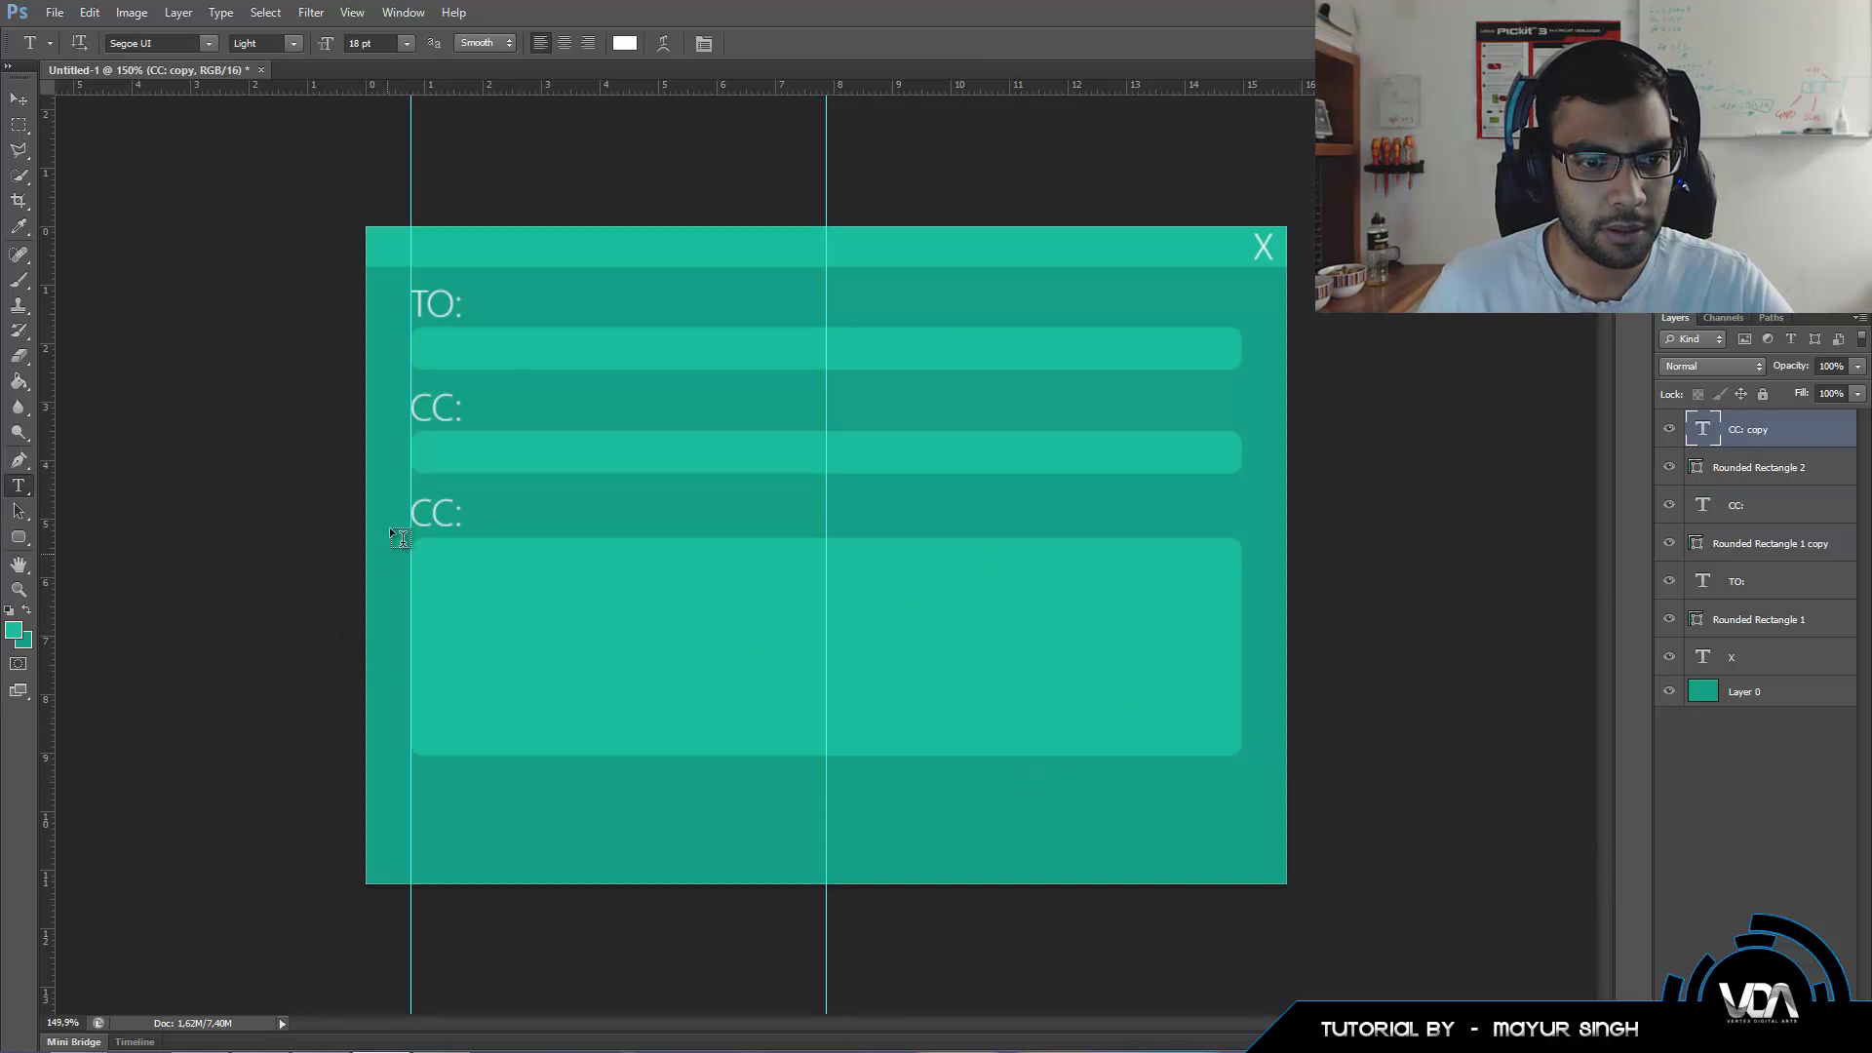
{"action": "left_click", "coordinate": [433, 511]}
{"action": "key", "text": "Escape"}
{"action": "double_click", "coordinate": [437, 514]}
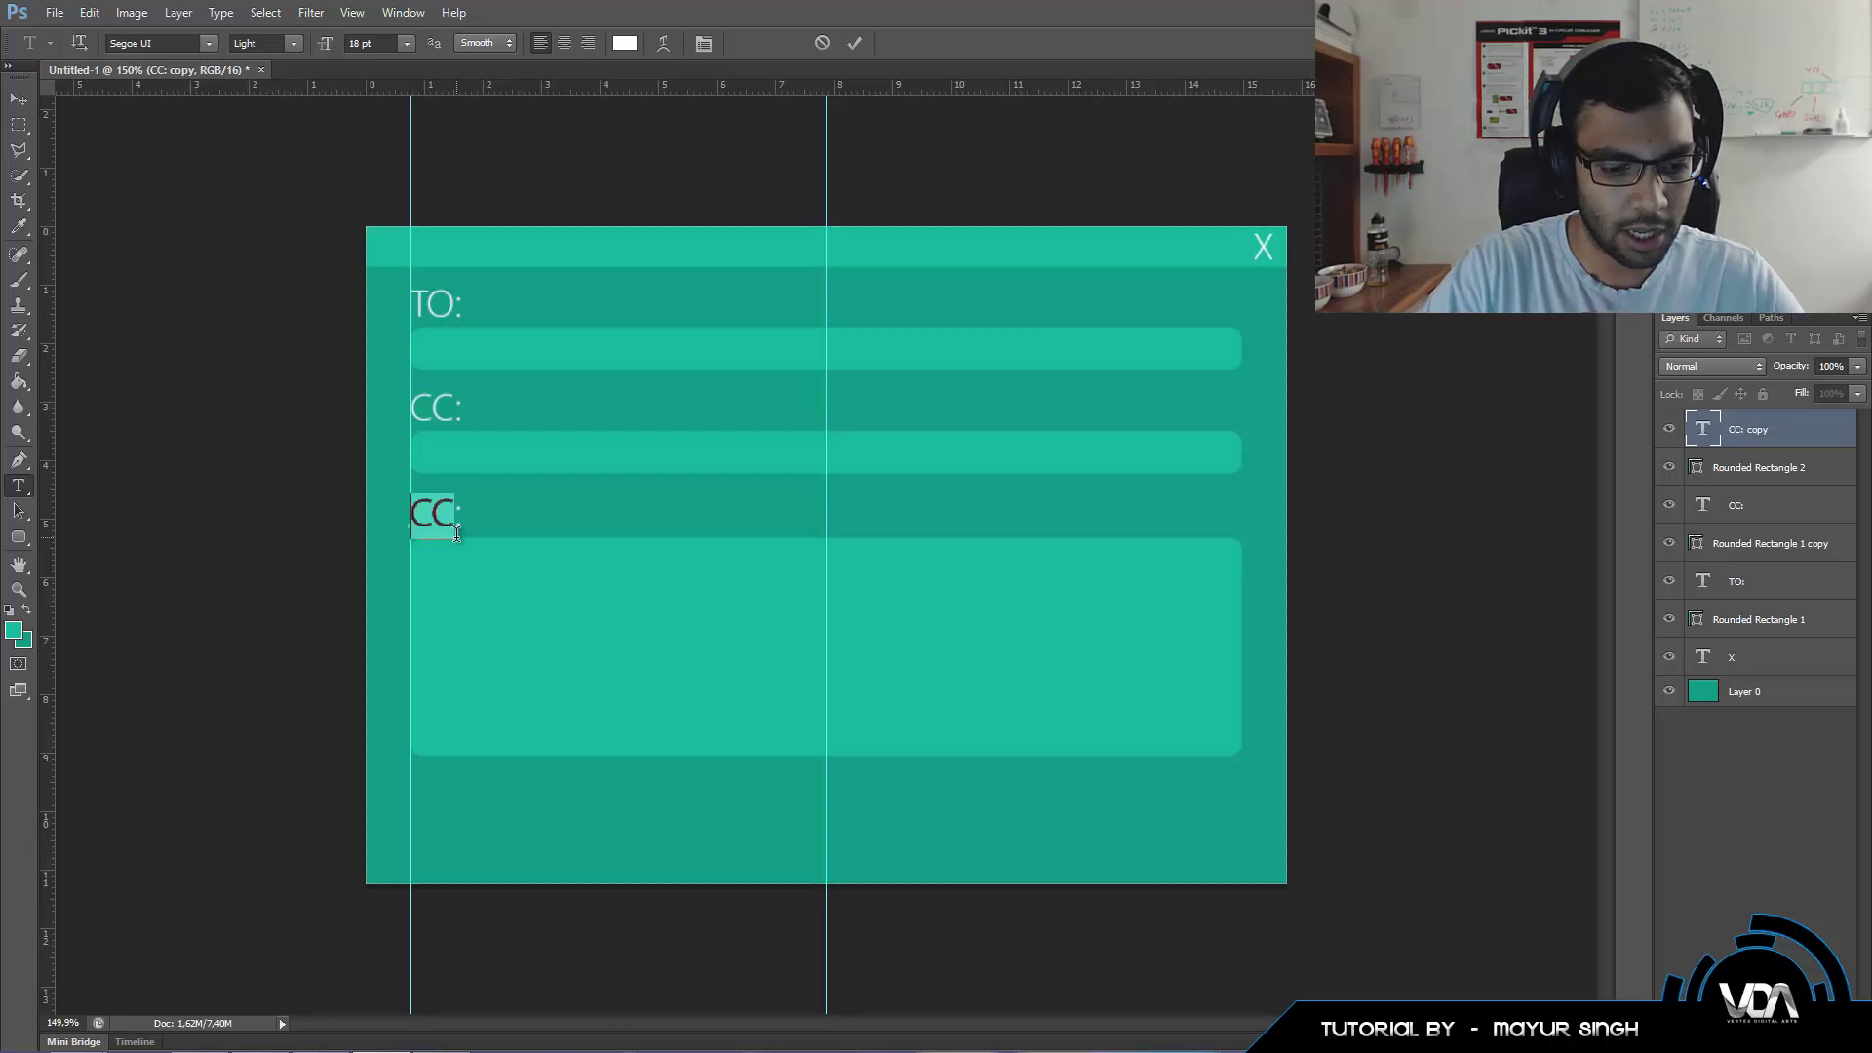
{"action": "type", "text": "ME"}
{"action": "key", "text": "Delete"}
{"action": "type", "text": "SSAGE:"}
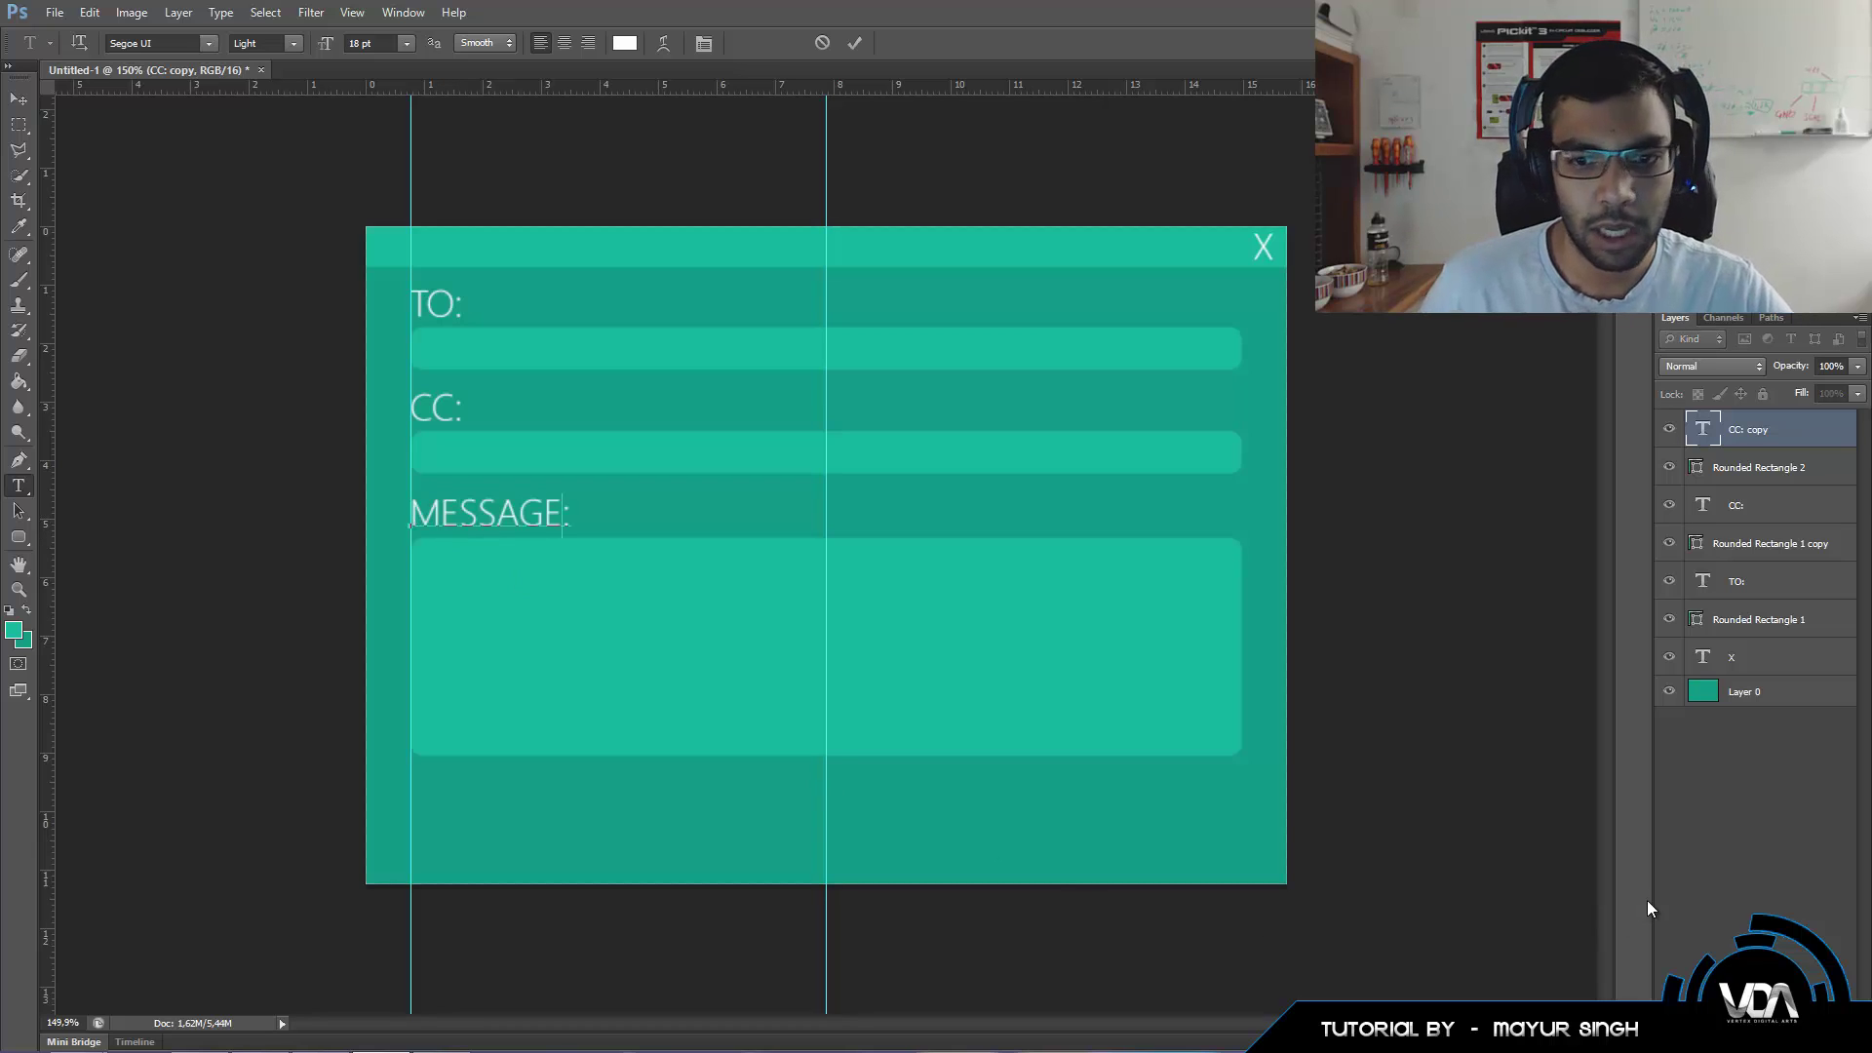
{"action": "left_click", "coordinate": [1677, 888]}
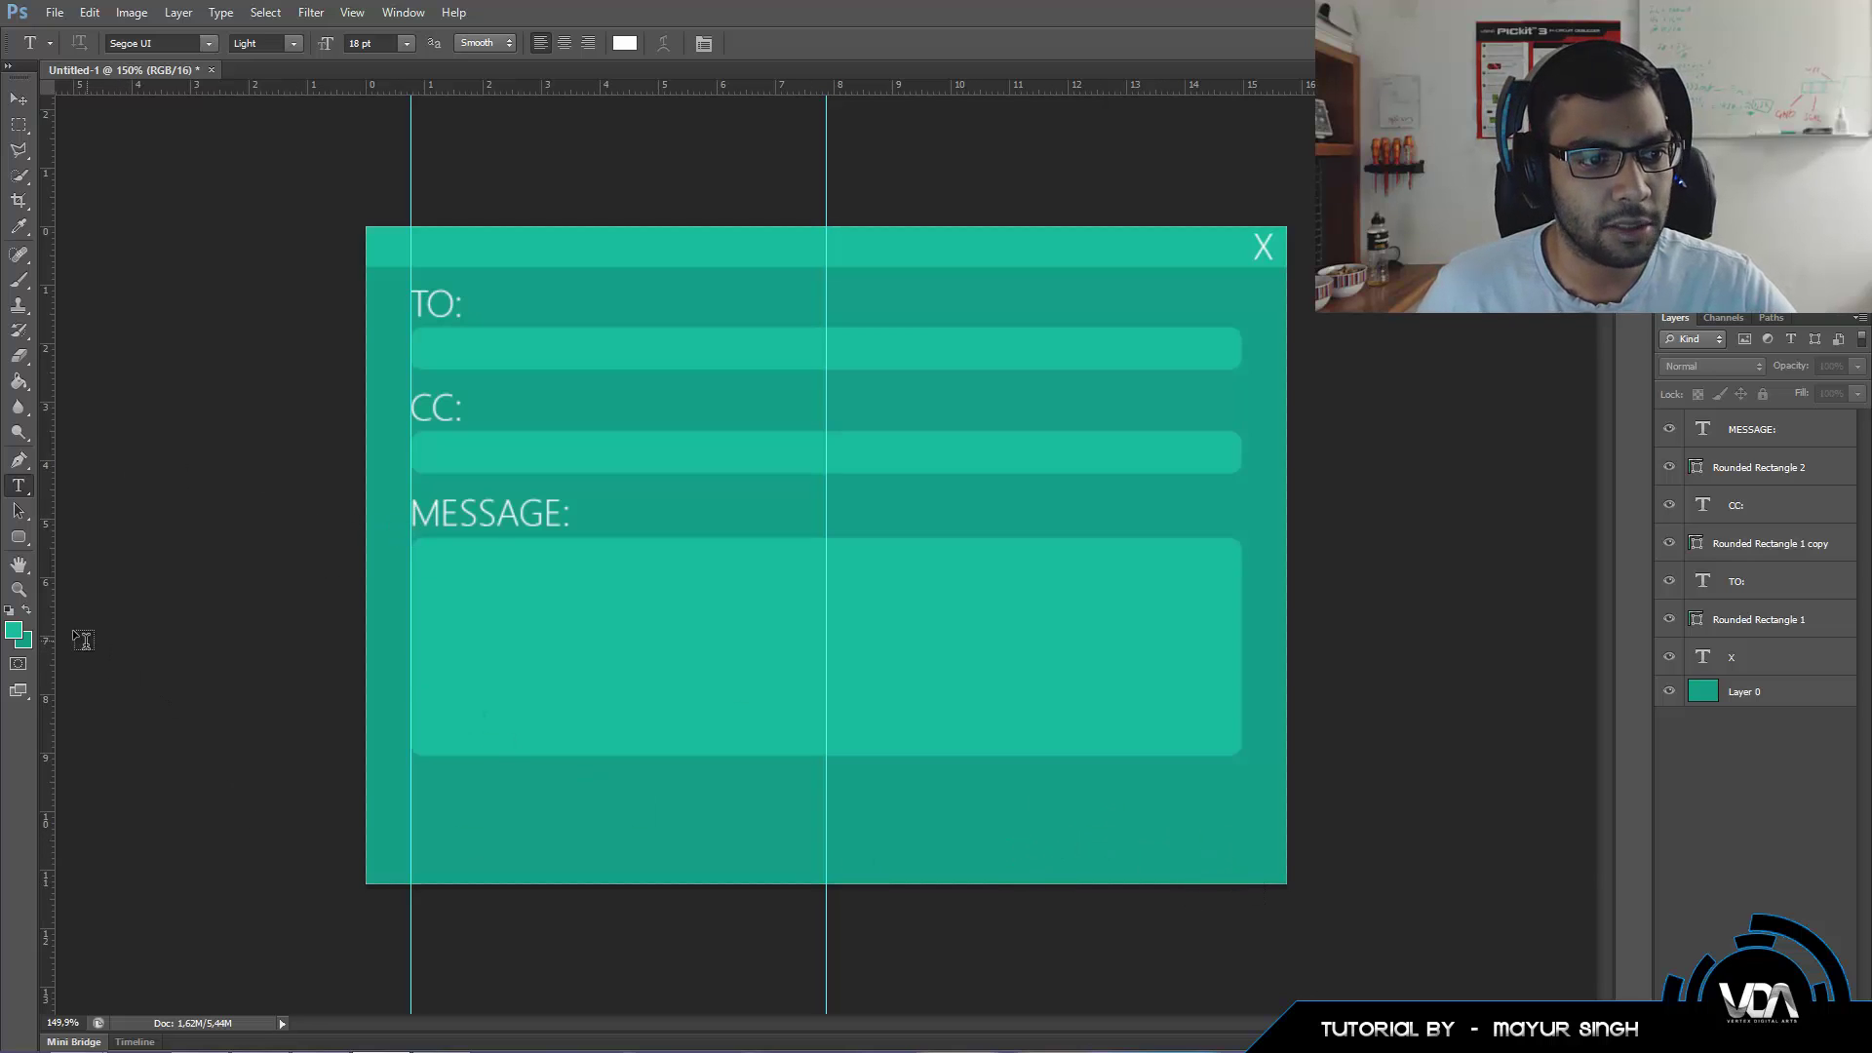
Add a vertical guide and align it exactly with the right edge of the rounded TO: field.
{"action": "left_click_drag", "start_coordinate": [44, 612], "coordinate": [1250, 727]}
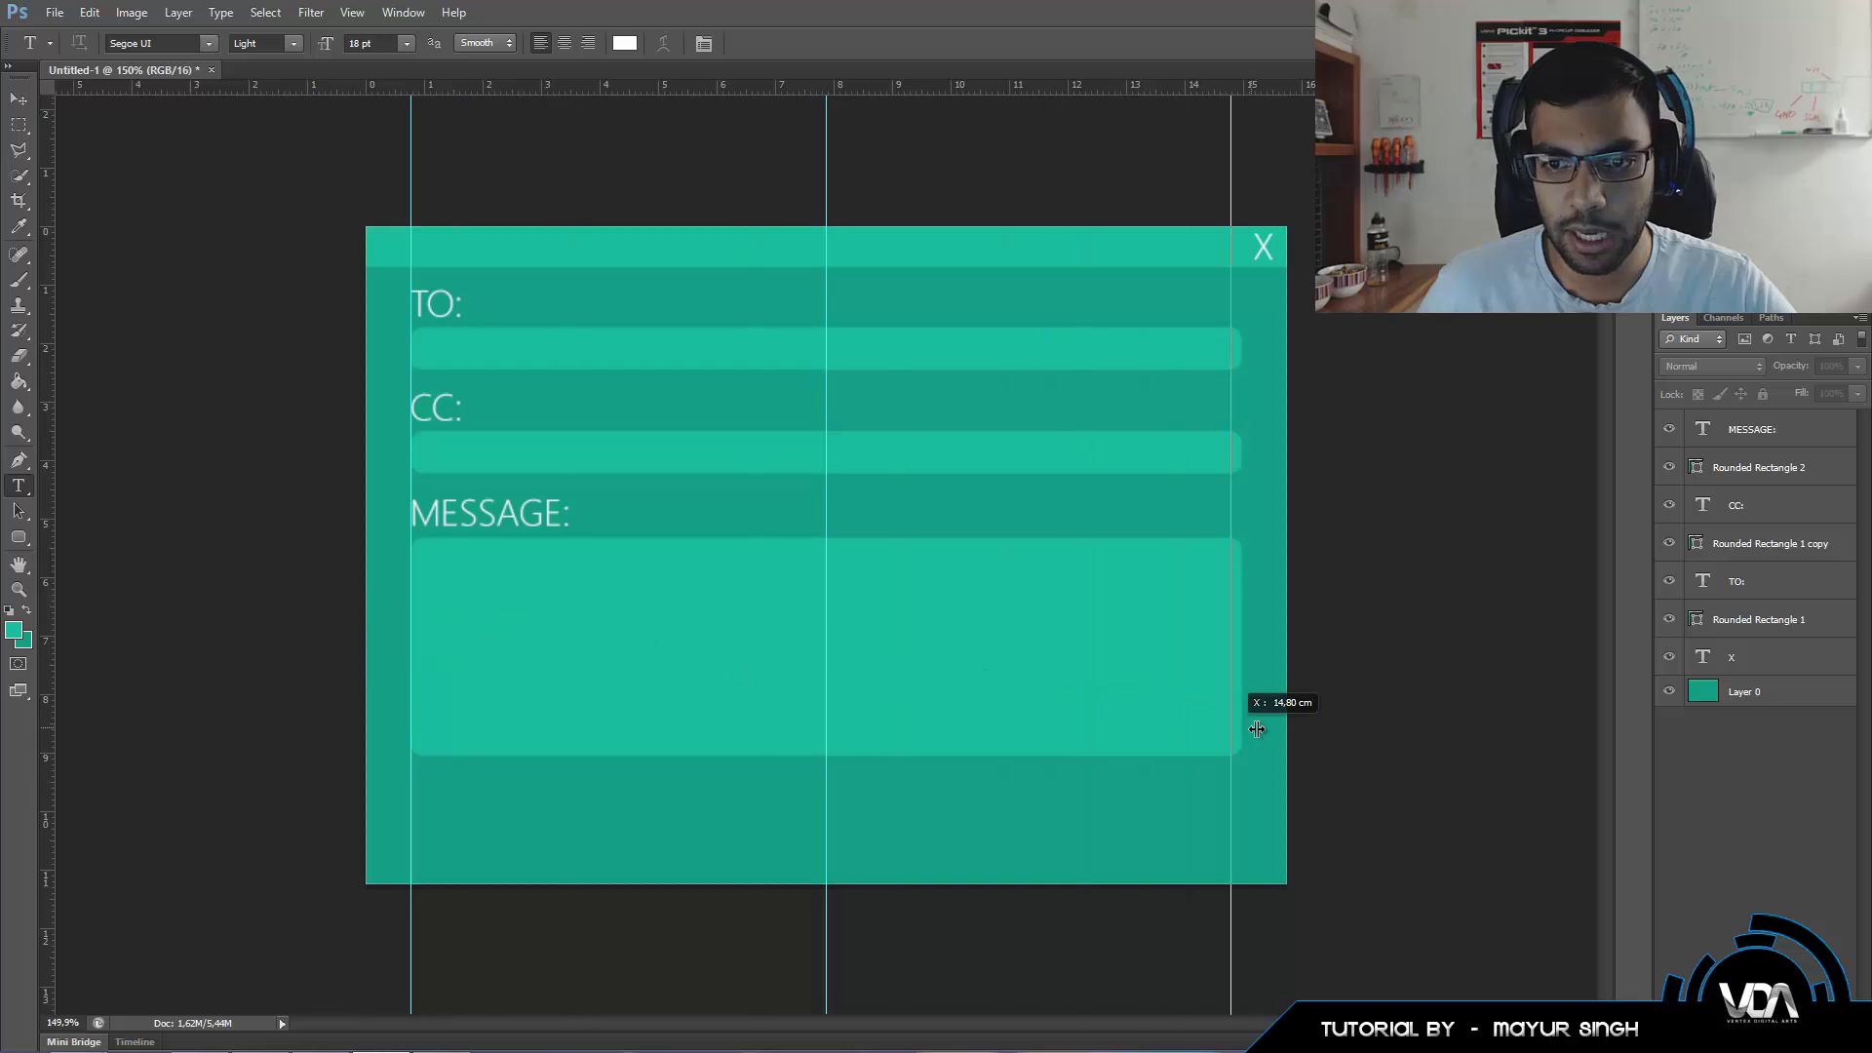
{"action": "left_click_drag", "start_coordinate": [1132, 768], "coordinate": [1107, 766]}
{"action": "left_click_drag", "start_coordinate": [702, 898], "coordinate": [685, 898]}
{"action": "left_click", "coordinate": [1605, 717]}
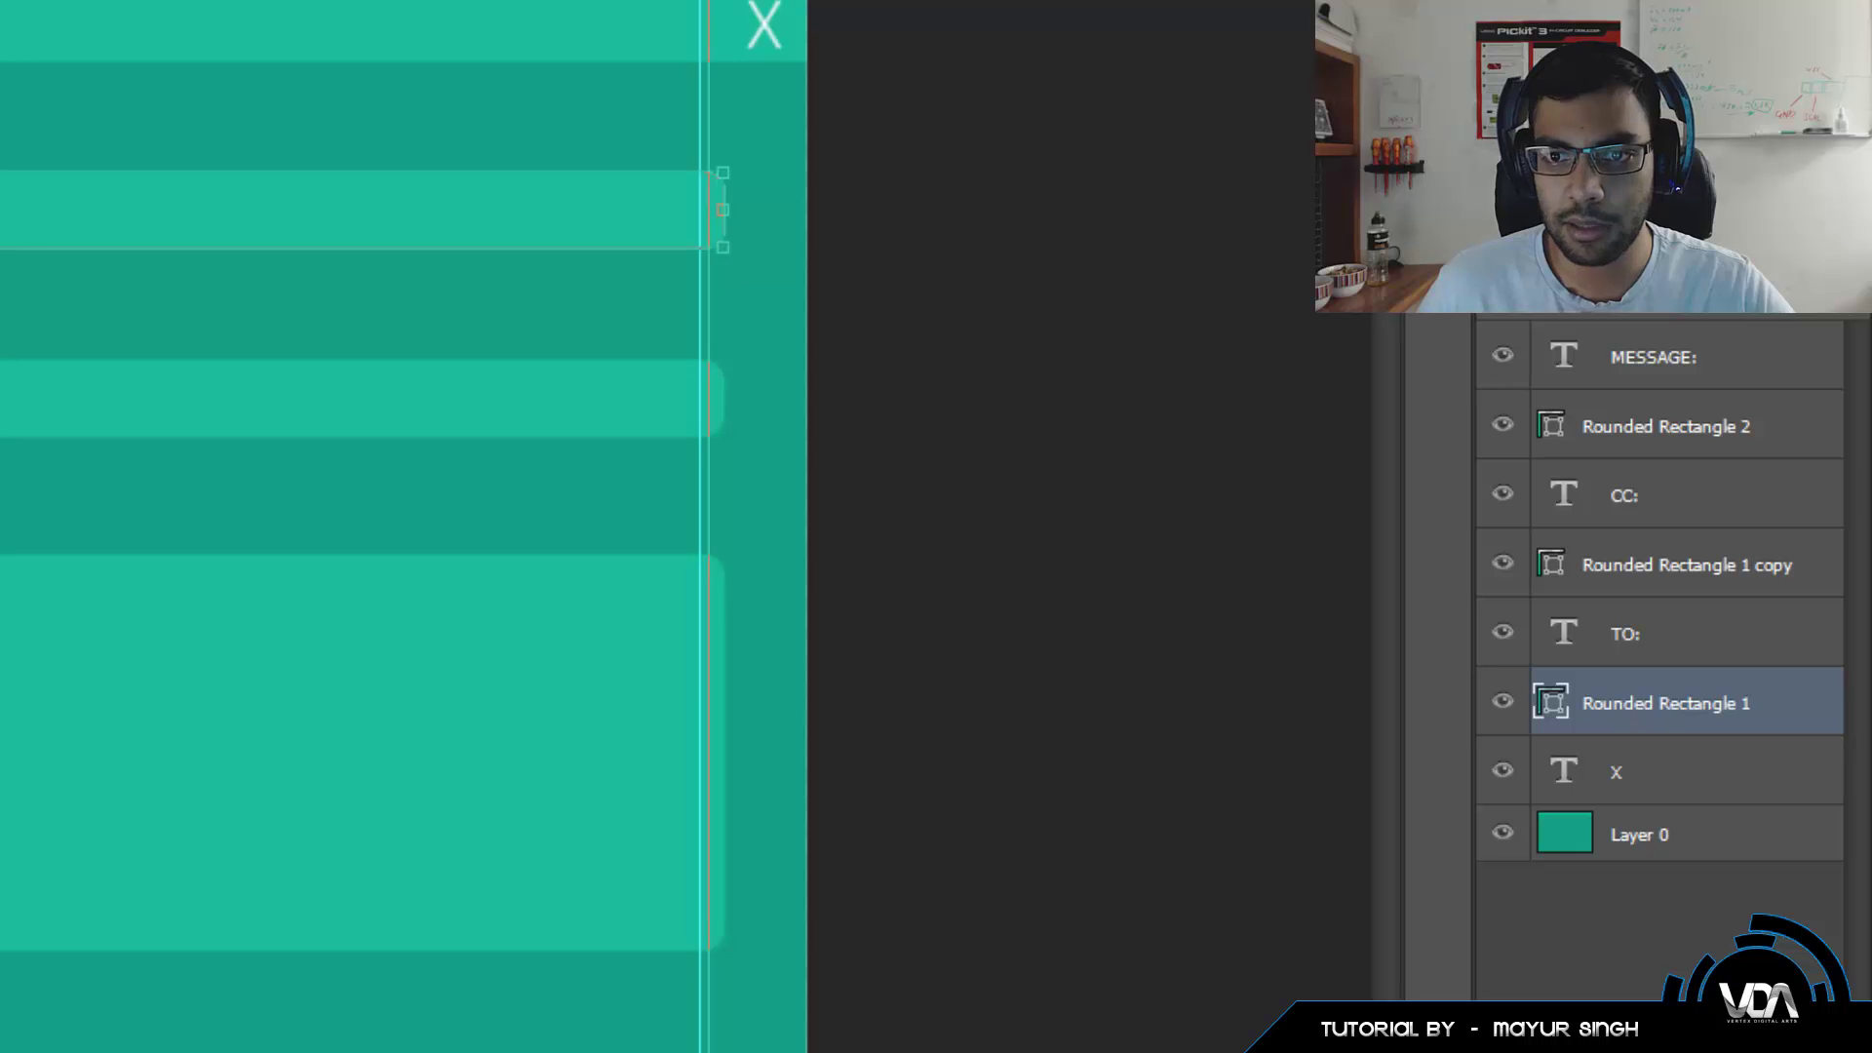
{"action": "left_click_drag", "start_coordinate": [702, 98], "coordinate": [746, 273]}
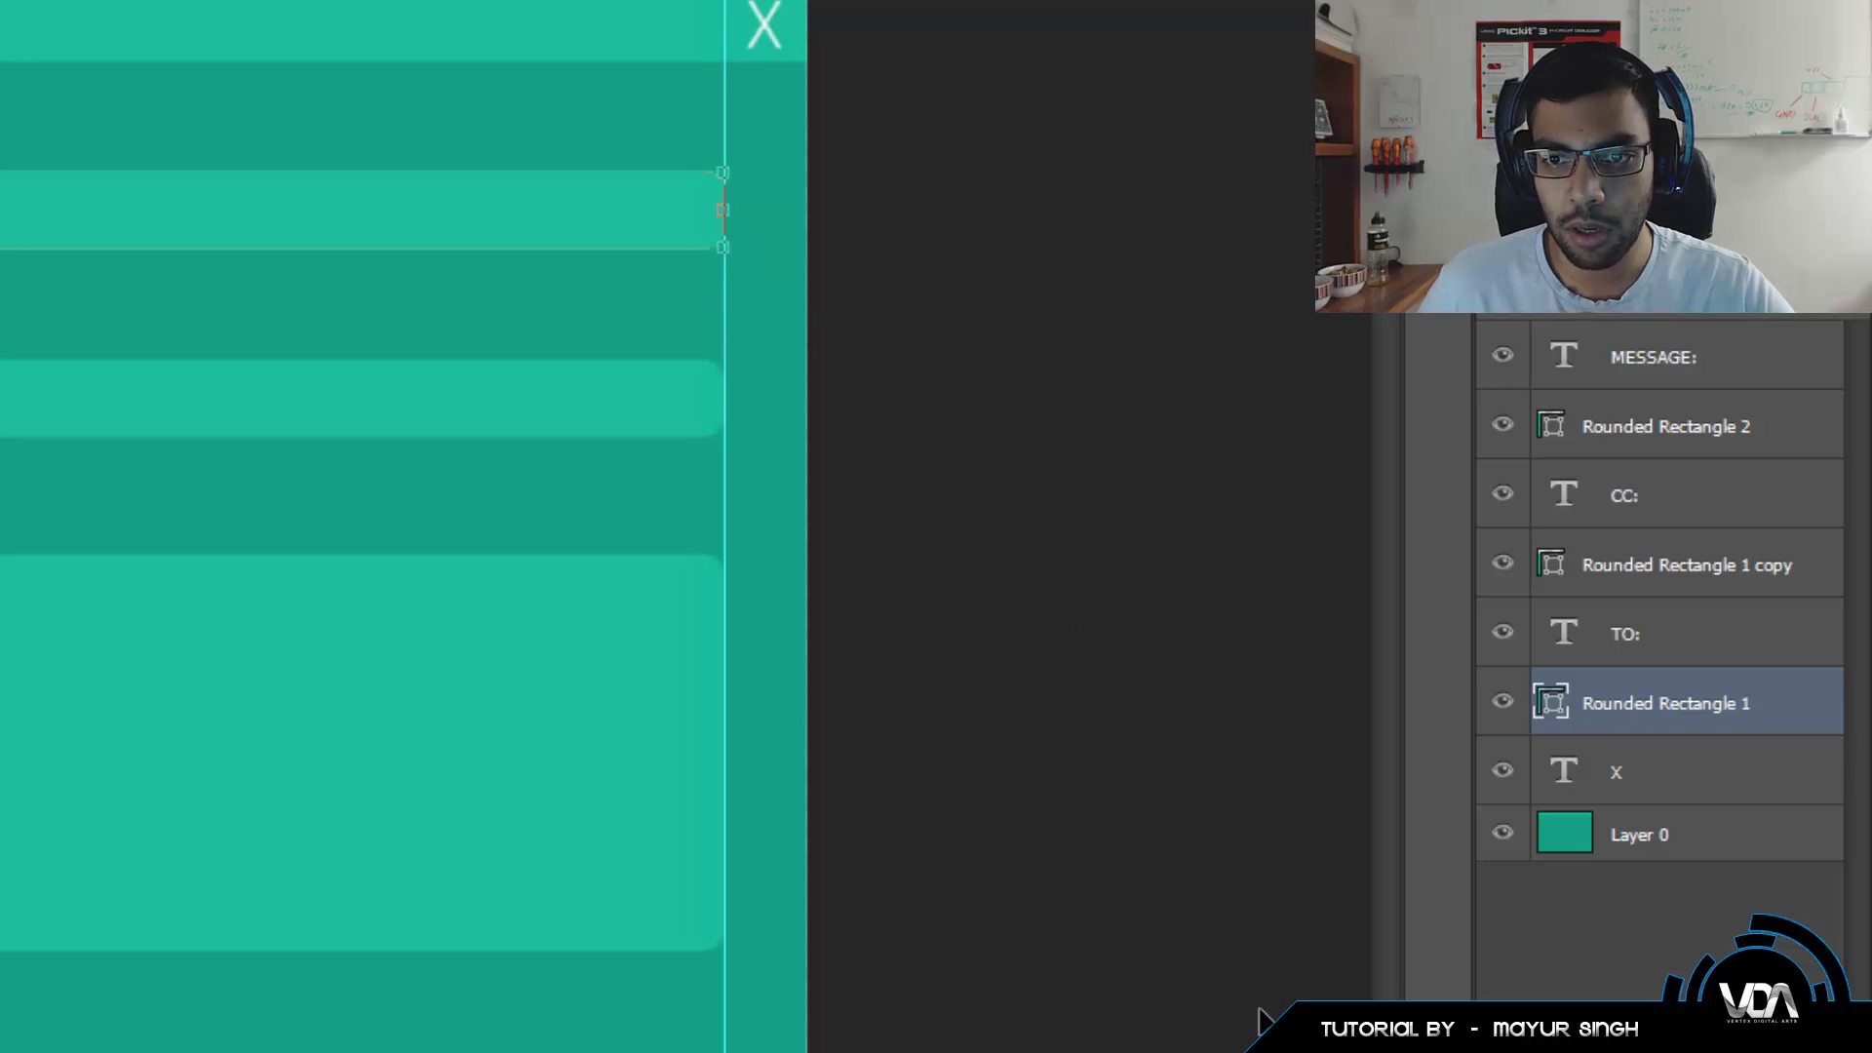
{"action": "left_click", "coordinate": [1390, 971]}
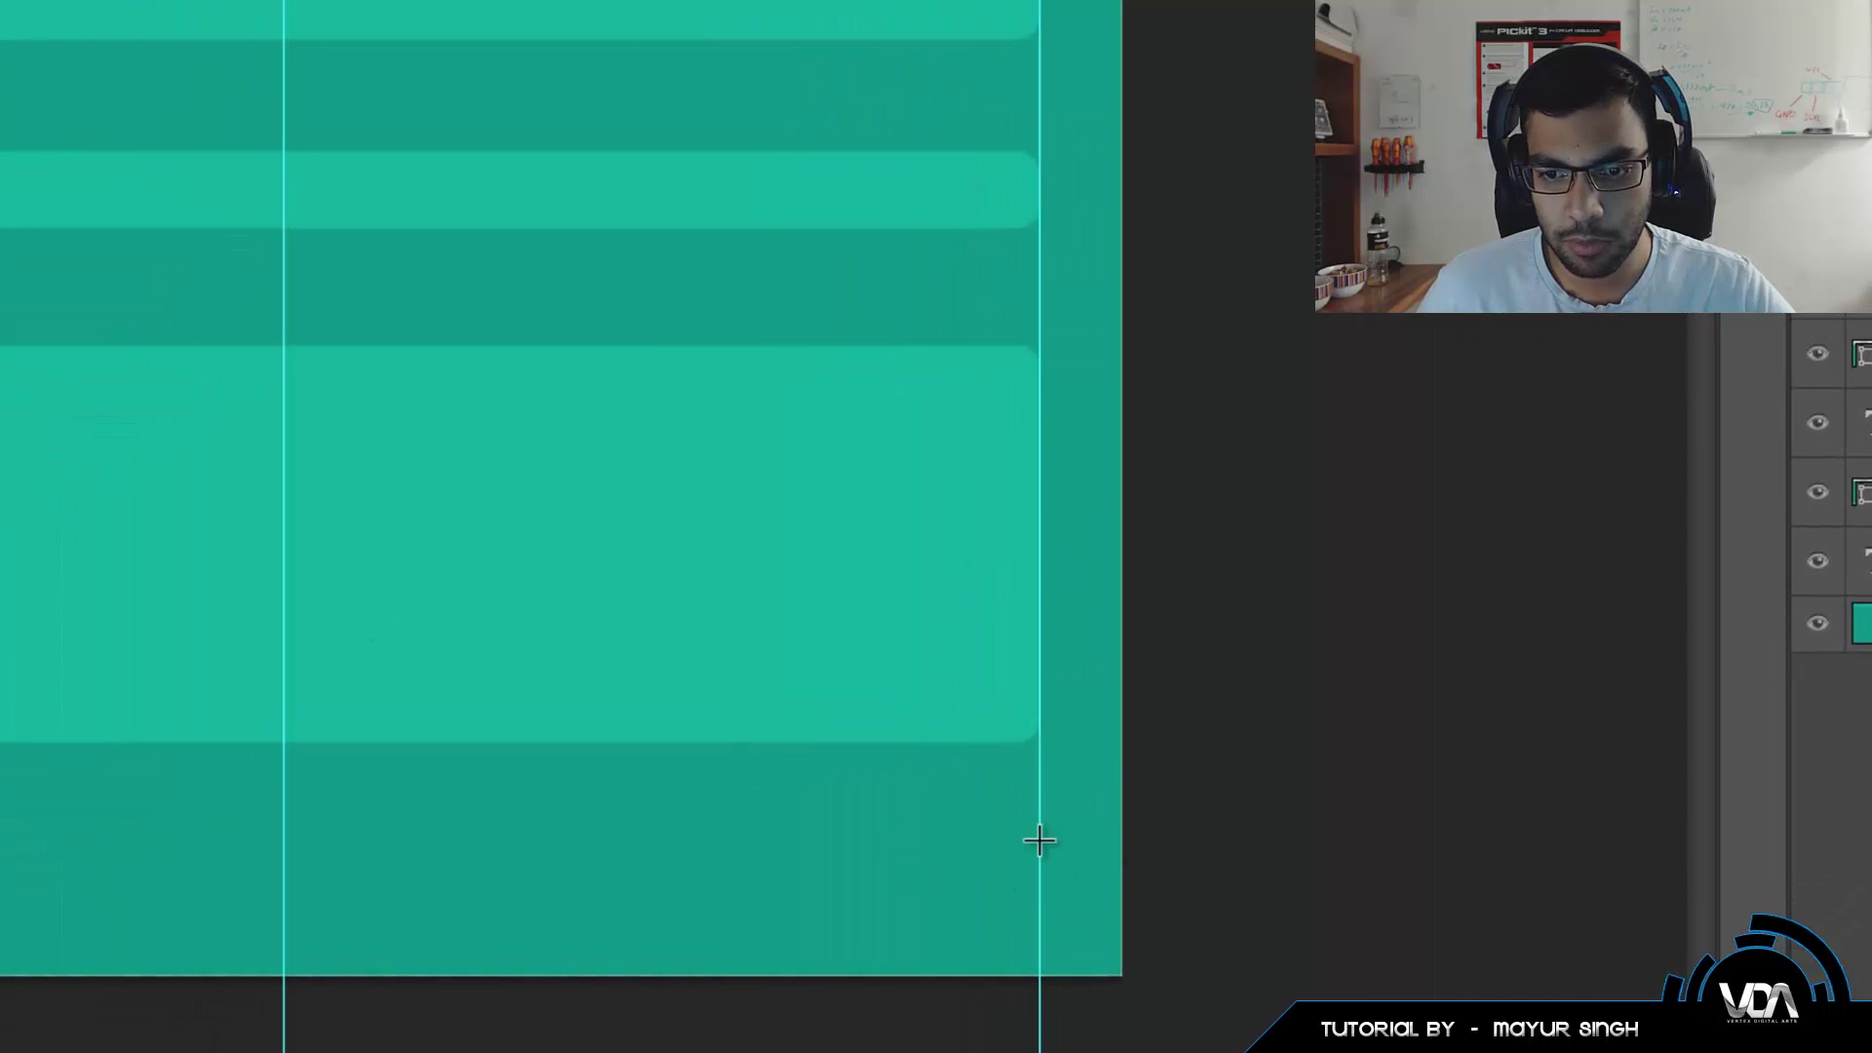
Draw a rounded rectangle about 1.9 cm wide and 0.6 cm high below the message field against the right guide, and nudge it slightly down.
{"action": "mouse_move", "coordinate": [1039, 819]}
{"action": "left_mouse_down"}
{"action": "mouse_move", "coordinate": [919, 907]}
{"action": "mouse_move", "coordinate": [735, 903]}
{"action": "mouse_move", "coordinate": [855, 889]}
{"action": "mouse_move", "coordinate": [837, 886]}
{"action": "left_mouse_up"}
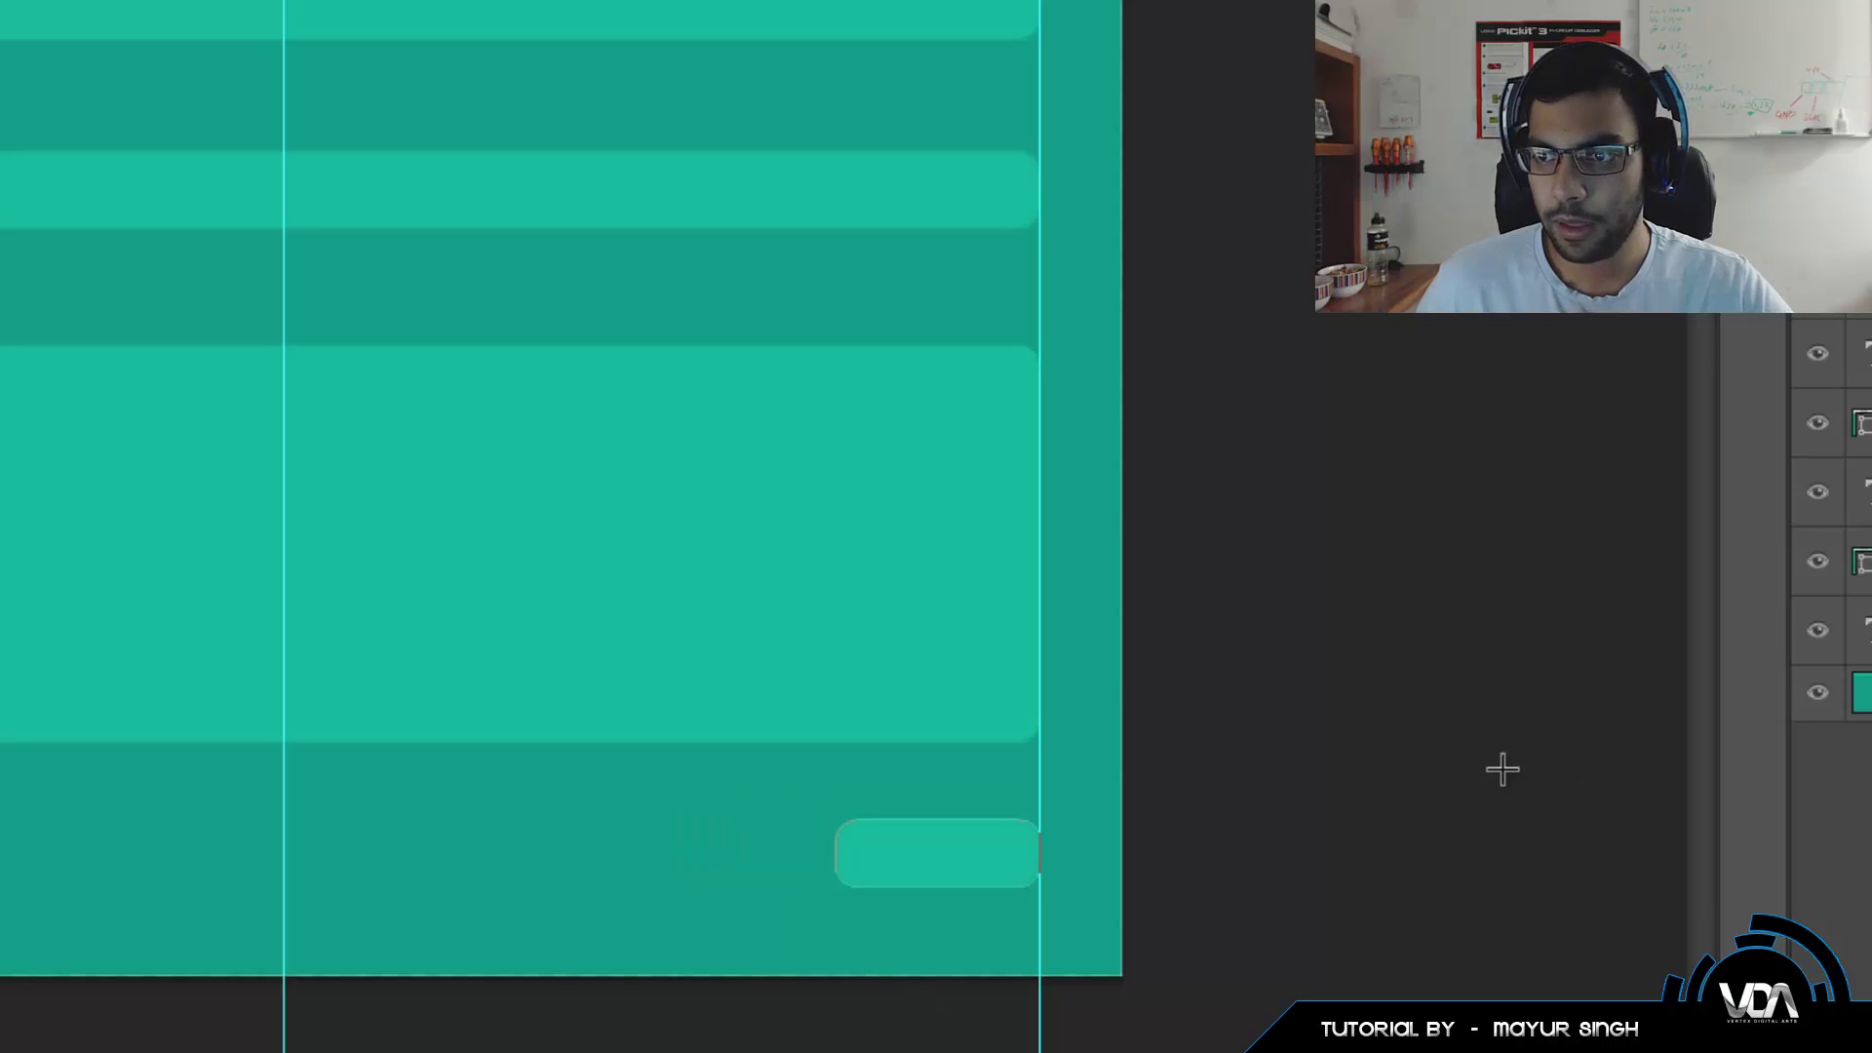
{"action": "key", "text": "ctrl+t"}
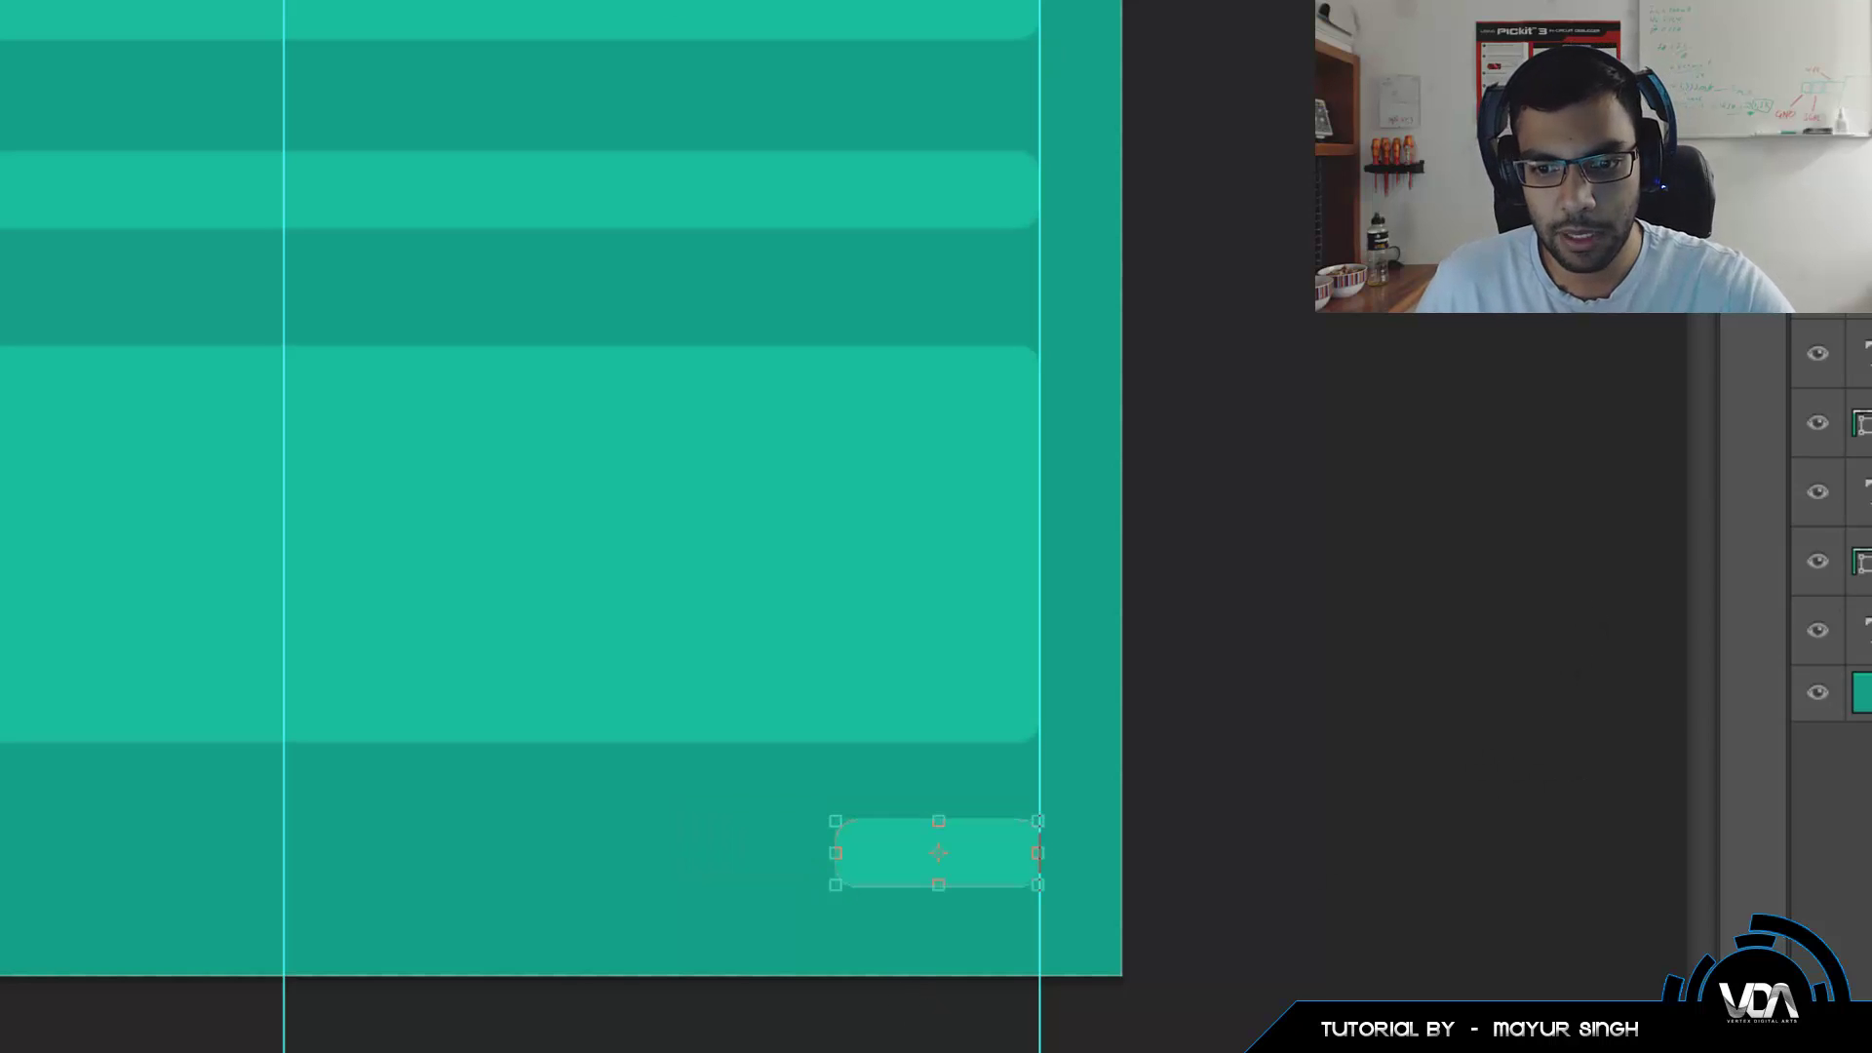
{"action": "key", "text": "Down"}
{"action": "key", "text": "Down"}
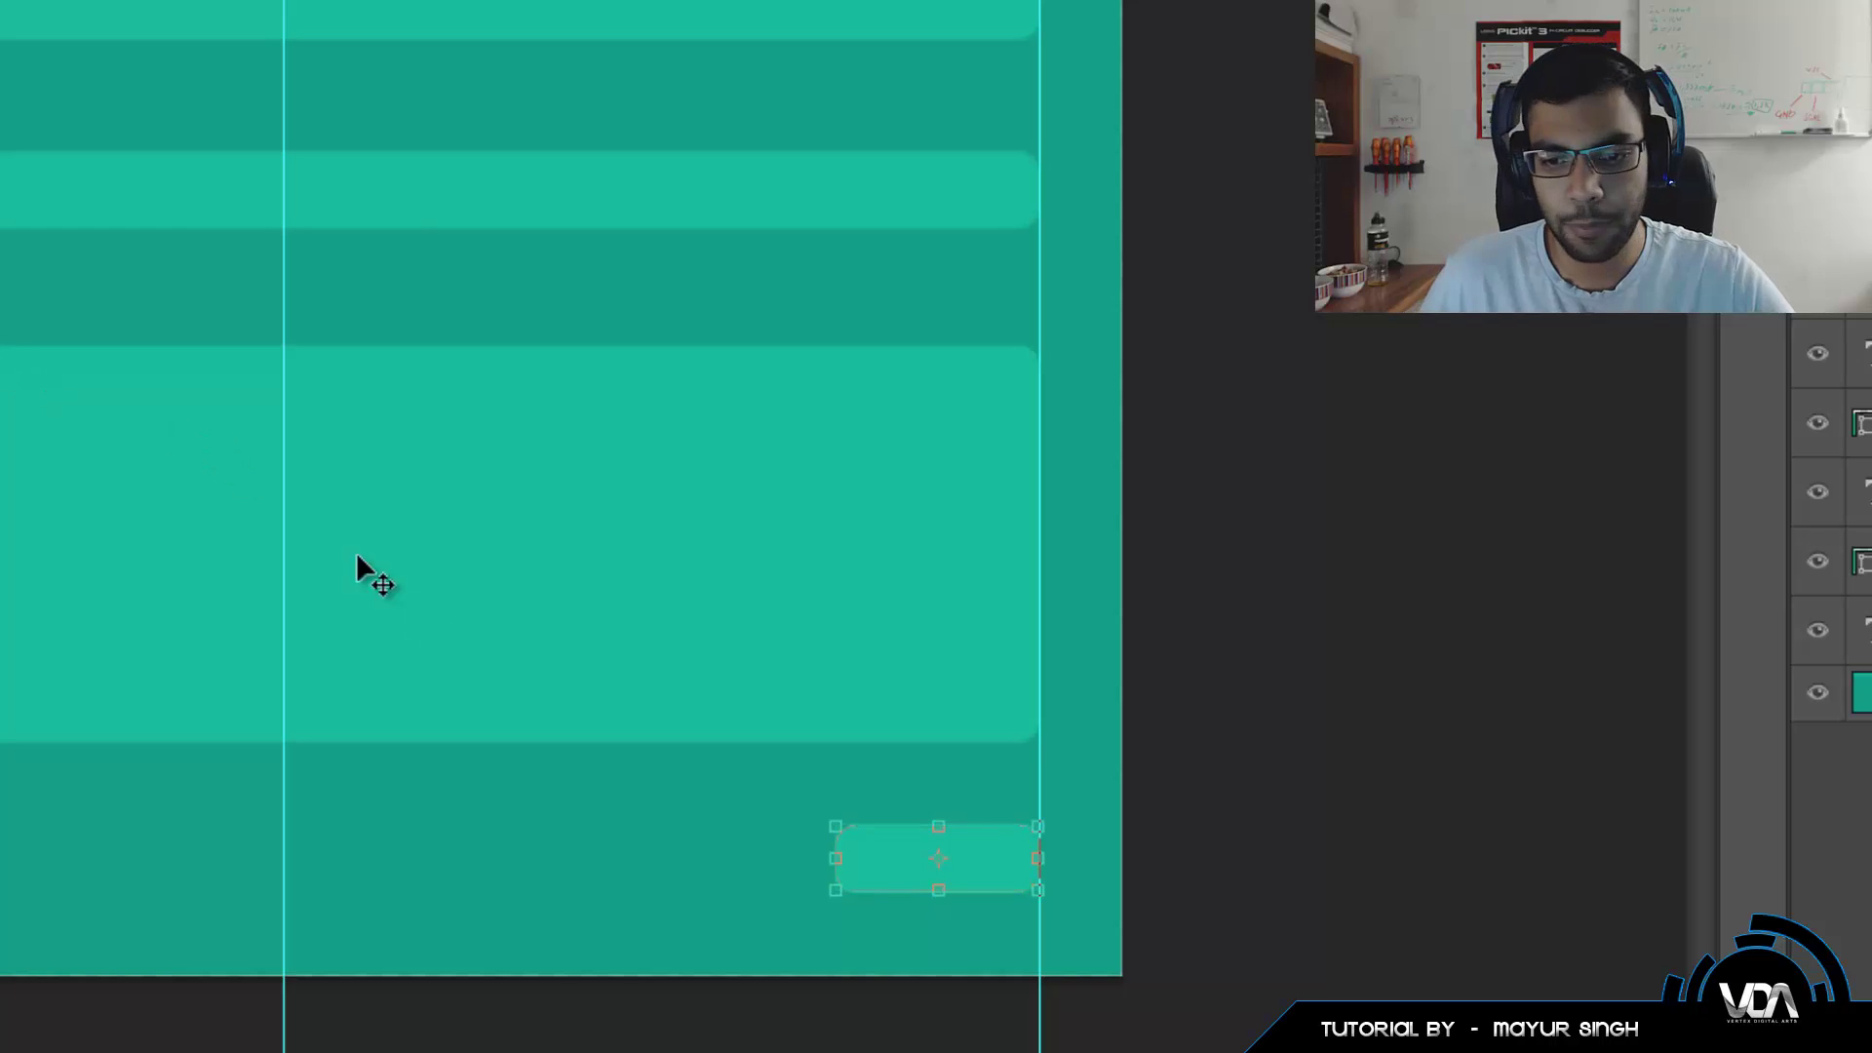
Add the white text SEND inside the small rounded rectangle below the message field.
{"action": "key", "text": "ctrl+plus"}
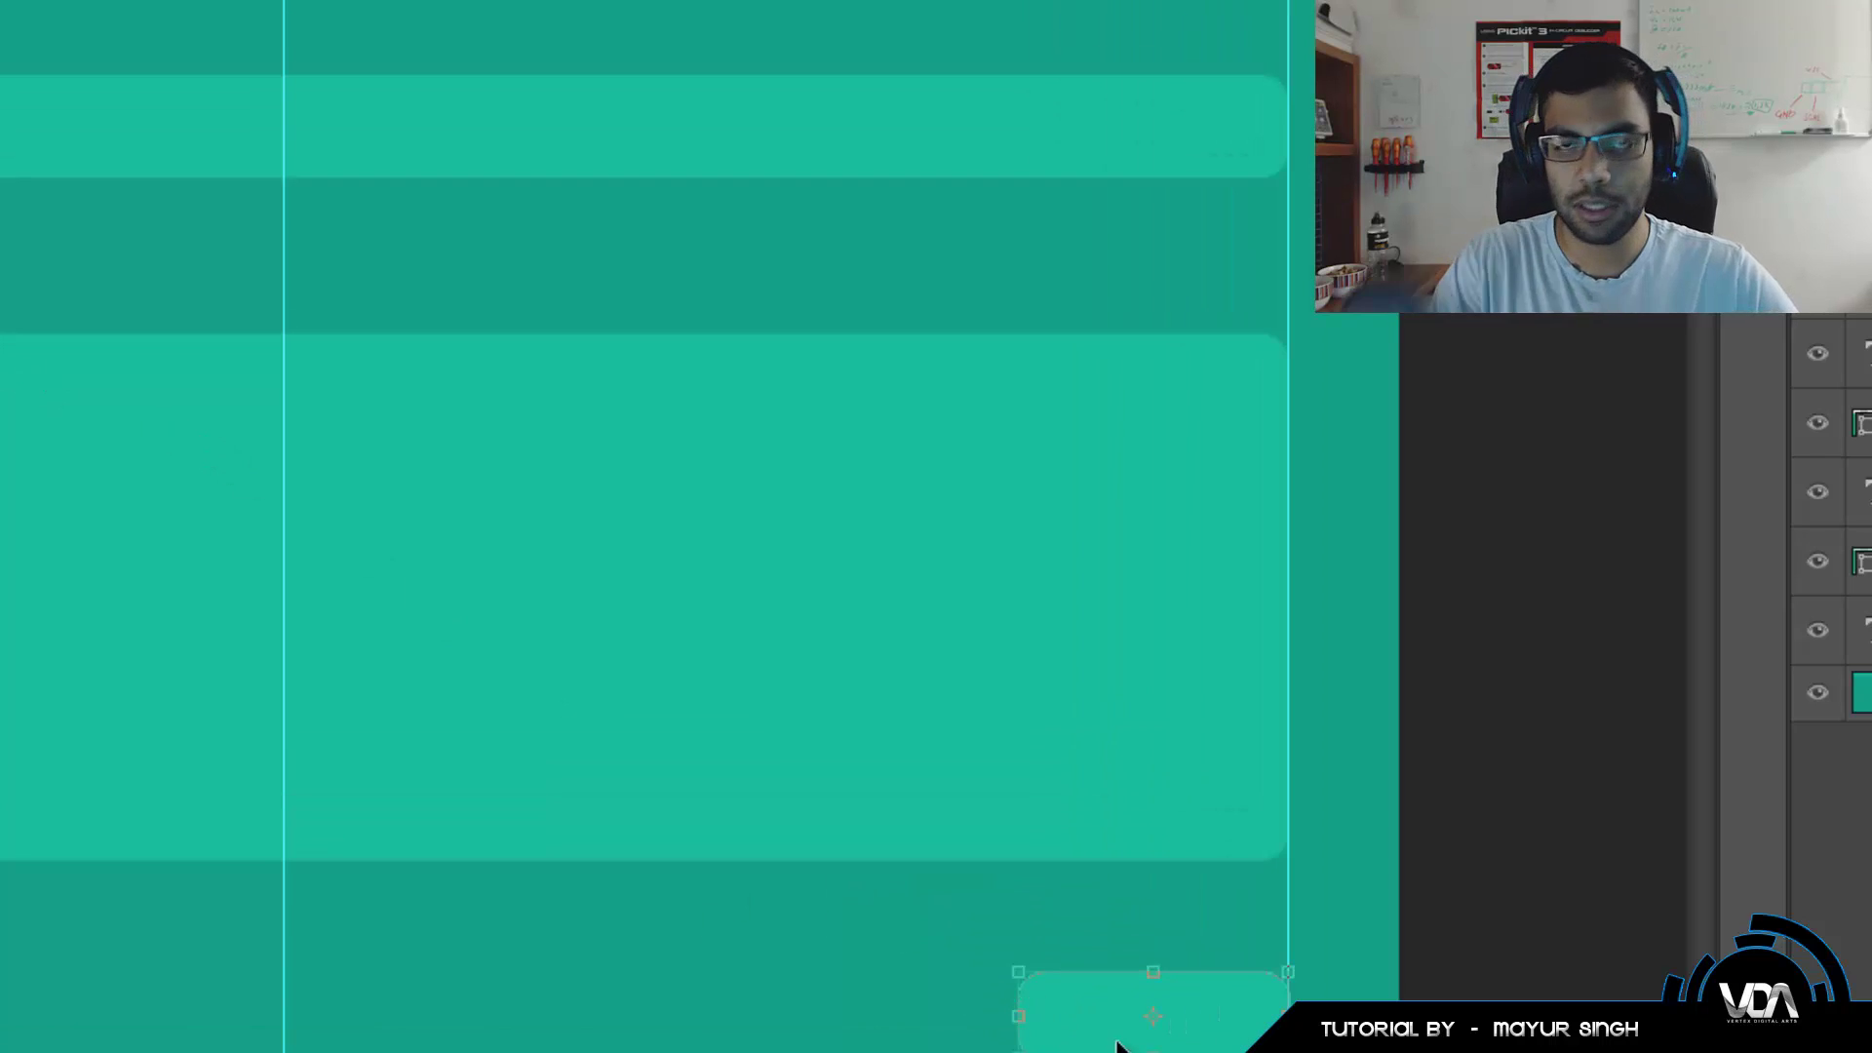
{"action": "key", "text": "ctrl+plus"}
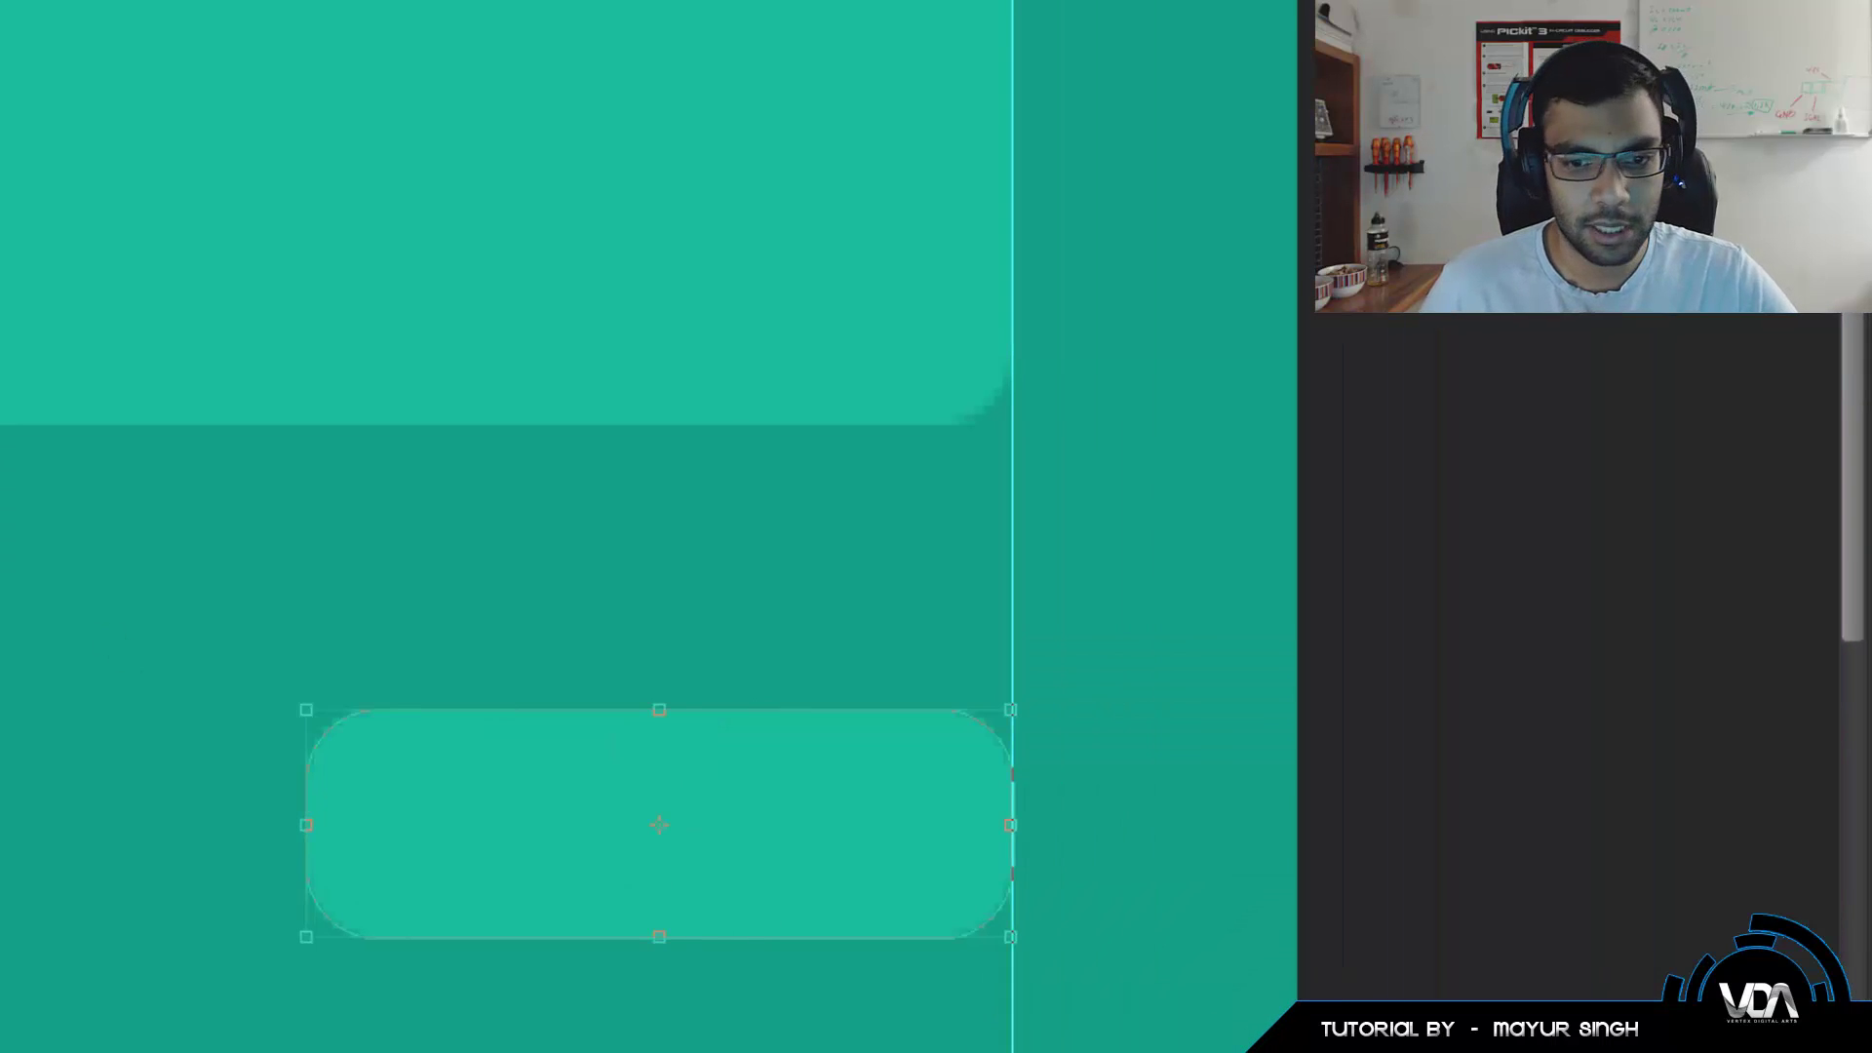
{"action": "key", "text": "t"}
{"action": "left_click", "coordinate": [594, 867]}
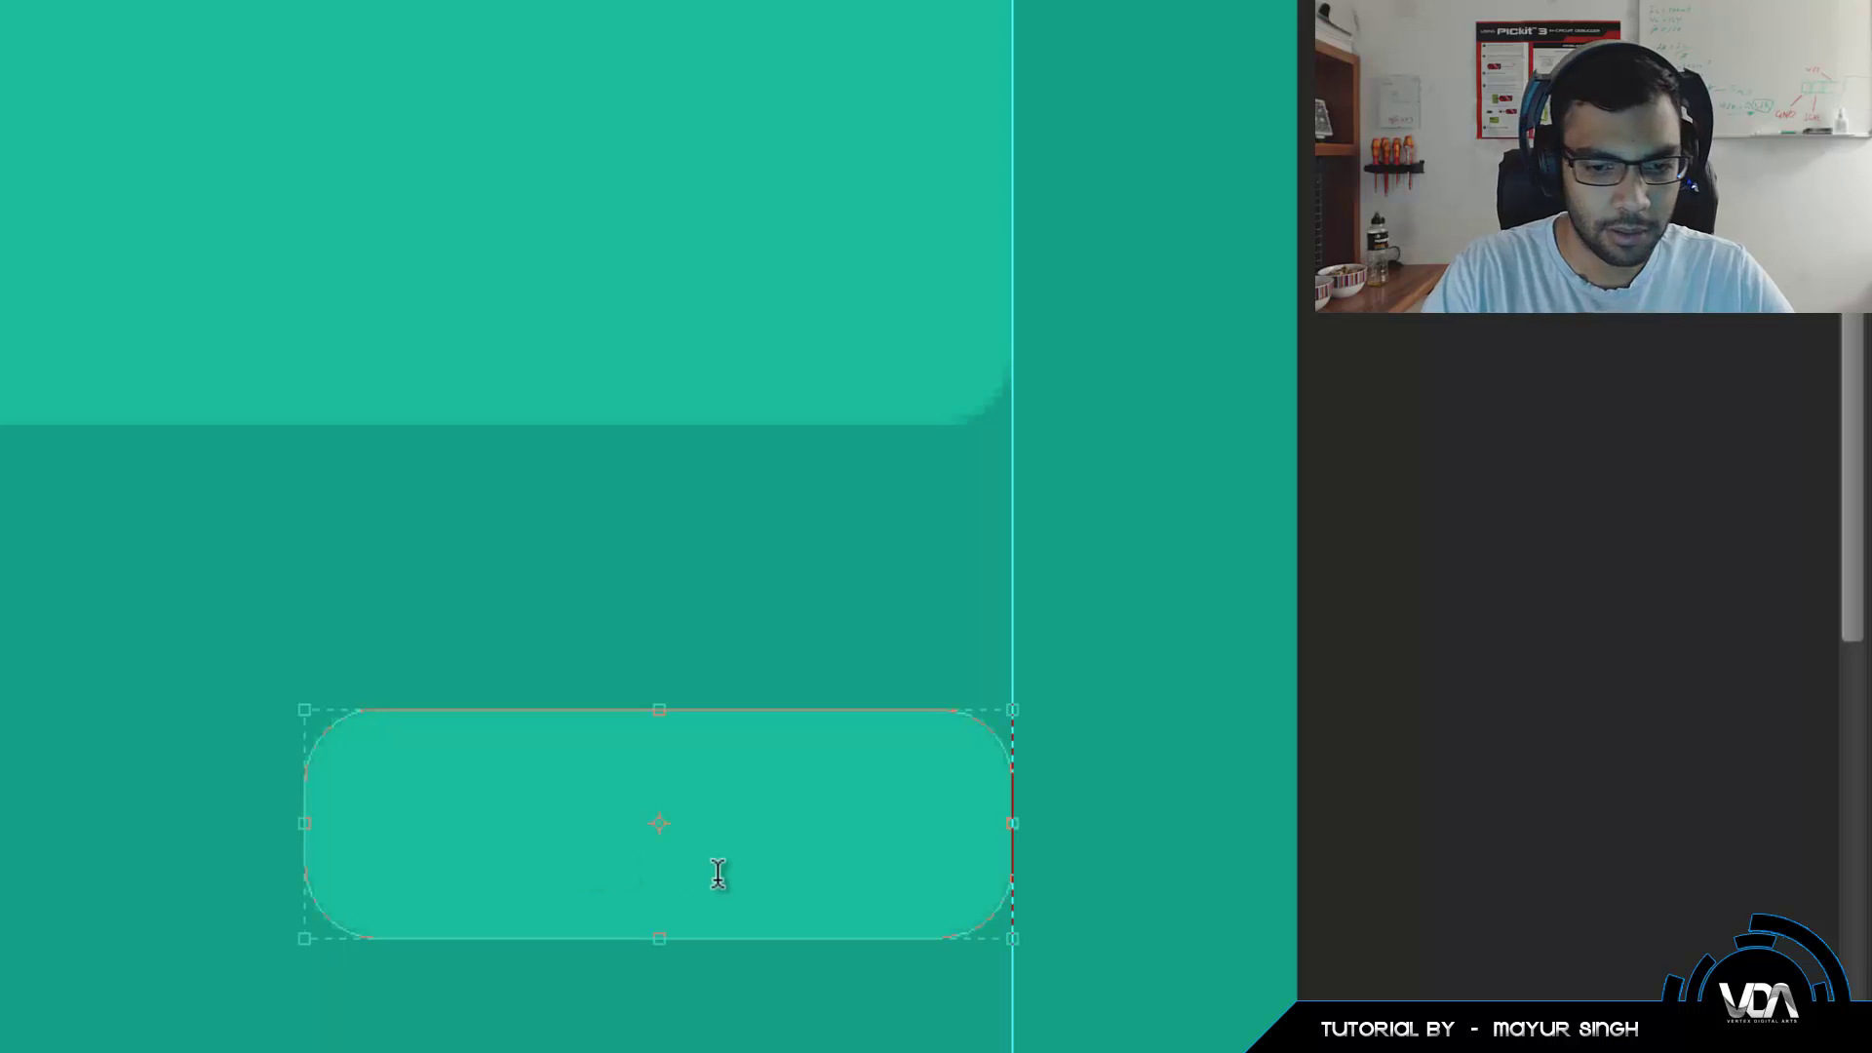
{"action": "type", "text": "SEND"}
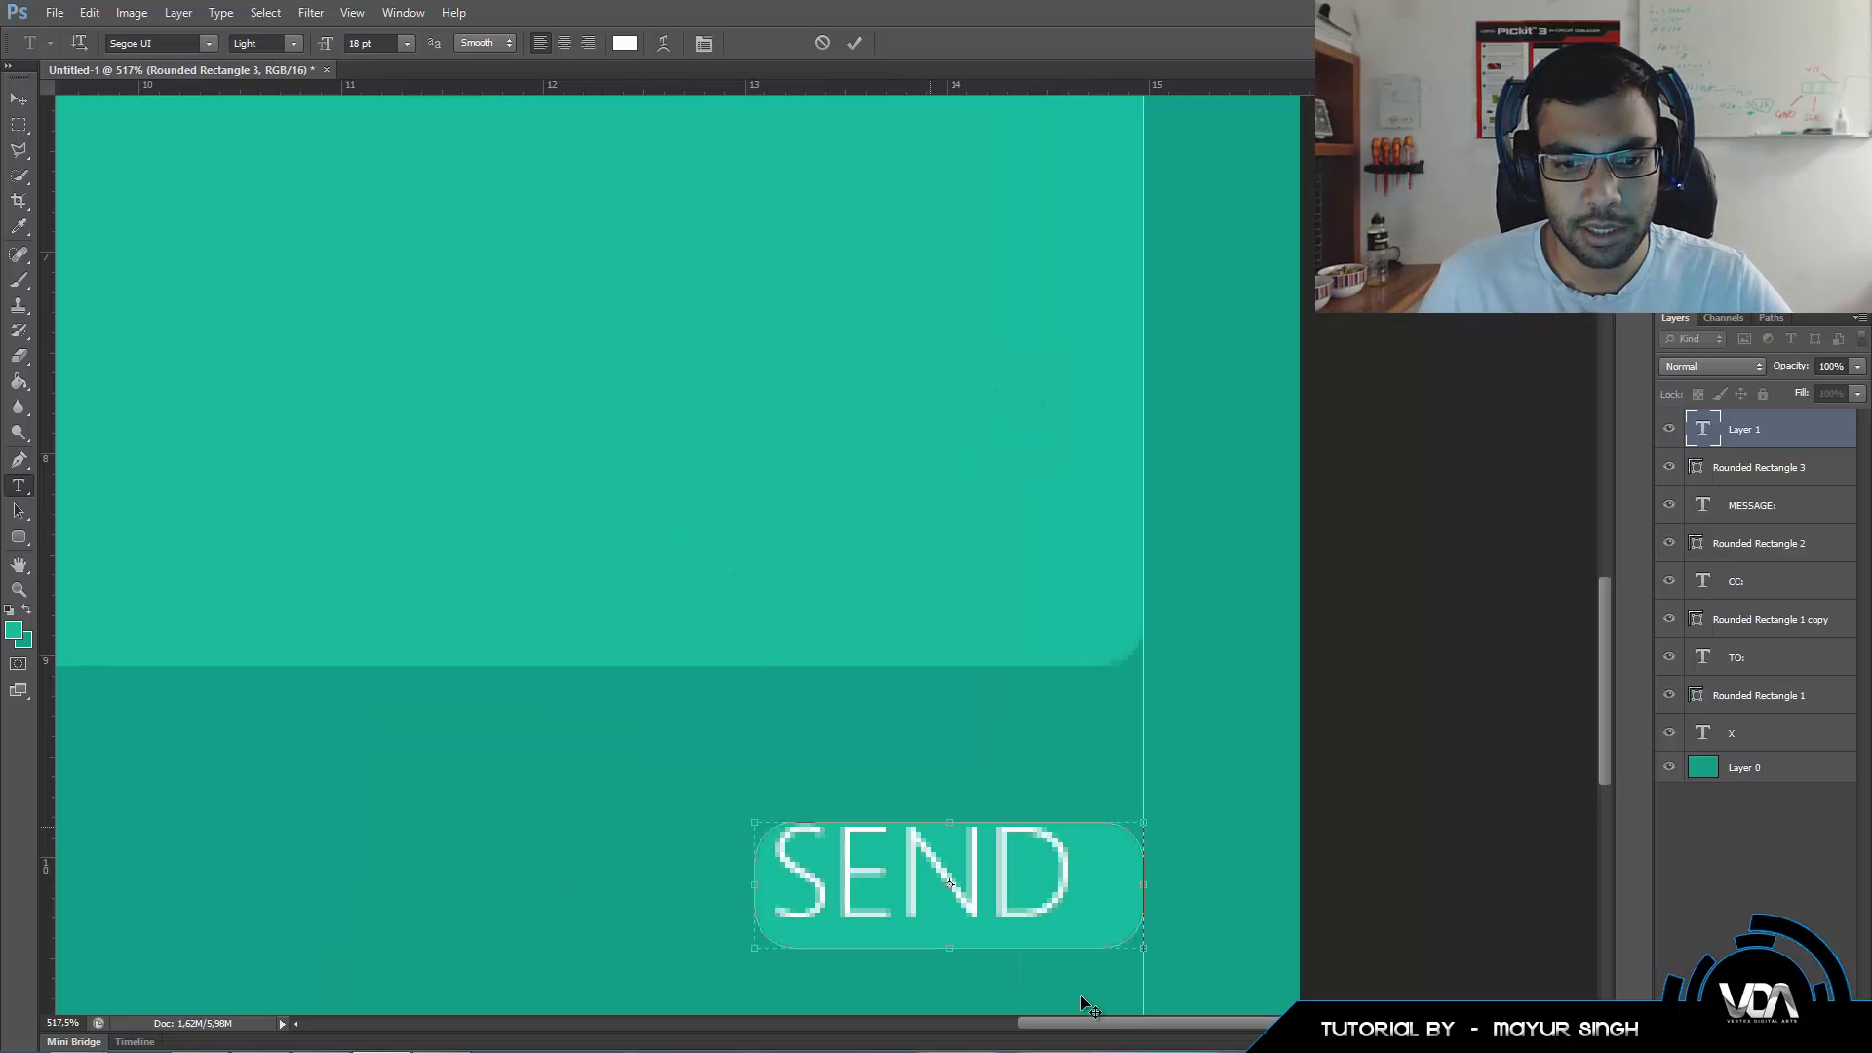
Reduce the SEND text to 13 pt and remove the surplus D at its end.
{"action": "key", "text": "ctrl+a"}
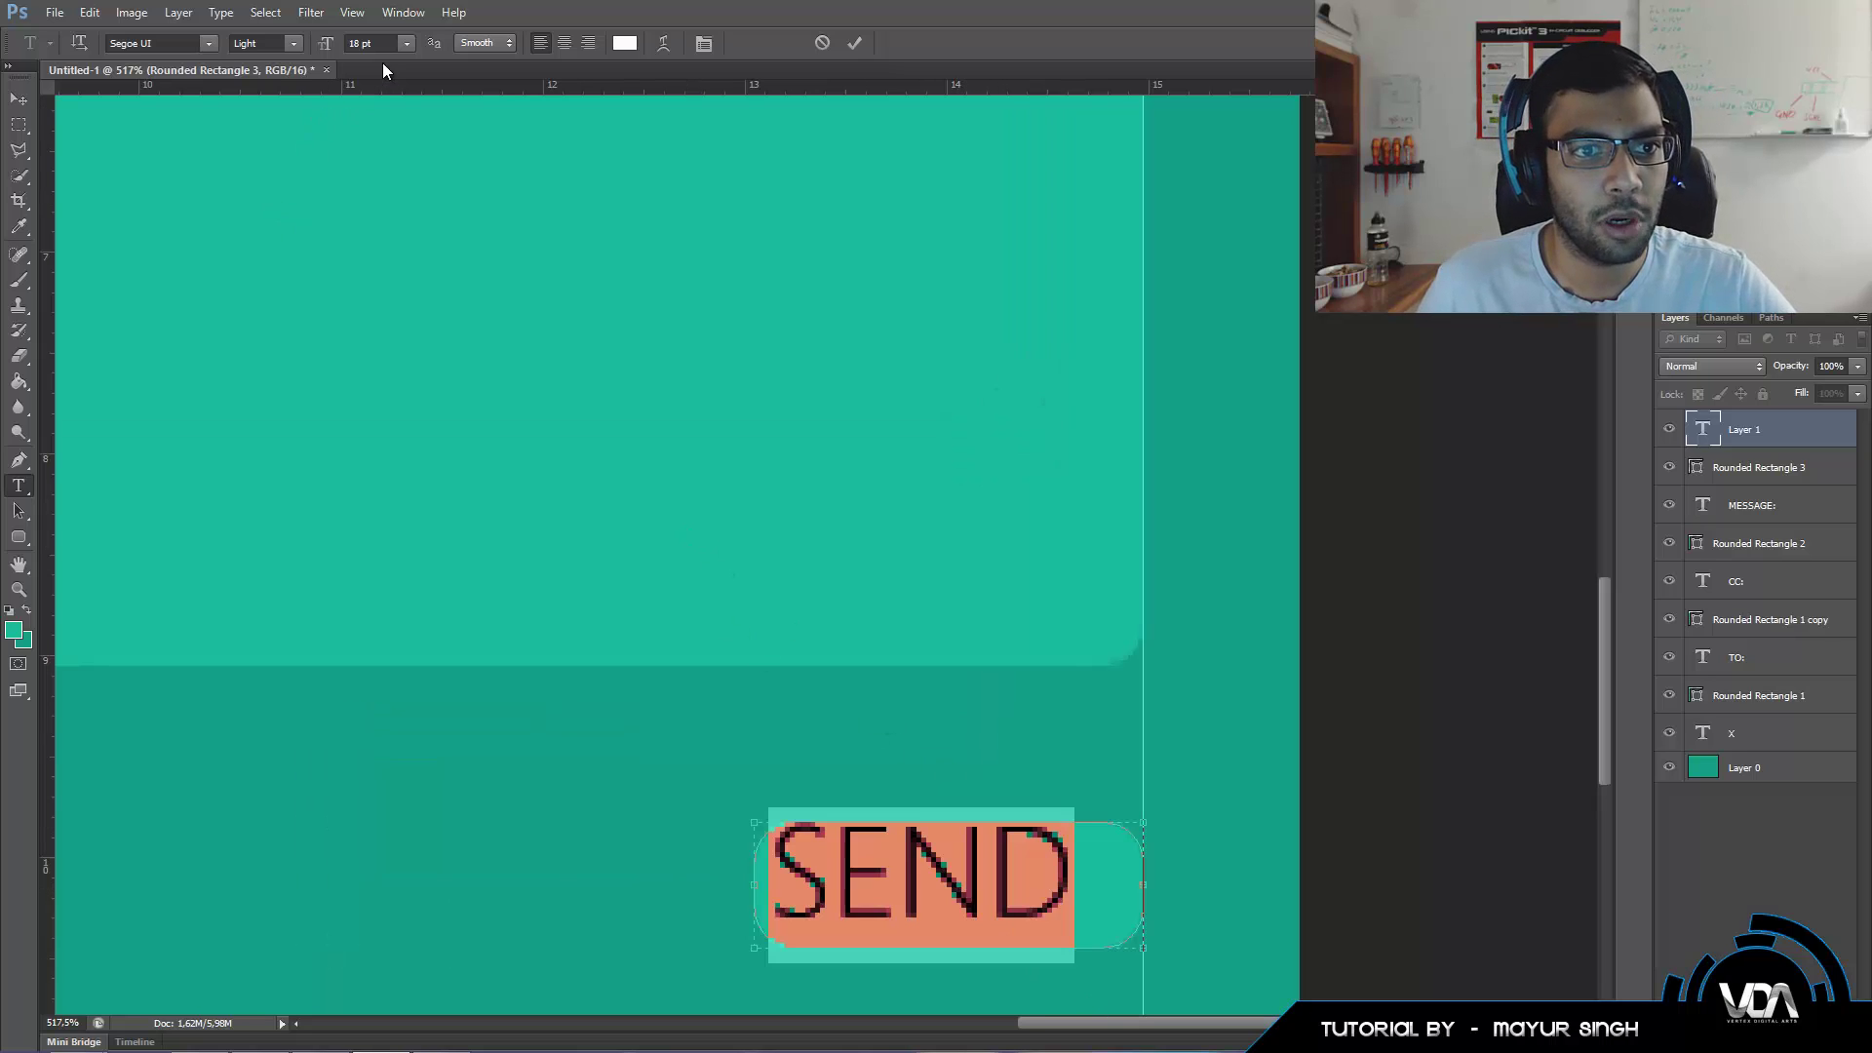
{"action": "left_click", "coordinate": [407, 43]}
{"action": "left_click", "coordinate": [410, 223]}
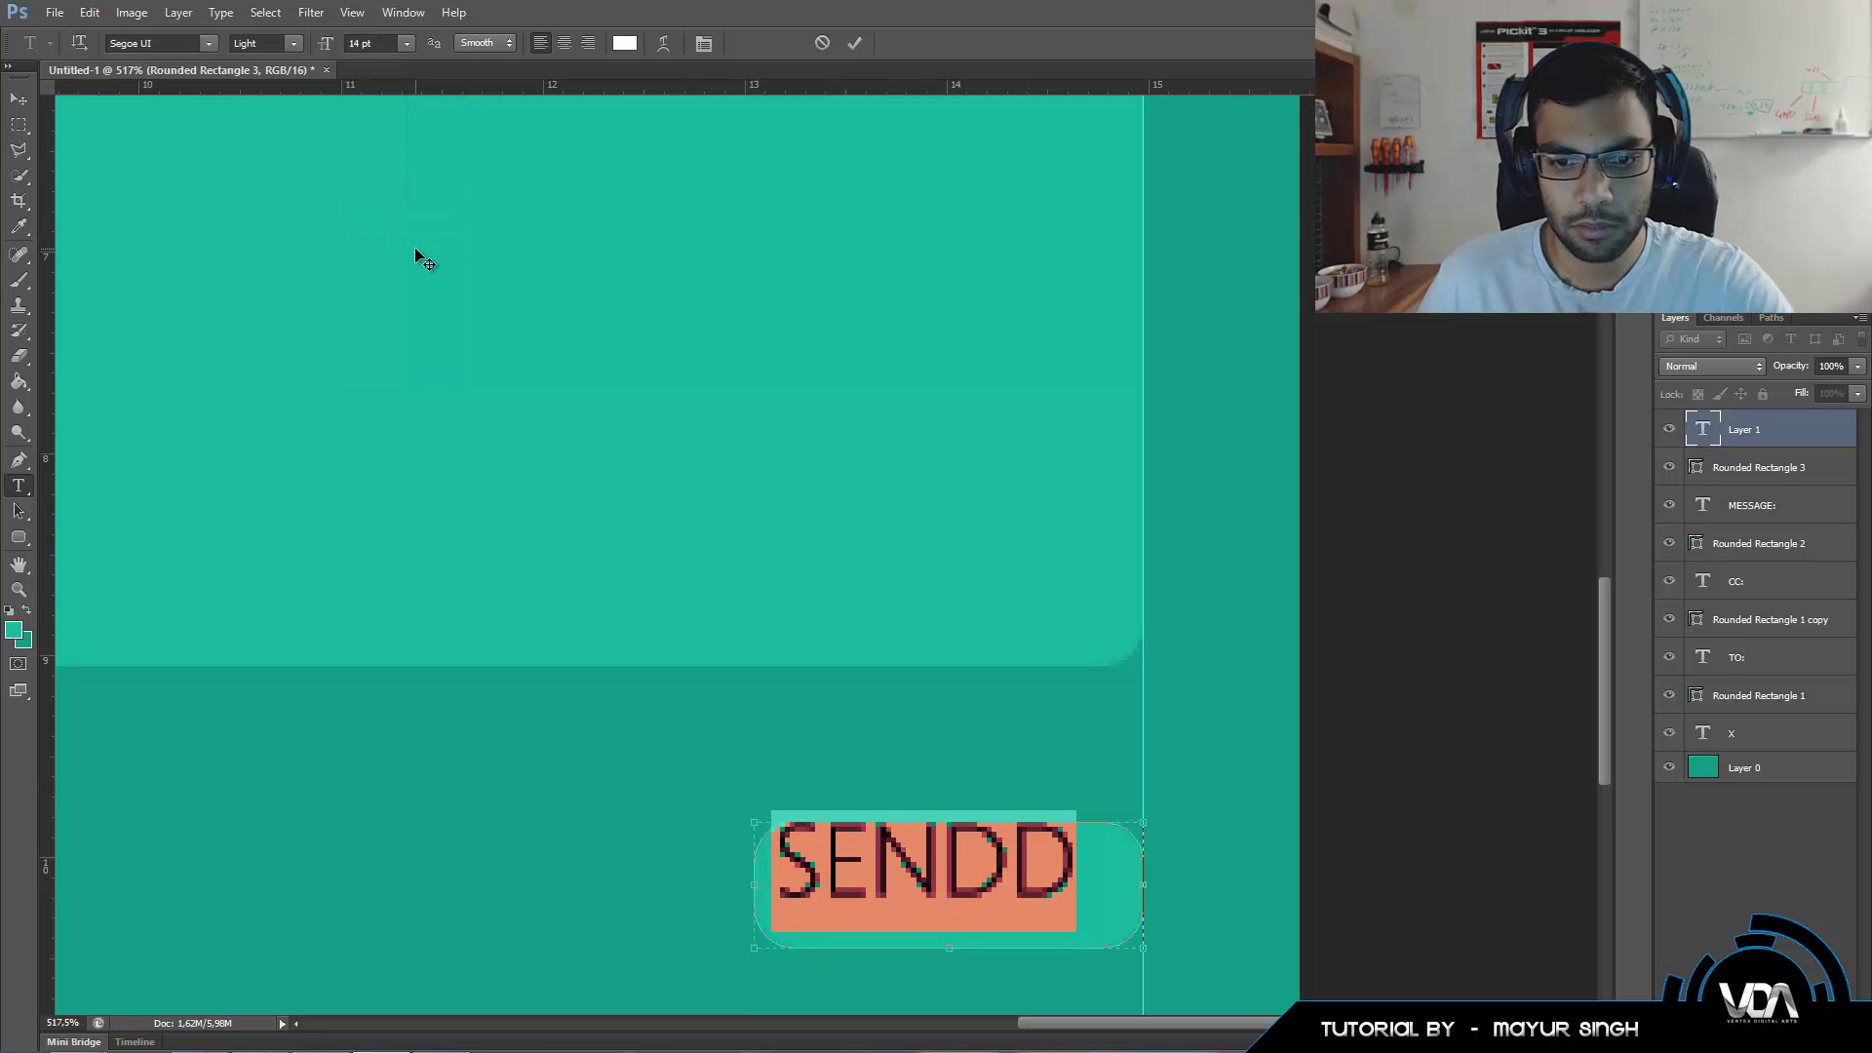
{"action": "left_click", "coordinate": [1007, 854]}
{"action": "key", "text": "Delete"}
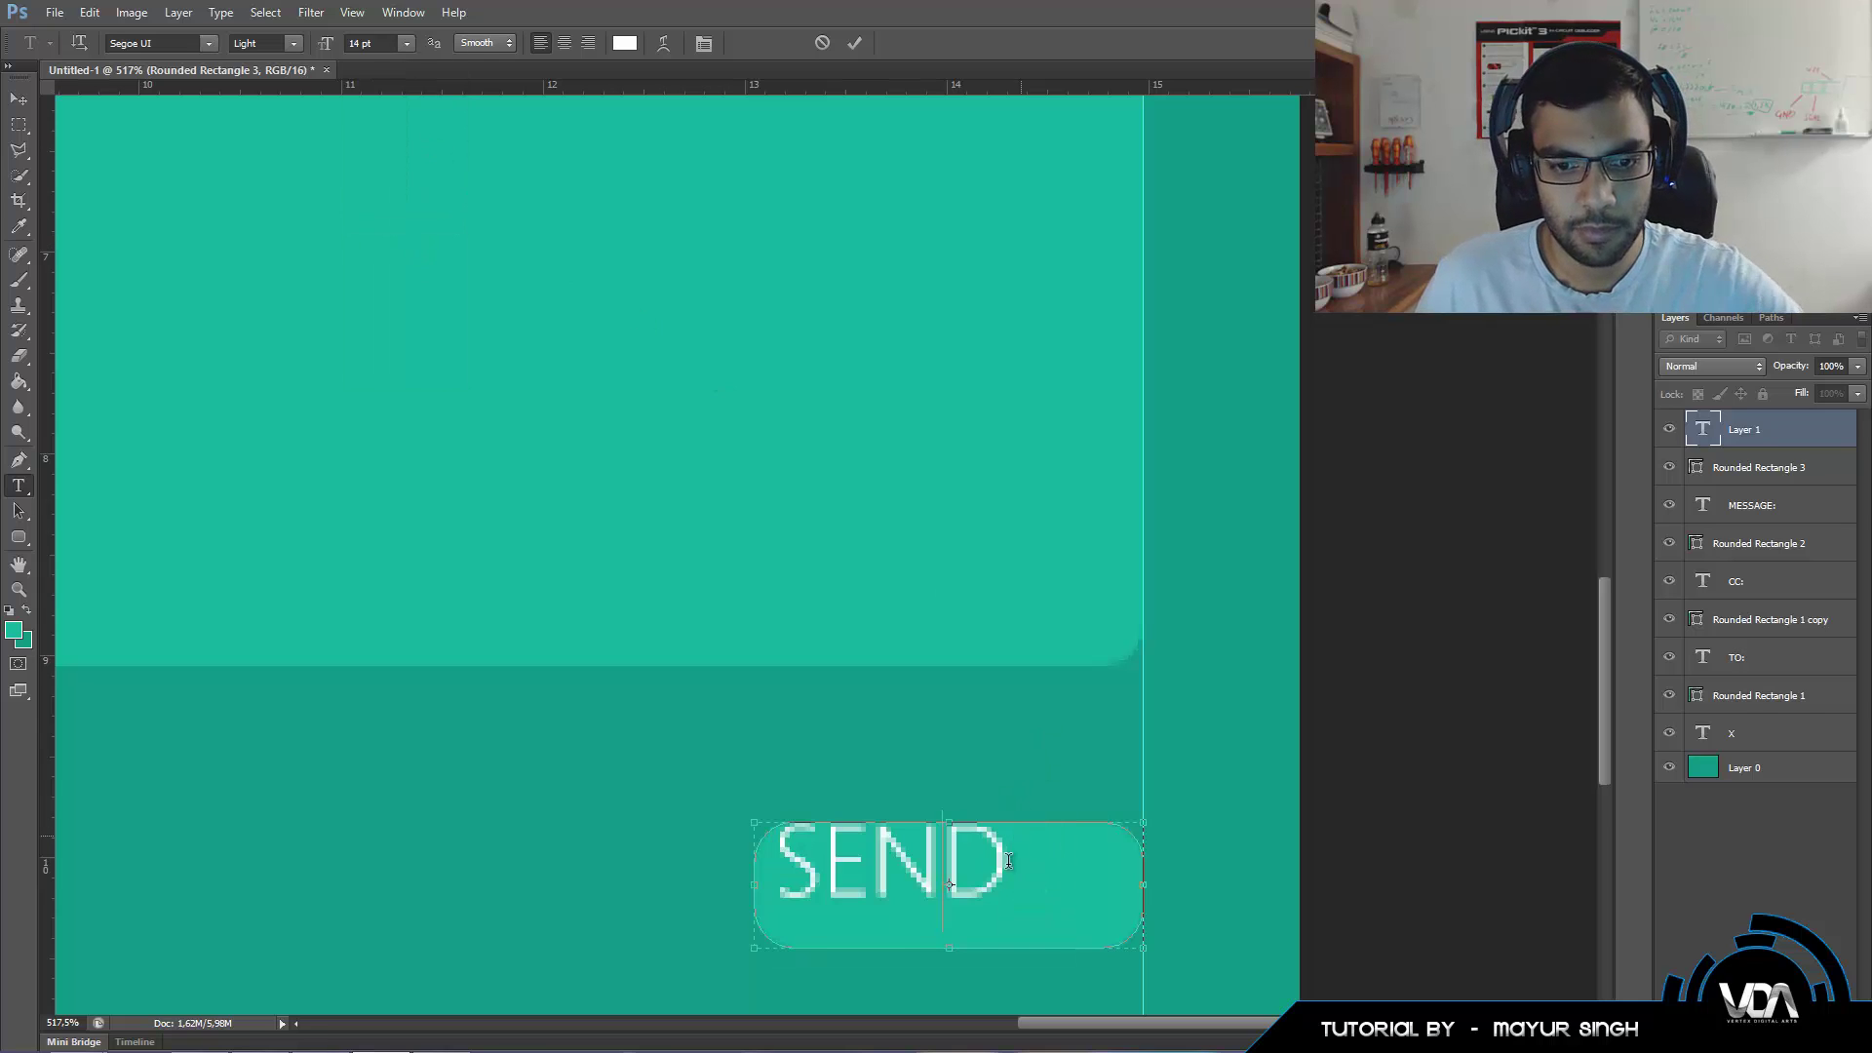
{"action": "key", "text": "ctrl+a"}
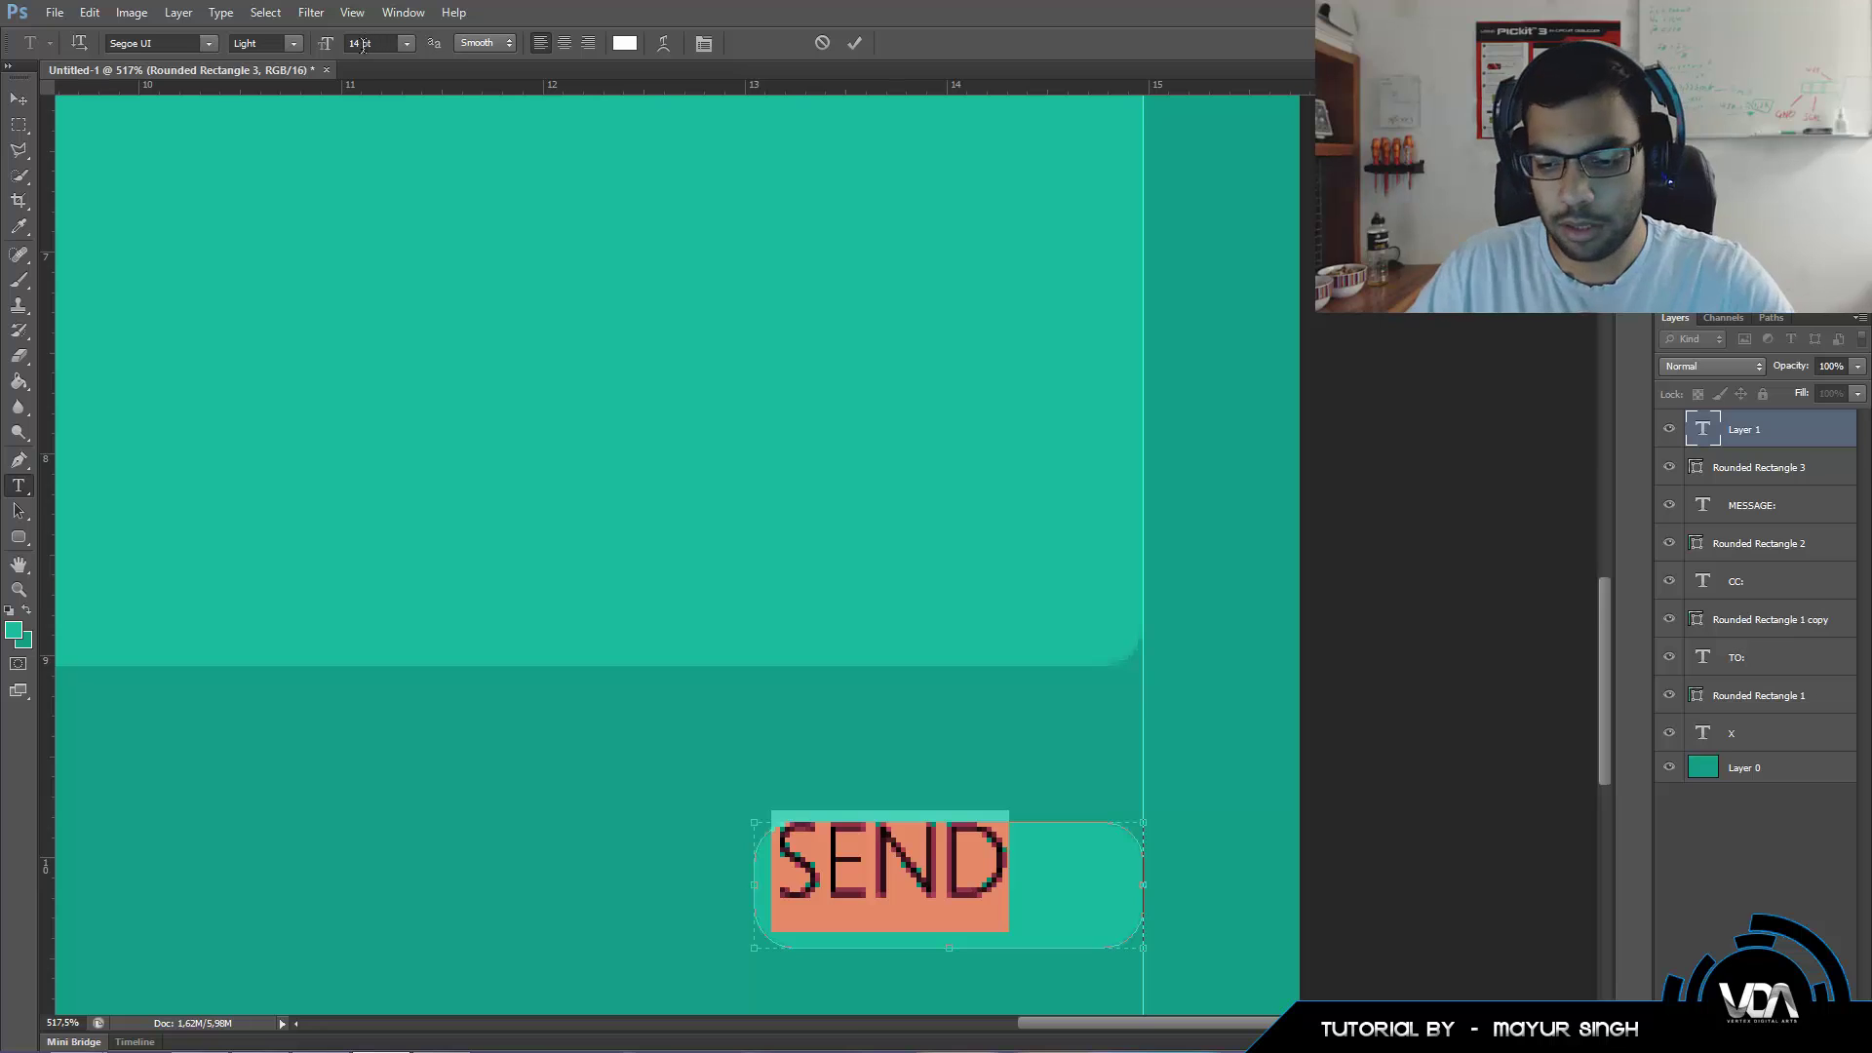
{"action": "key", "text": "Down"}
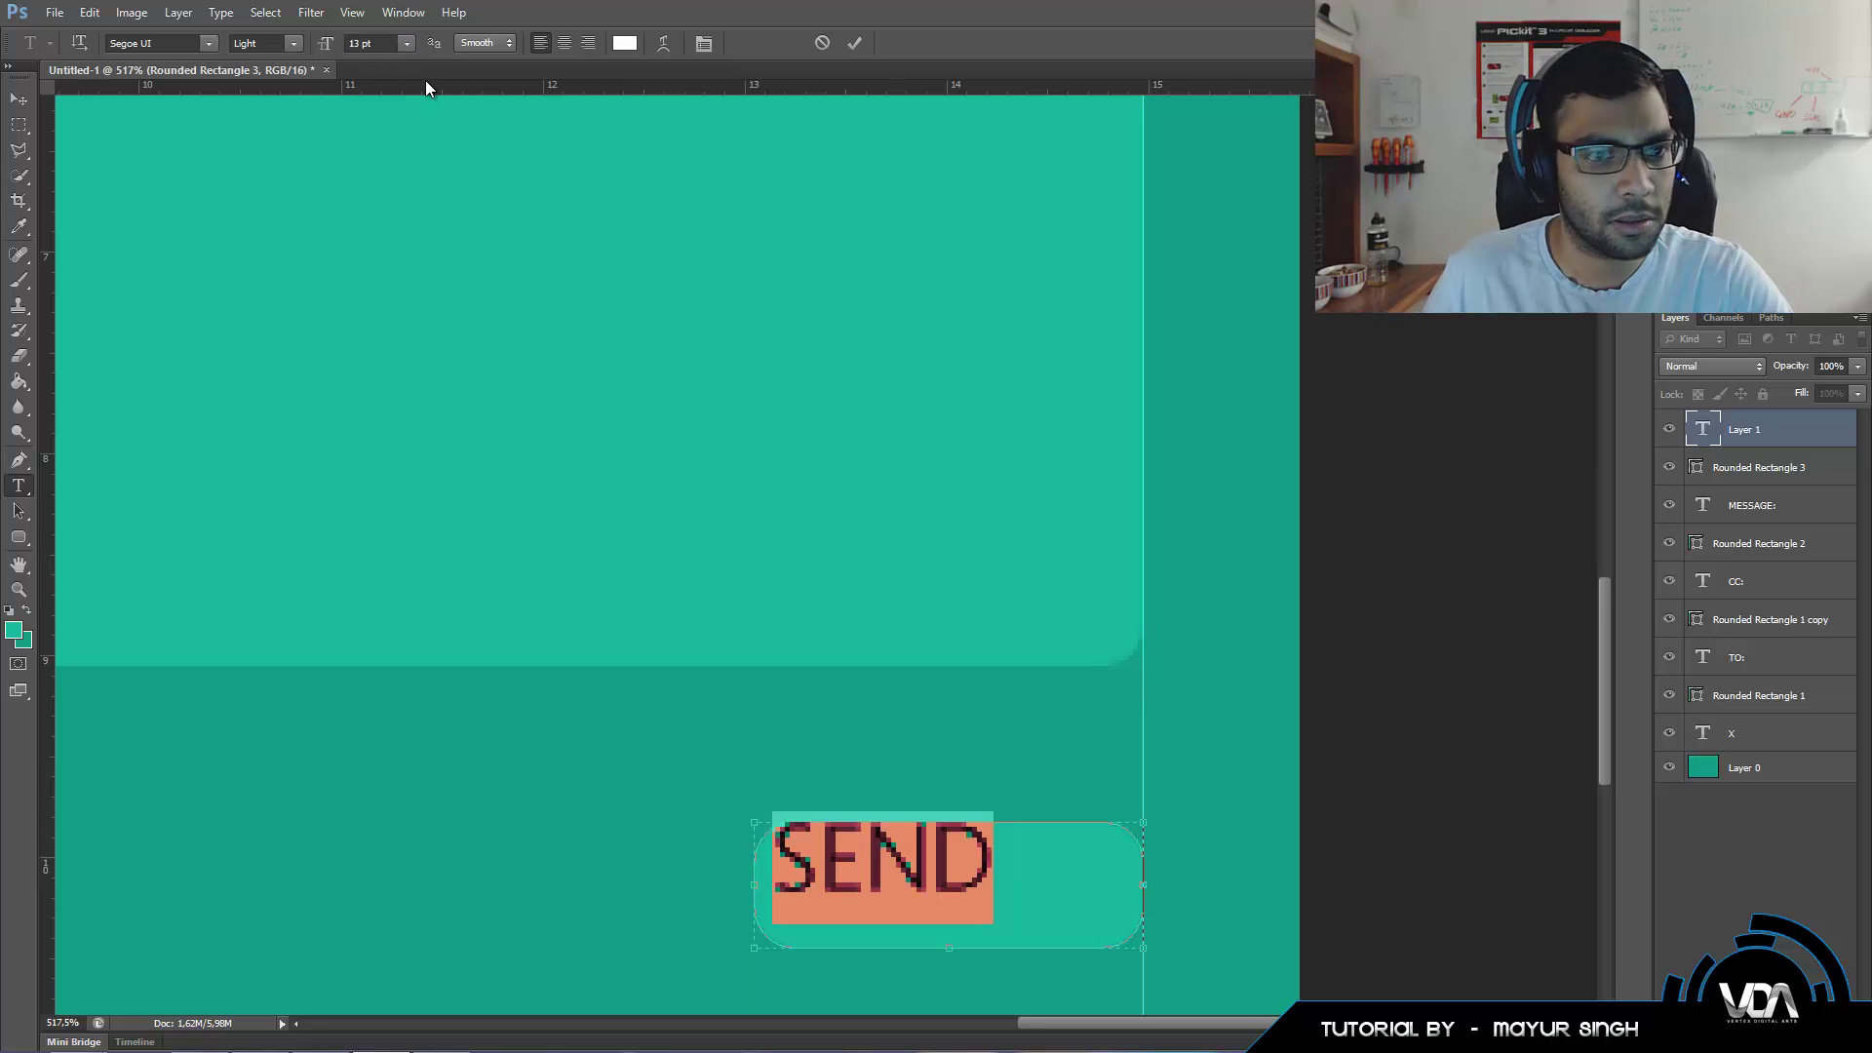
Move the SEND text to the centre of its small rounded rectangle and deselect it.
{"action": "left_click", "coordinate": [19, 99]}
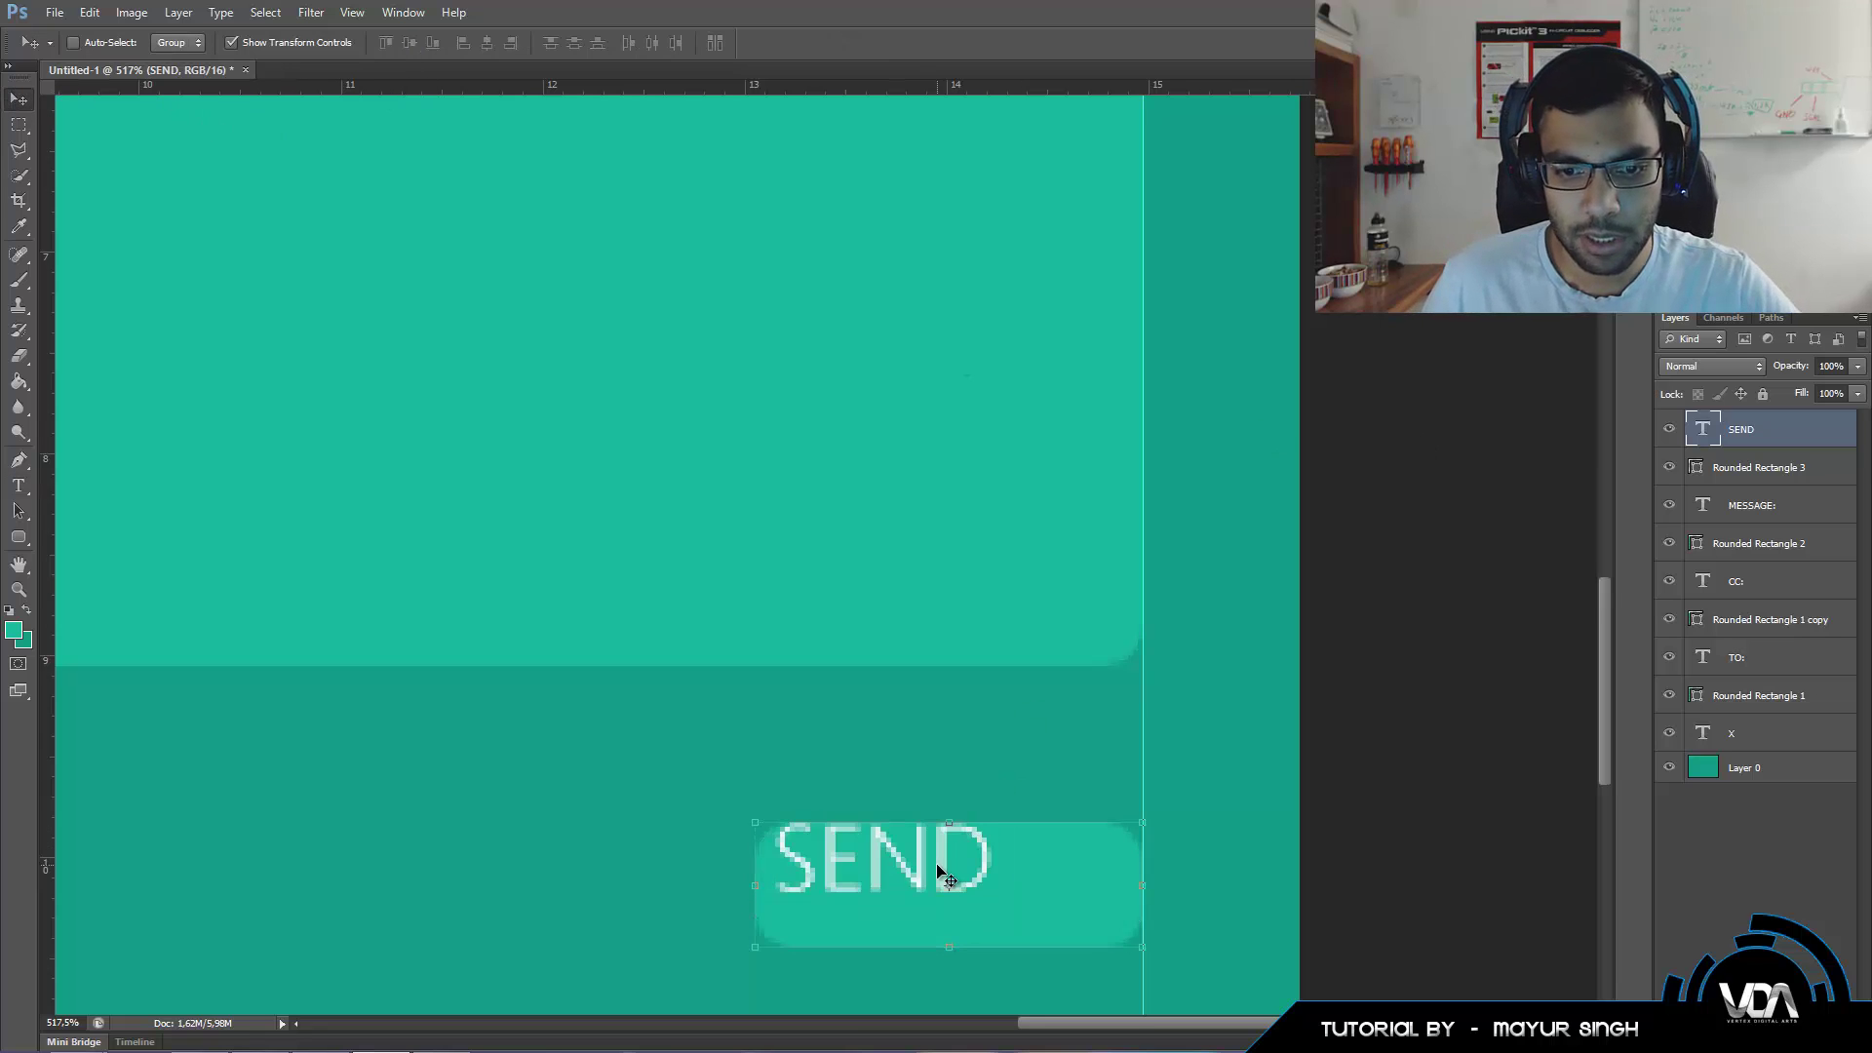
{"action": "left_click_drag", "start_coordinate": [899, 857], "coordinate": [962, 884]}
{"action": "scroll", "coordinate": [1180, 749], "scroll_direction": "down", "scroll_amount": 5}
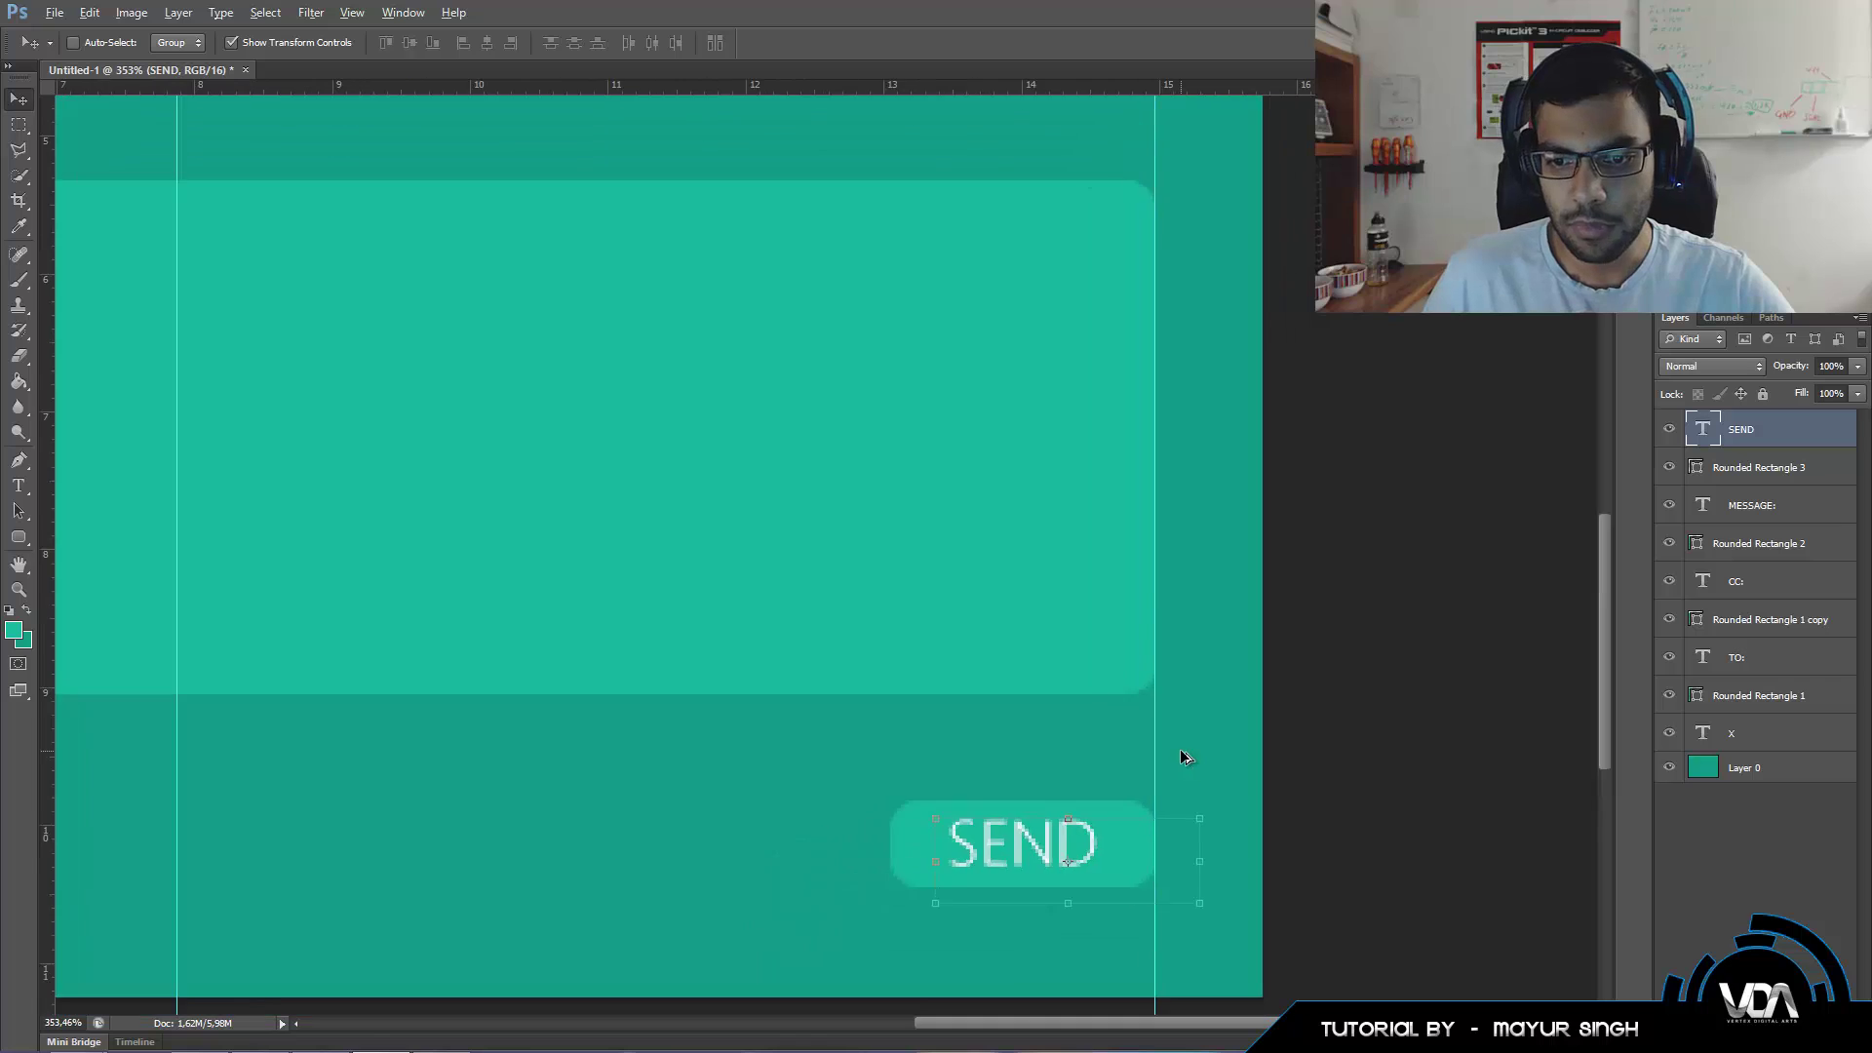
{"action": "left_click", "coordinate": [1690, 922]}
{"action": "scroll", "coordinate": [1437, 863], "scroll_direction": "down", "scroll_amount": 2}
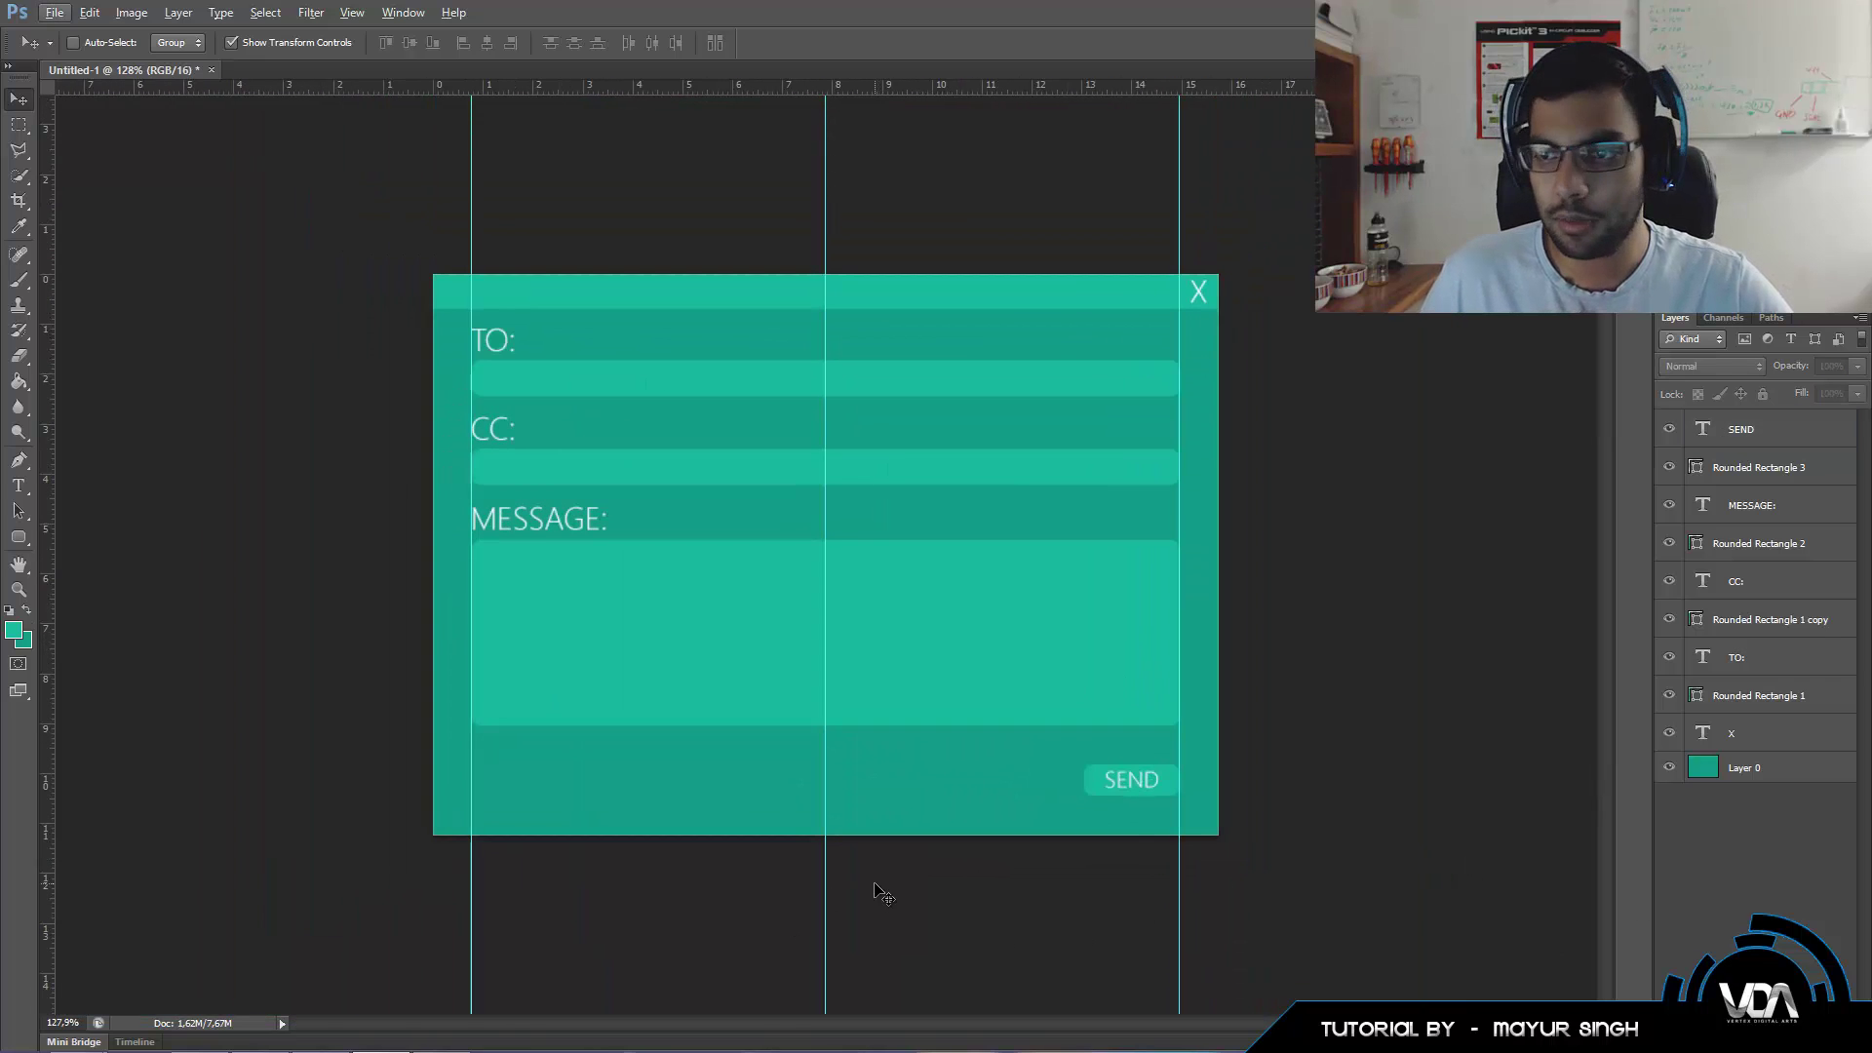
Nudge the SEND text and its rounded rectangle up together, closer to the message field.
{"action": "left_click", "coordinate": [1765, 468]}
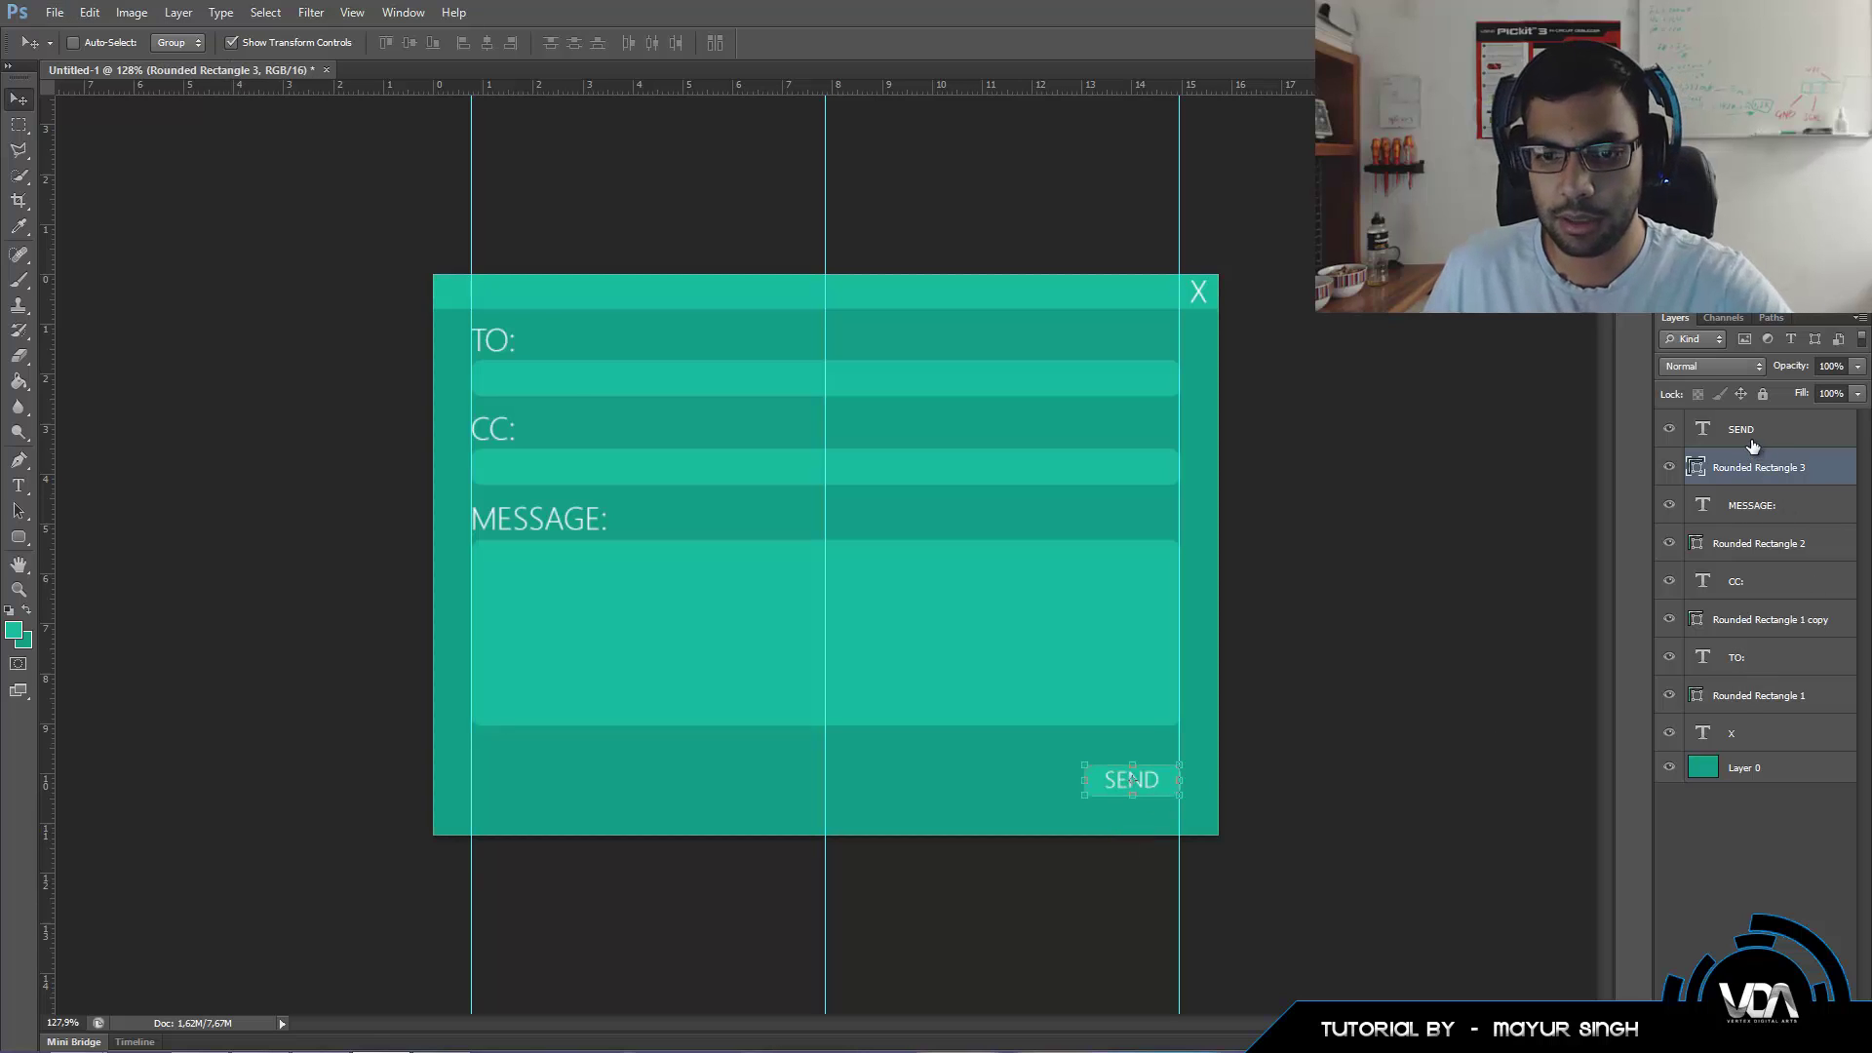
{"action": "left_click", "coordinate": [1752, 434], "text": "shift"}
{"action": "key", "text": "Up"}
{"action": "key", "text": "Up"}
{"action": "key", "text": "Up"}
{"action": "key", "text": "Up"}
{"action": "key", "text": "Up"}
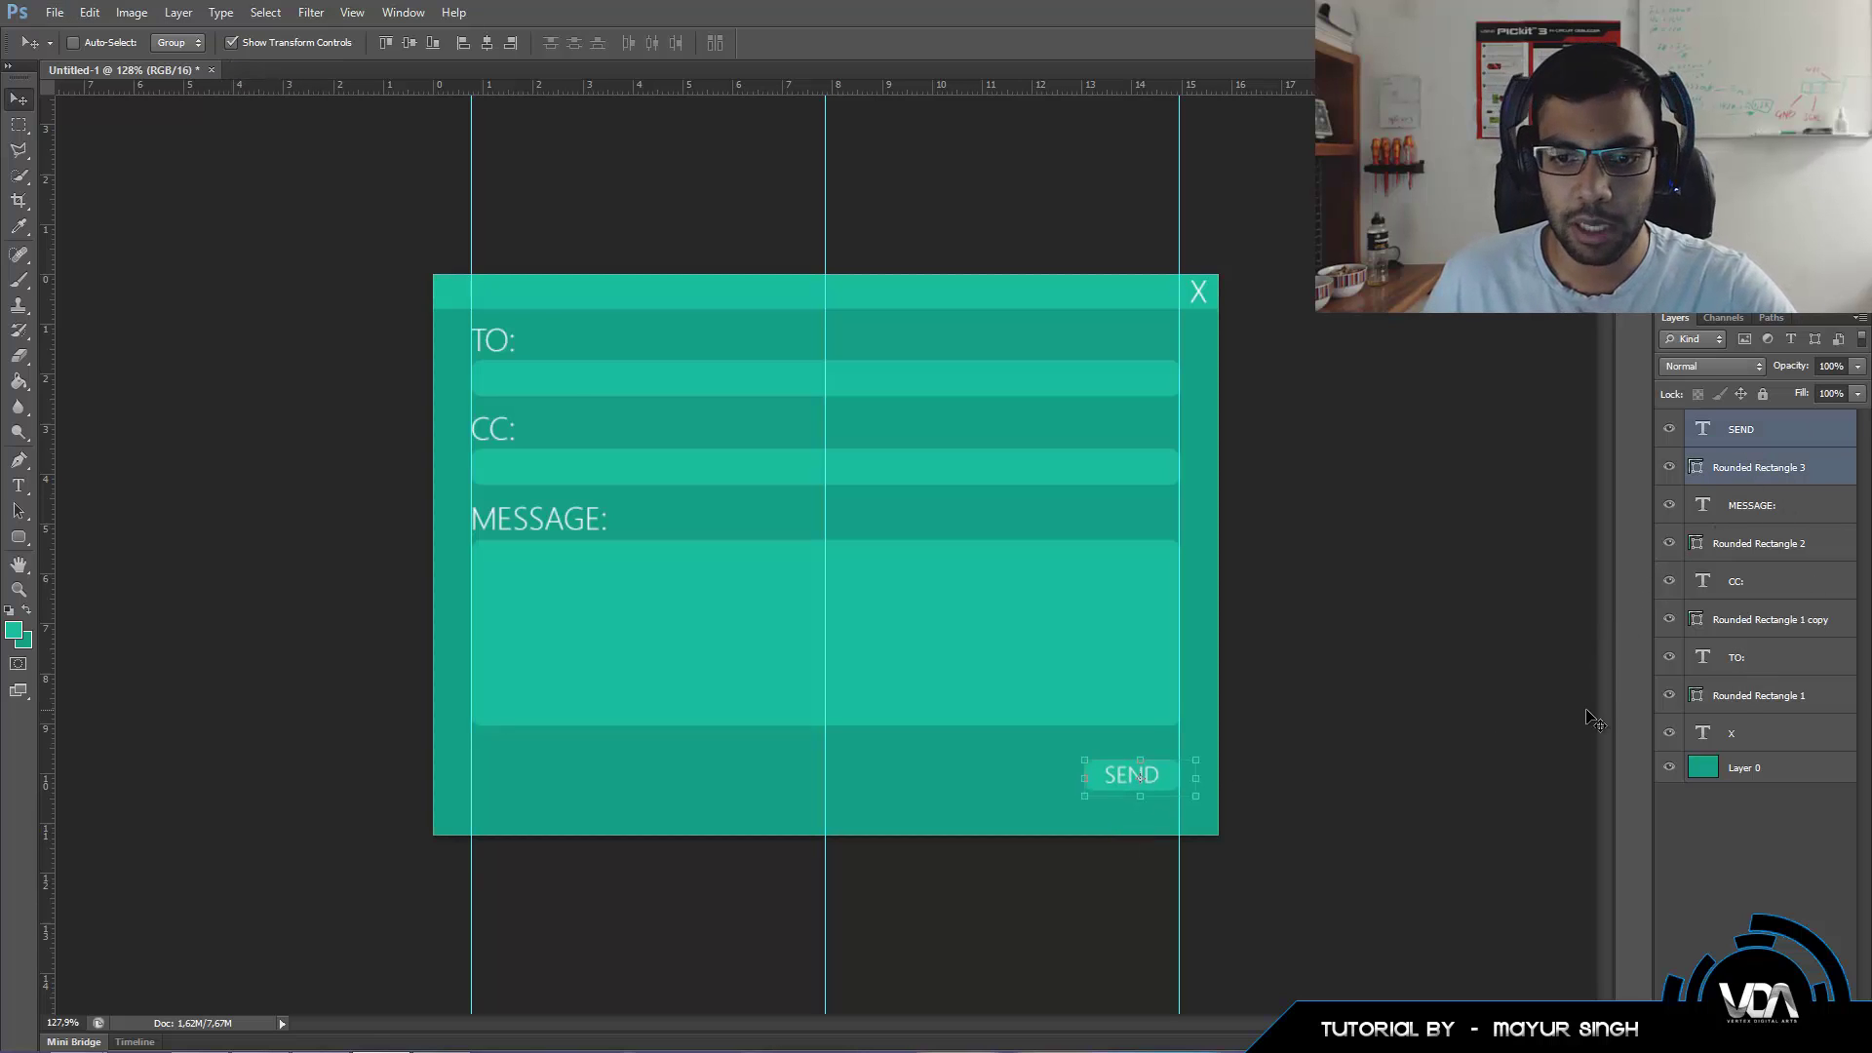
{"action": "left_click", "coordinate": [1703, 893]}
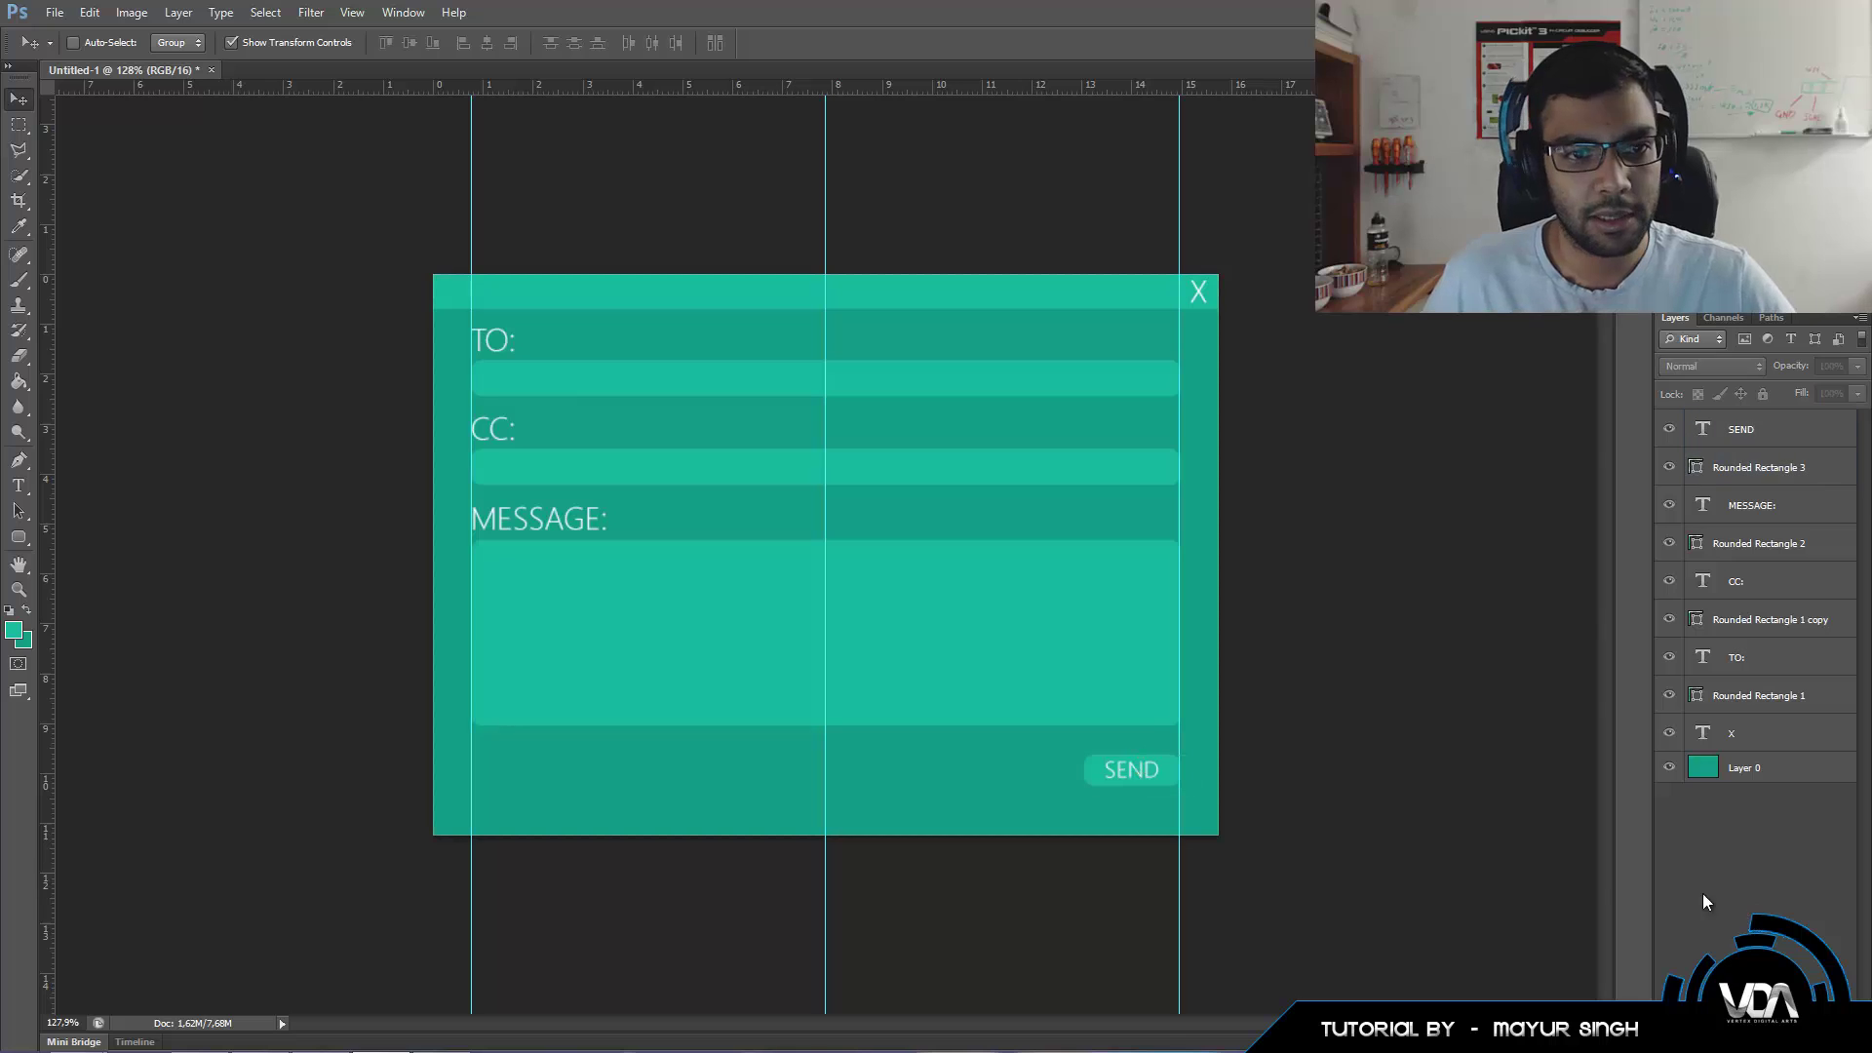
Open the Email_Sender image from the desktop in Windows Photo Viewer to examine the exported form.
{"action": "double_click", "coordinate": [805, 8]}
{"action": "double_click", "coordinate": [36, 461]}
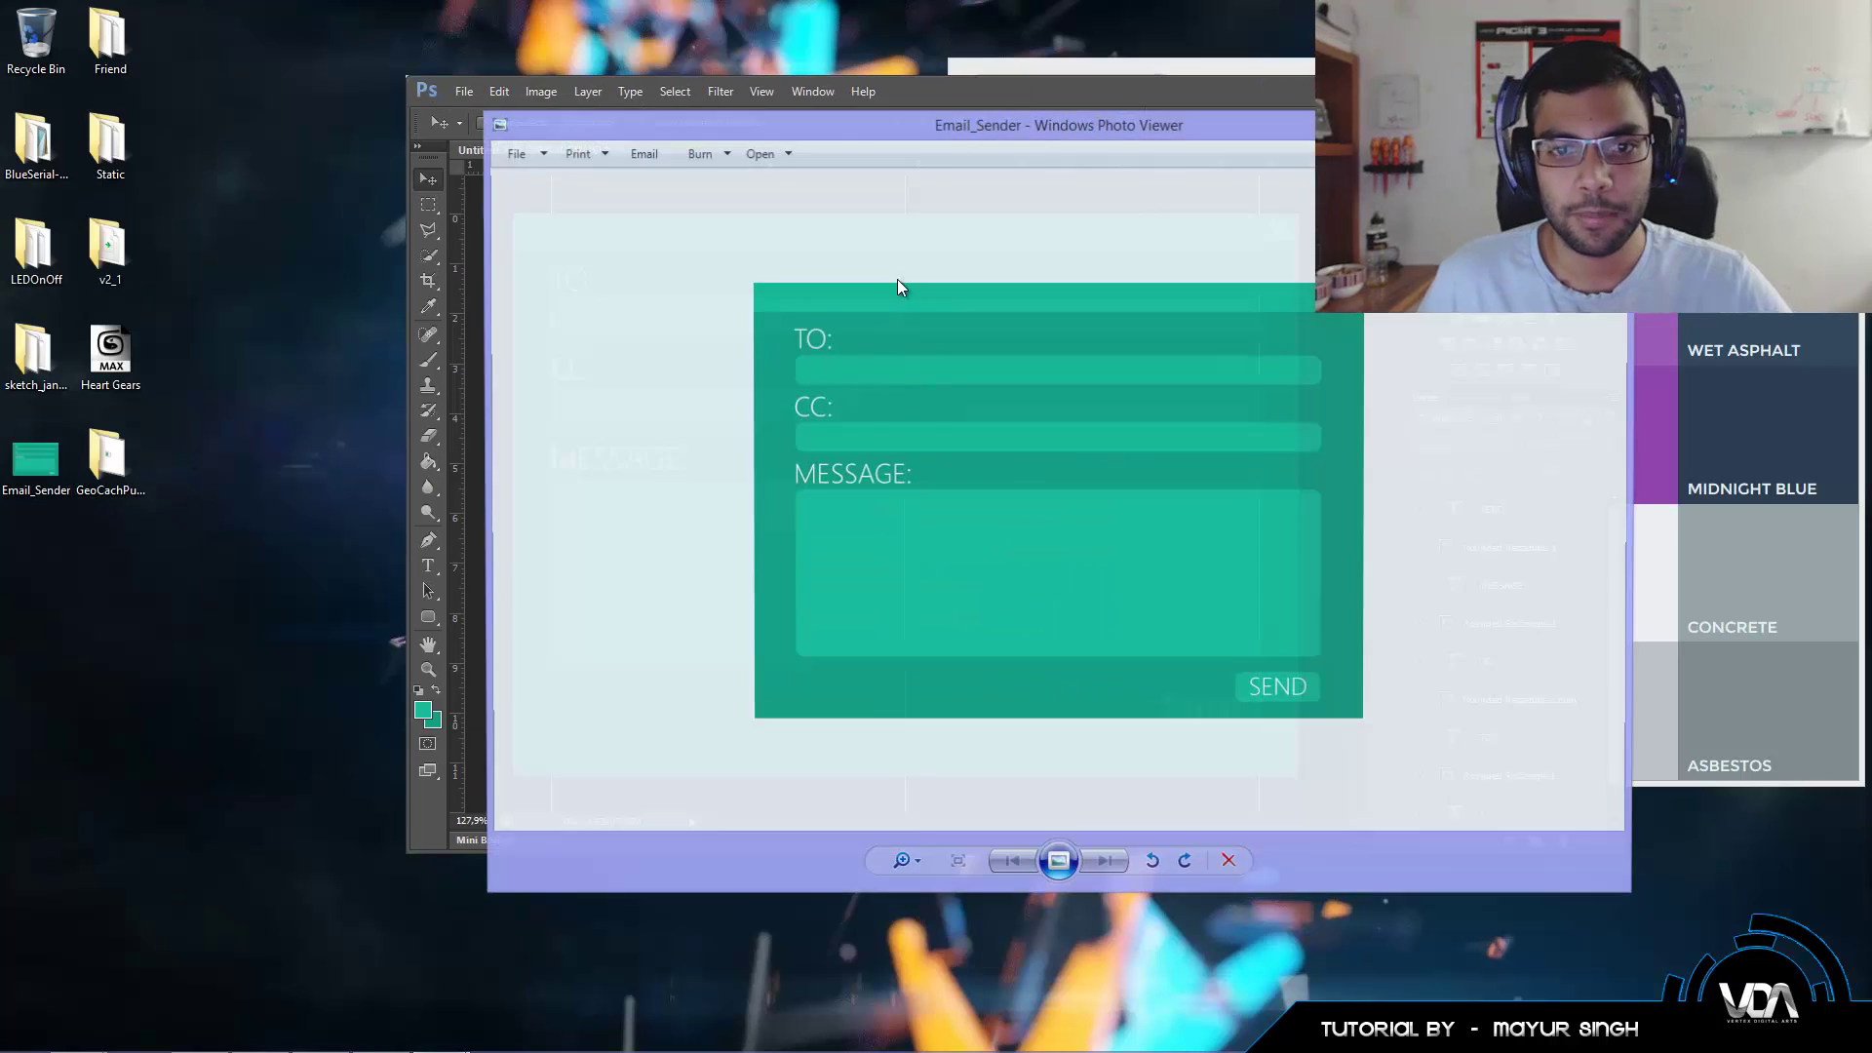
{"action": "left_click_drag", "start_coordinate": [849, 115], "coordinate": [966, 121]}
{"action": "left_click_drag", "start_coordinate": [1258, 141], "coordinate": [1177, 180]}
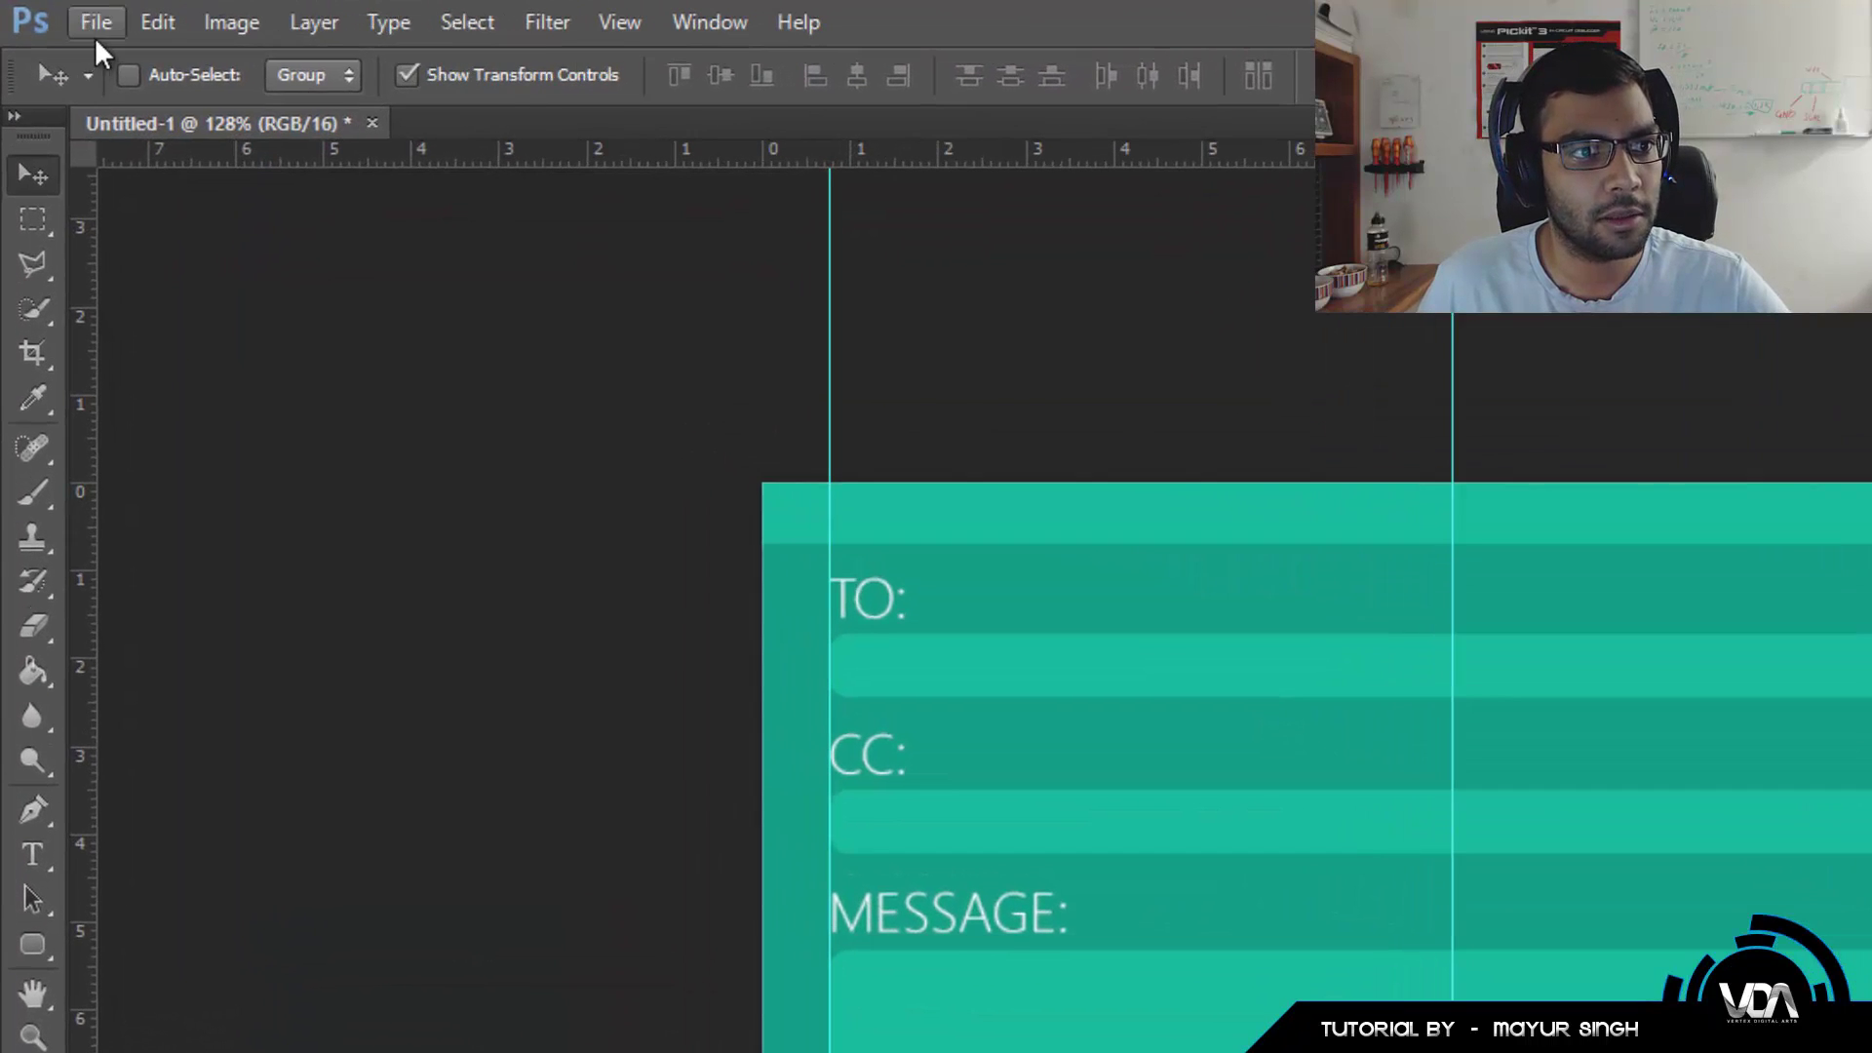
Save a PNG copy of the form to the desktop as Email_Sender, with Smallest / Slow compression and no interlacing.
{"action": "left_click", "coordinate": [95, 39]}
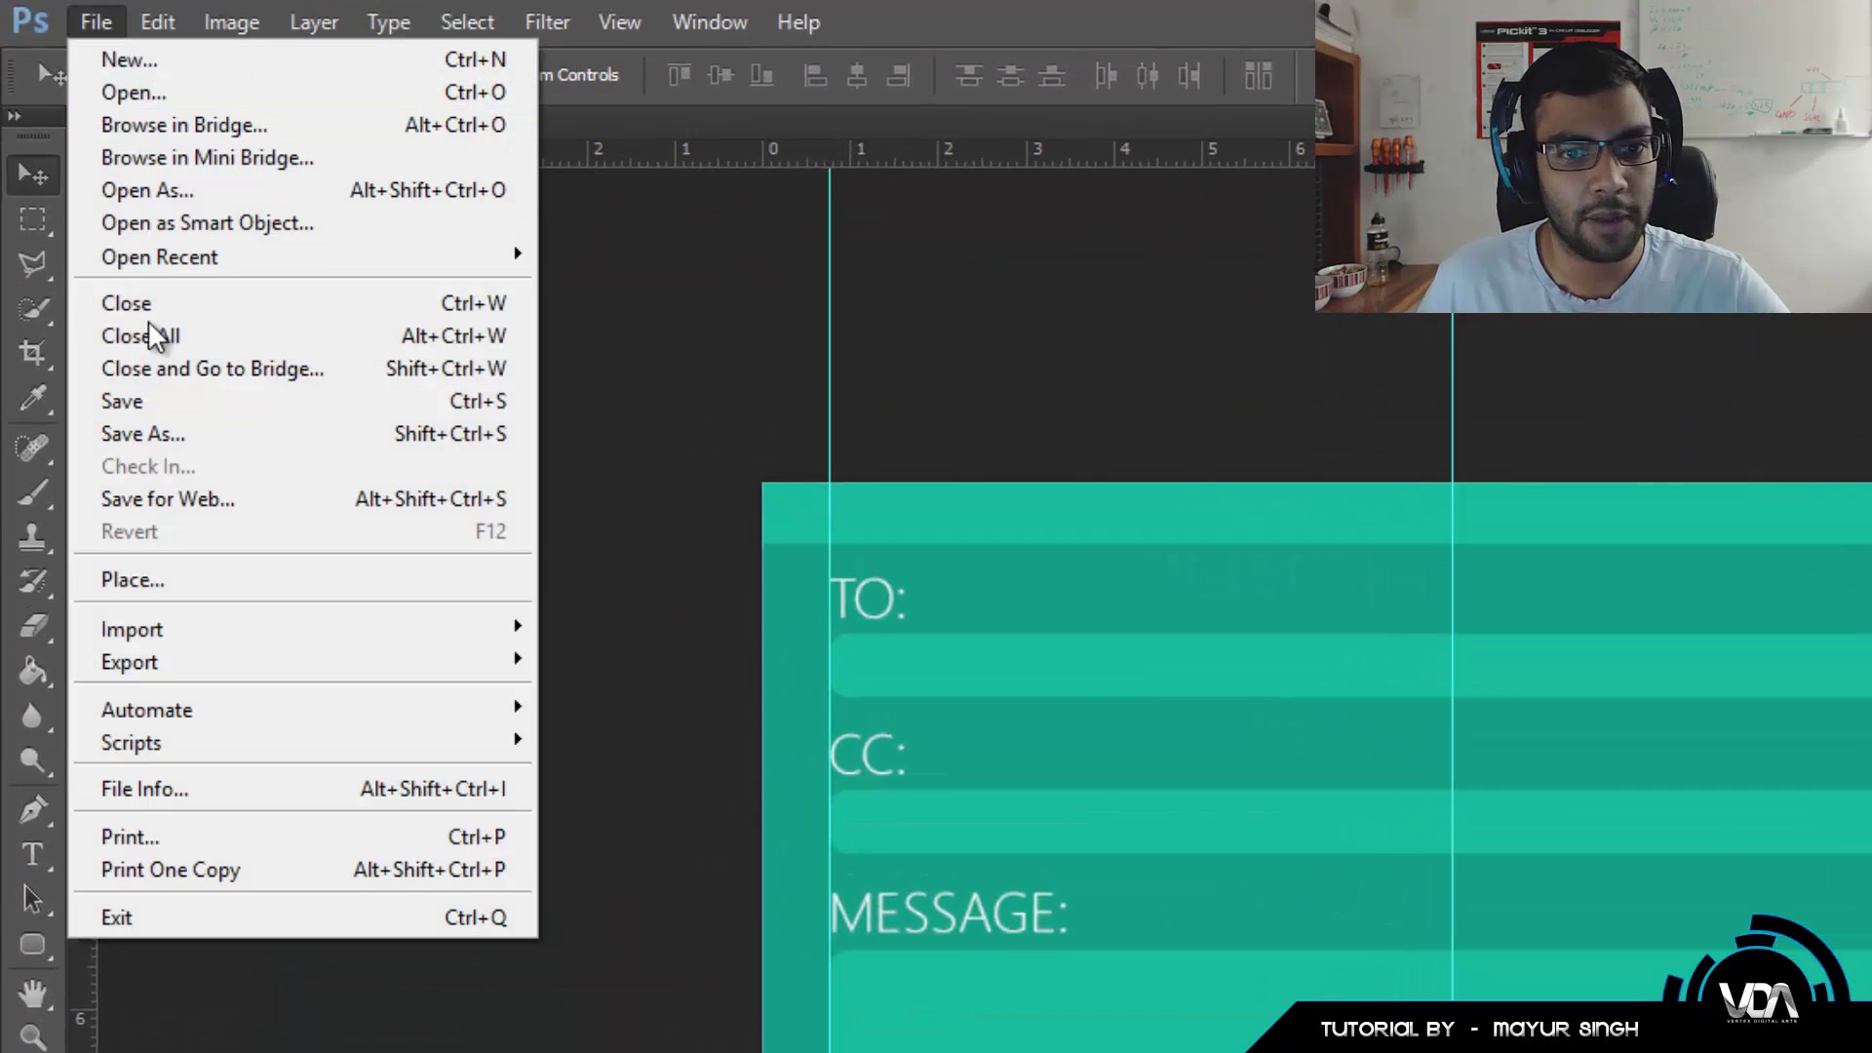
{"action": "left_click", "coordinate": [183, 430]}
{"action": "left_click", "coordinate": [1471, 894]}
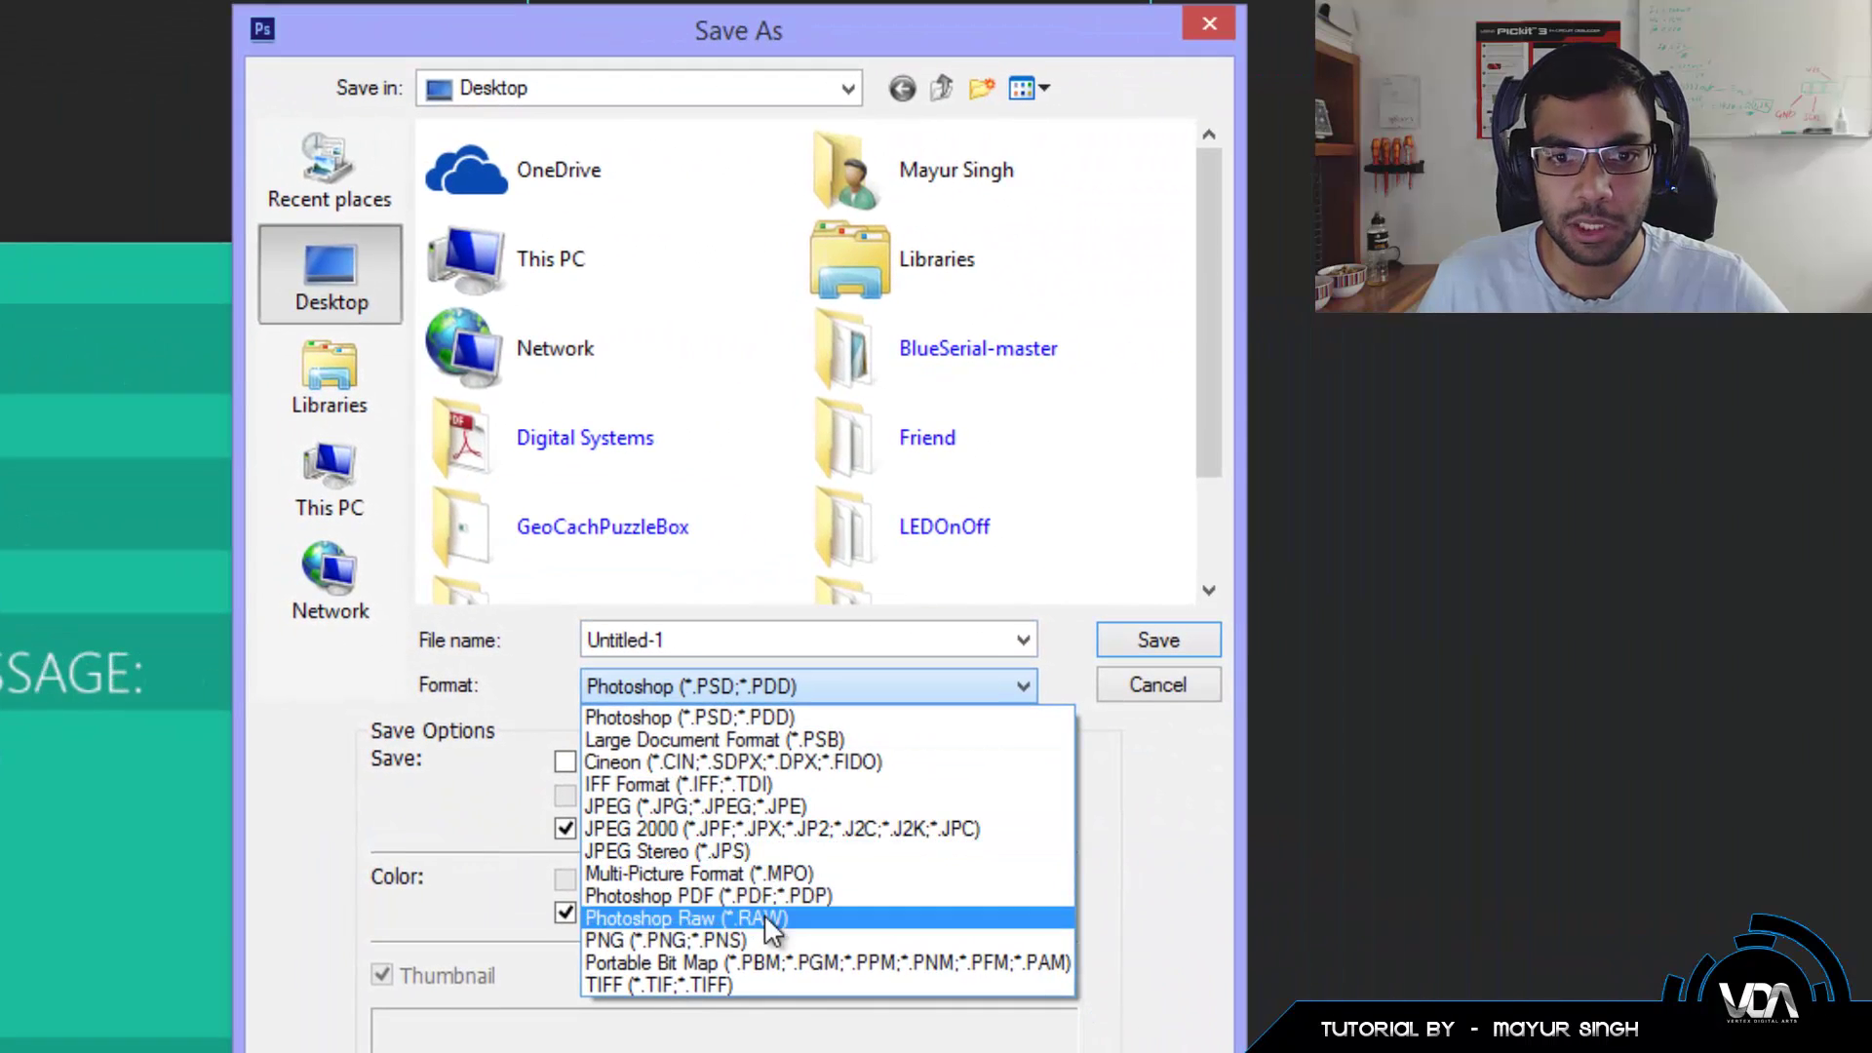
{"action": "left_click", "coordinate": [1395, 1052]}
{"action": "double_click", "coordinate": [760, 640]}
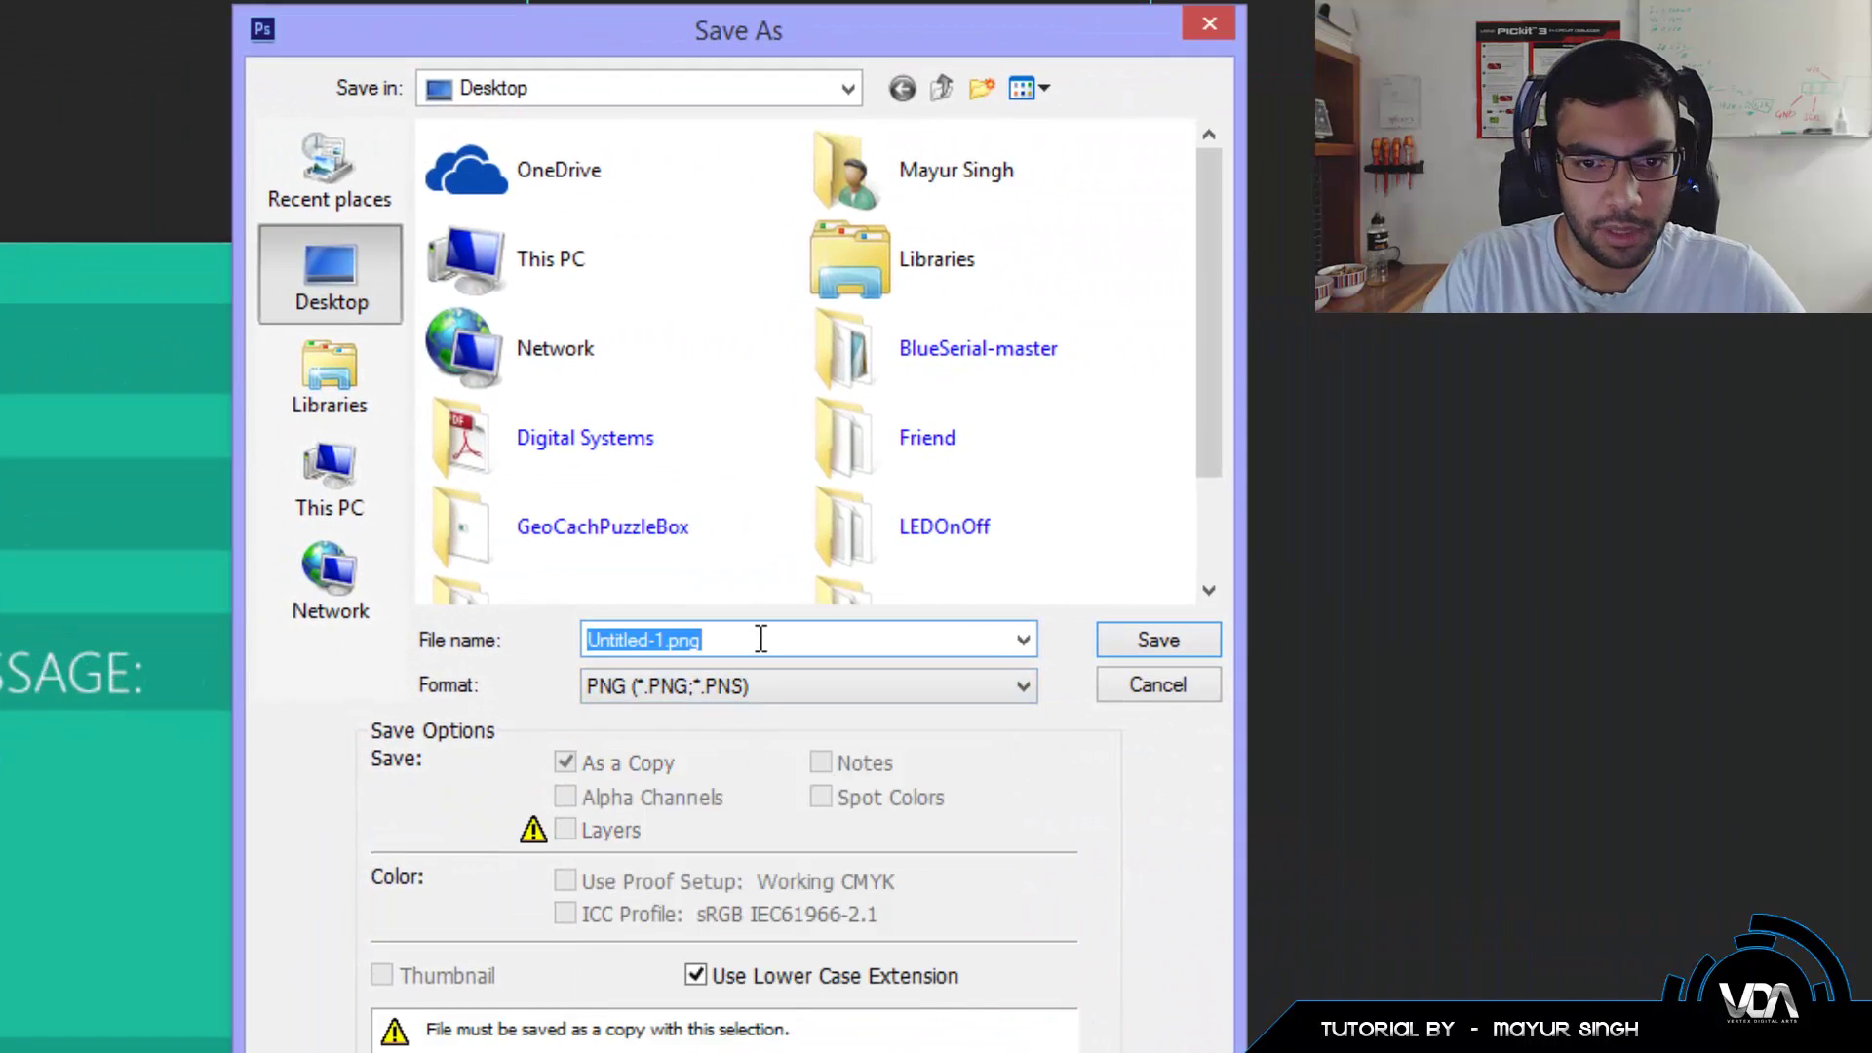
{"action": "type", "text": "Email_S"}
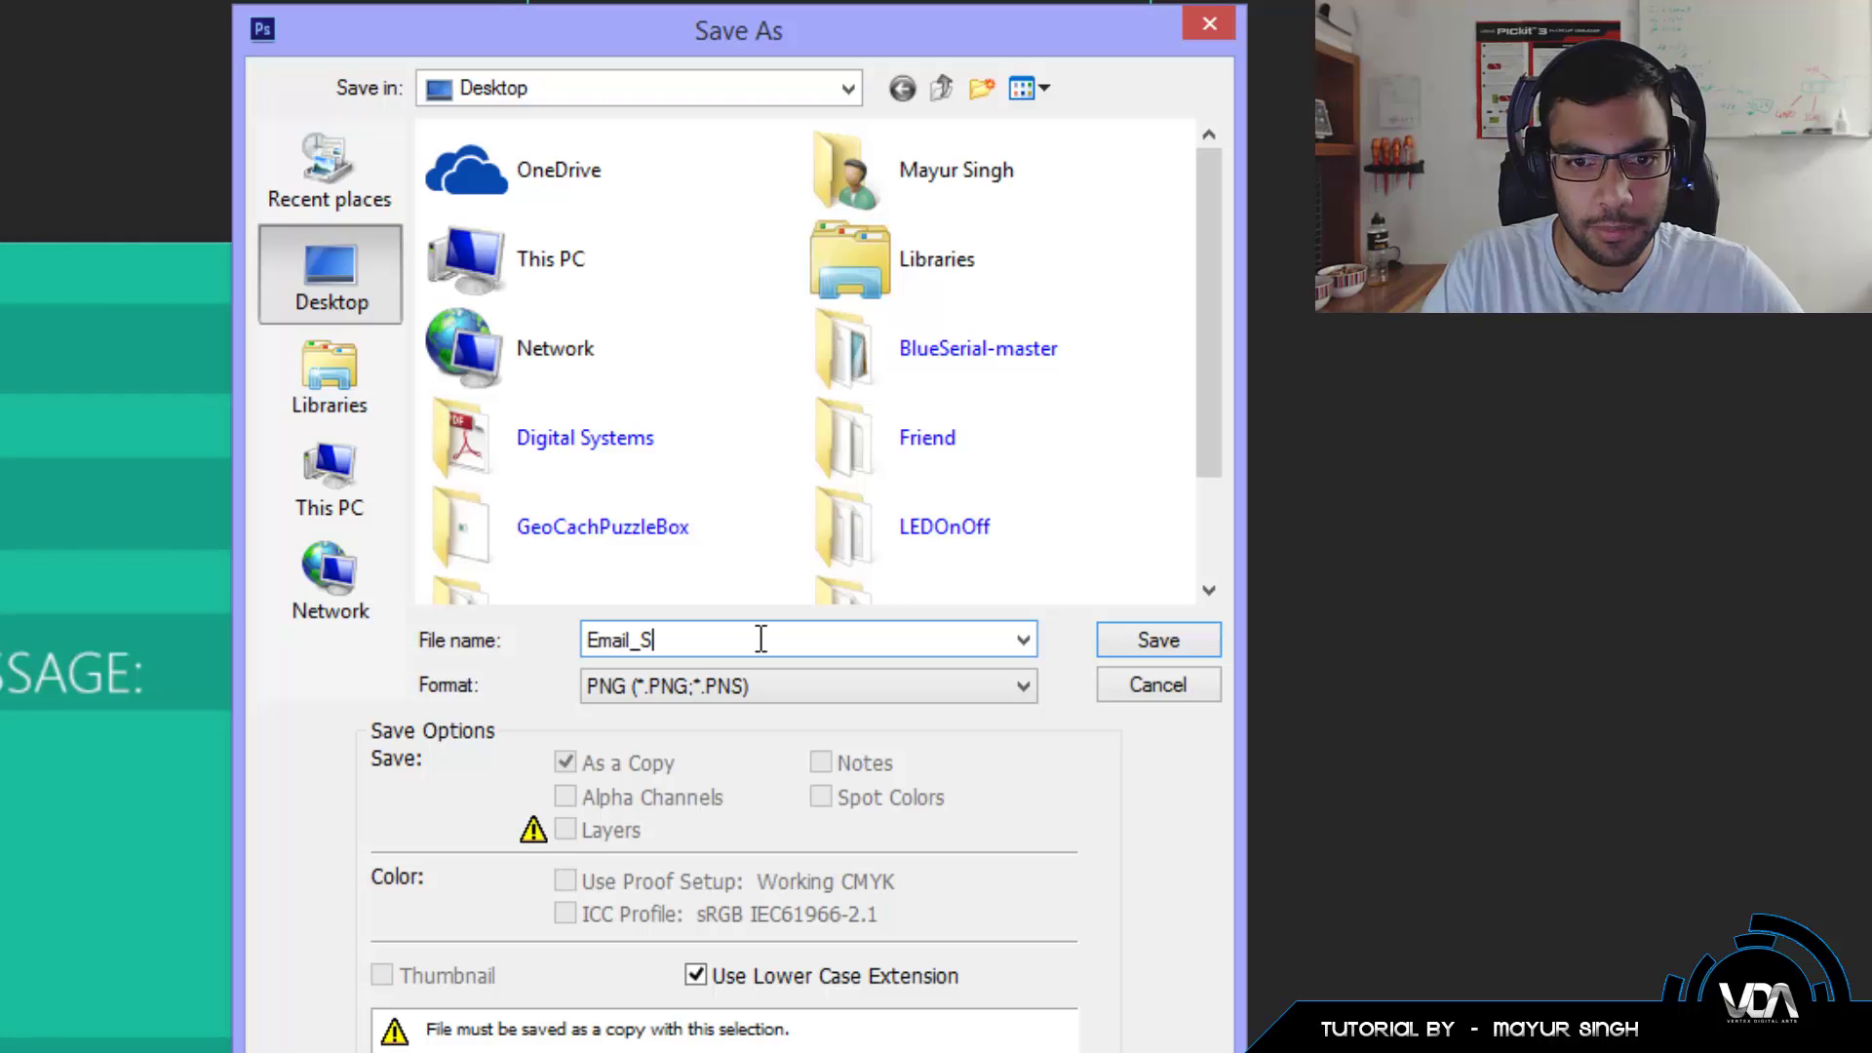
{"action": "type", "text": "ende"}
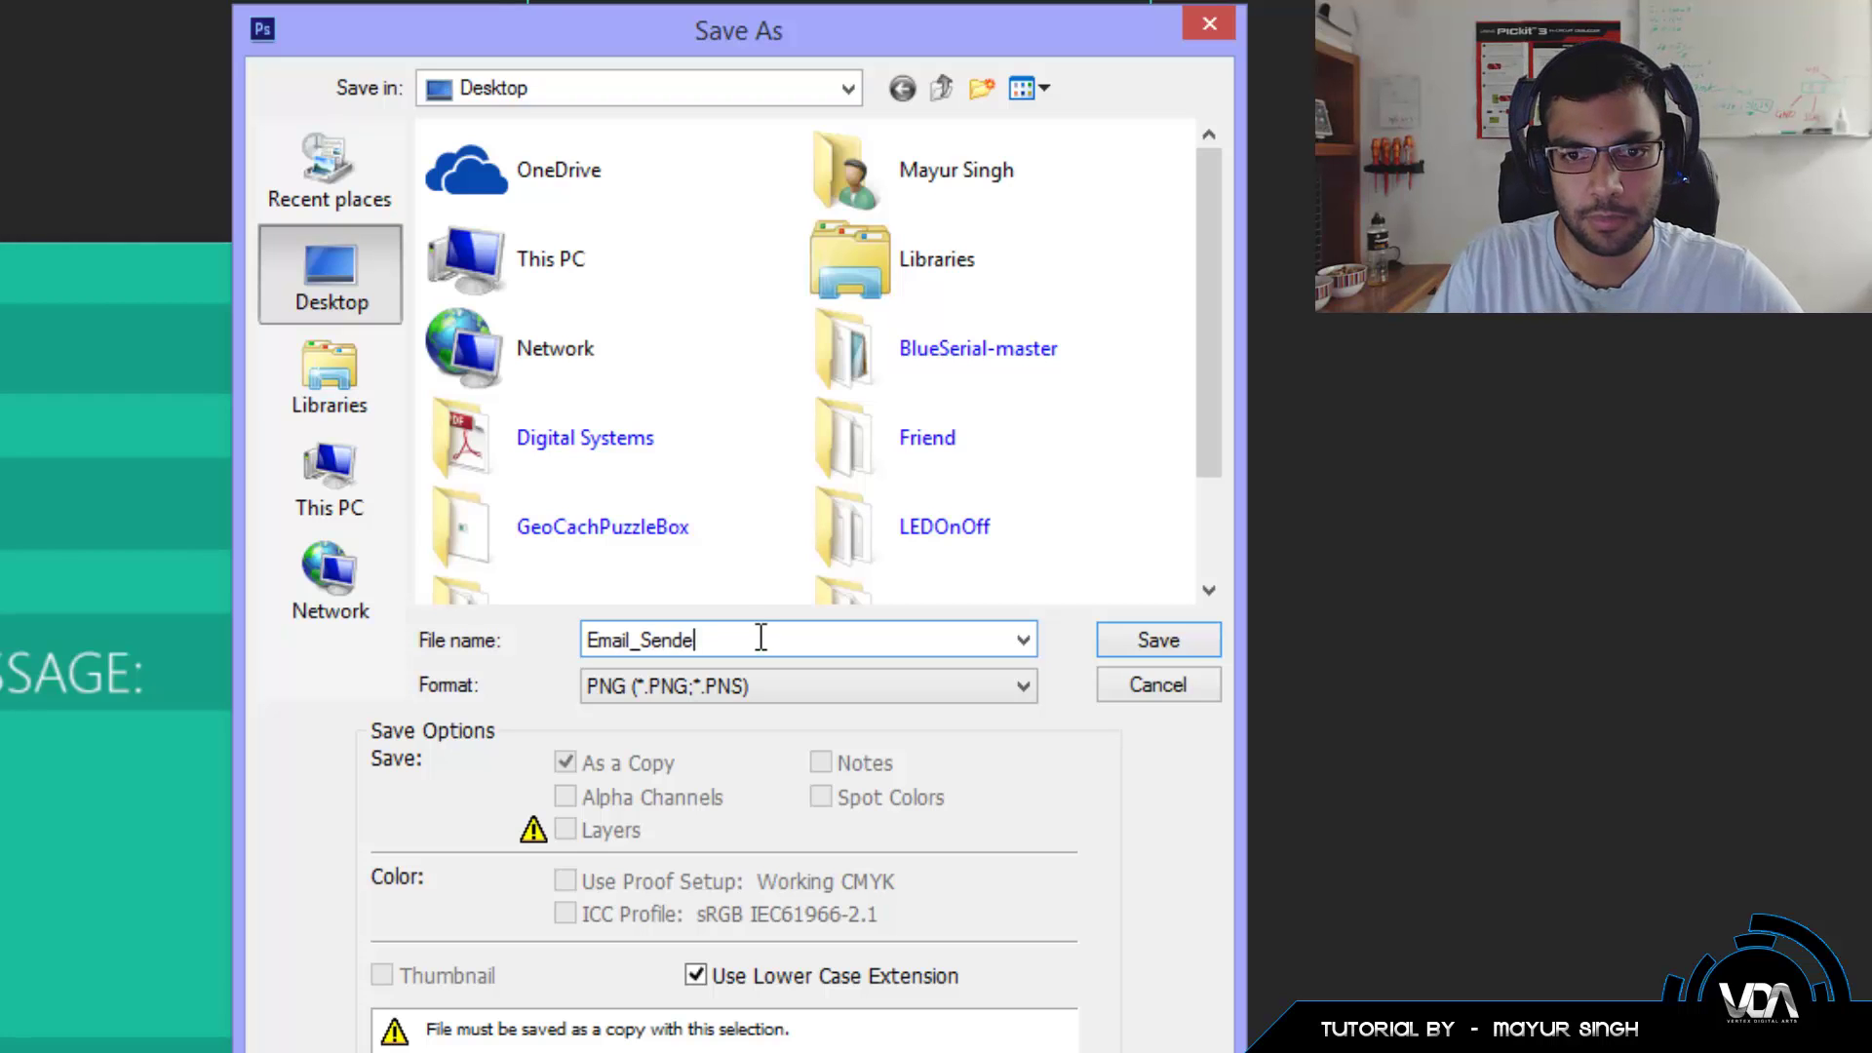
{"action": "type", "text": "mnder"}
{"action": "key", "text": "Return"}
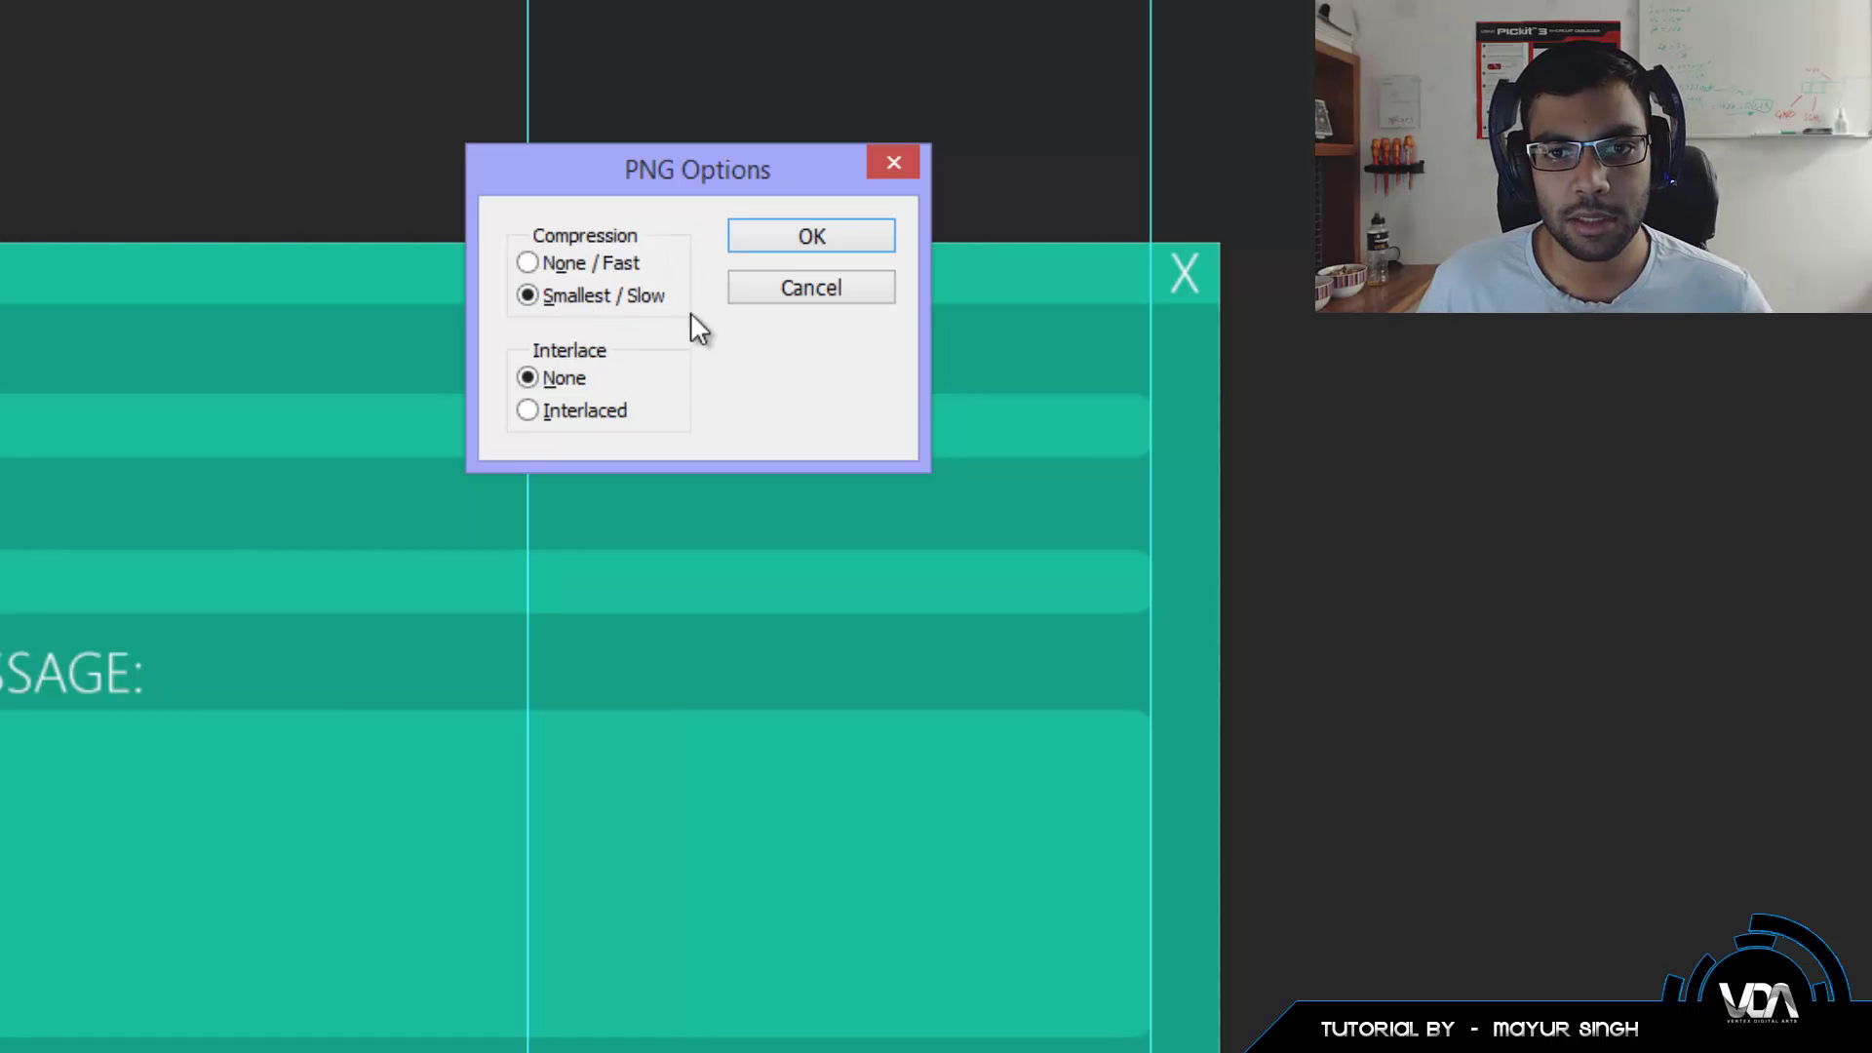
{"action": "left_click", "coordinate": [758, 237]}
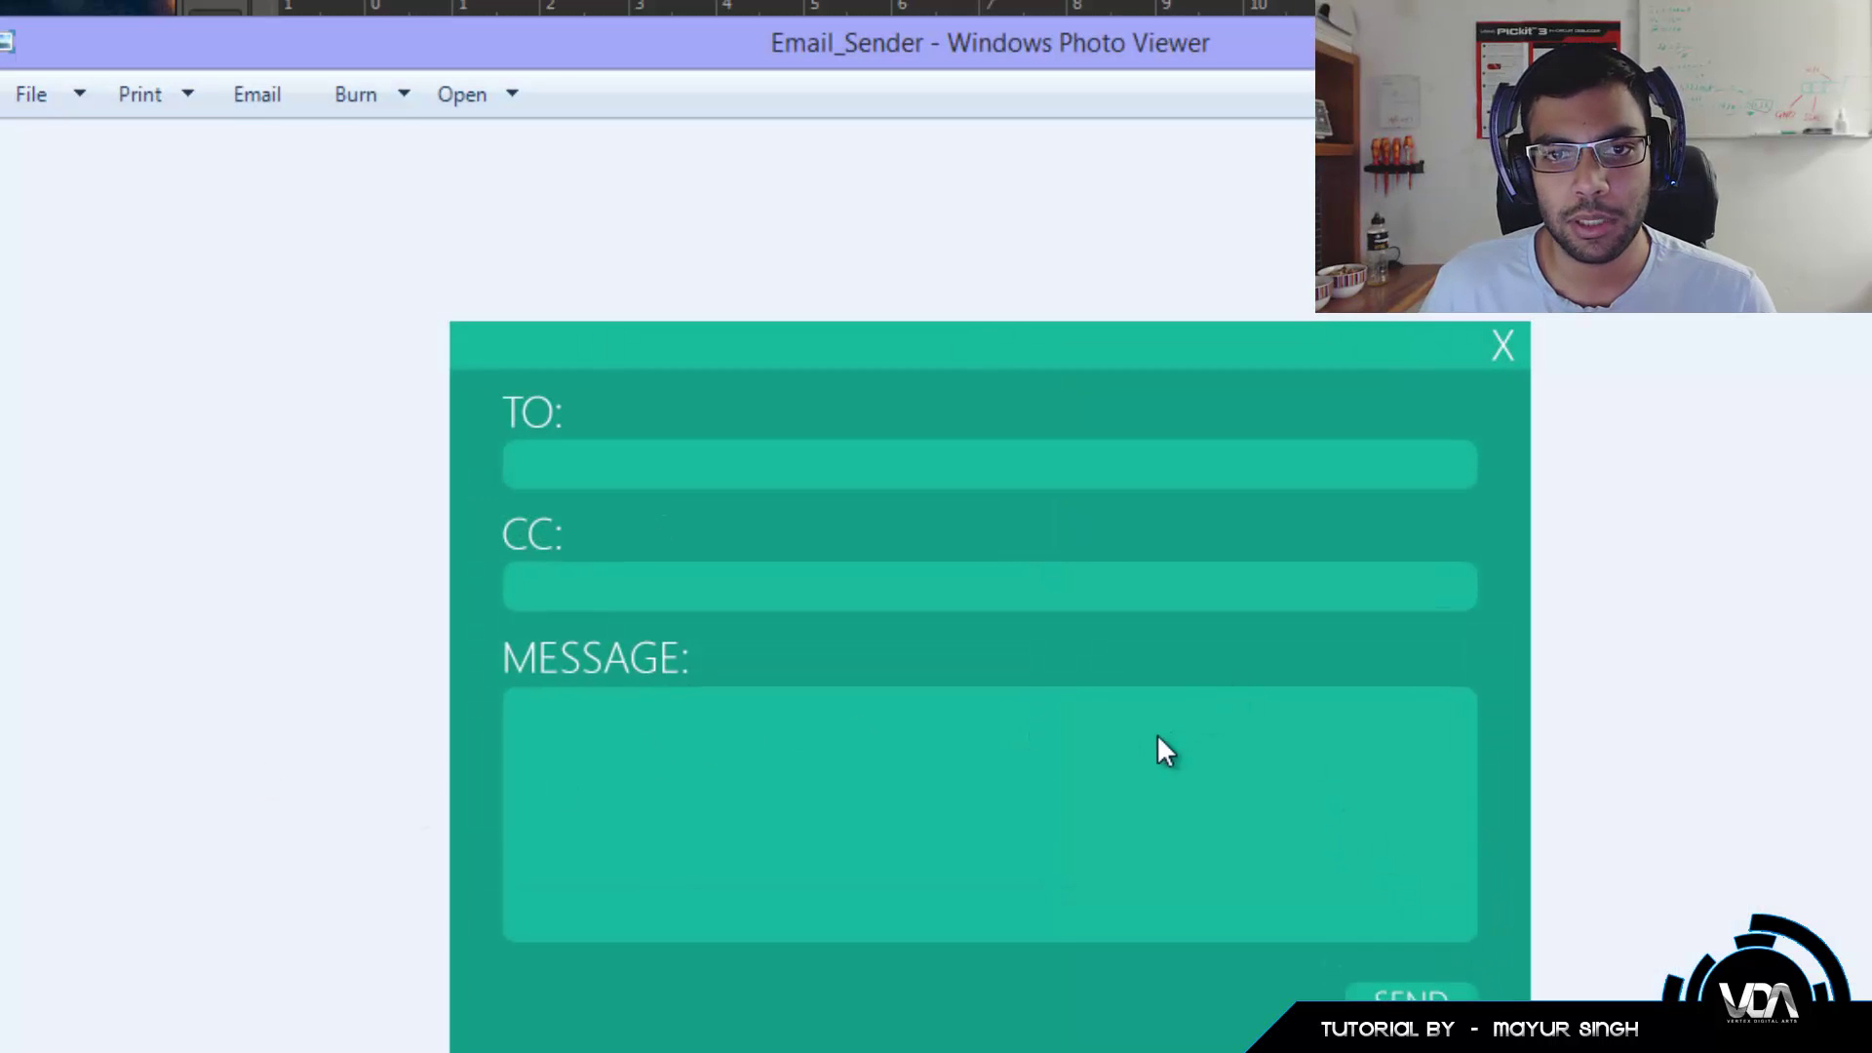
Check the file type and size of the Email_Sender image in its properties, then close them.
{"action": "left_click_drag", "start_coordinate": [781, 55], "coordinate": [1706, 2]}
{"action": "left_click_drag", "start_coordinate": [1107, 12], "coordinate": [364, 71]}
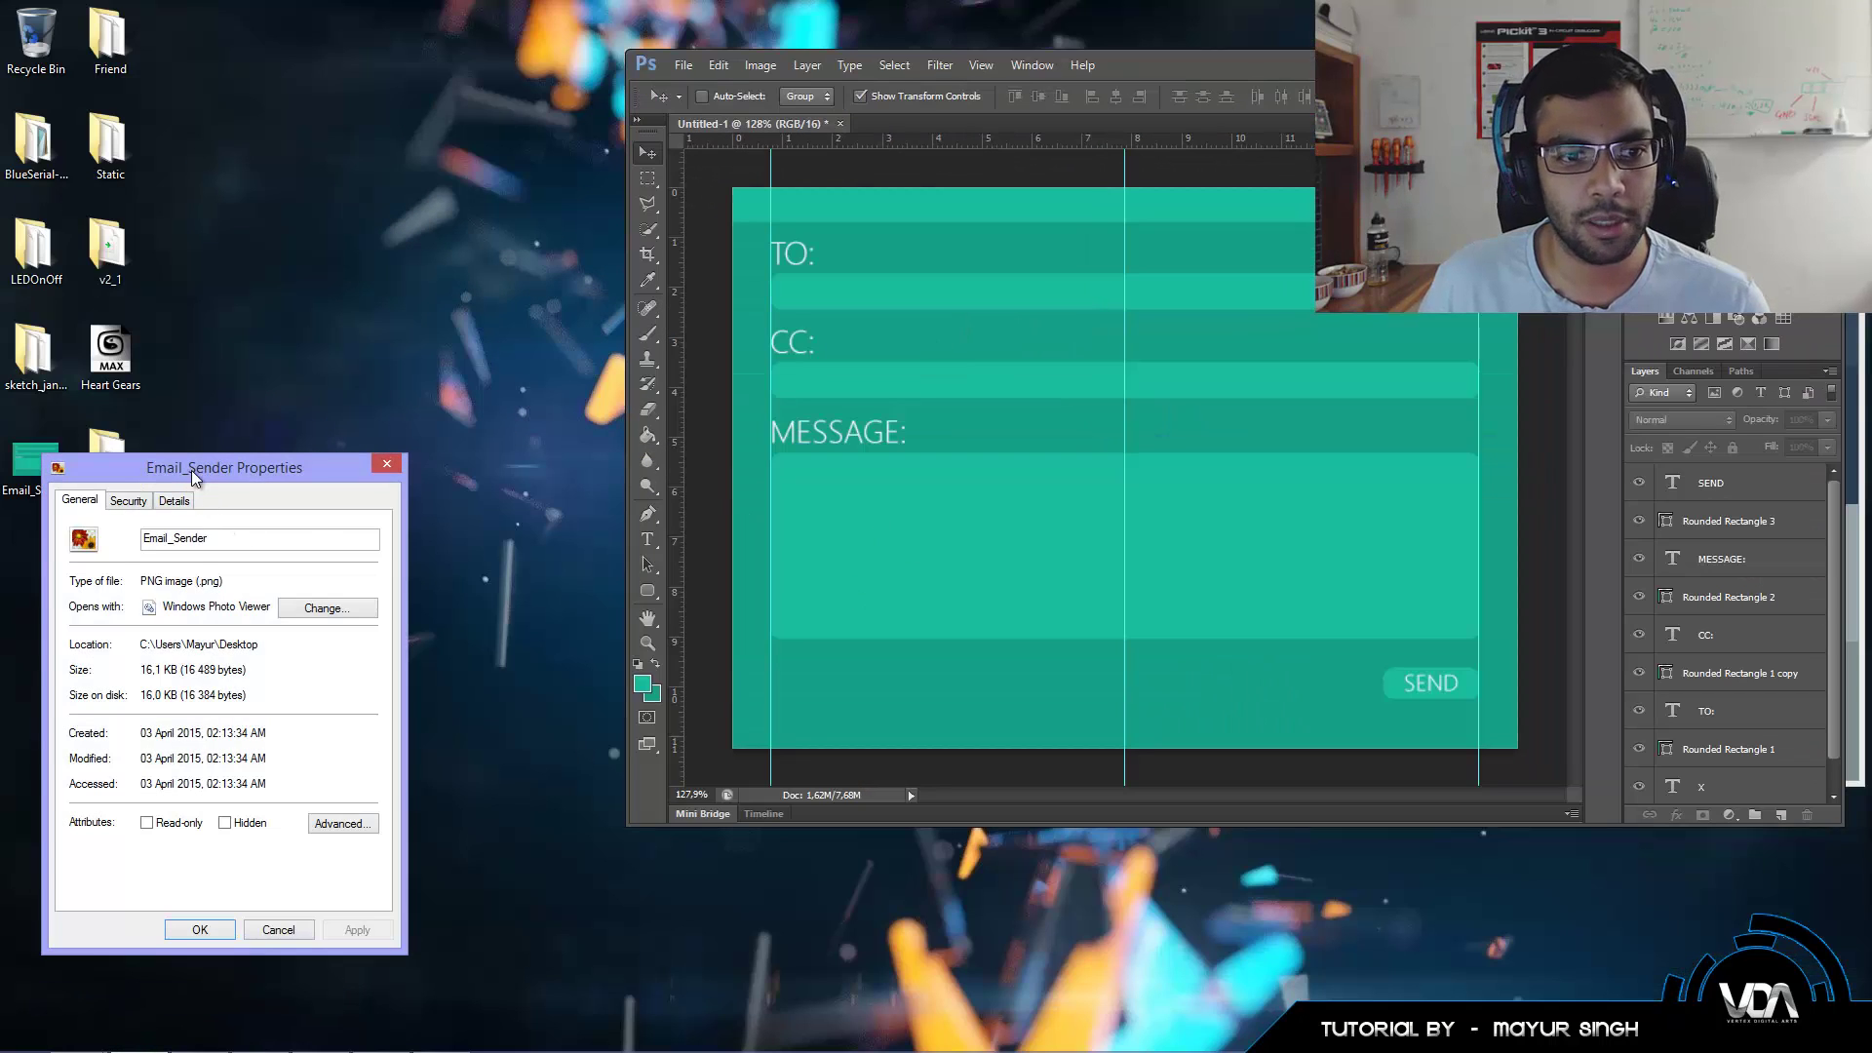
{"action": "left_click_drag", "start_coordinate": [191, 470], "coordinate": [394, 336]}
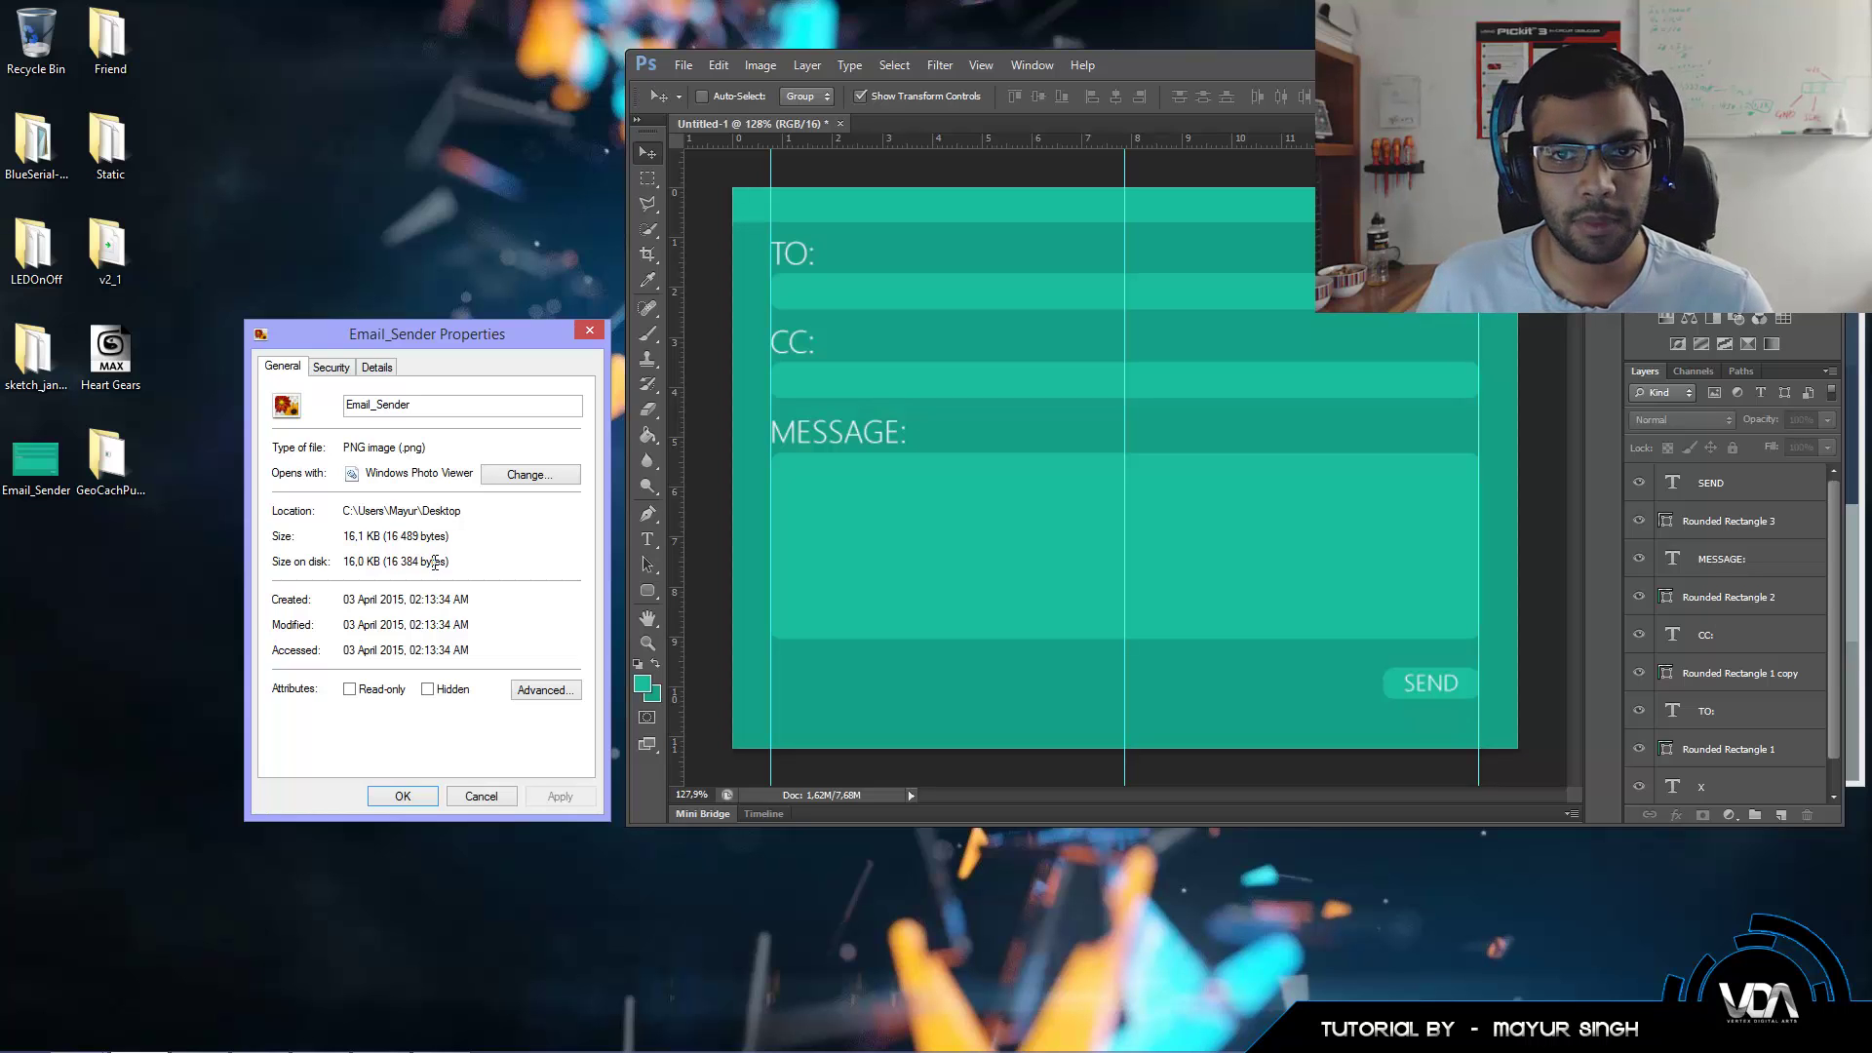
{"action": "key", "text": "Escape"}
{"action": "double_click", "coordinate": [1133, 78]}
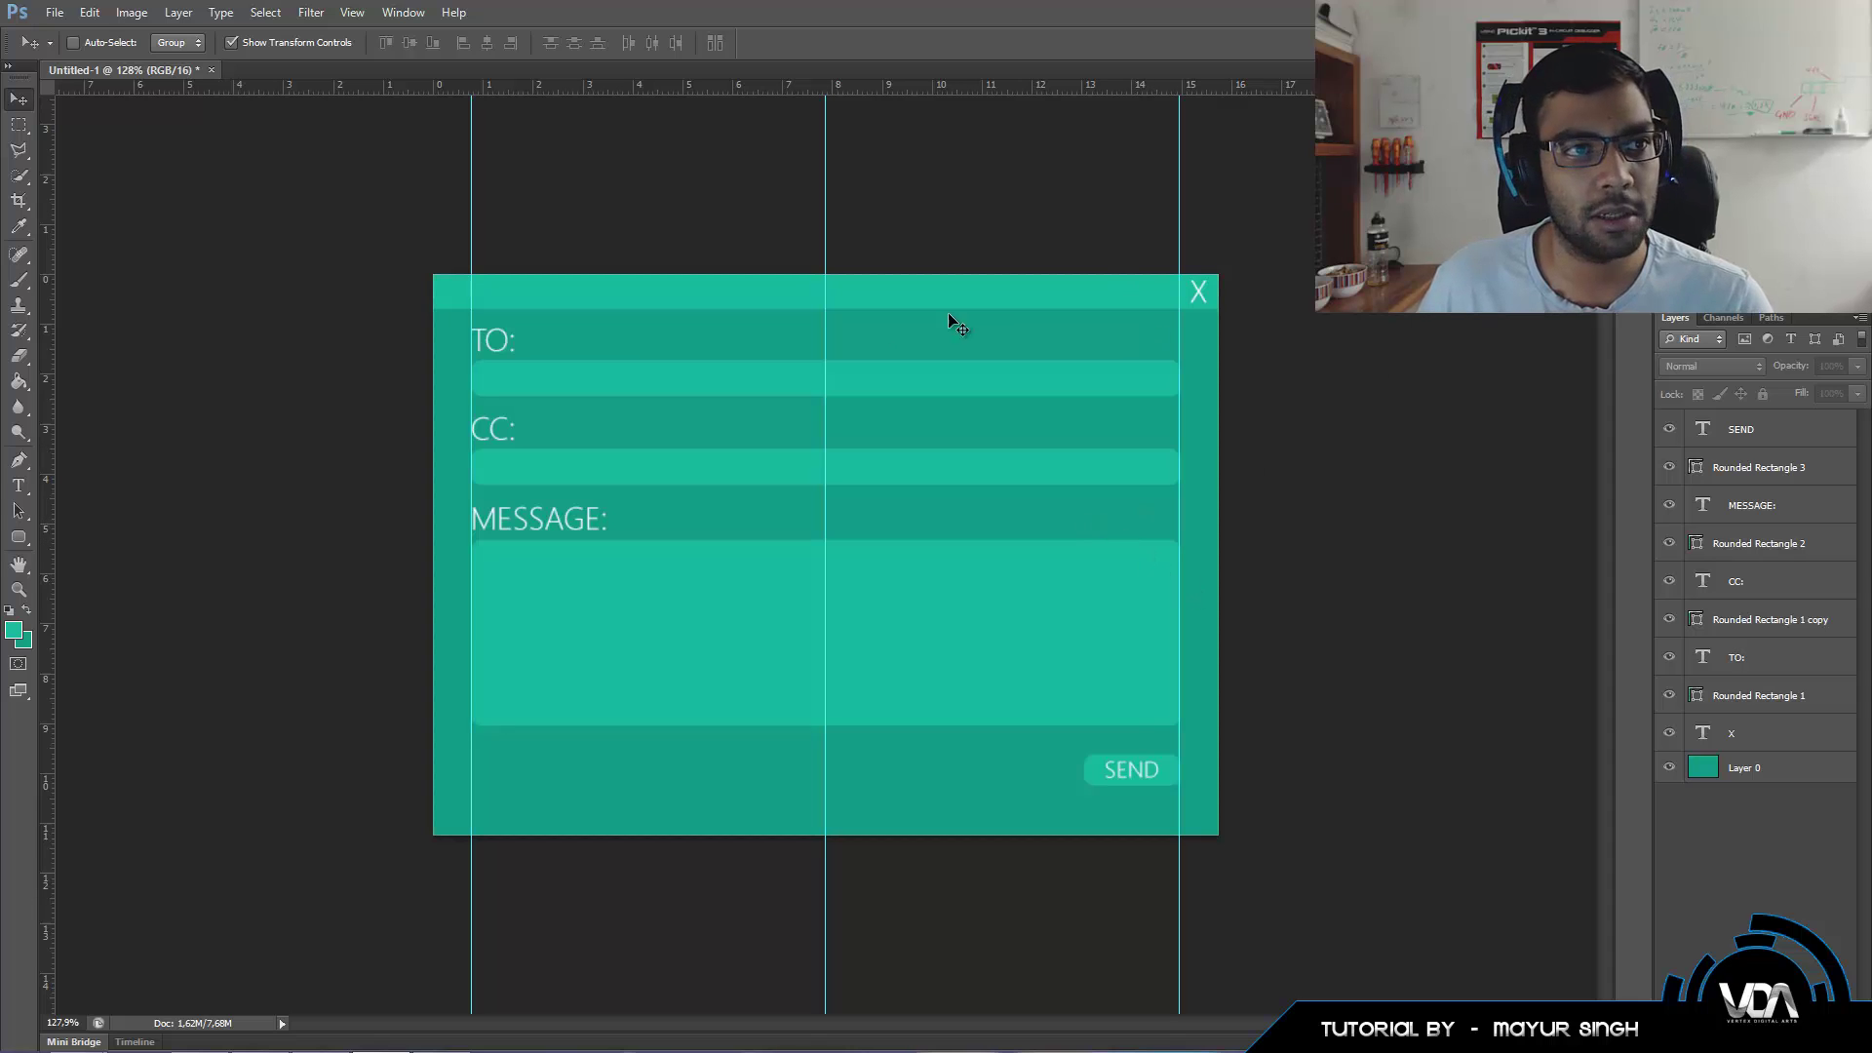
{"action": "left_click", "coordinate": [55, 13]}
{"action": "left_click", "coordinate": [86, 251]}
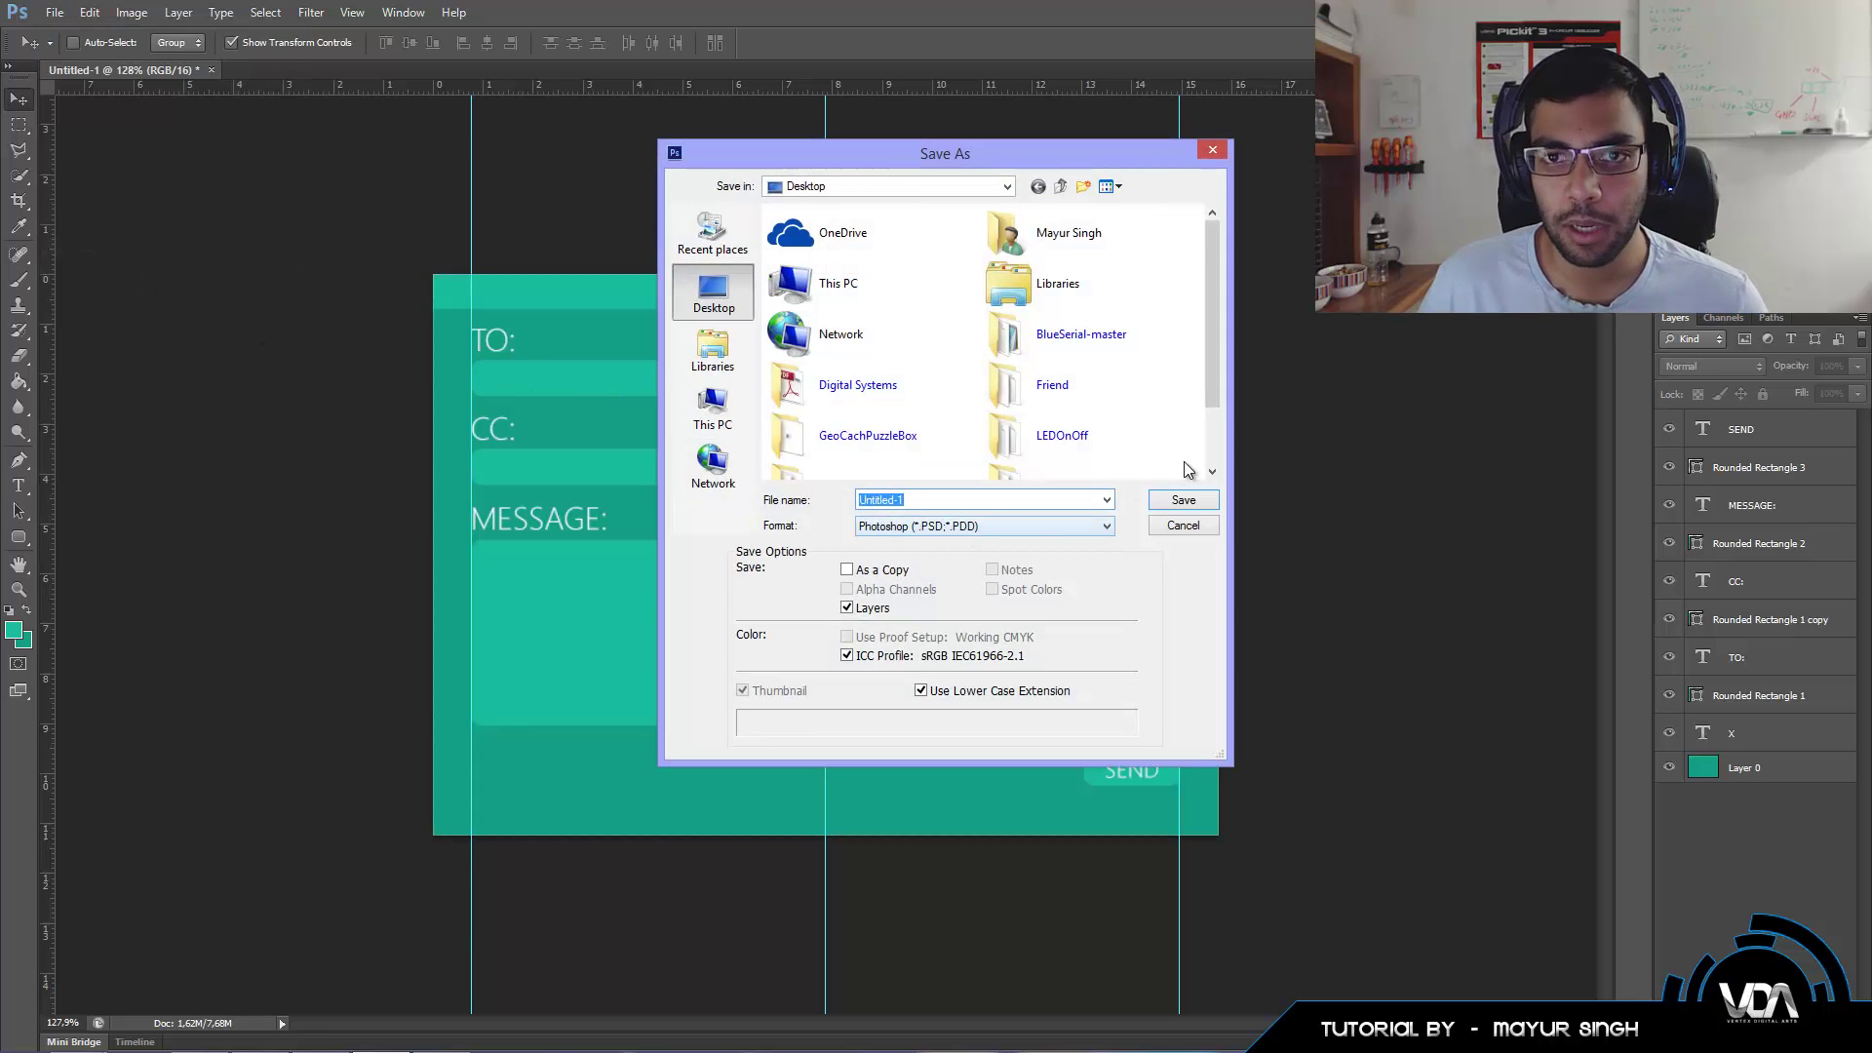
{"action": "left_click", "coordinate": [1205, 525]}
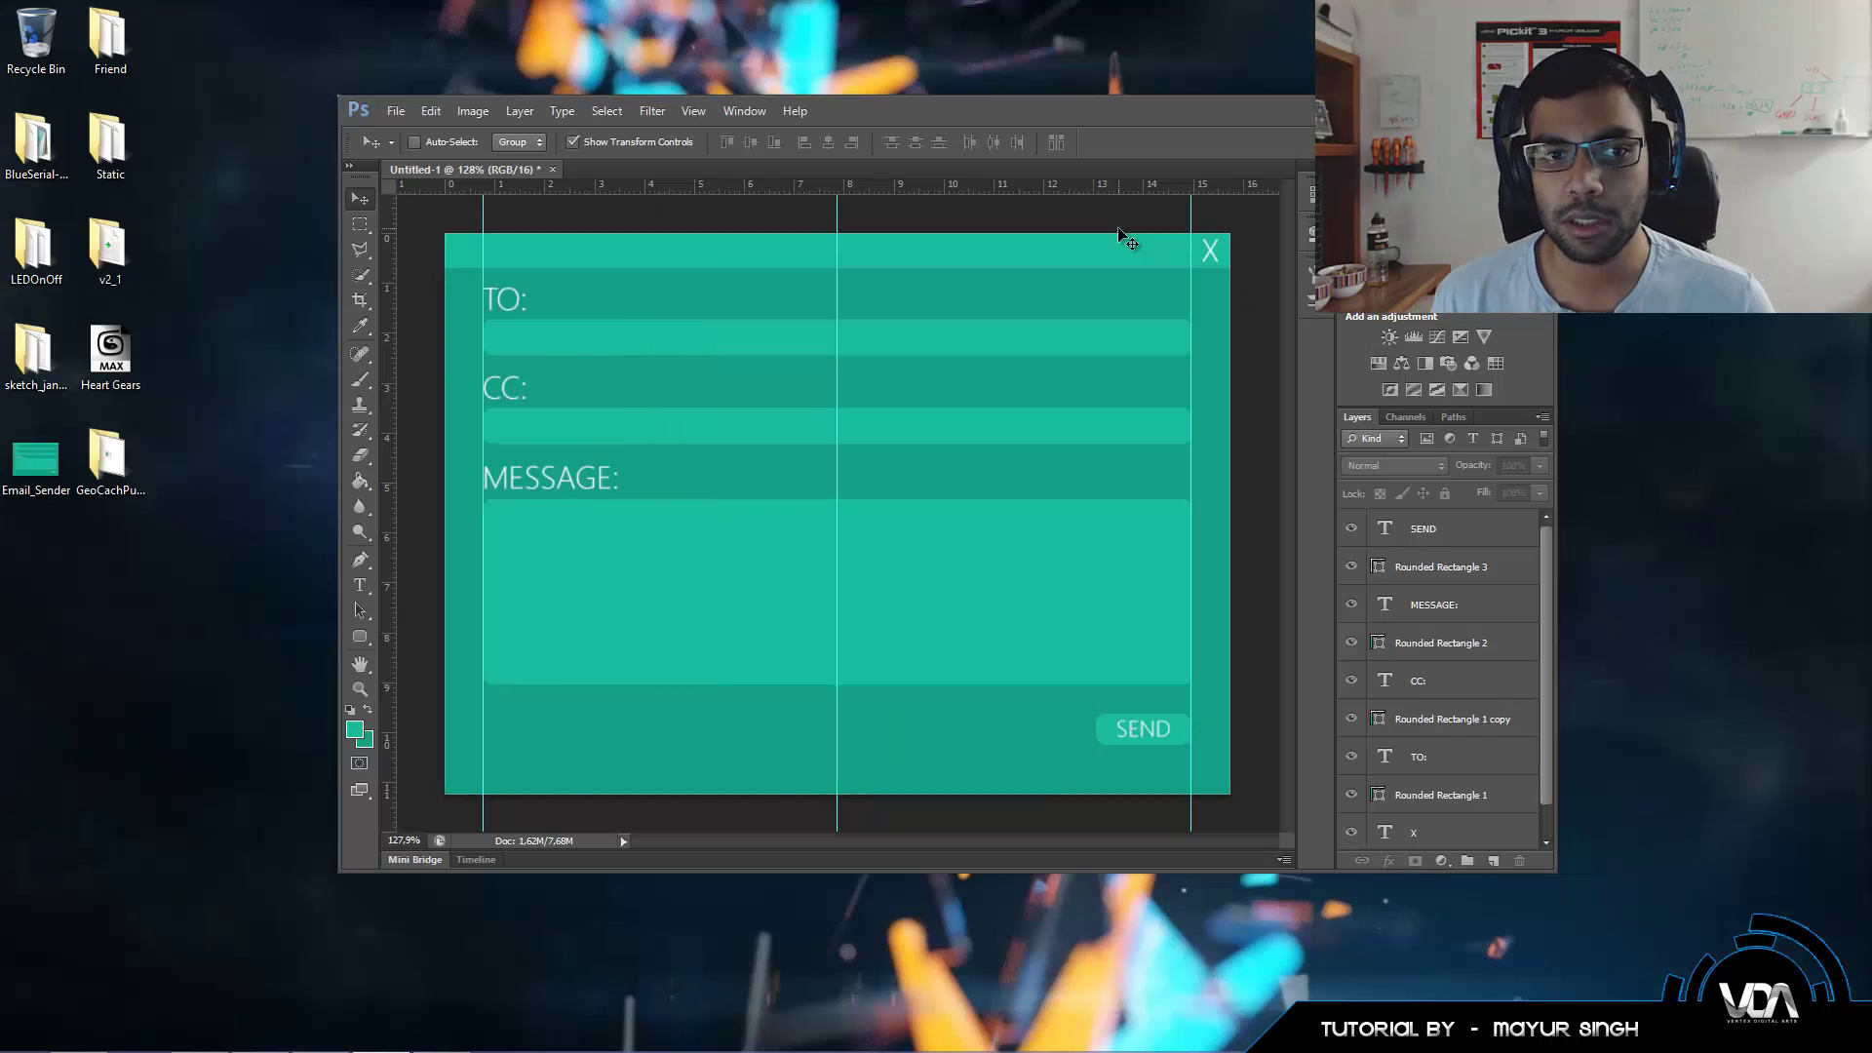